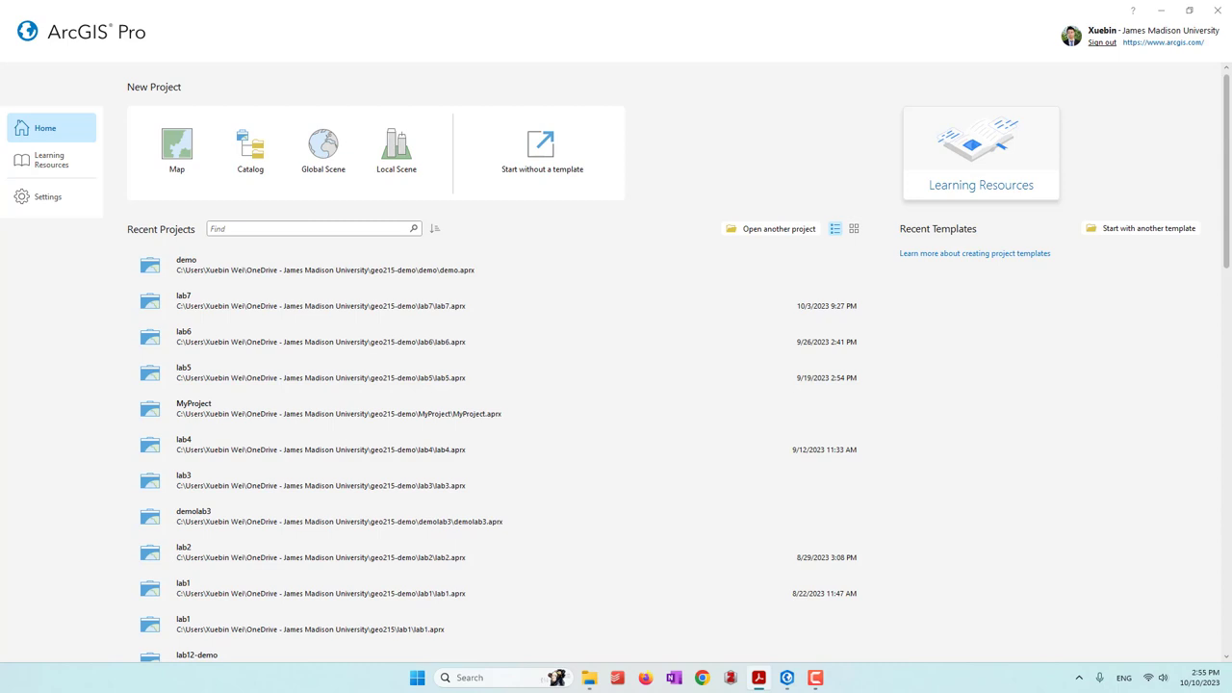
# Create a new Map project named lab8 saved in the OneDrive geo215-demo folder
pyautogui.click(171, 164)
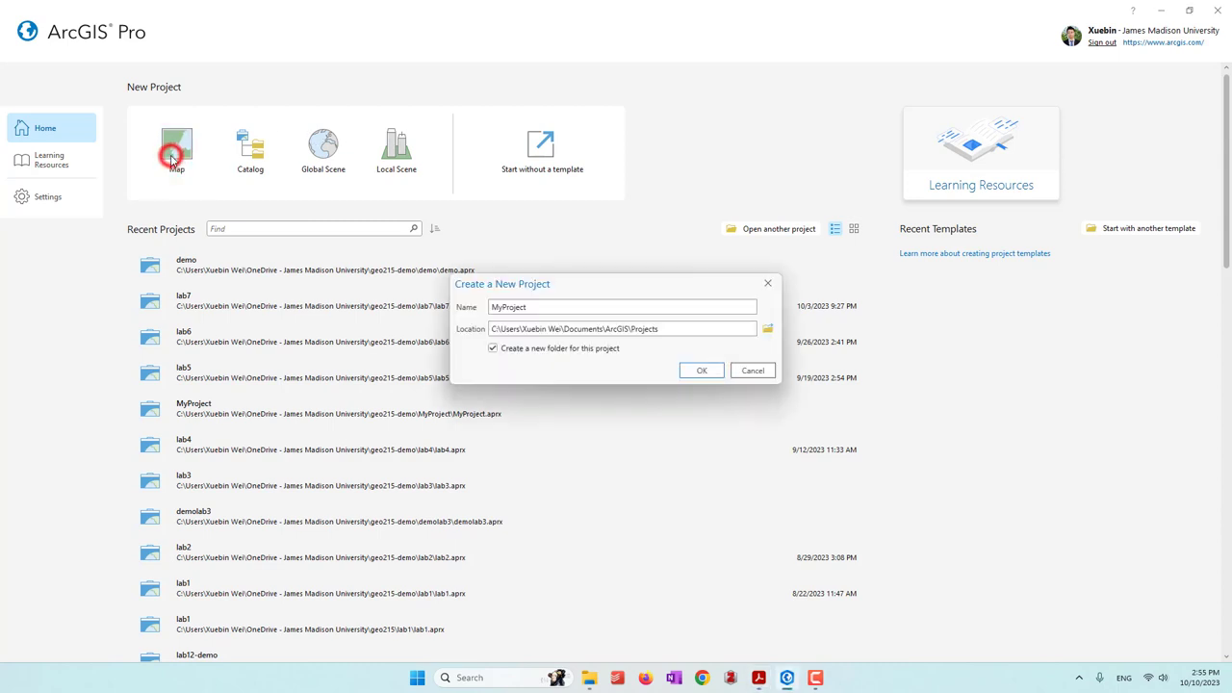
pyautogui.doubleClick(644, 307)
pyautogui.press('BackSpace')
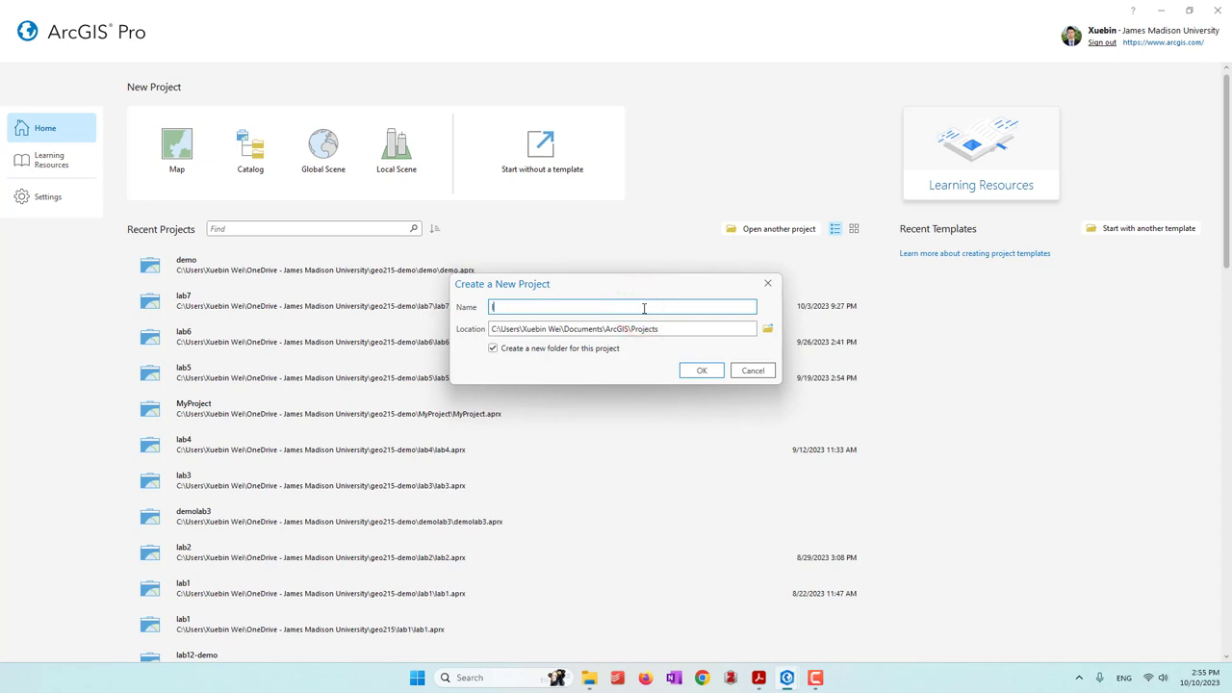
pyautogui.click(767, 329)
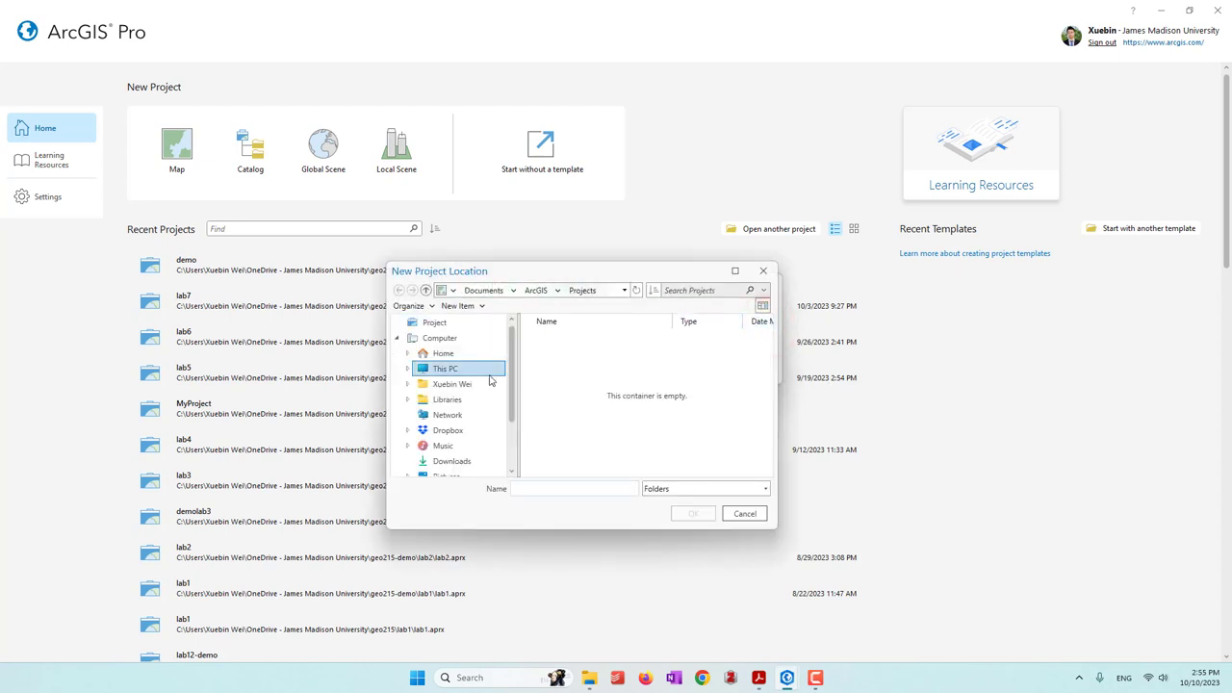
pyautogui.click(460, 386)
pyautogui.scroll(-3, 601, 404)
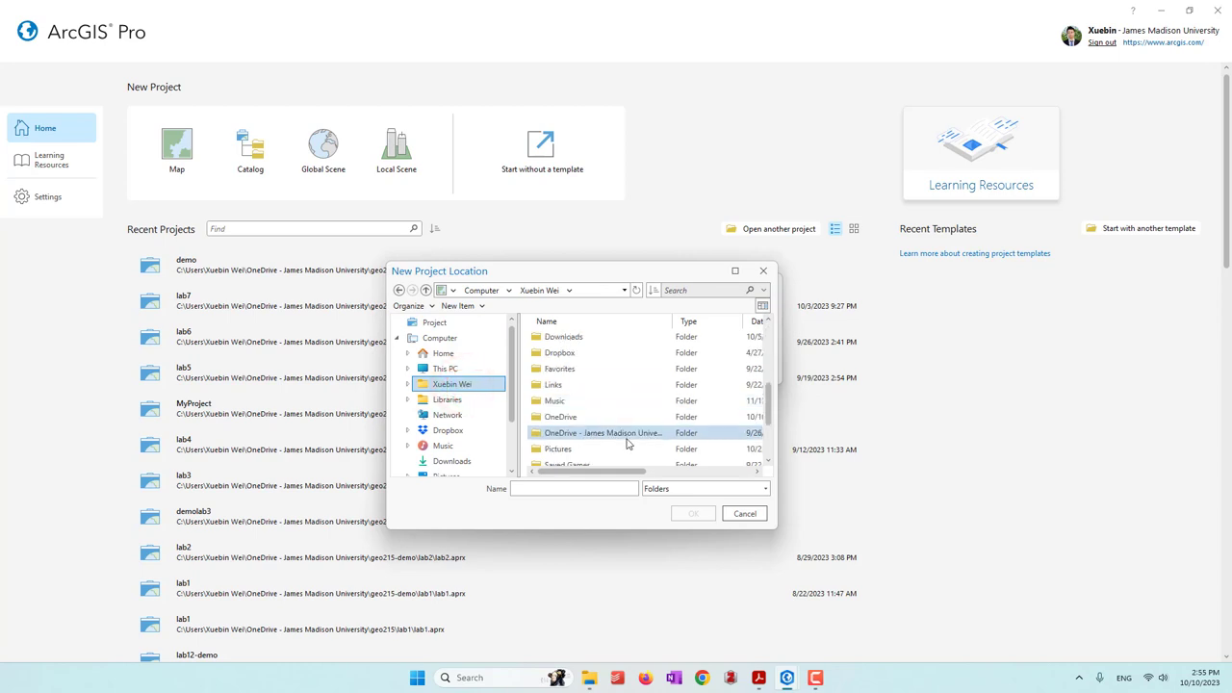
pyautogui.doubleClick(623, 440)
pyautogui.click(591, 400)
pyautogui.click(692, 513)
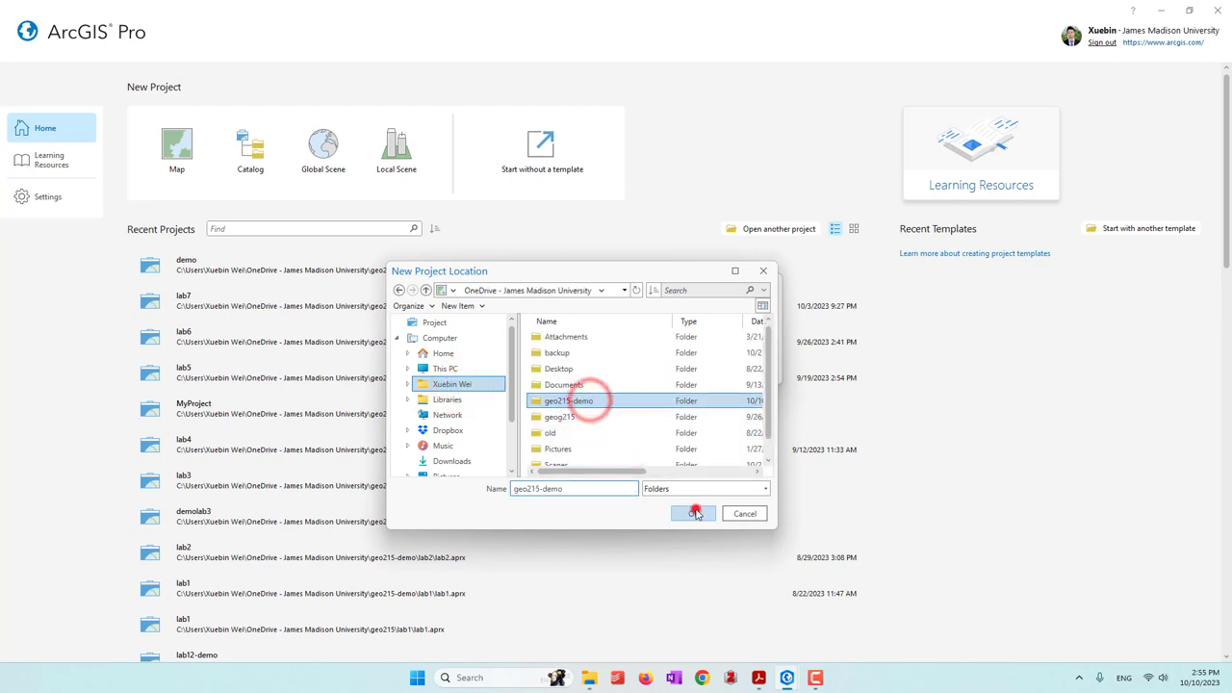
pyautogui.click(693, 371)
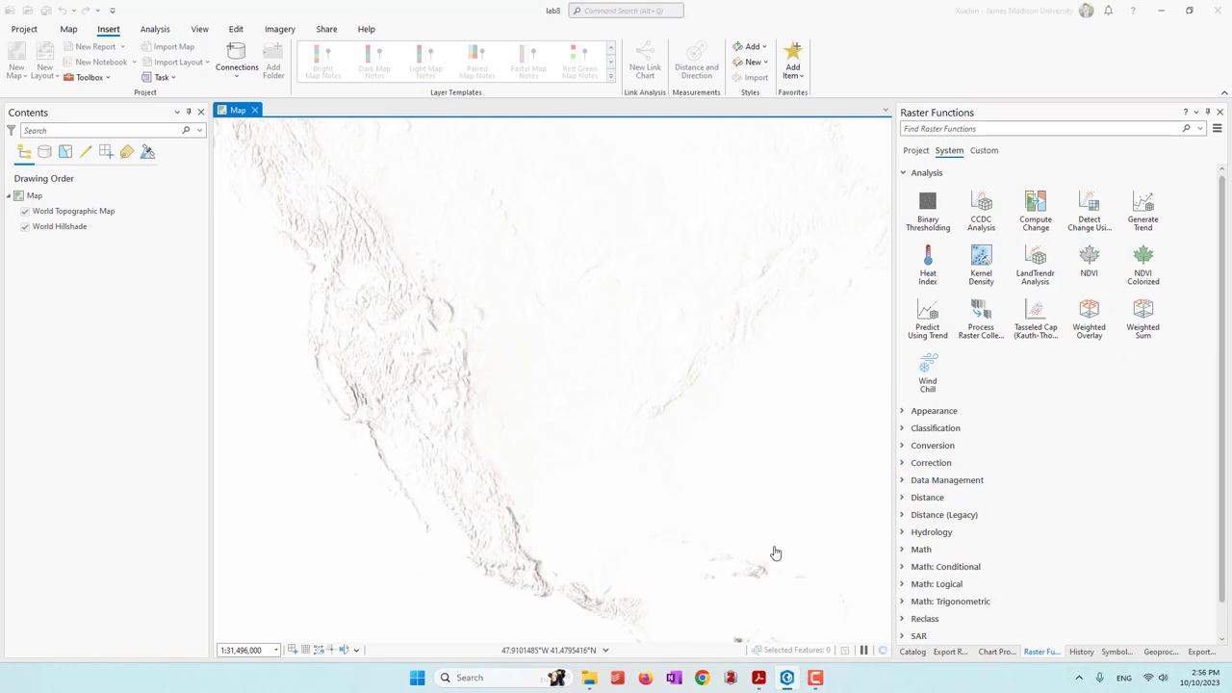
# Browse the Catalog pane to Portal content on ArcGIS Online
pyautogui.click(913, 653)
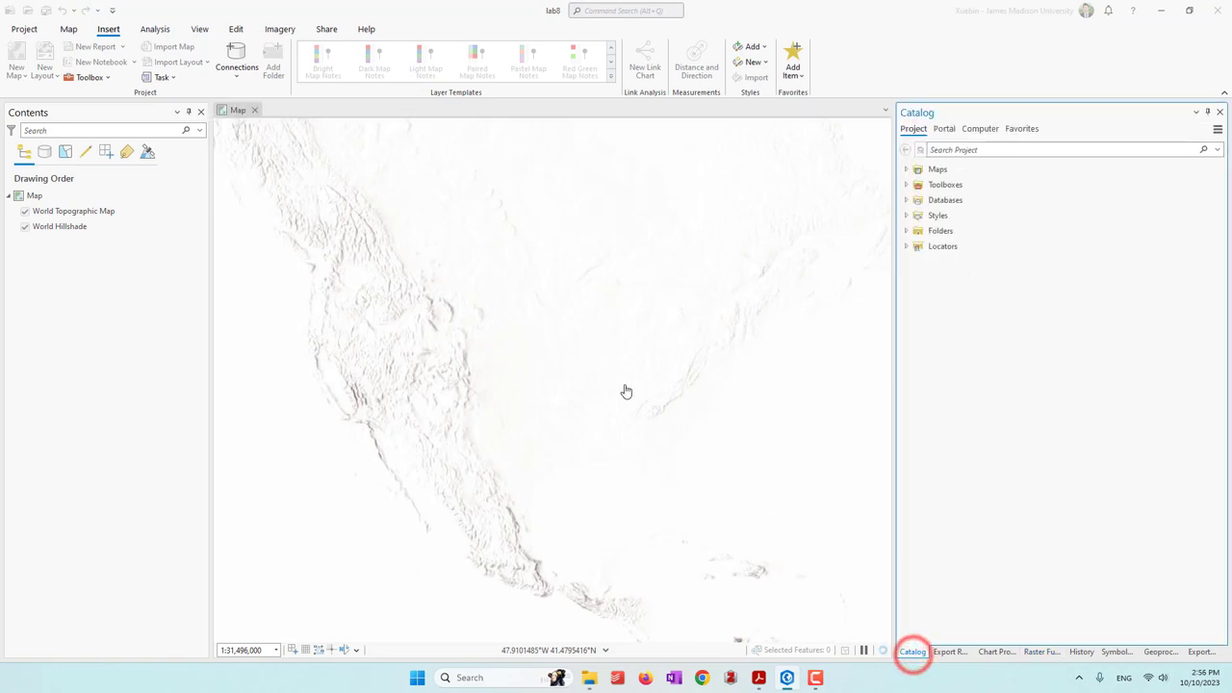
pyautogui.click(943, 128)
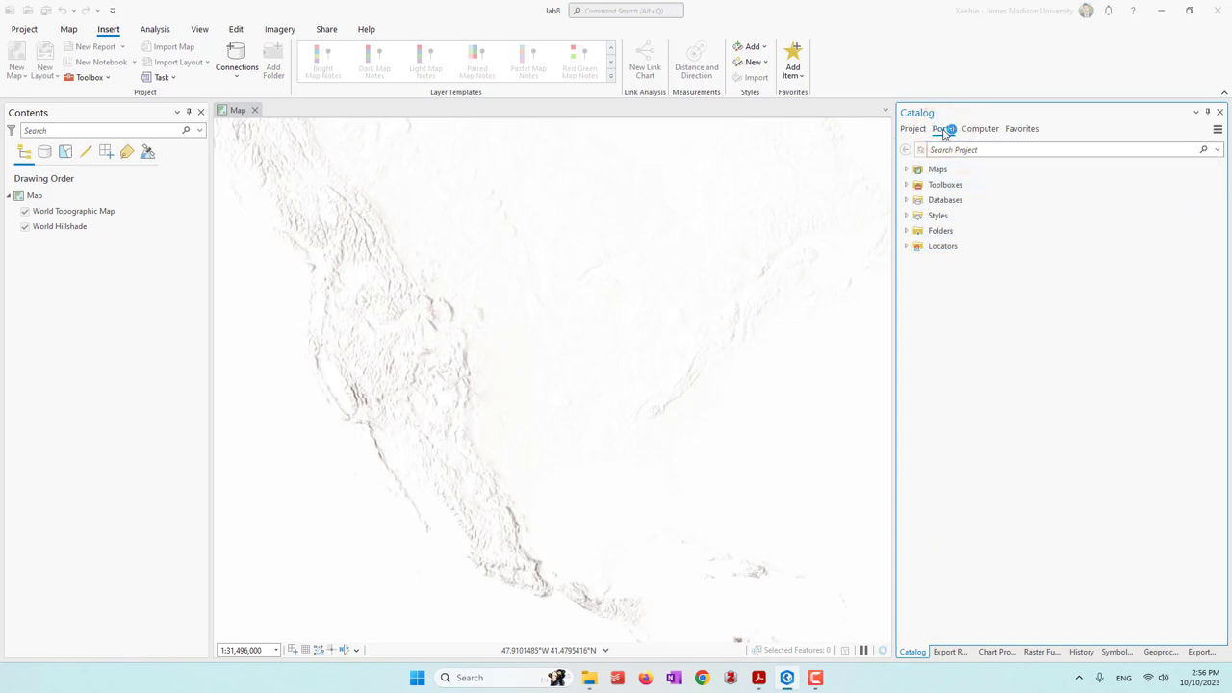
pyautogui.click(1053, 203)
pyautogui.click(921, 128)
pyautogui.click(991, 128)
pyautogui.click(948, 130)
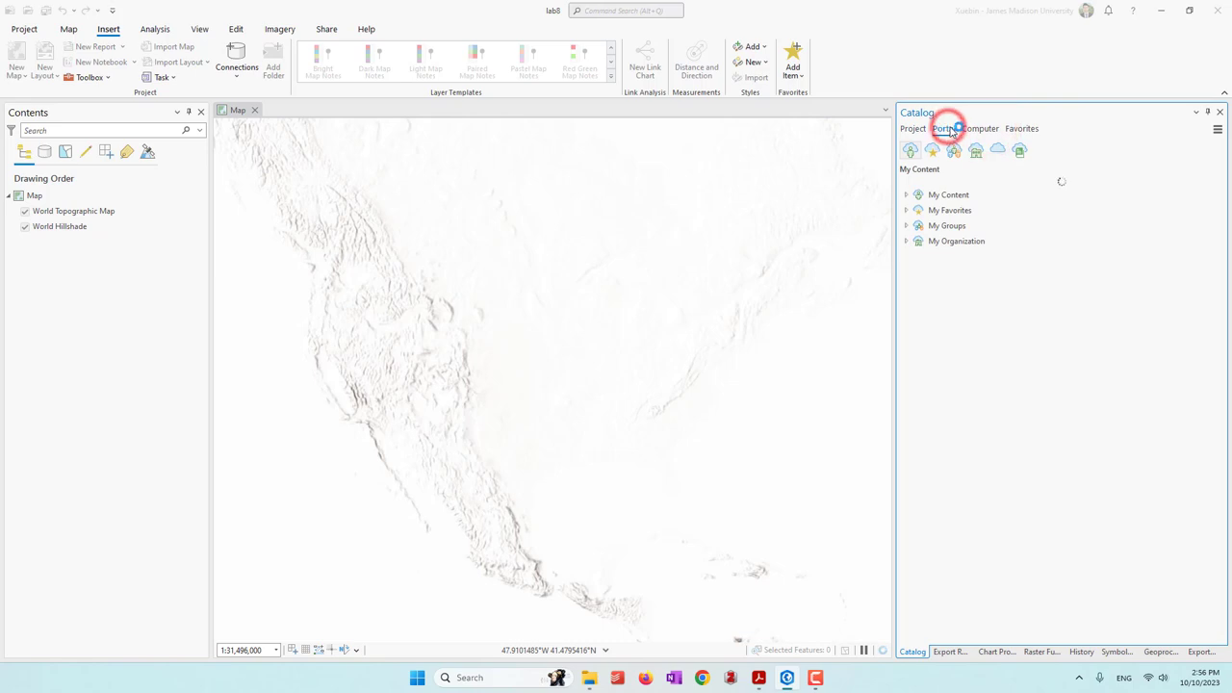
pyautogui.click(1000, 152)
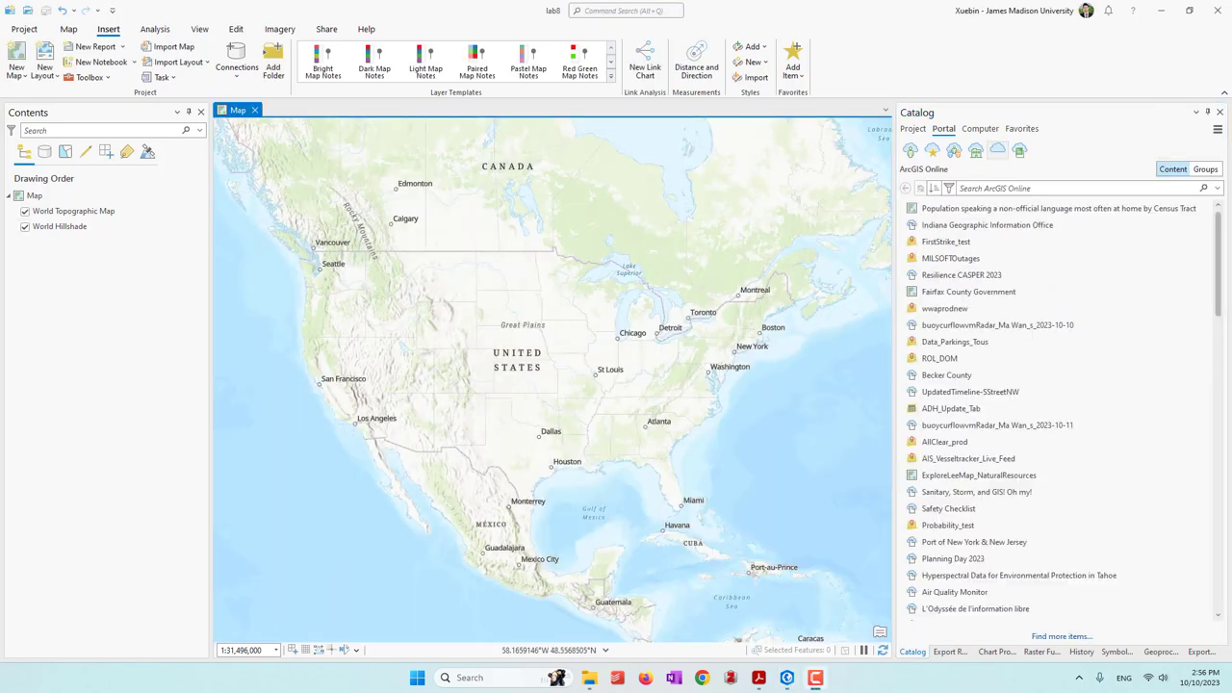
# Search ArcGIS Online for 'landsat harrisonburg'
pyautogui.click(1056, 187)
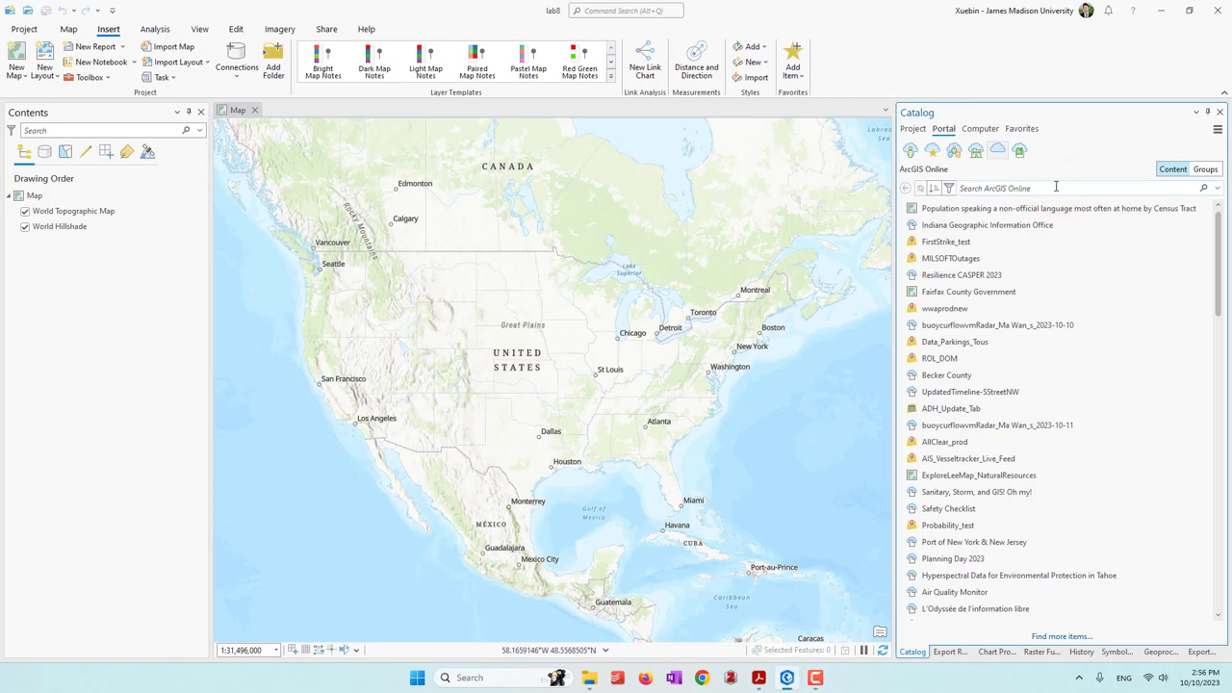
pyautogui.write('landsat')
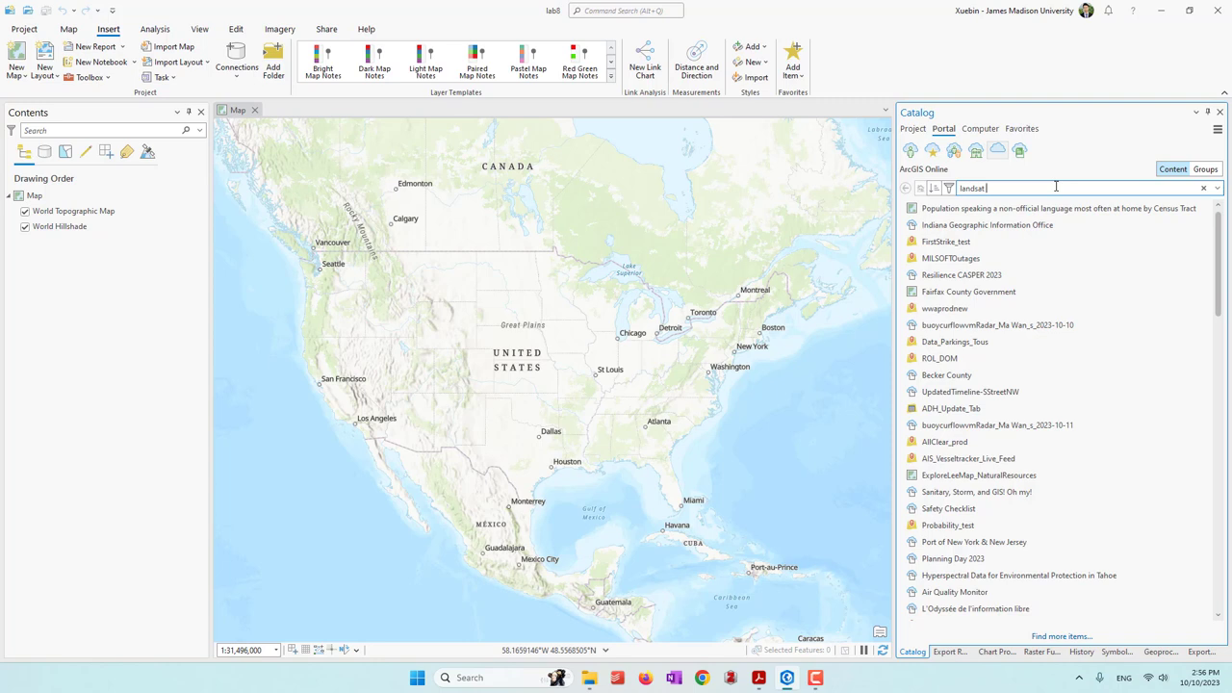
pyautogui.write(' harrisonburg')
pyautogui.press('Return')
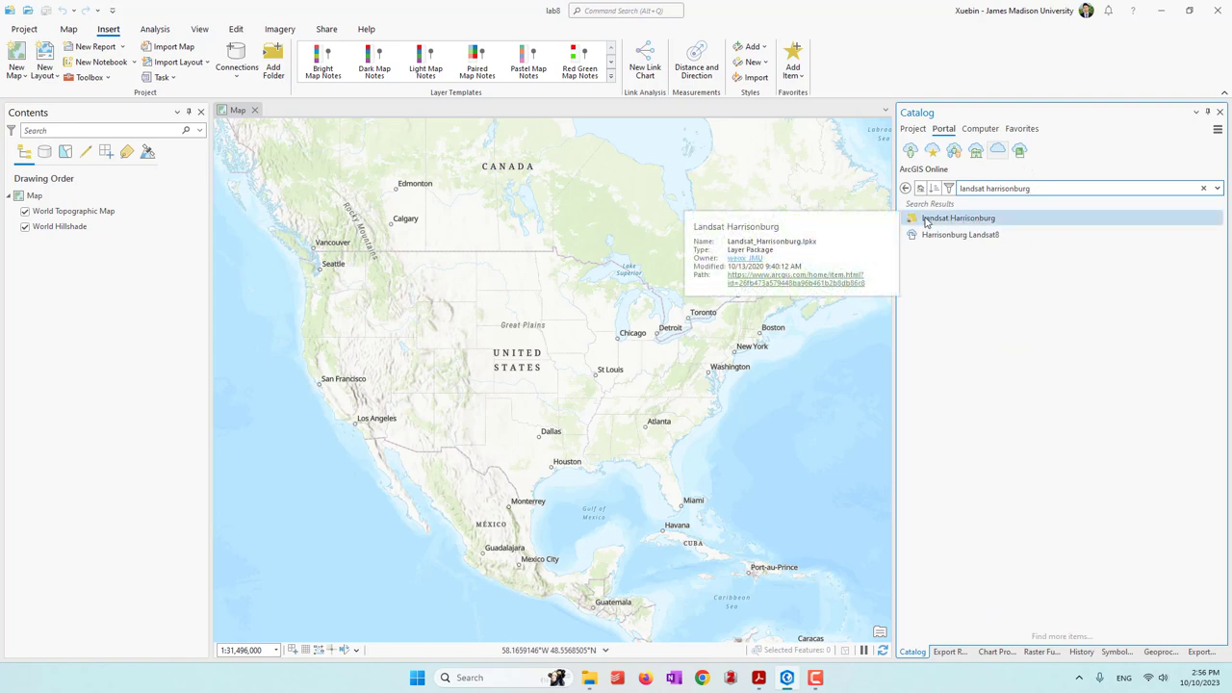
# Add the Landsat Harrisonburg package to the map and verify its source is WGS 1984 UTM Zone 17N
pyautogui.moveTo(947, 220); pyautogui.dragTo(654, 231)
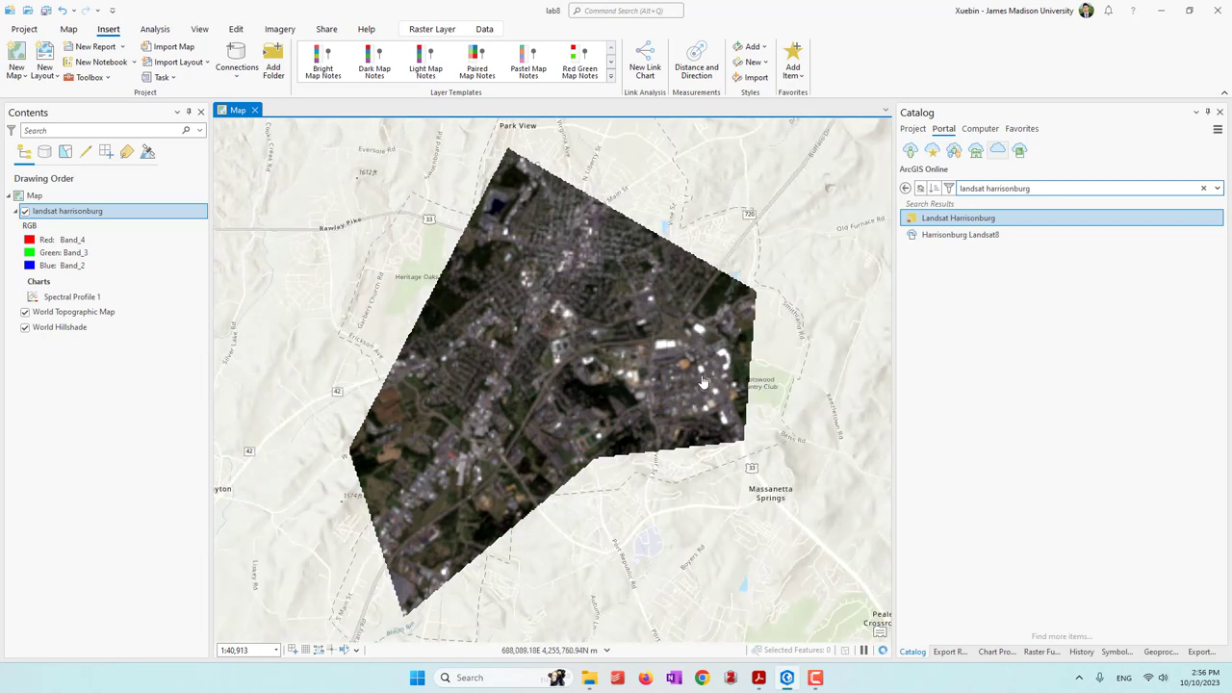
pyautogui.click(64, 214)
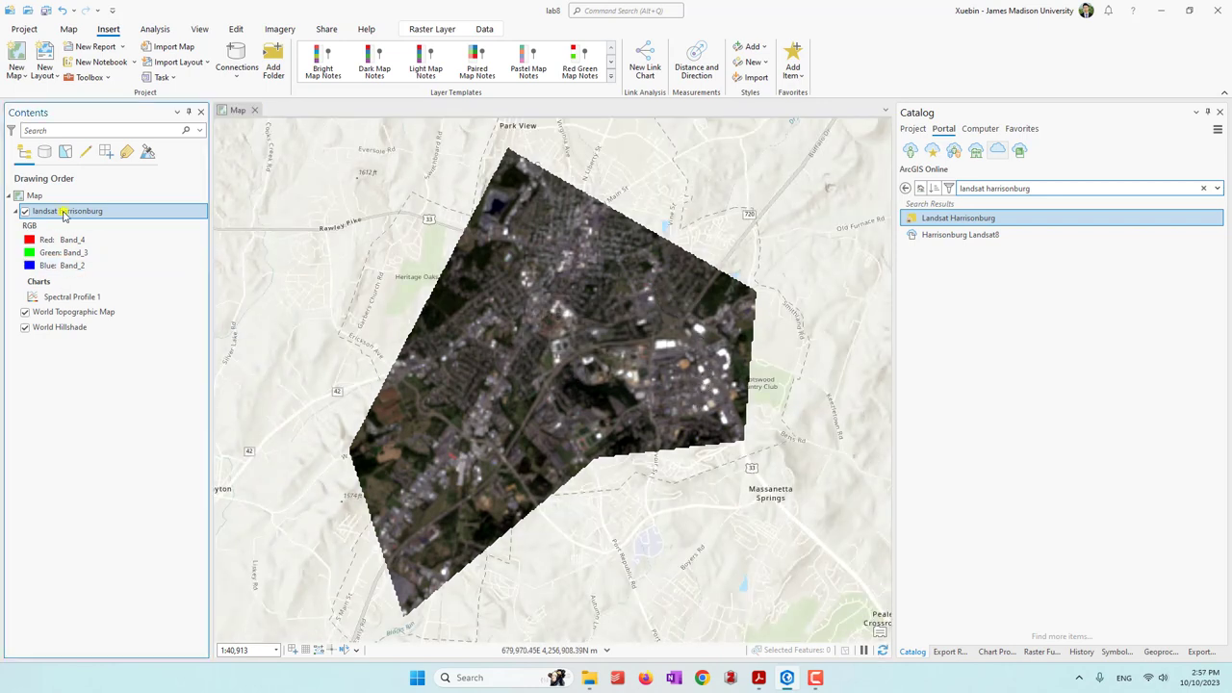
pyautogui.rightClick(63, 213)
pyautogui.click(127, 593)
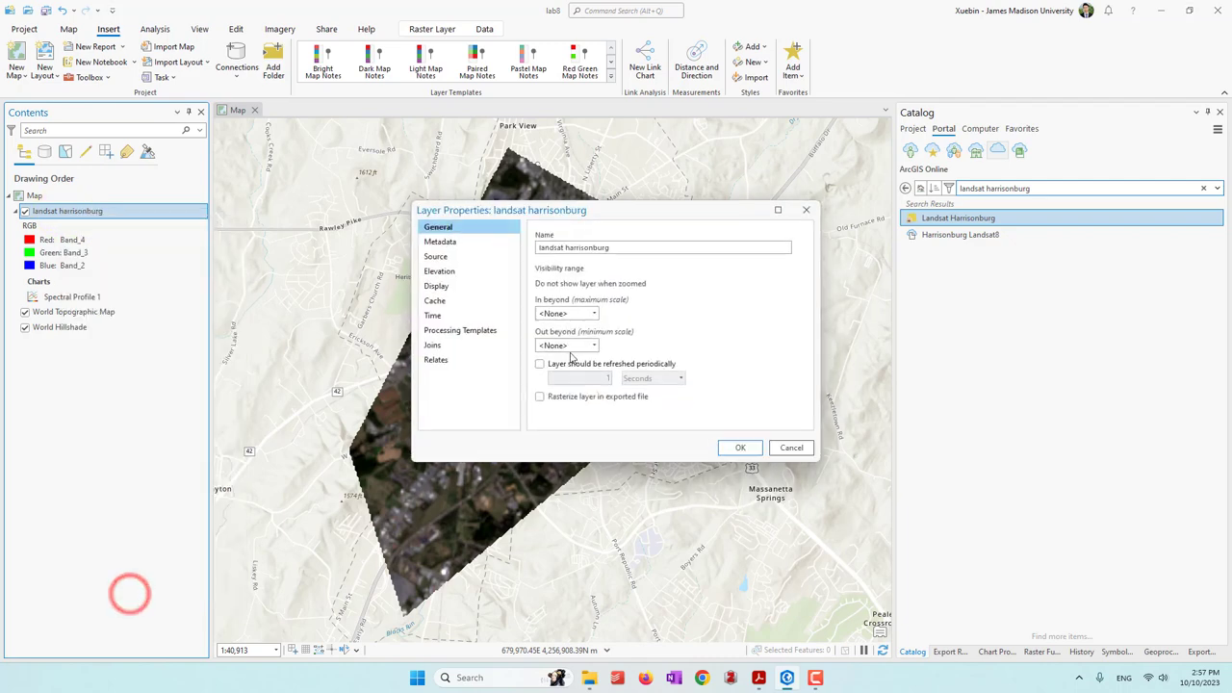
pyautogui.click(436, 256)
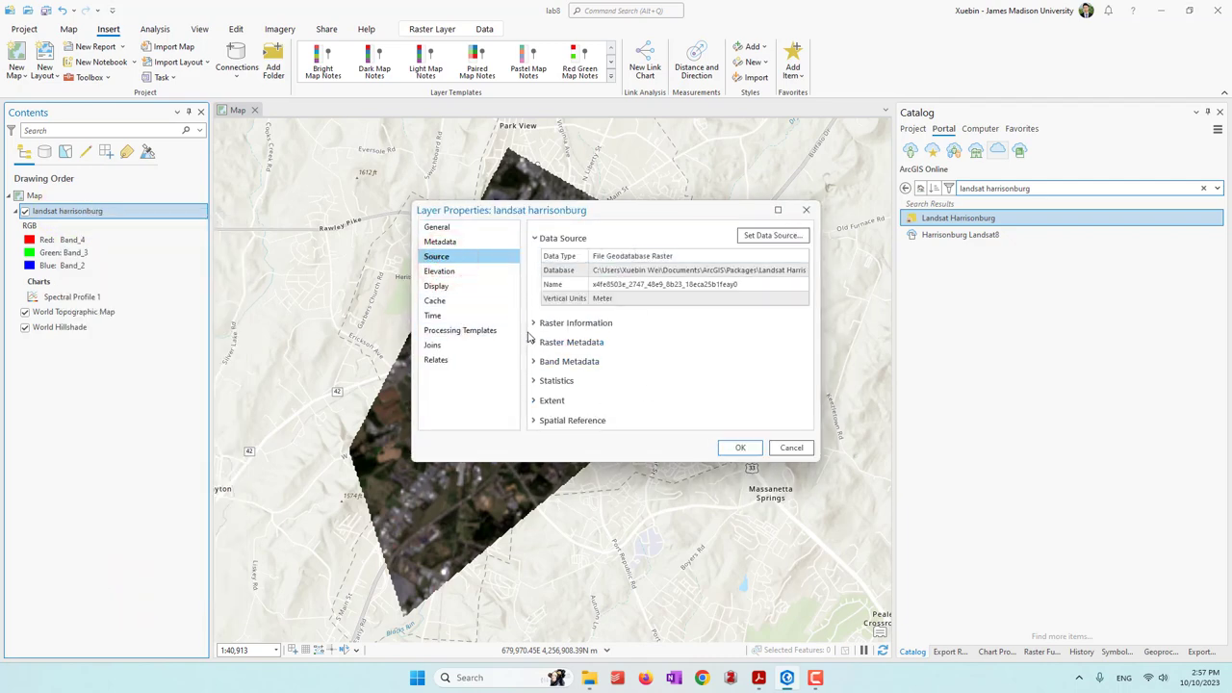
pyautogui.click(536, 420)
pyautogui.scroll(-2, 652, 376)
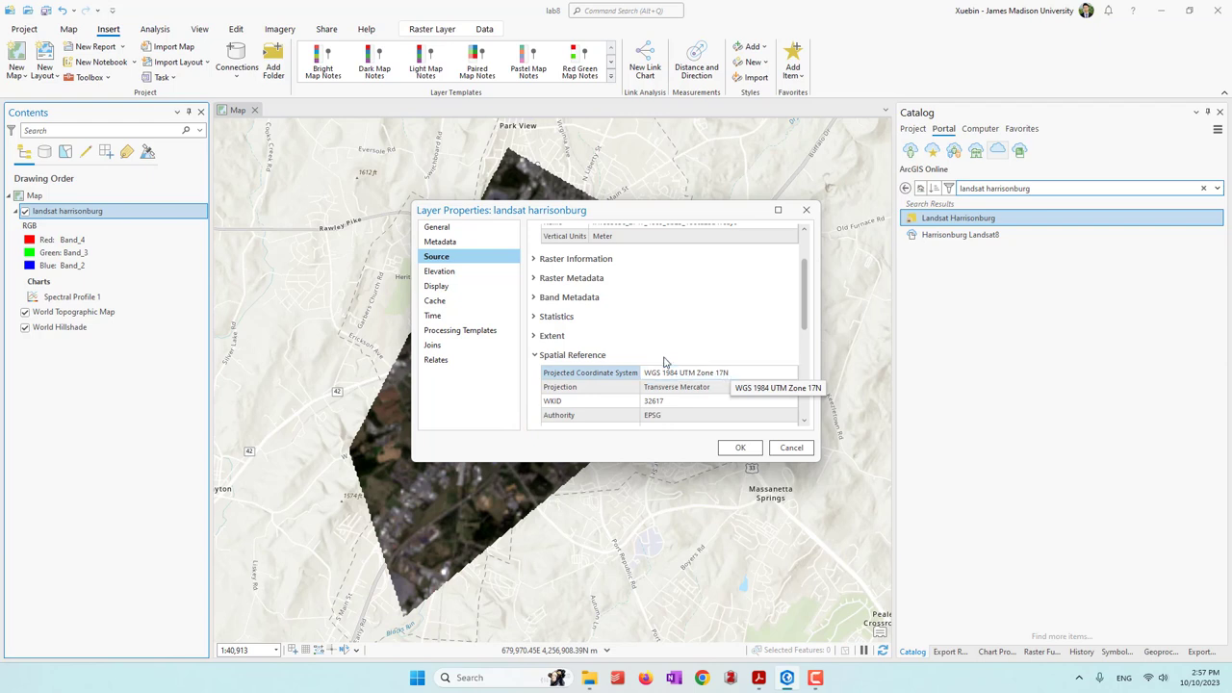
pyautogui.click(741, 448)
pyautogui.click(970, 187)
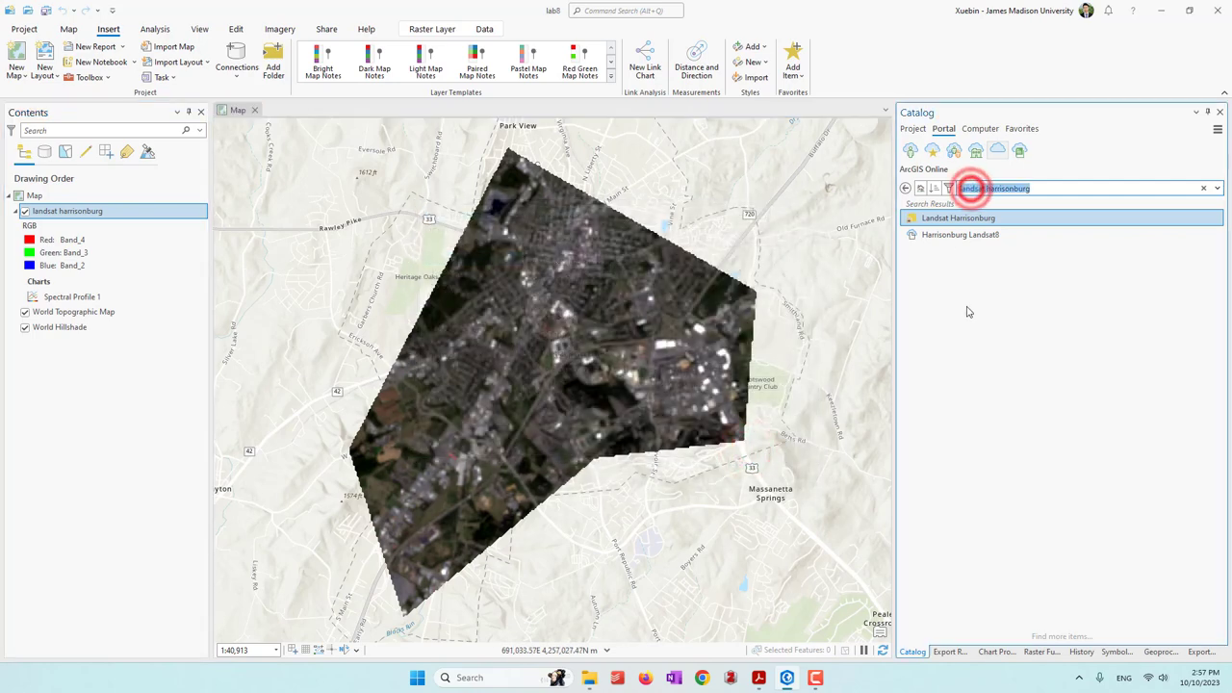
# Search for 'dem harrisonburg' and add the dem Harrisonburg raster to the map
pyautogui.click(985, 188)
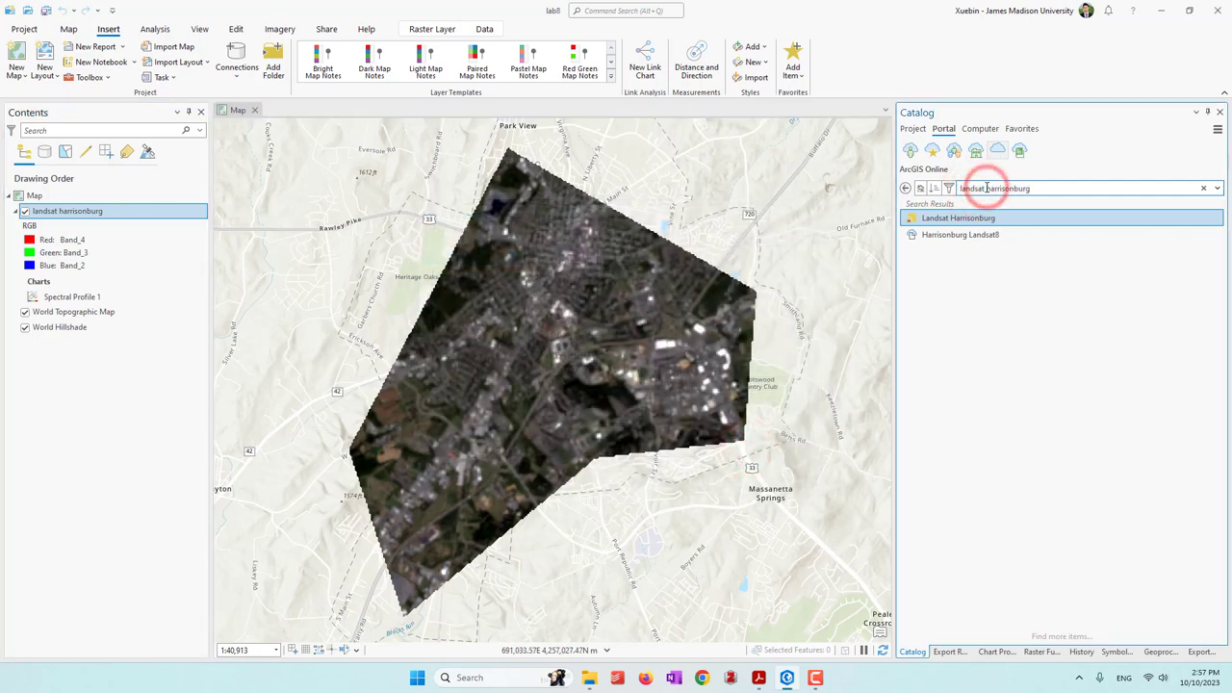
pyautogui.doubleClick(985, 187)
pyautogui.write('dem')
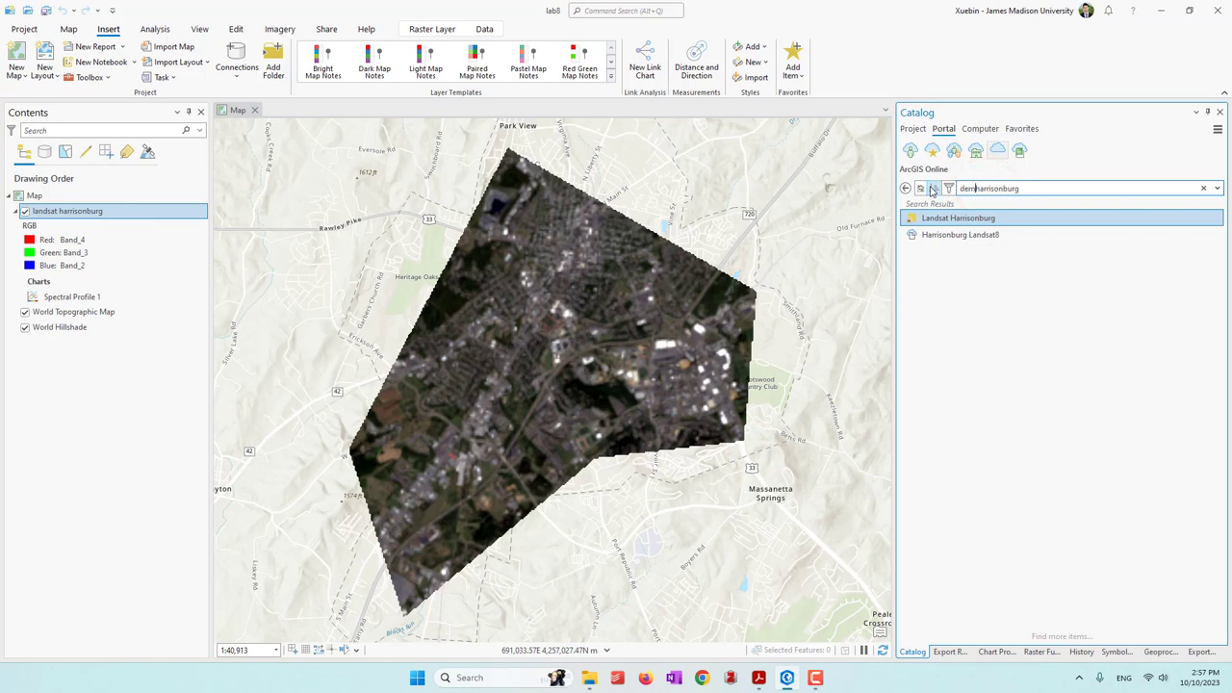
pyautogui.press('Return')
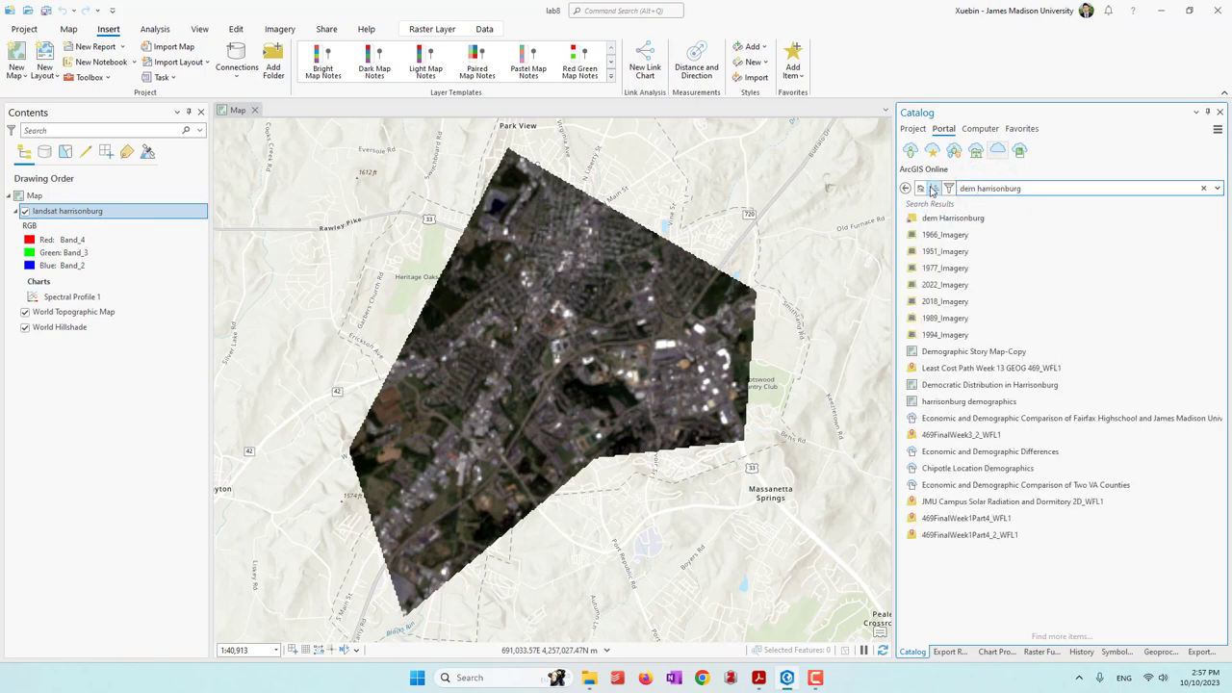
pyautogui.moveTo(963, 224)
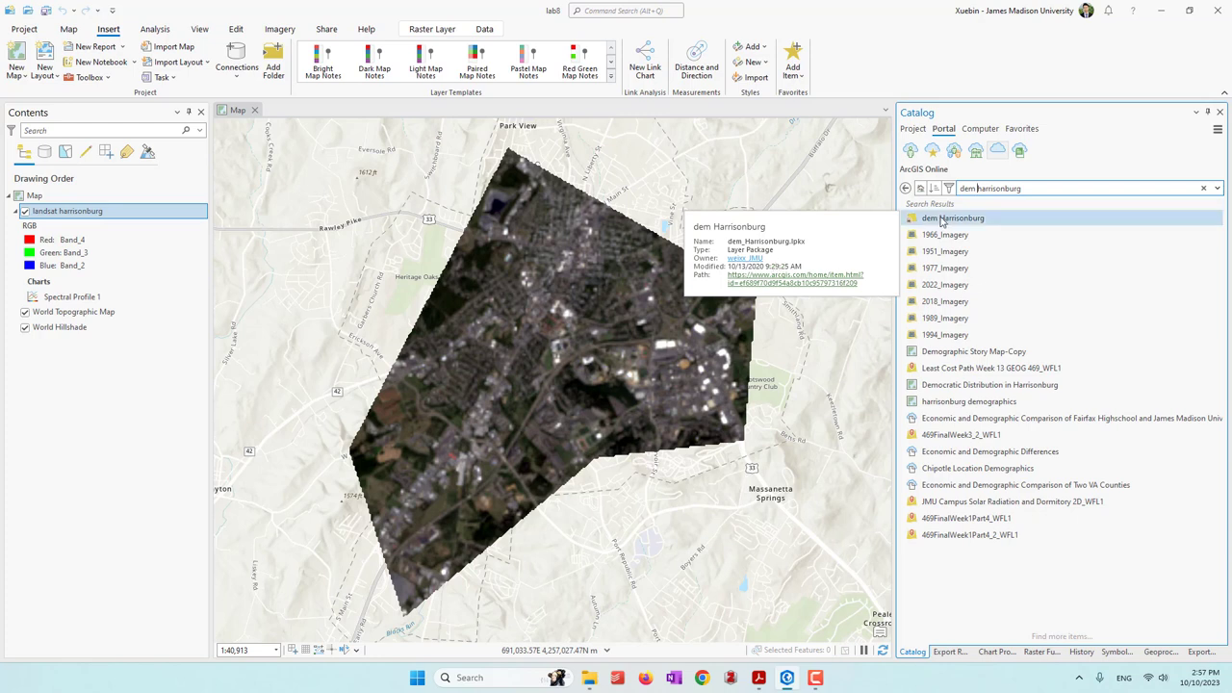
pyautogui.moveTo(949, 217); pyautogui.dragTo(729, 233)
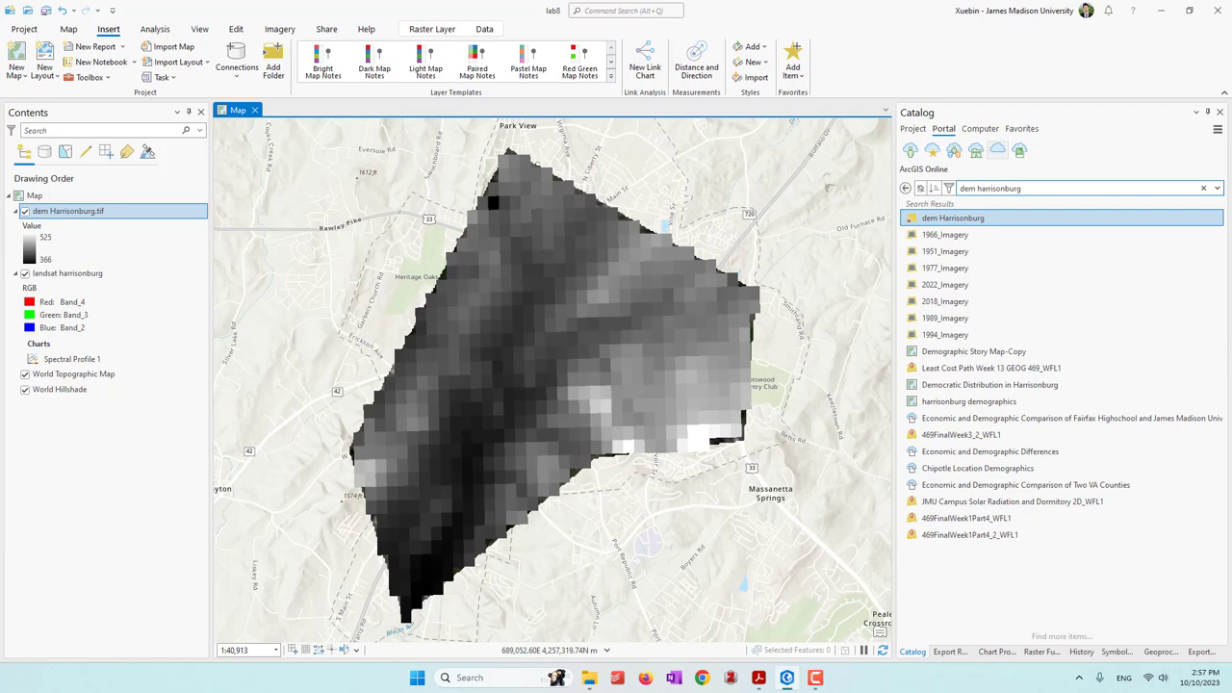
pyautogui.rightClick(82, 214)
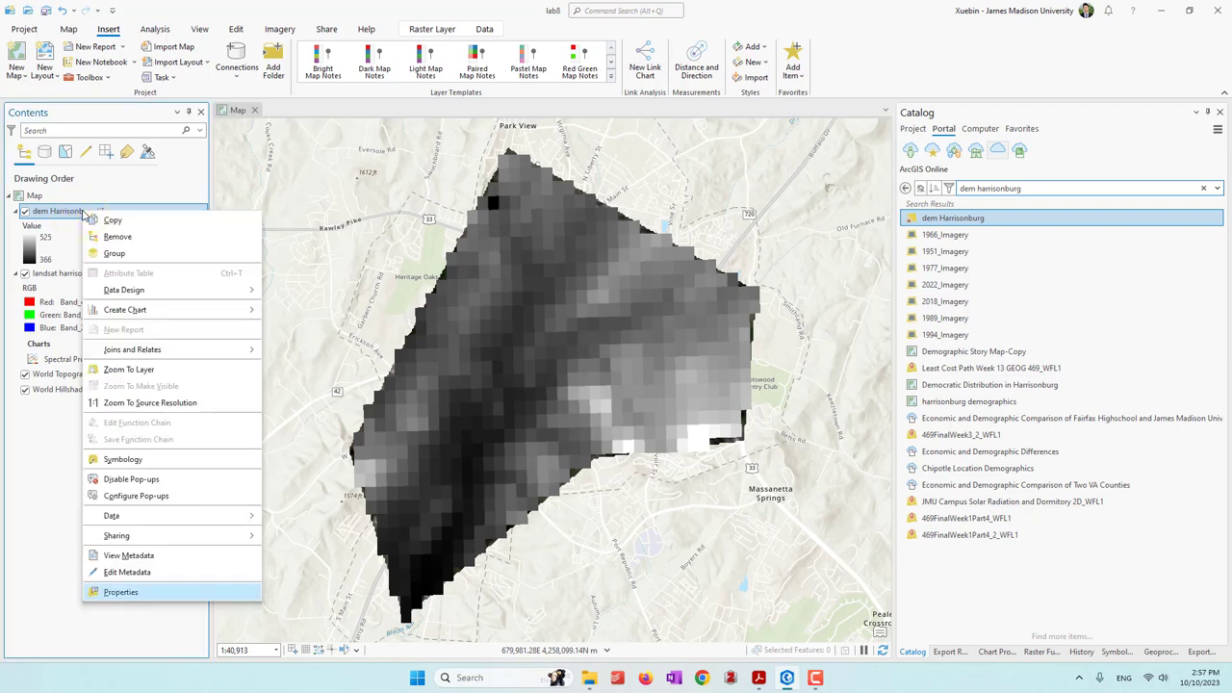
# Start exporting dem Harrisonburg.tif with output raster dem in lab8.gdb
pyautogui.click(215, 515)
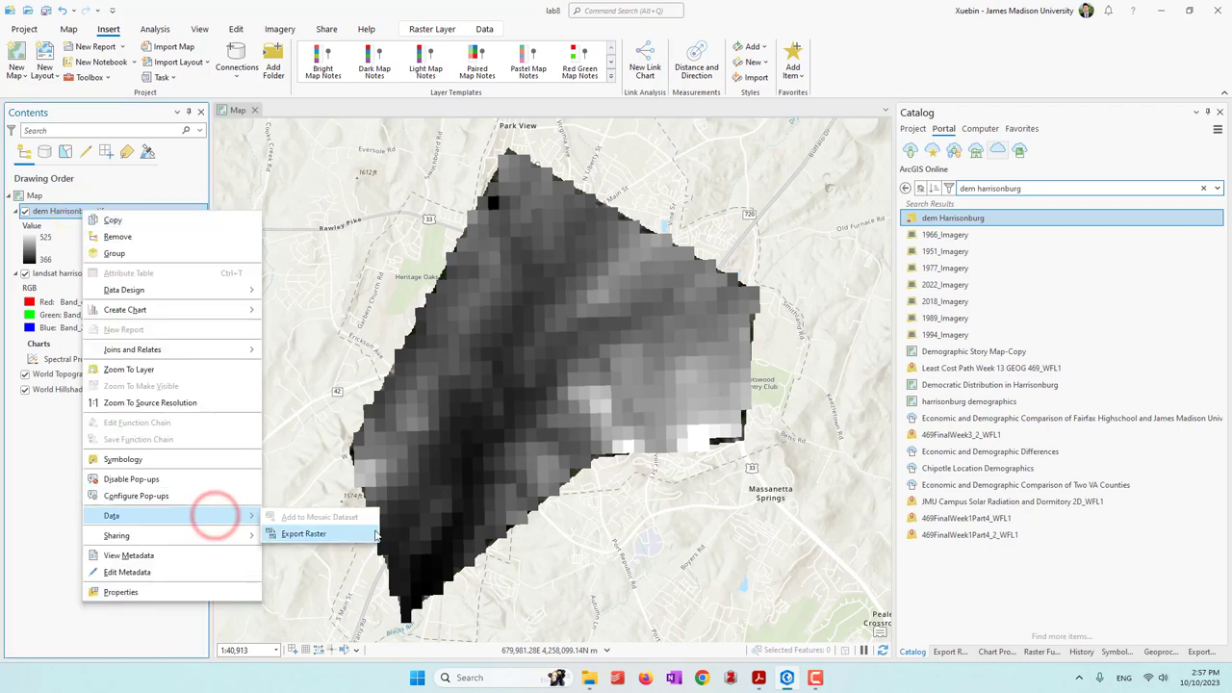
pyautogui.click(323, 539)
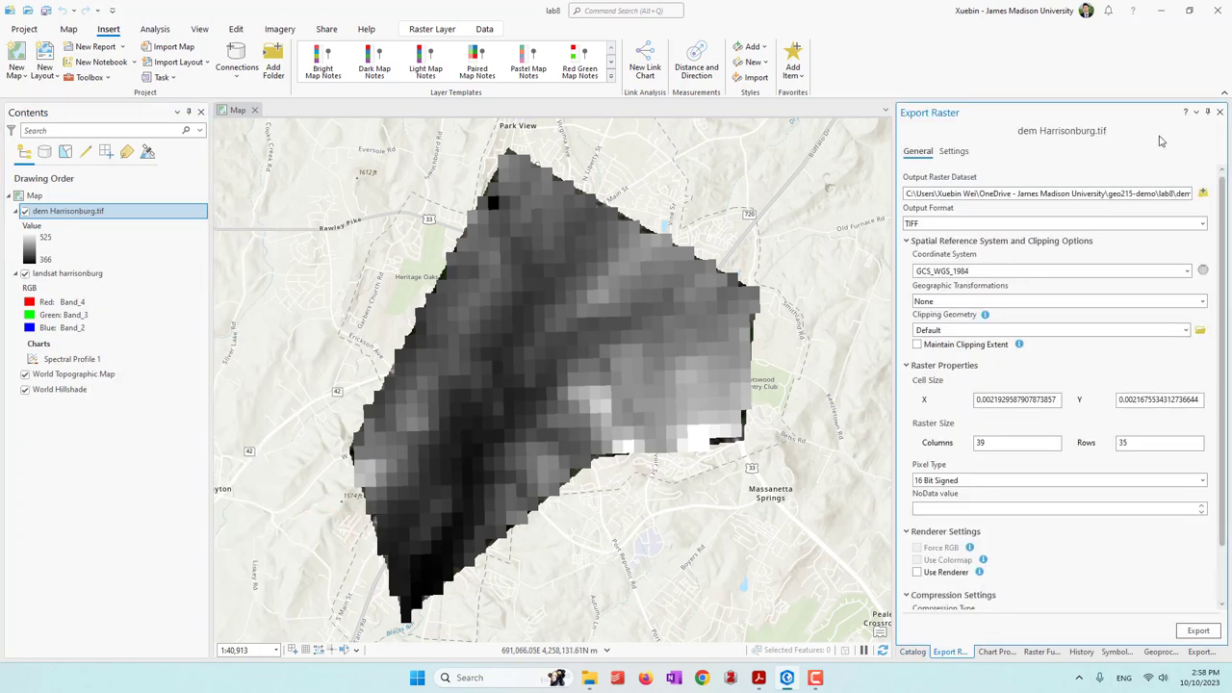
pyautogui.click(1202, 195)
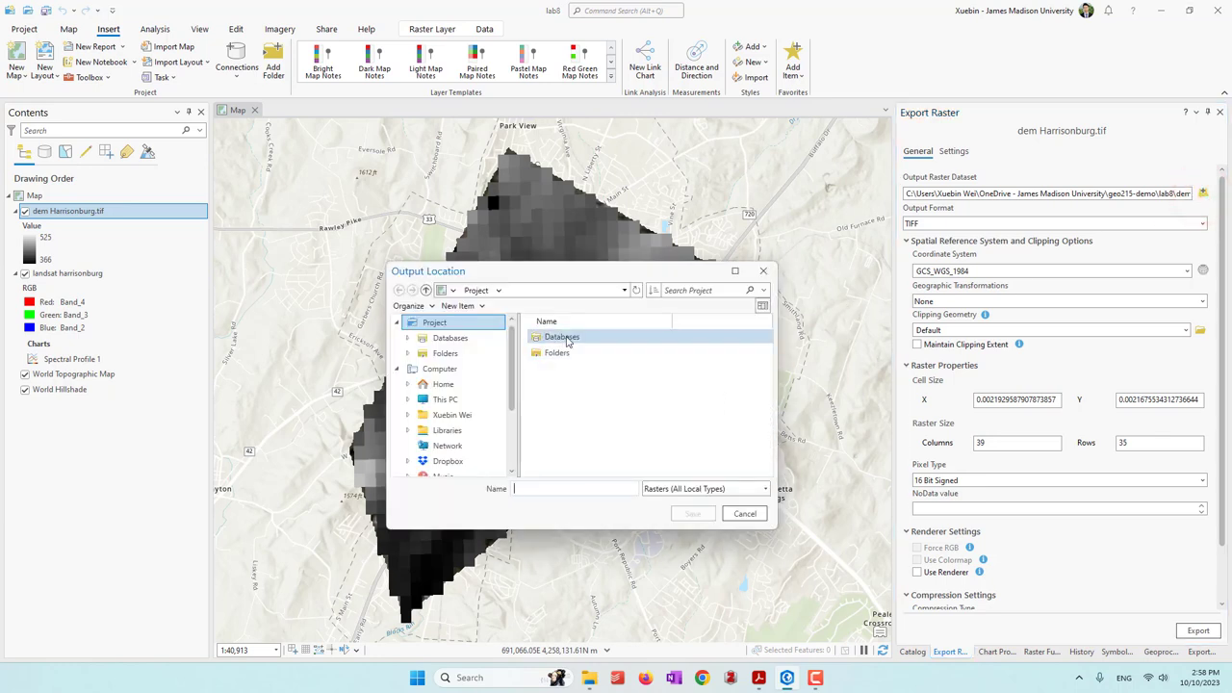
pyautogui.doubleClick(567, 340)
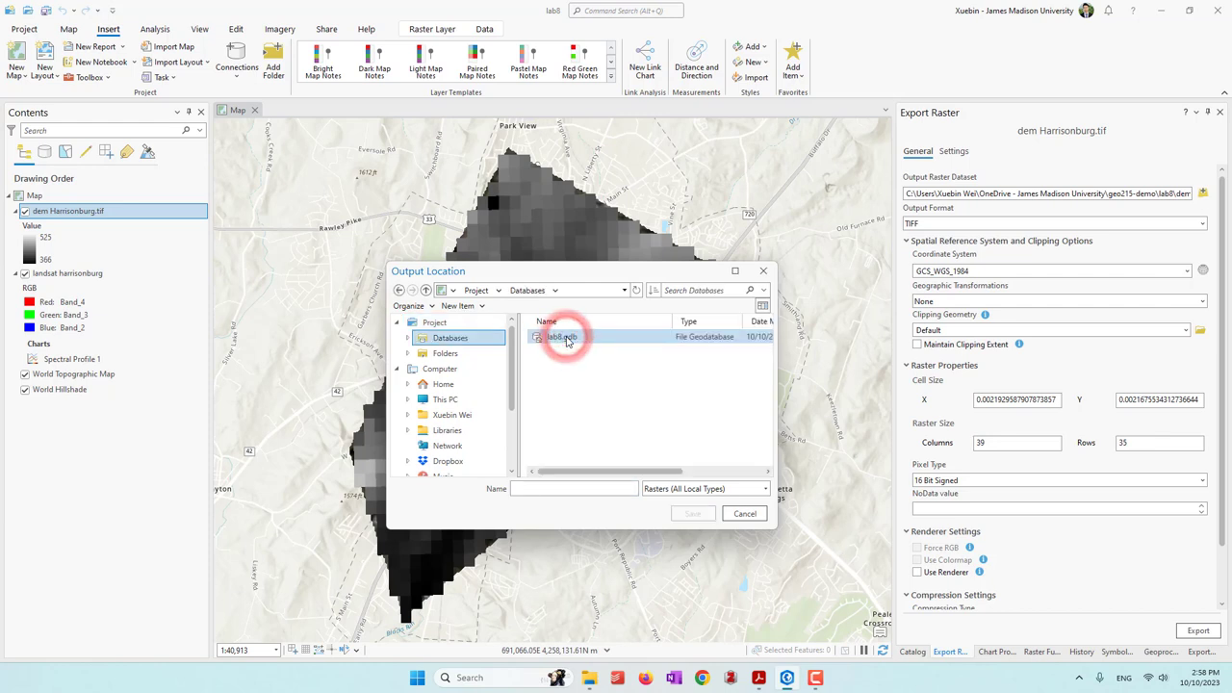
pyautogui.doubleClick(566, 339)
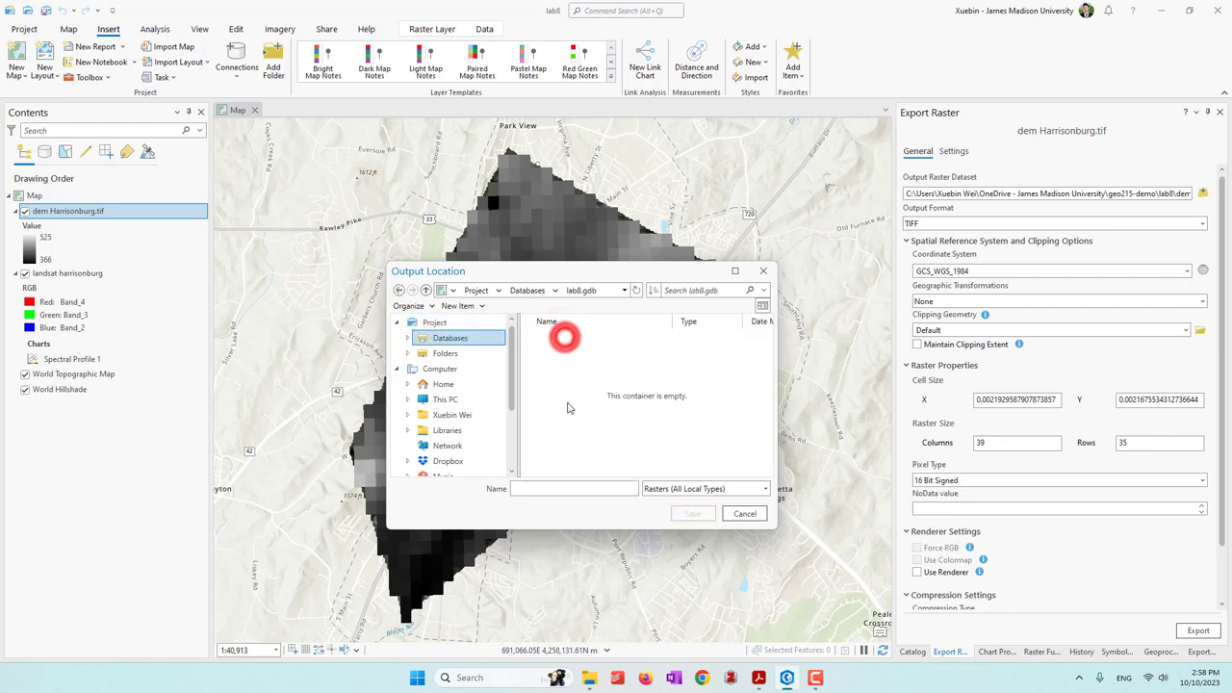
pyautogui.click(608, 490)
pyautogui.write('dem')
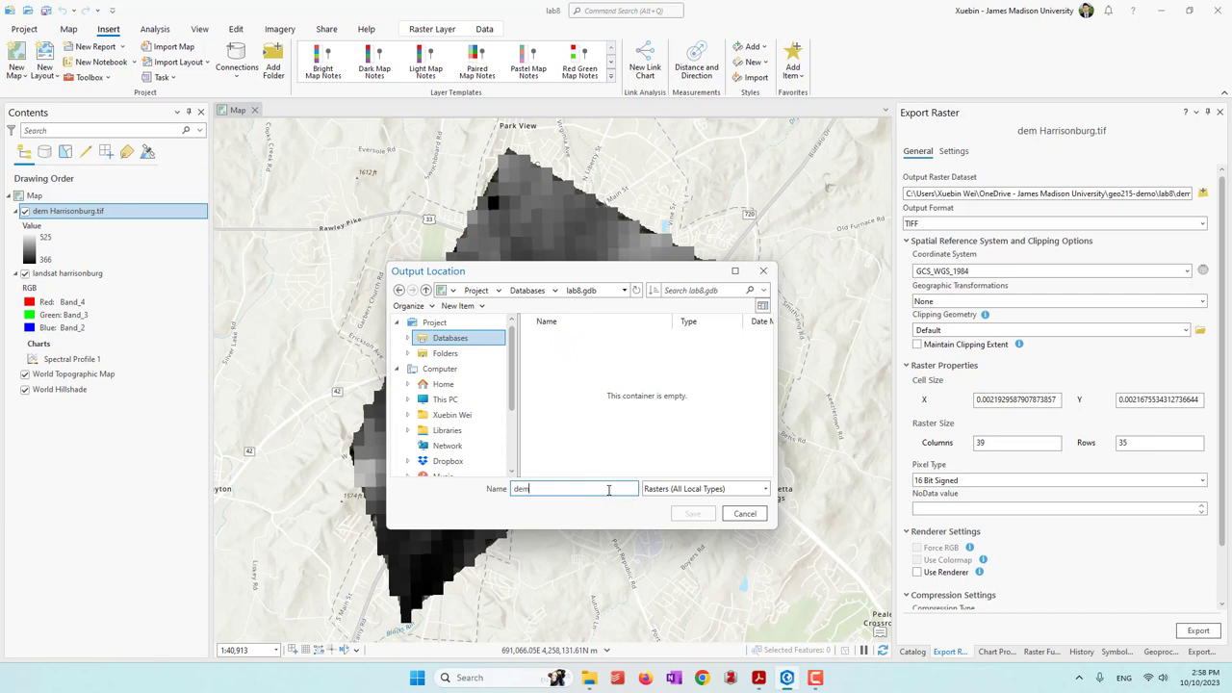
pyautogui.click(693, 513)
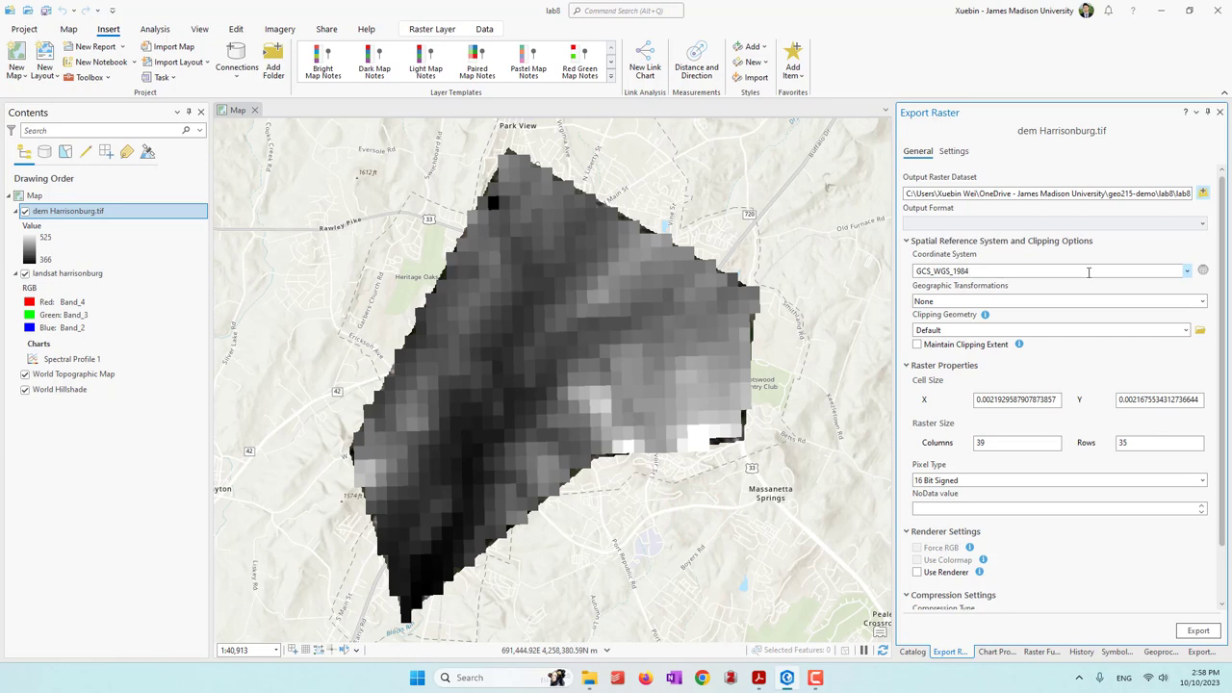
# Take the coordinate system from landsat harrisonburg (WGS_1984_UTM_Zone_17N) and run the export
pyautogui.click(1187, 273)
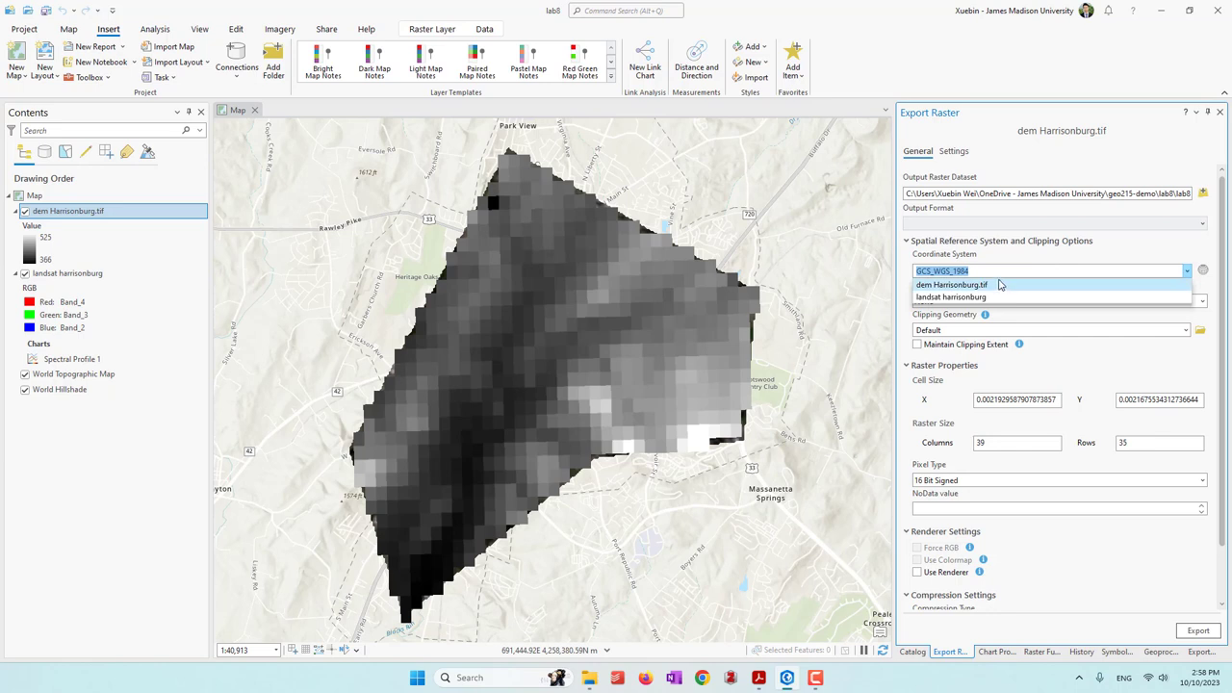
pyautogui.click(974, 297)
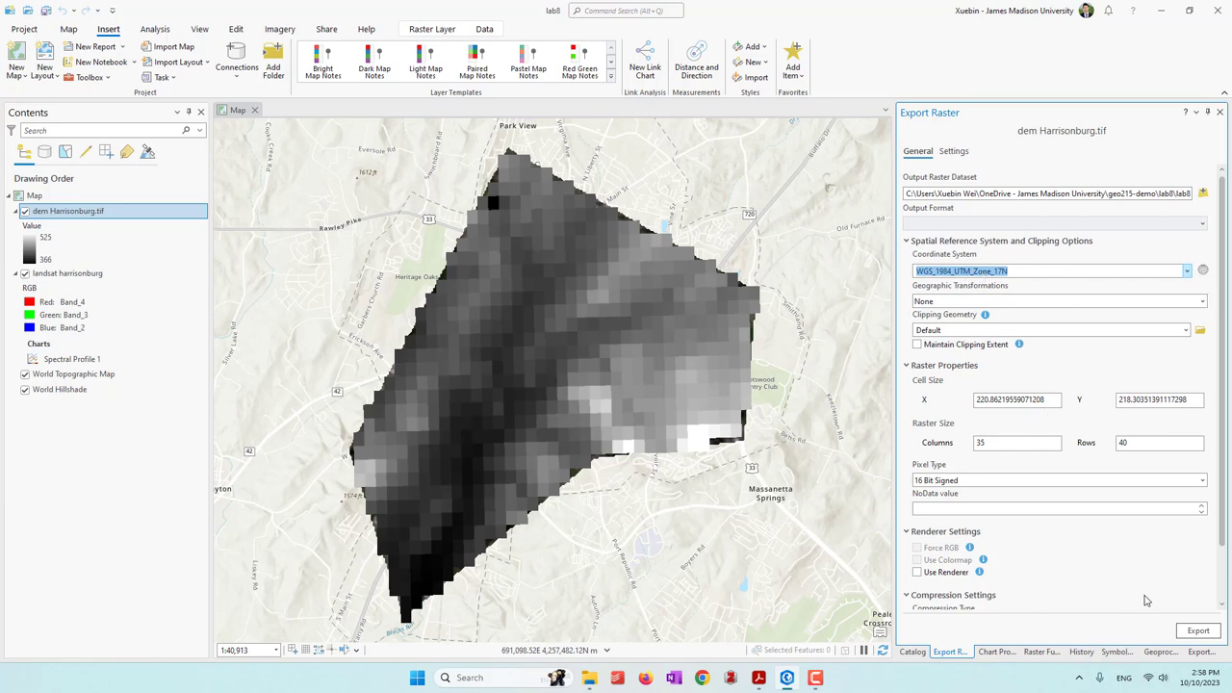
pyautogui.click(1198, 632)
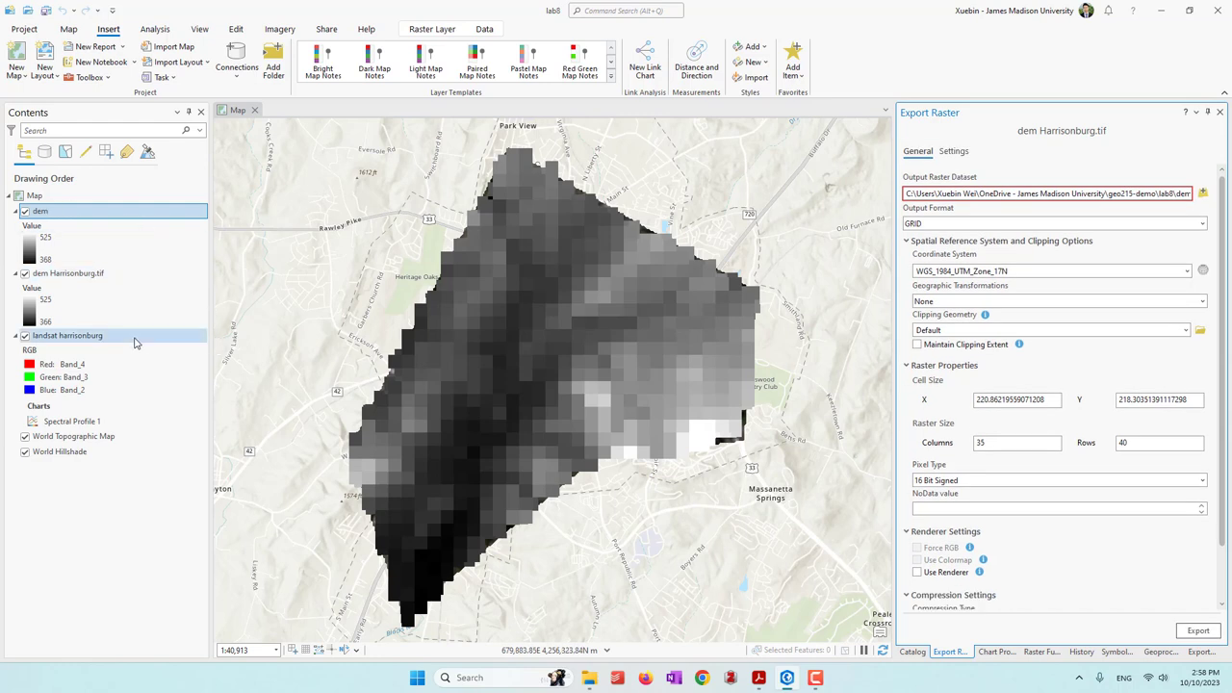
pyautogui.rightClick(58, 337)
# Export the landsat harrisonburg raster to lab8.gdb as landsat
pyautogui.moveTo(151, 326)
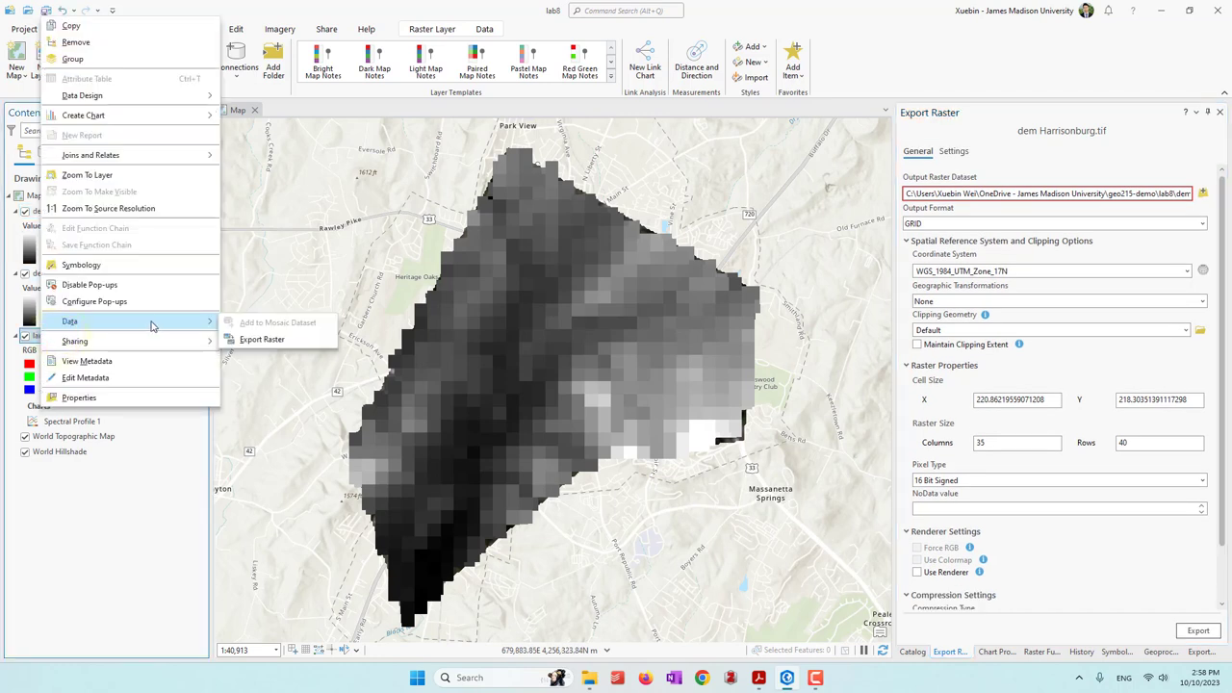
pyautogui.click(291, 340)
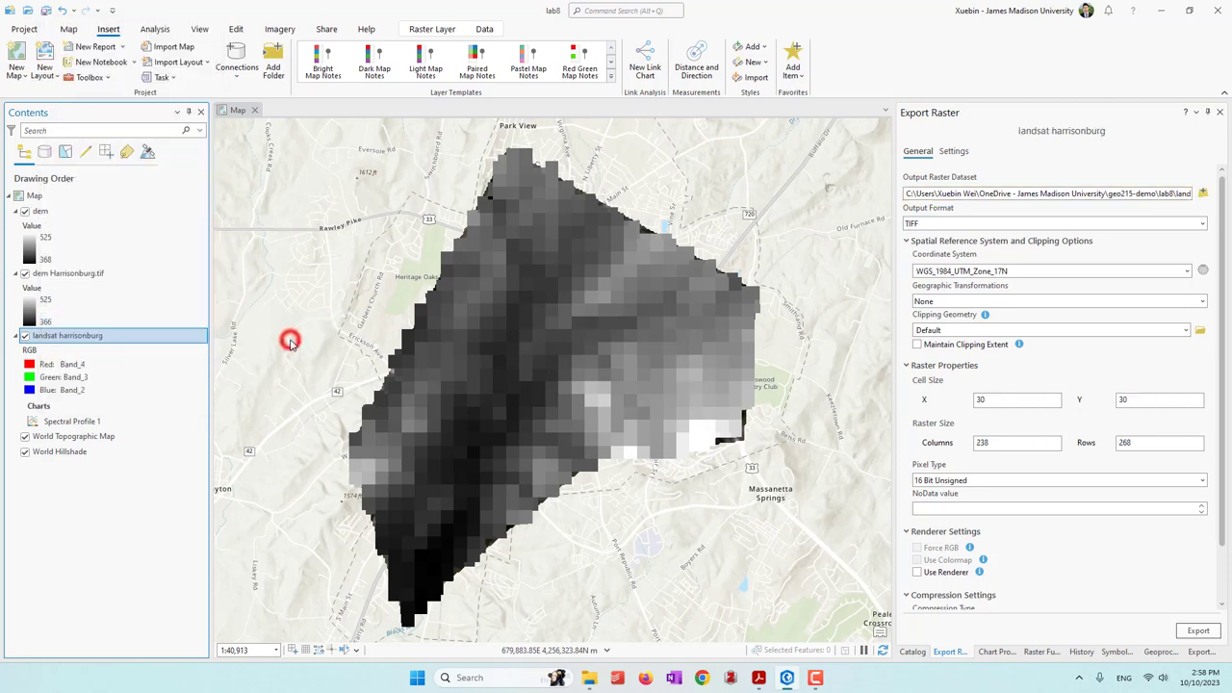
pyautogui.click(1202, 194)
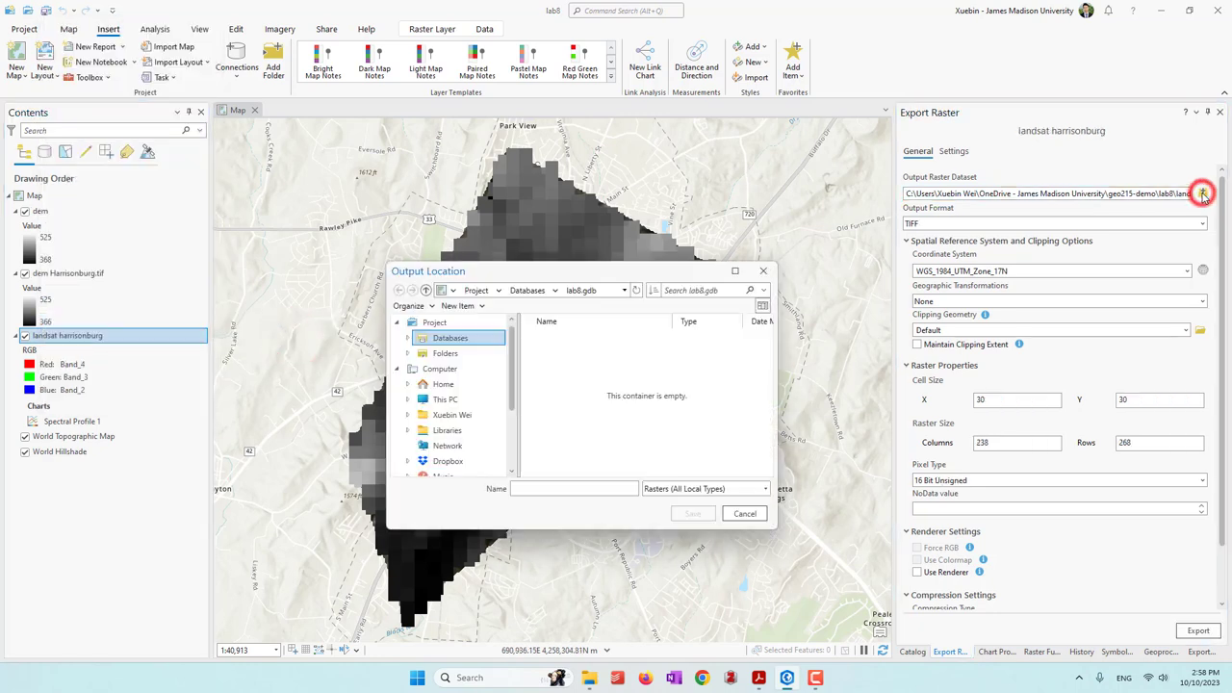
pyautogui.click(471, 340)
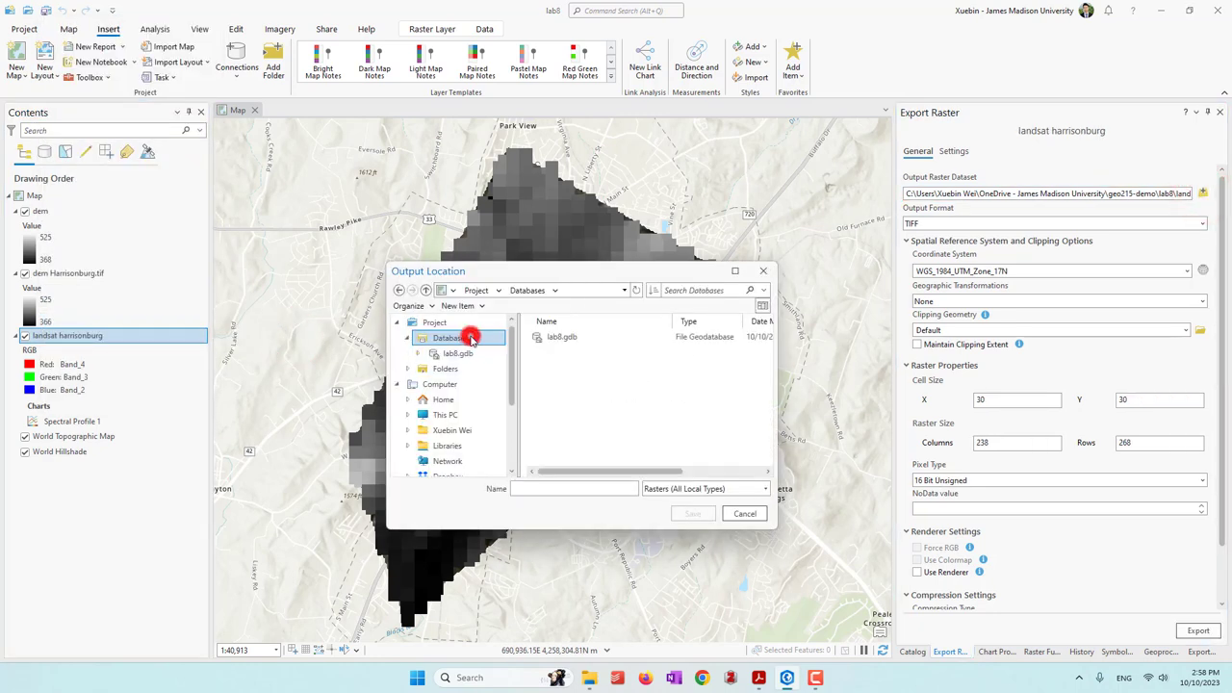
pyautogui.doubleClick(565, 336)
pyautogui.click(591, 488)
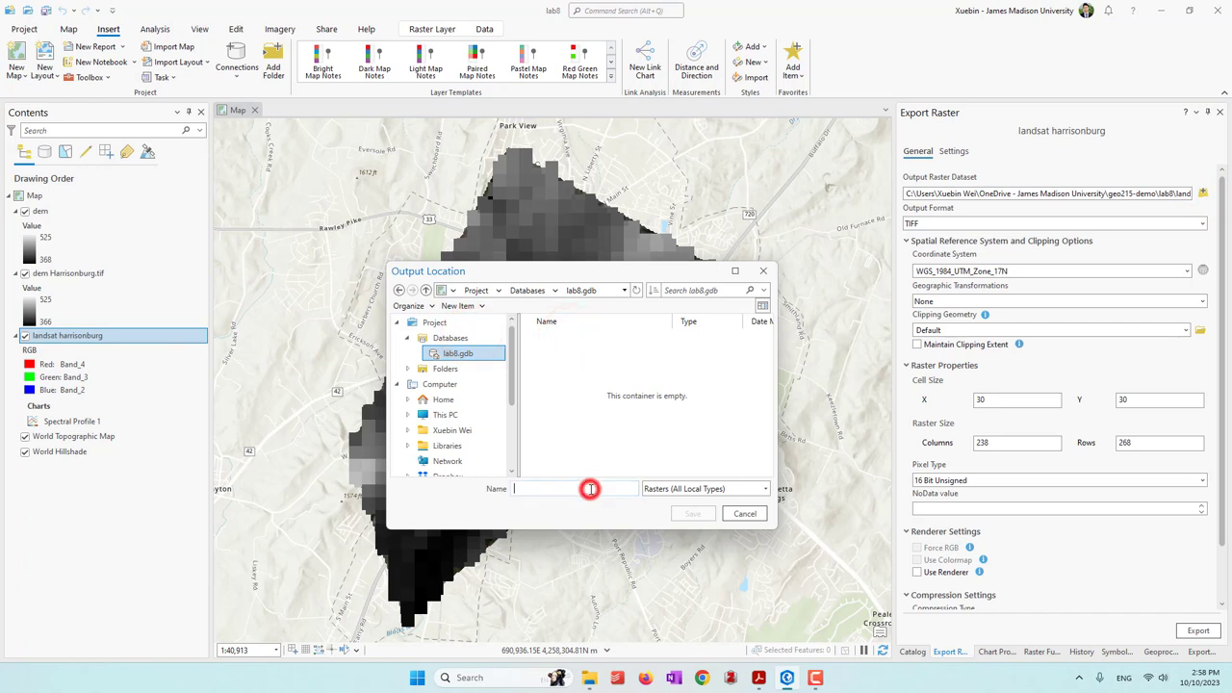
pyautogui.write('landsat')
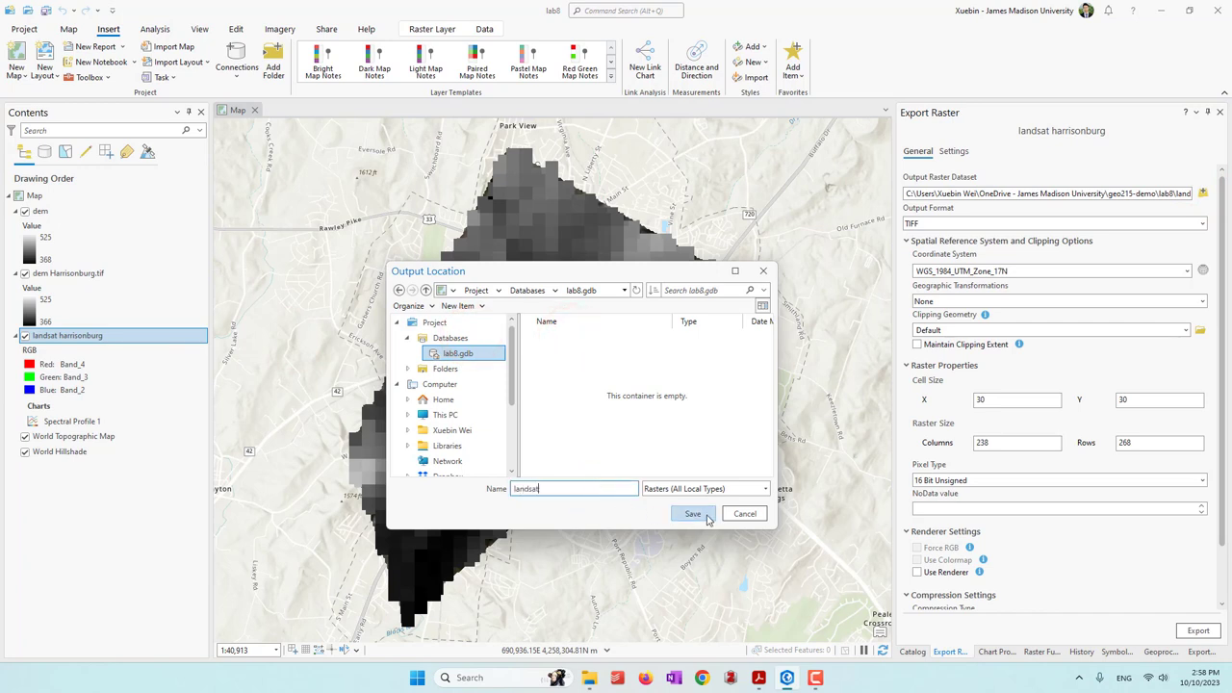
pyautogui.click(693, 513)
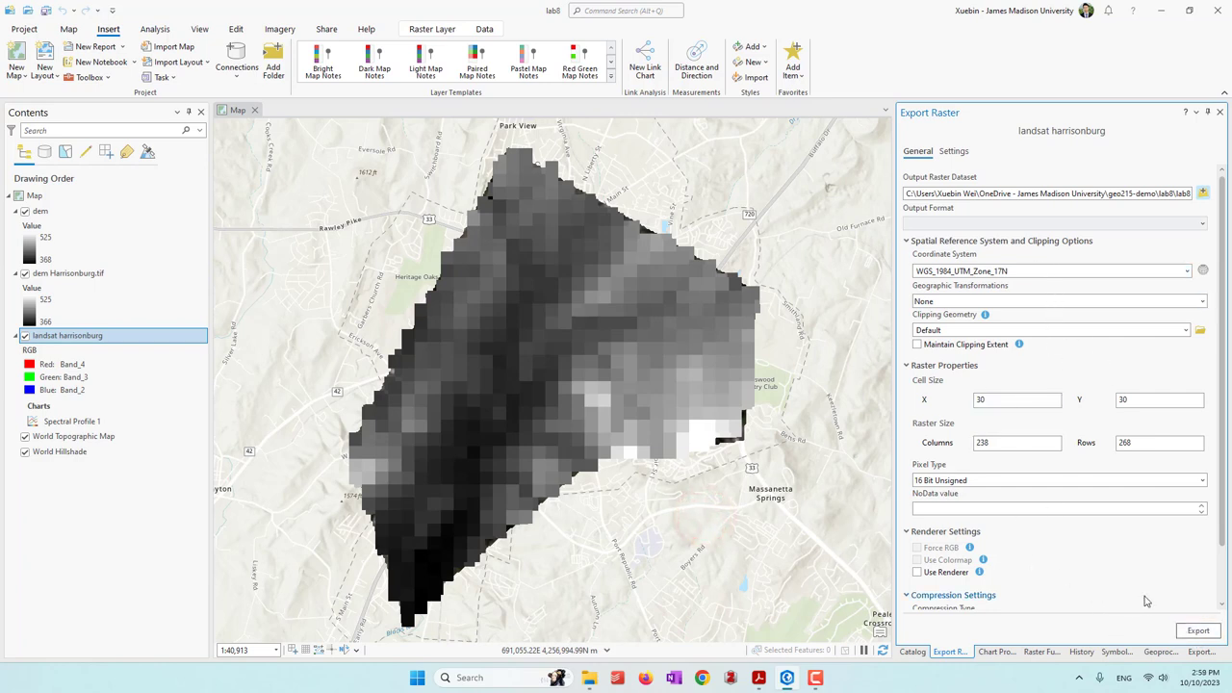
pyautogui.click(1191, 632)
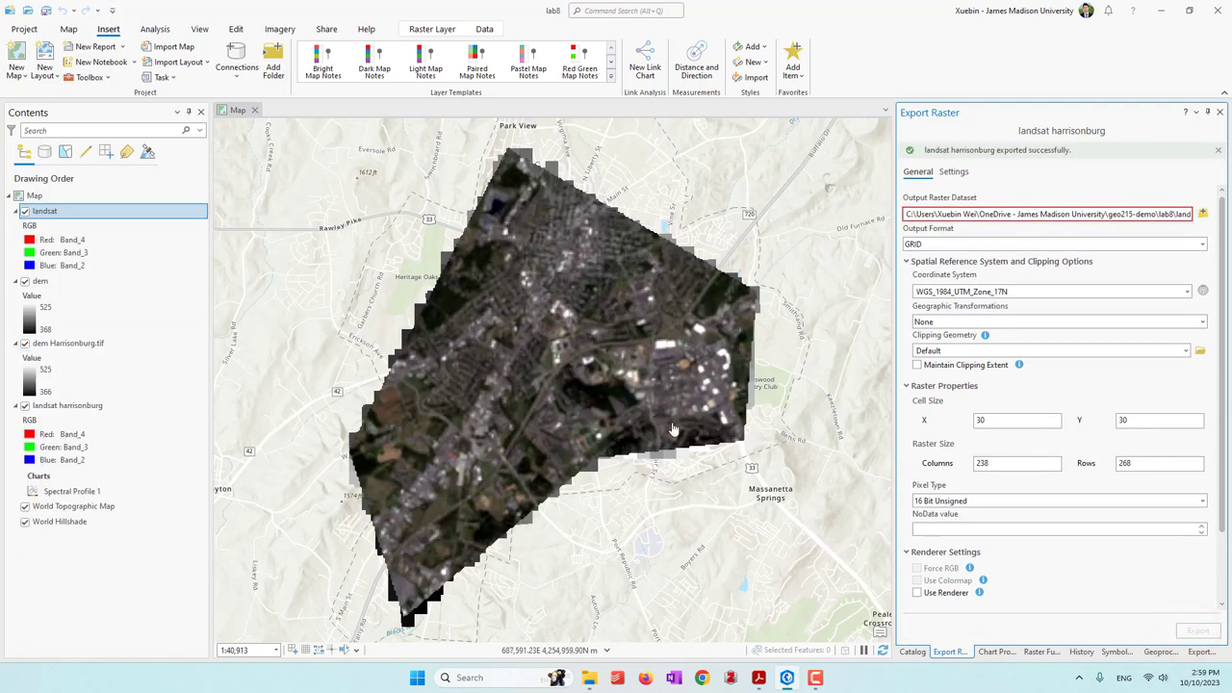
# Refresh lab8.gdb in the Catalog and expand the dem and landsat rasters to see their bands
pyautogui.click(912, 652)
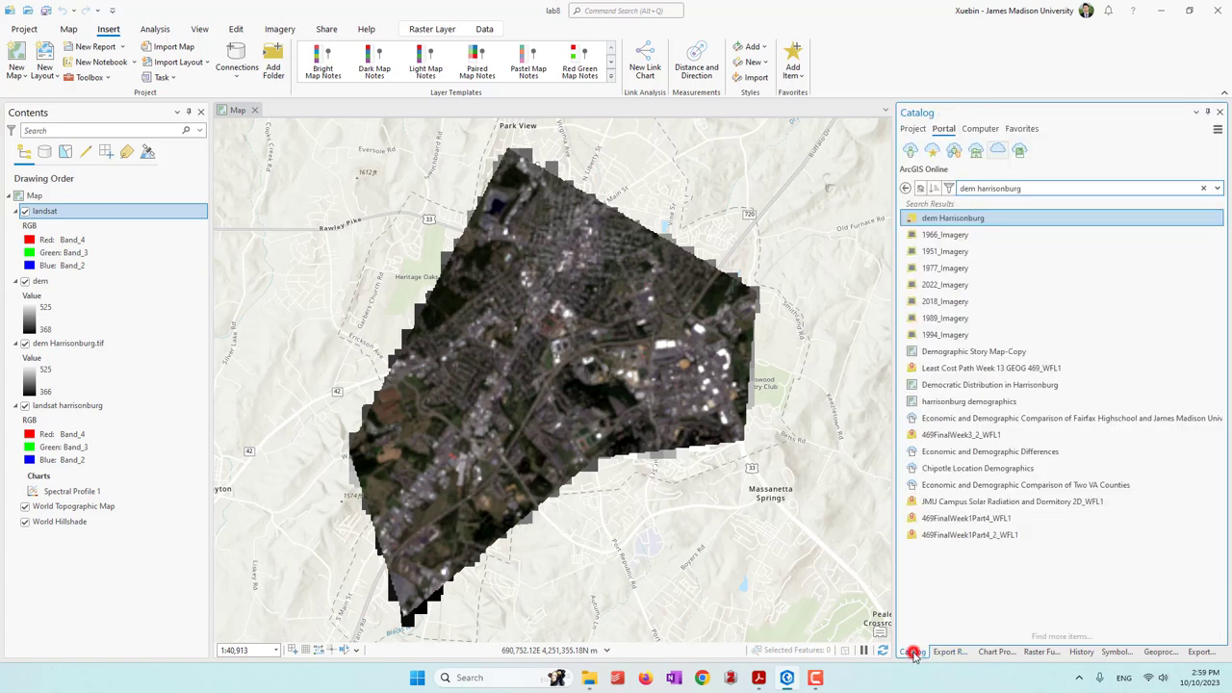
pyautogui.click(913, 128)
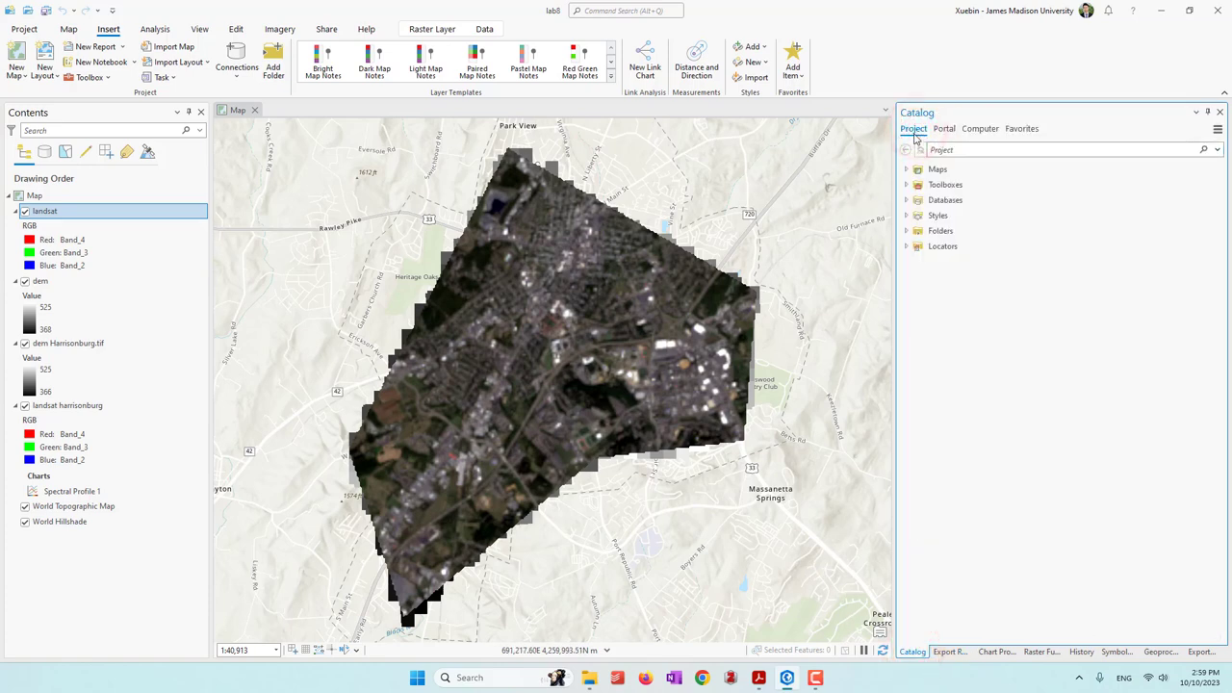
pyautogui.click(906, 199)
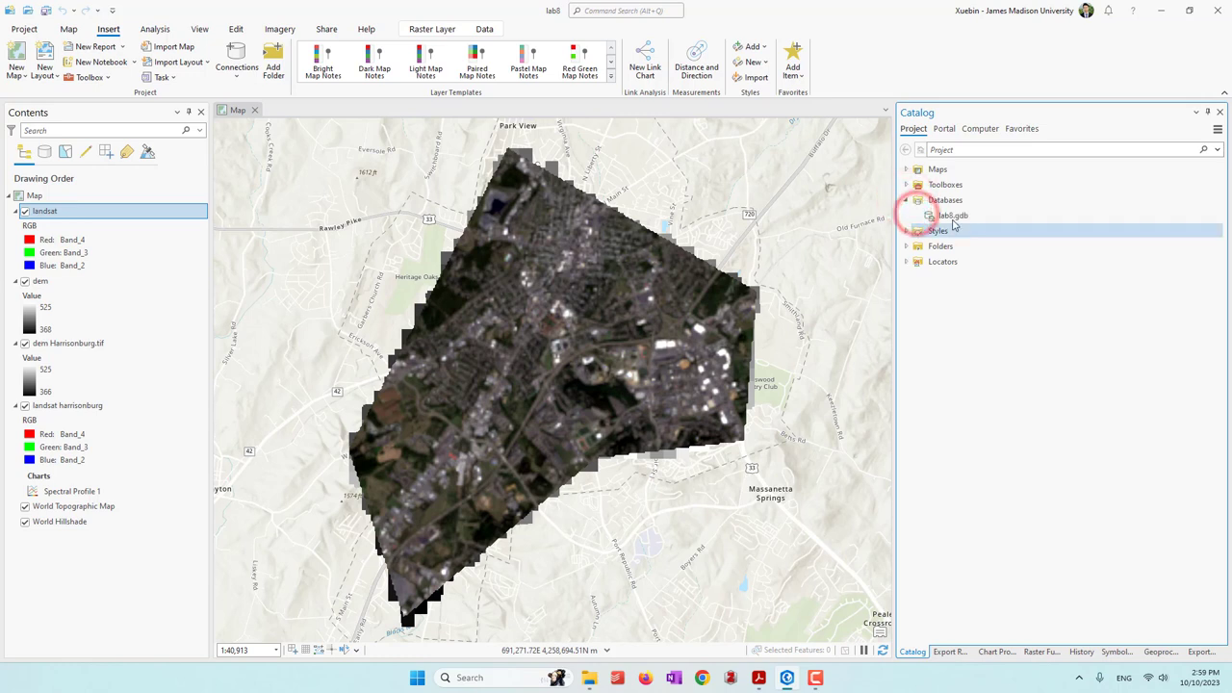
pyautogui.rightClick(951, 215)
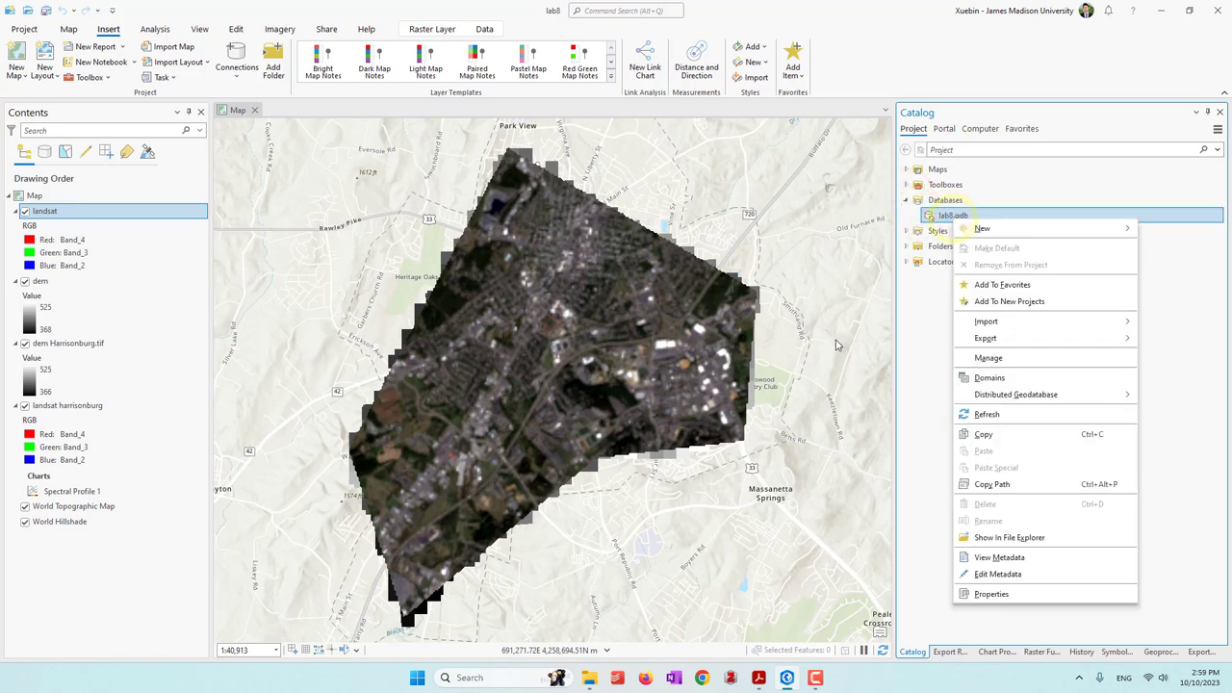
pyautogui.click(991, 413)
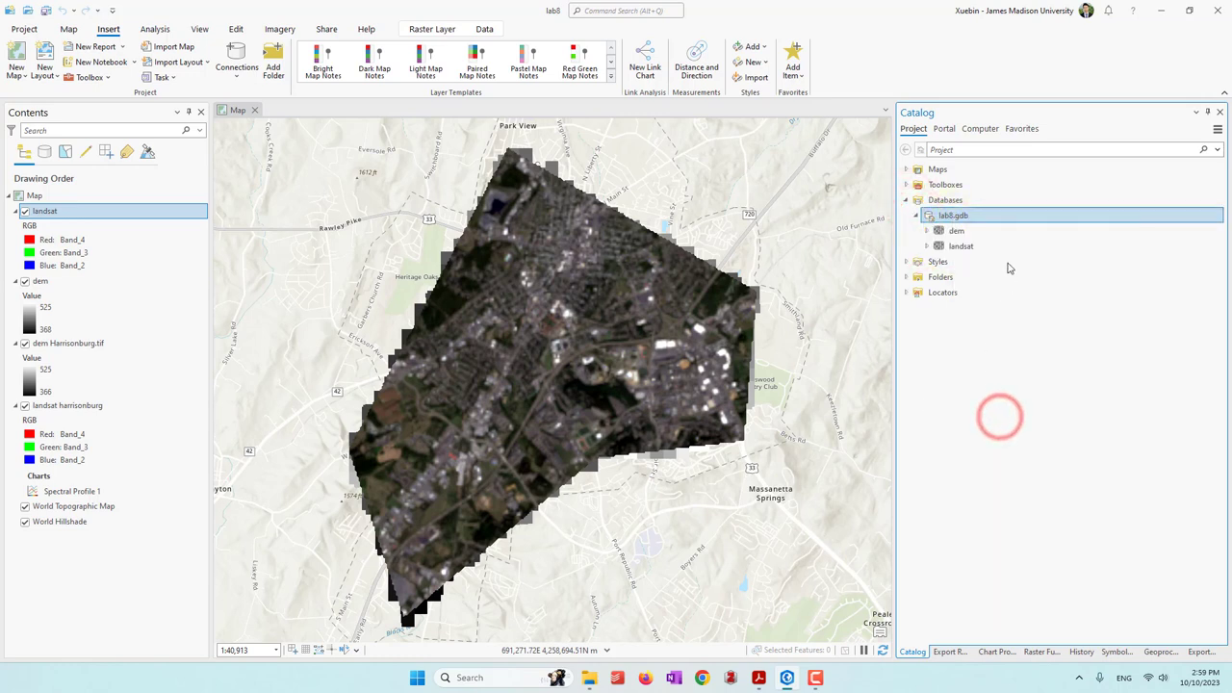
pyautogui.click(926, 231)
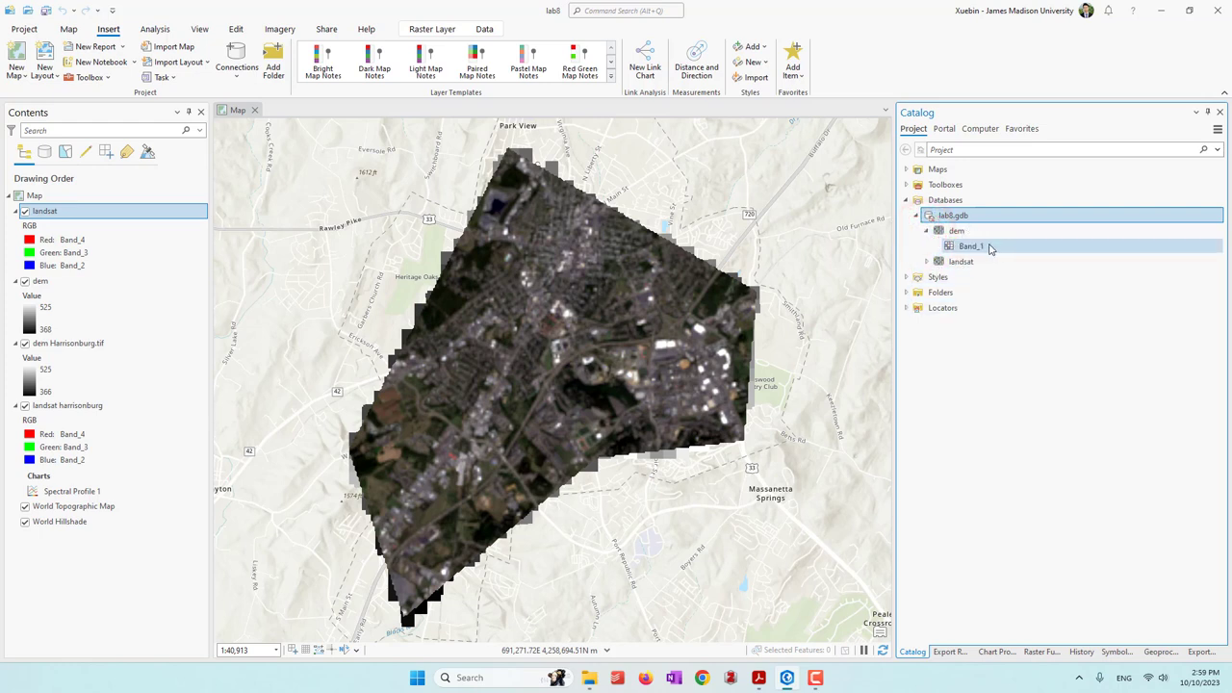
pyautogui.moveTo(990, 249)
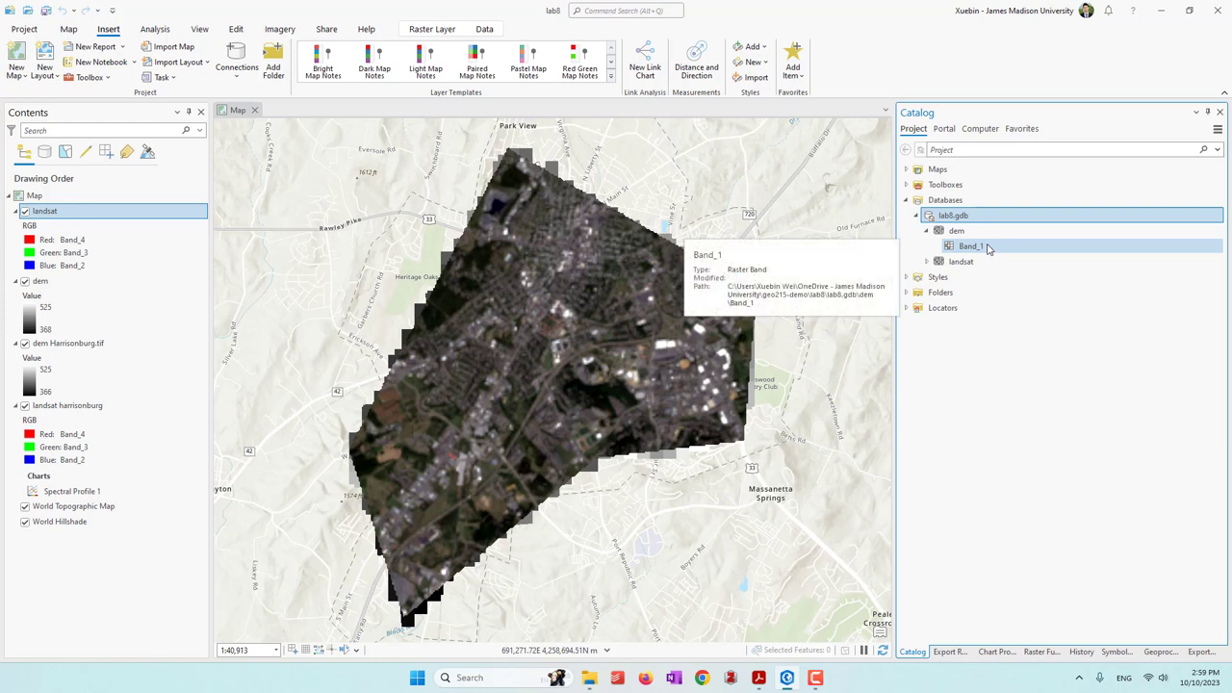
pyautogui.click(926, 261)
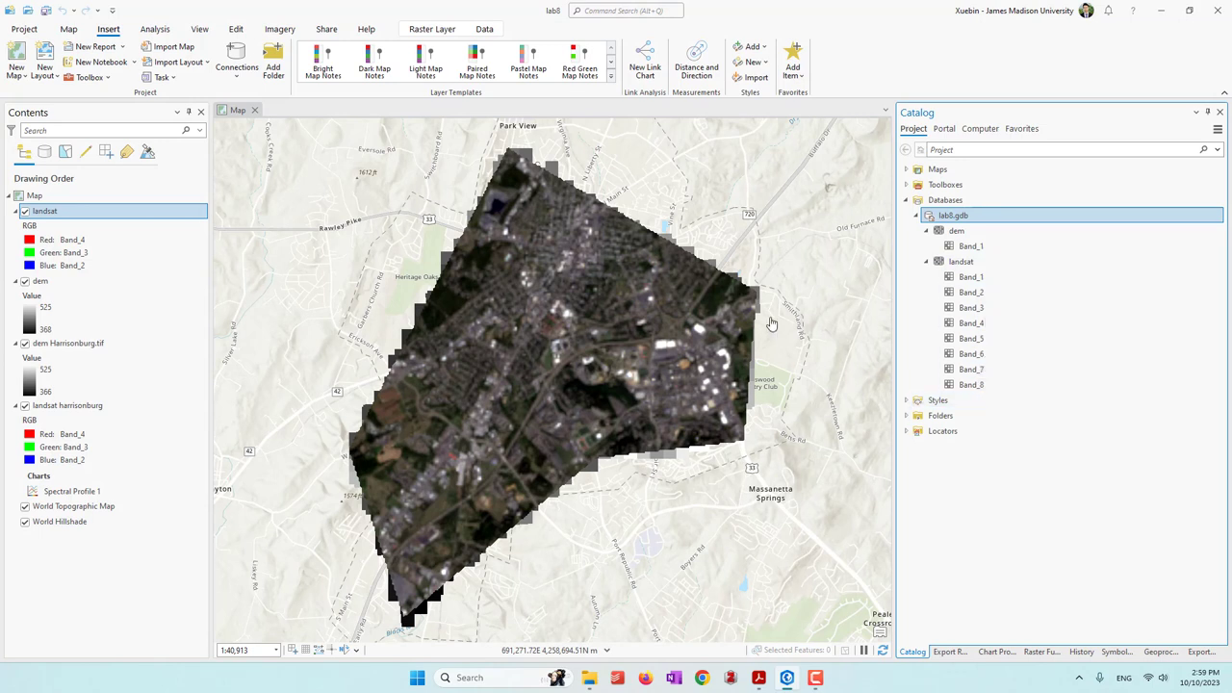
# Remove the dem Harrisonburg.tif and landsat harrisonburg layers, then save the project
pyautogui.rightClick(94, 344)
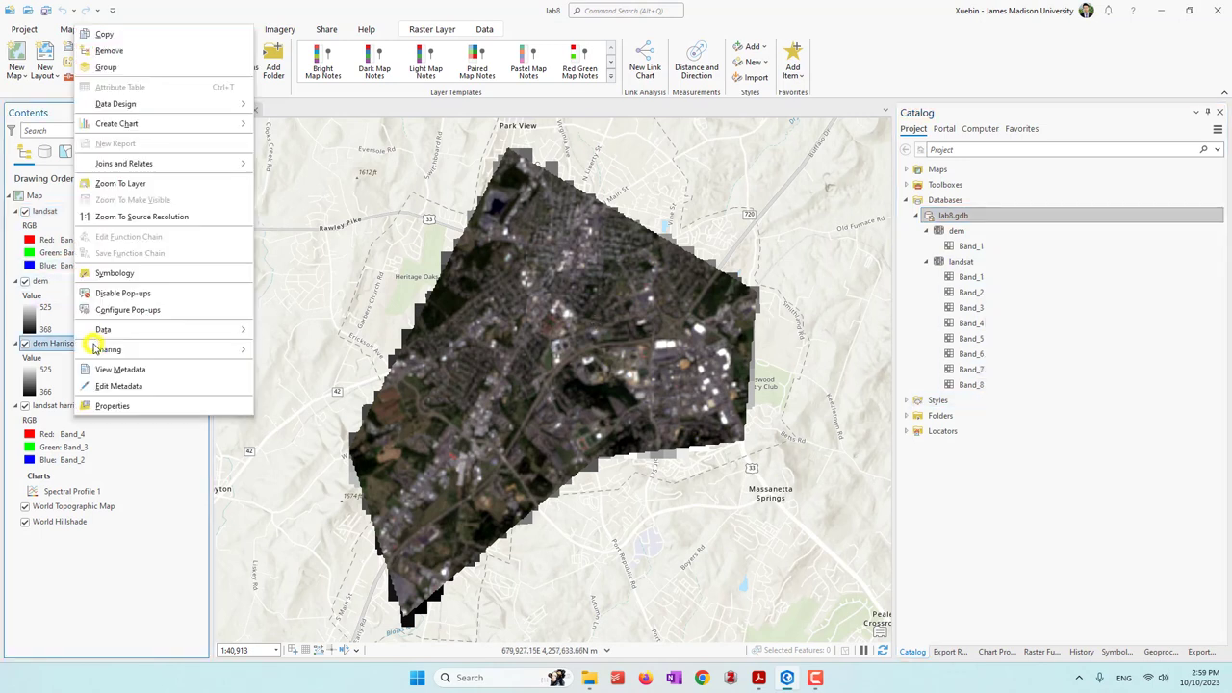
pyautogui.click(132, 50)
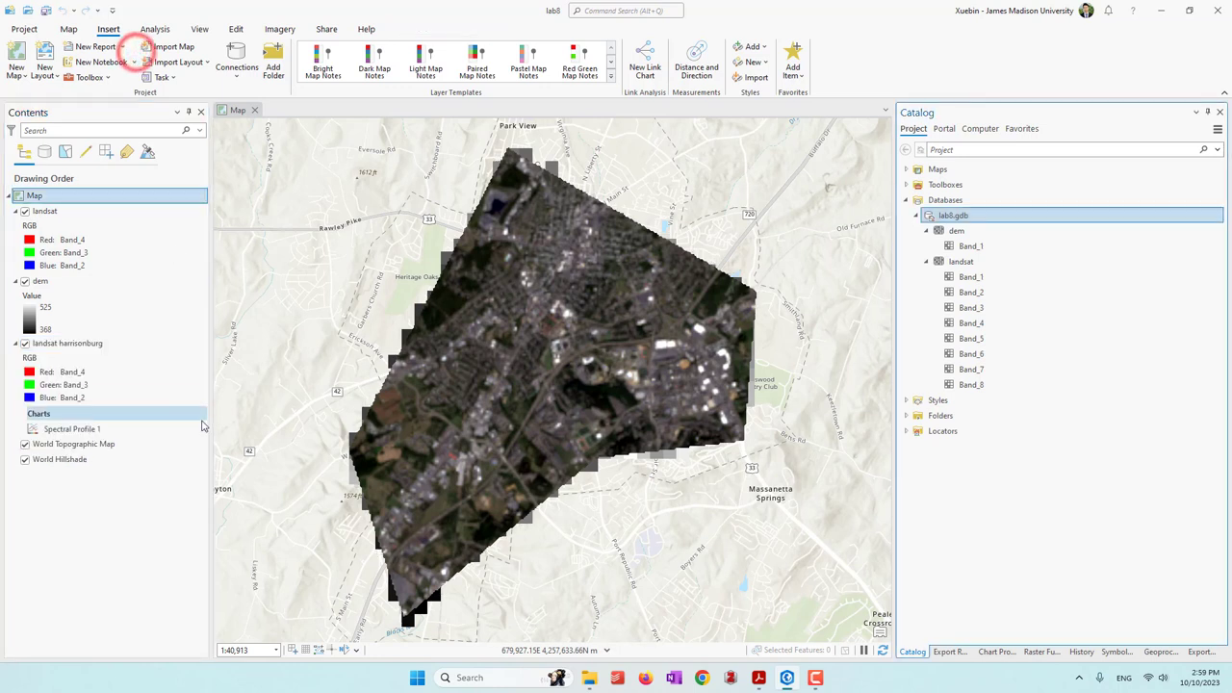
pyautogui.rightClick(85, 341)
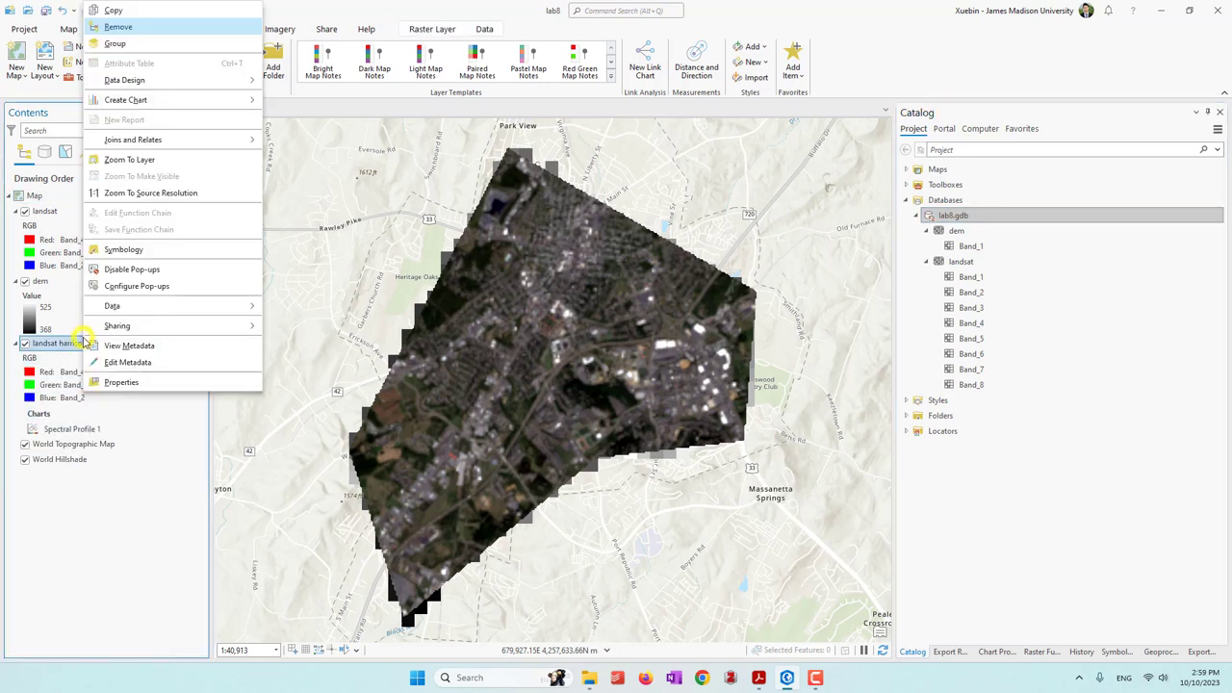
pyautogui.click(118, 26)
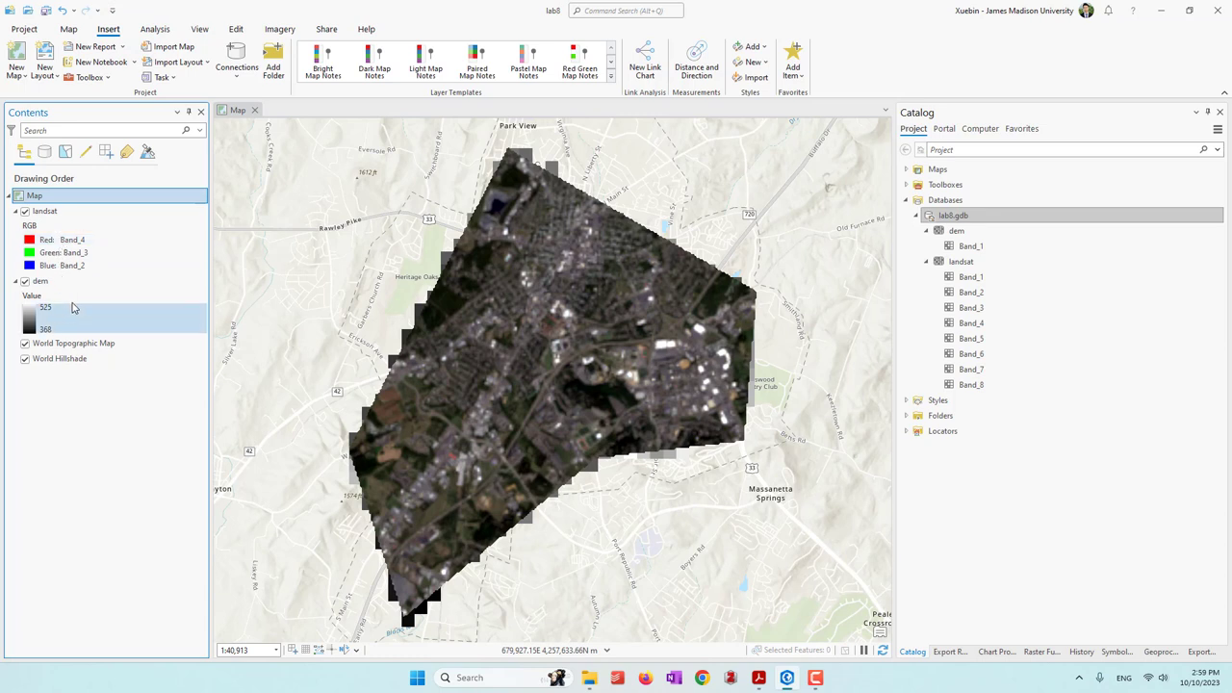
pyautogui.click(45, 9)
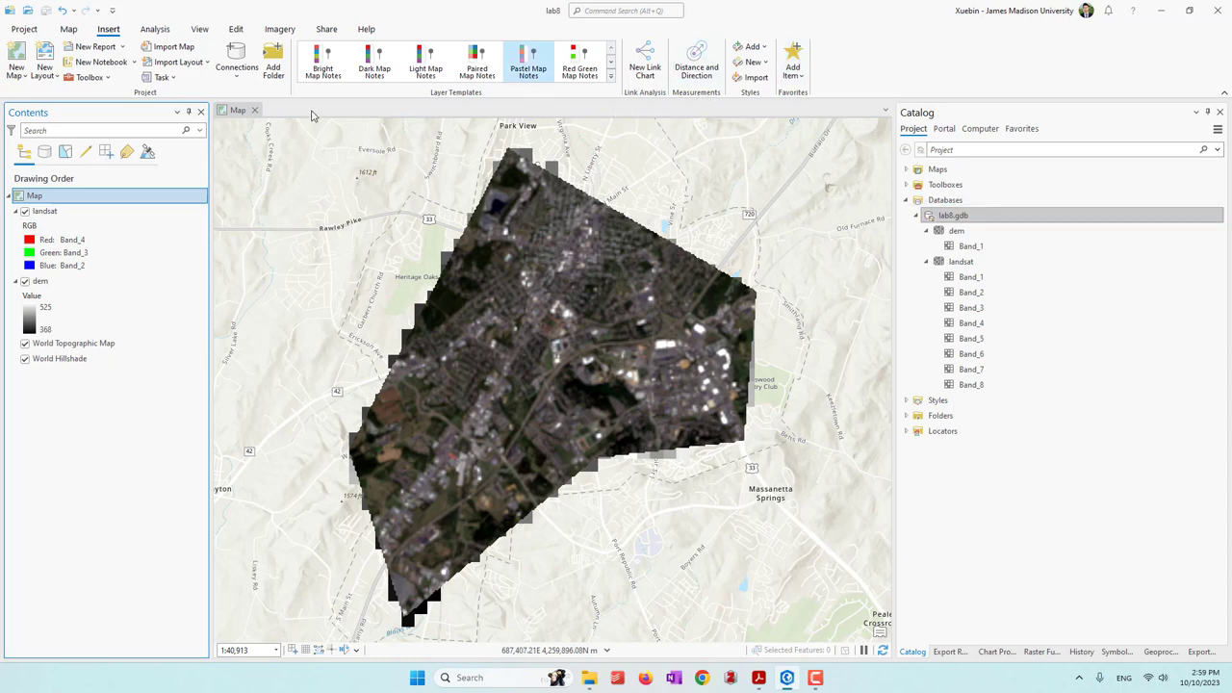
# Switch to the Analysis tab and briefly expand, then close, the Tools gallery
pyautogui.click(152, 28)
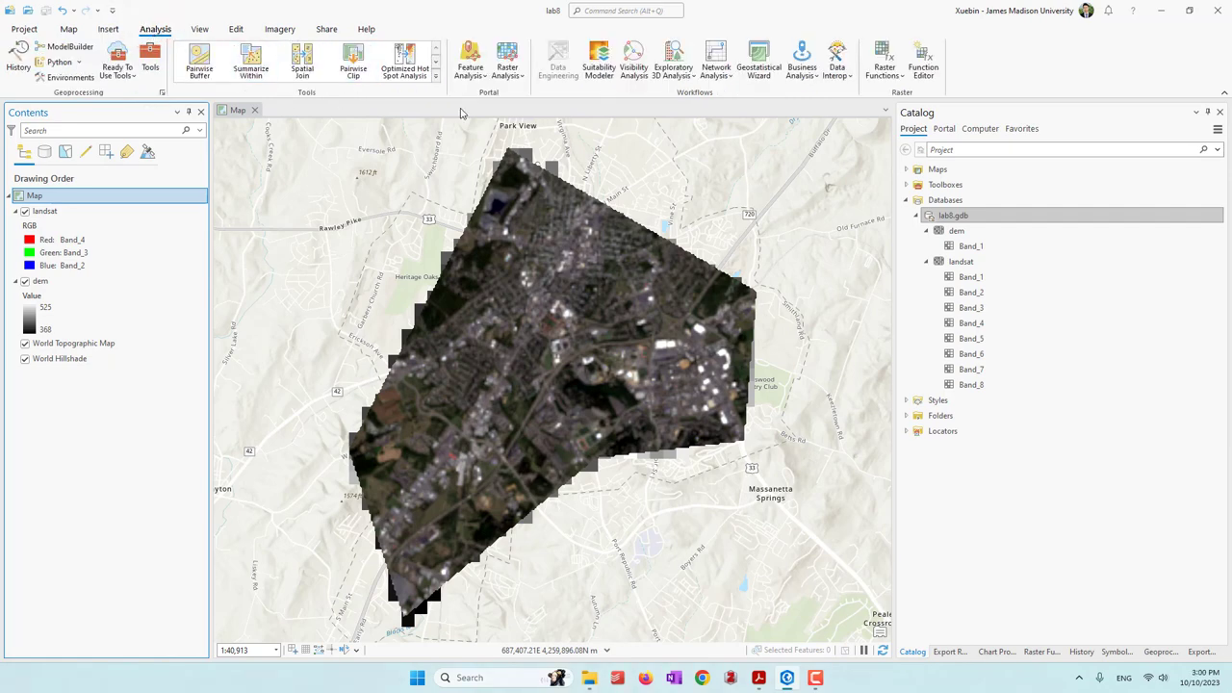
pyautogui.click(434, 77)
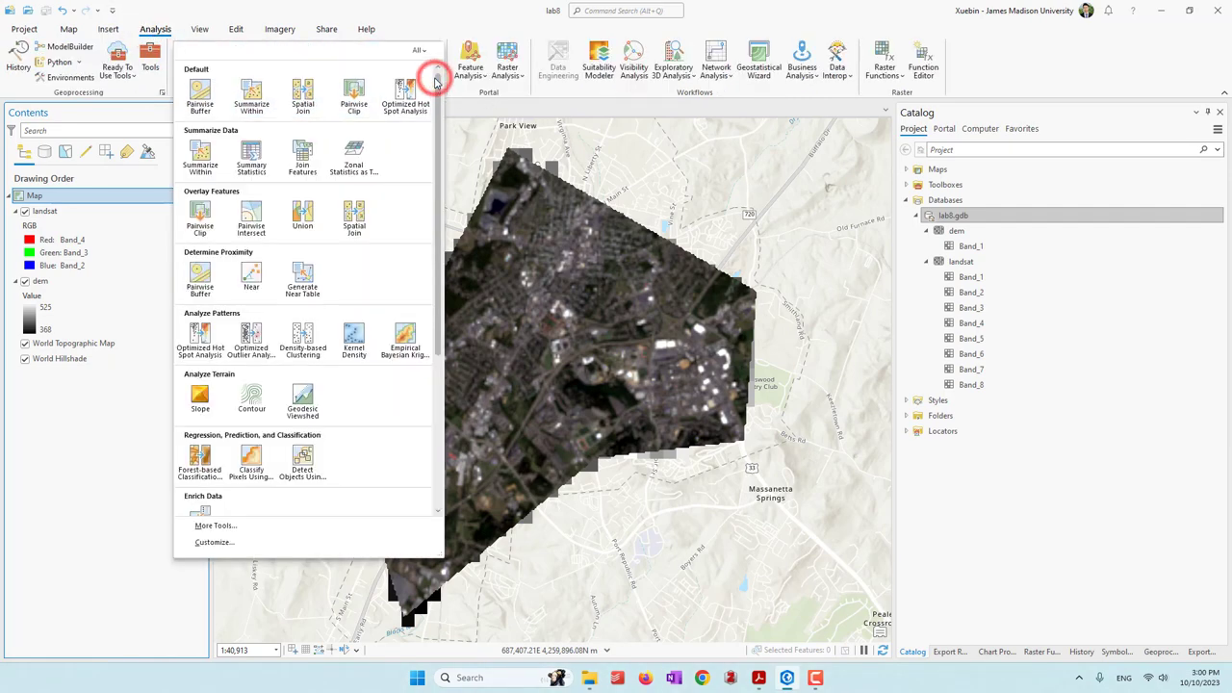
pyautogui.click(471, 27)
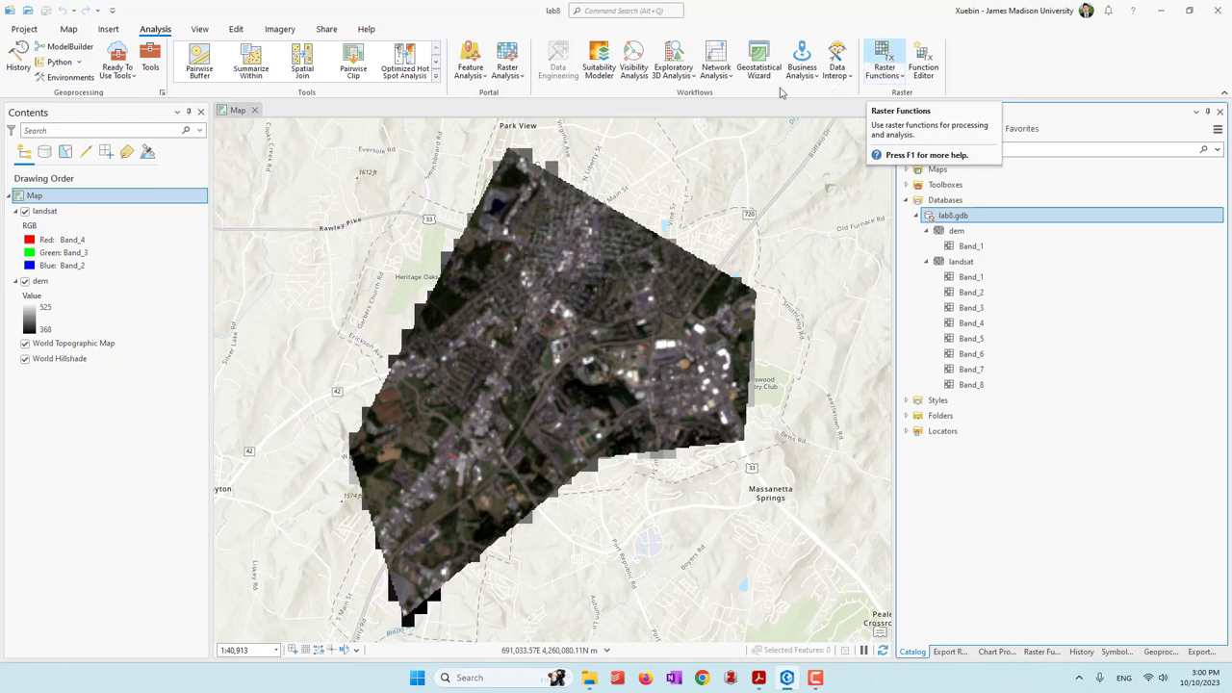
# Set the environment output coordinate system and processing extent to match landsat, then apply
pyautogui.click(65, 81)
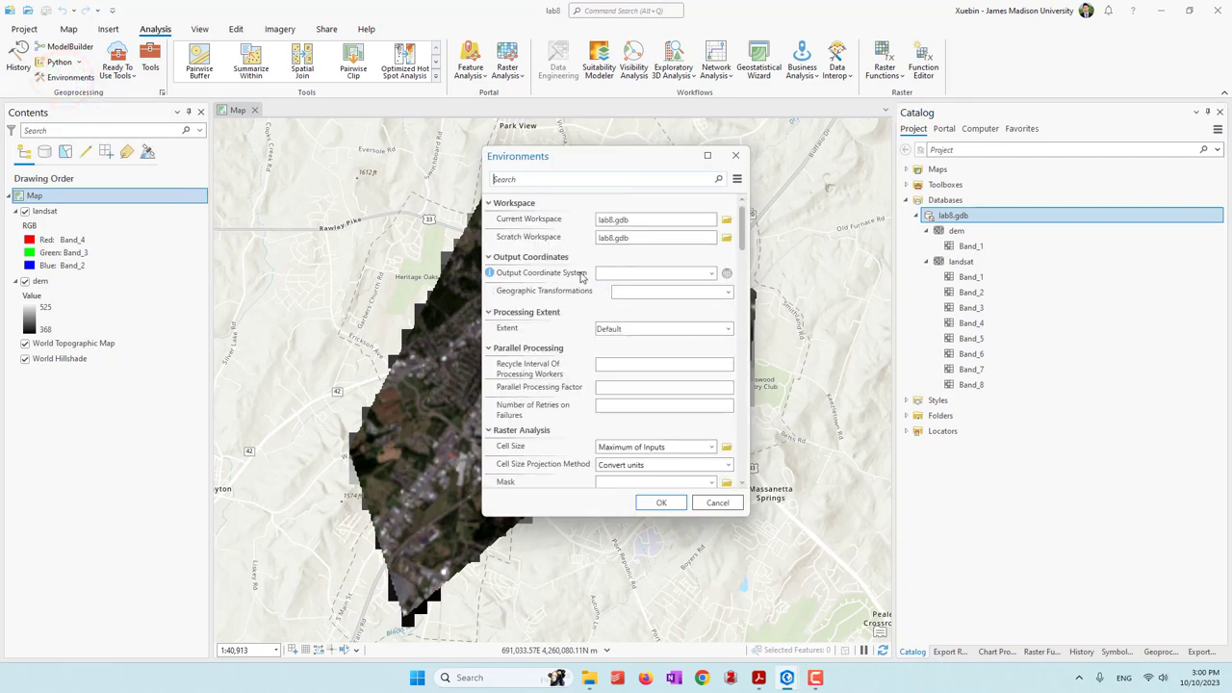
pyautogui.click(710, 275)
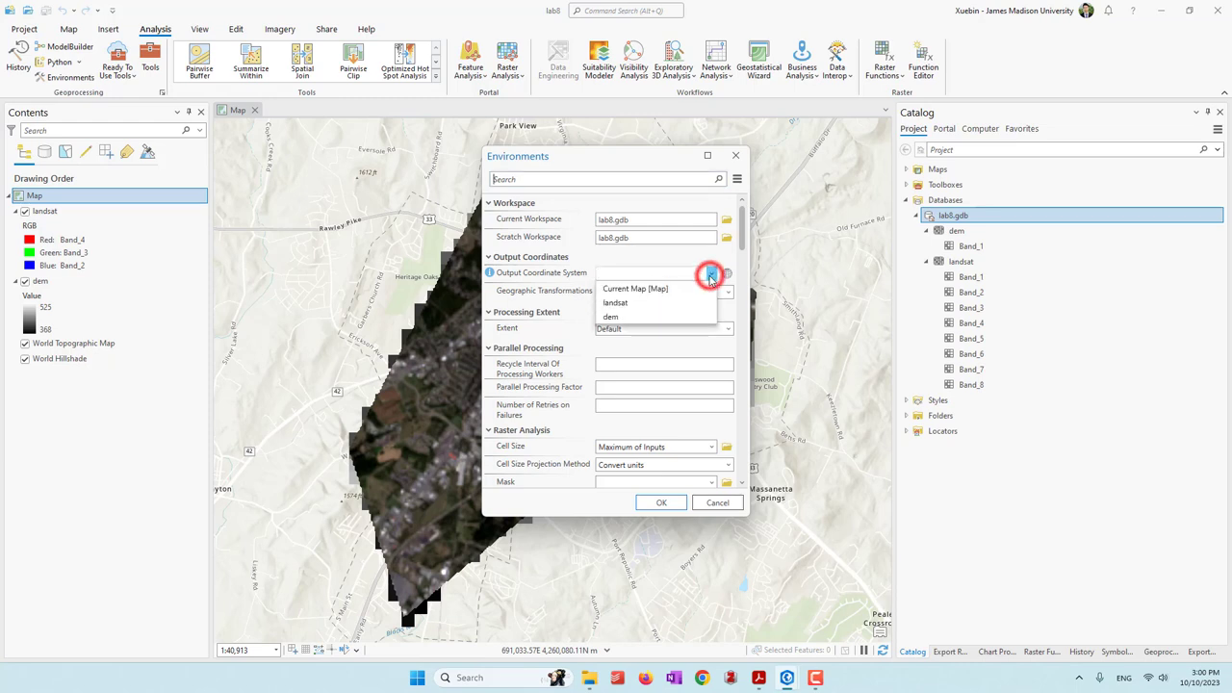
pyautogui.click(620, 303)
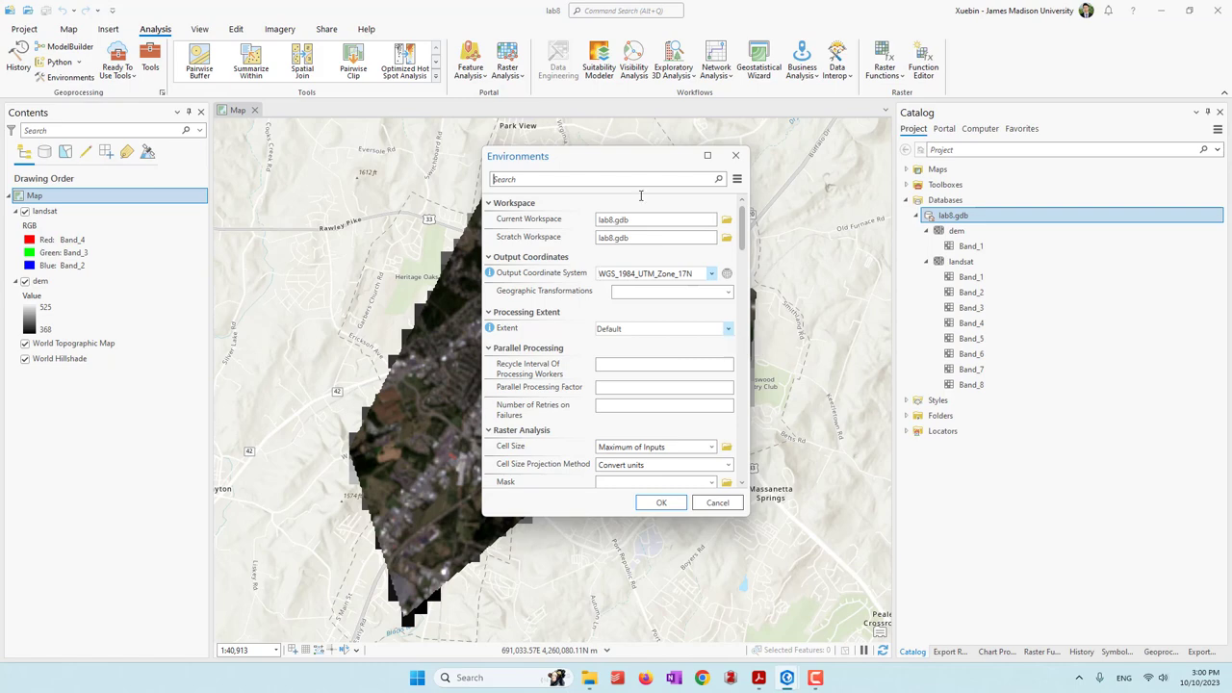
pyautogui.moveTo(619, 157); pyautogui.dragTo(869, 219)
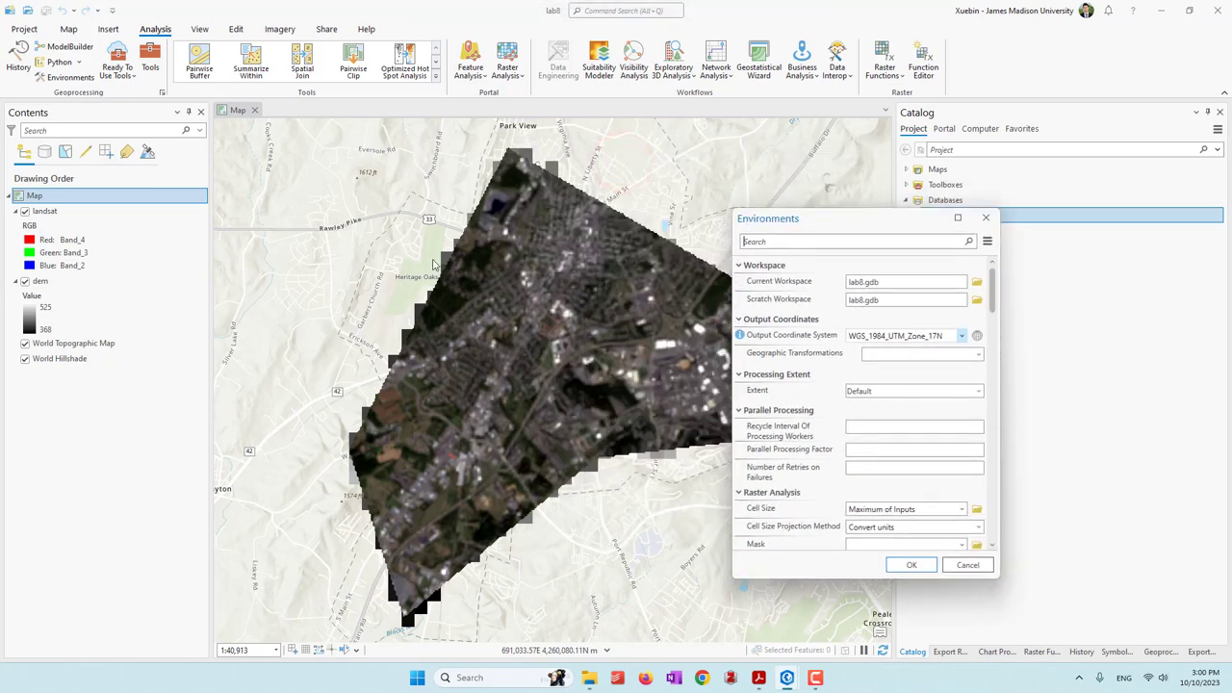
pyautogui.click(978, 391)
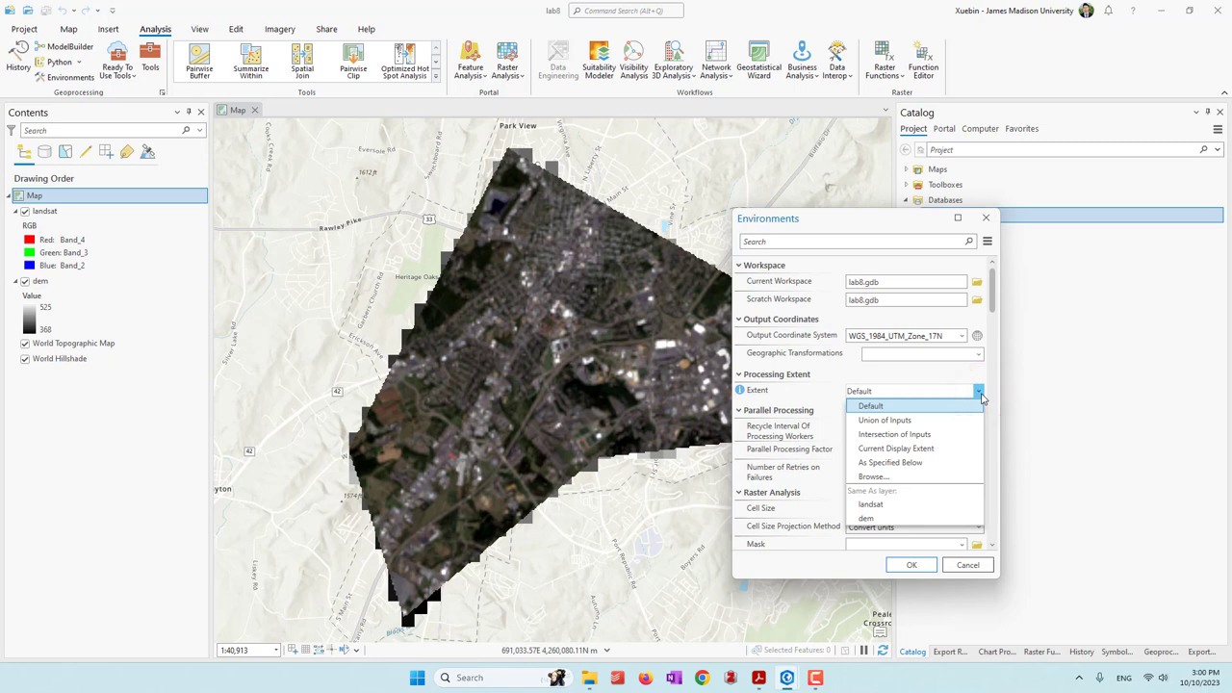
pyautogui.click(886, 504)
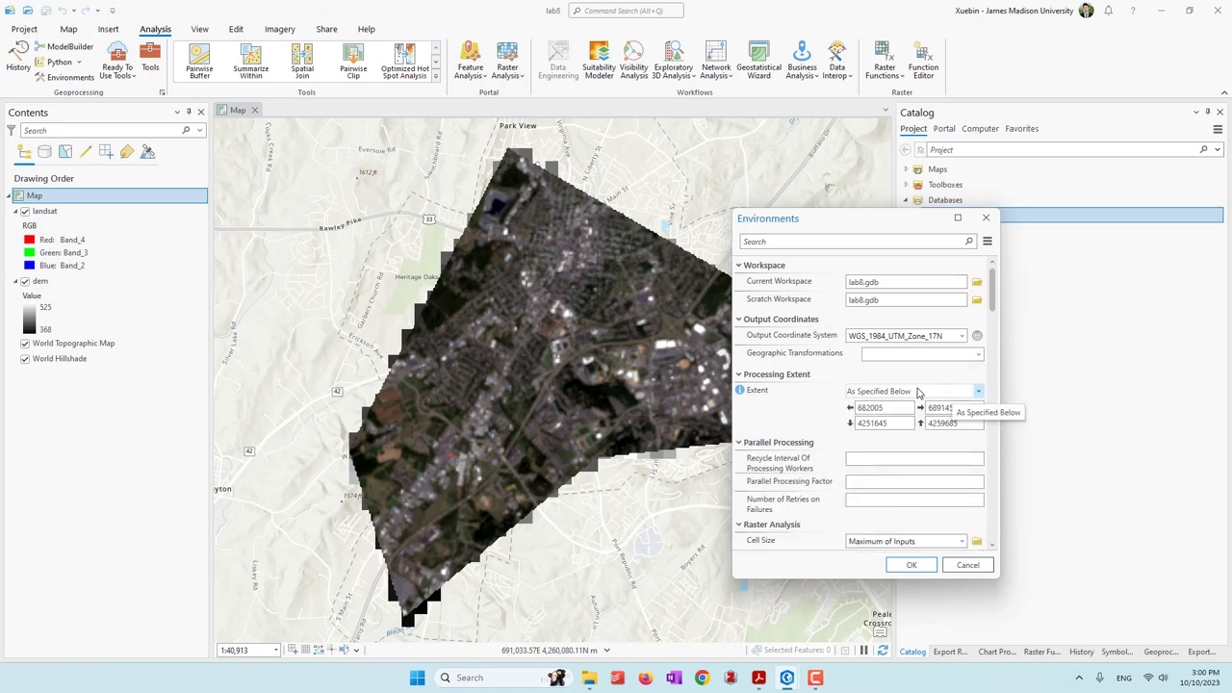
pyautogui.click(910, 565)
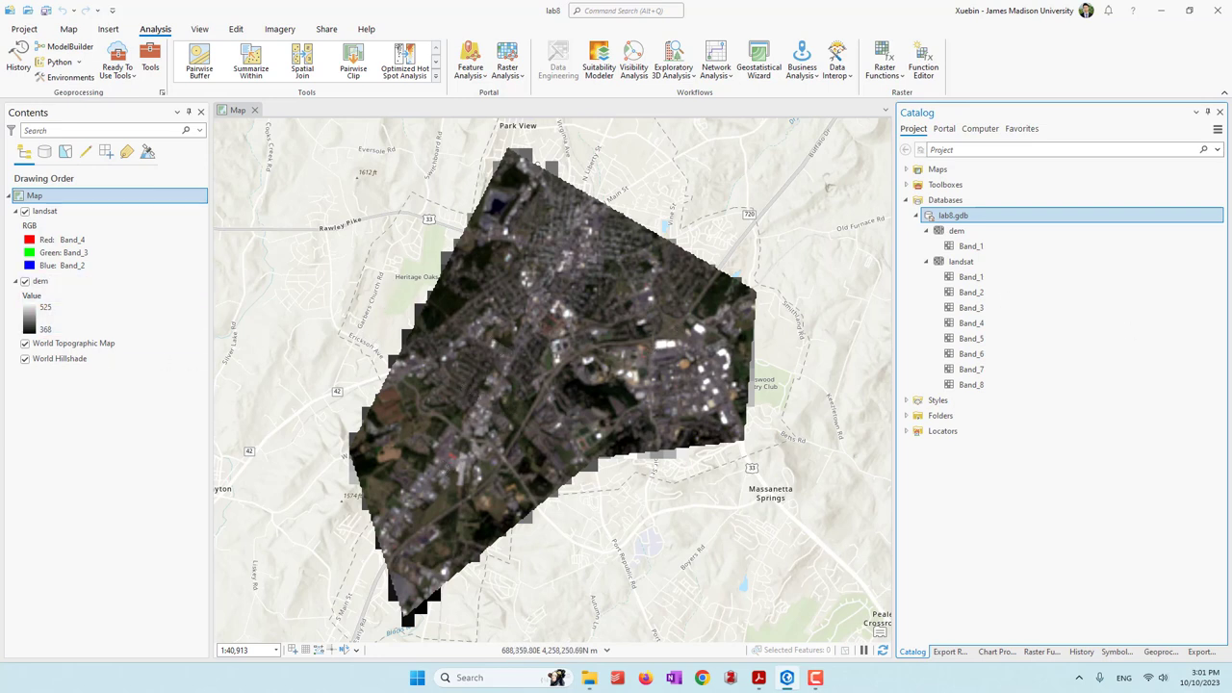
# Find the Slope function in the Raster Functions pane and open its settings
pyautogui.click(884, 72)
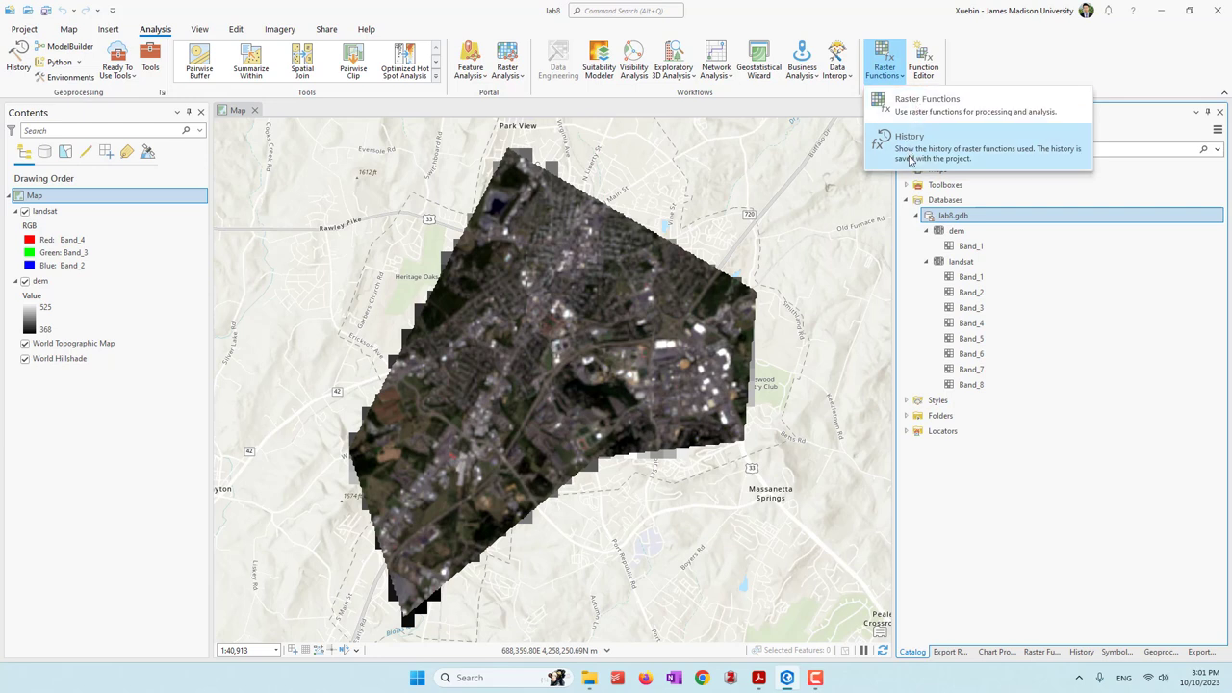
pyautogui.click(937, 111)
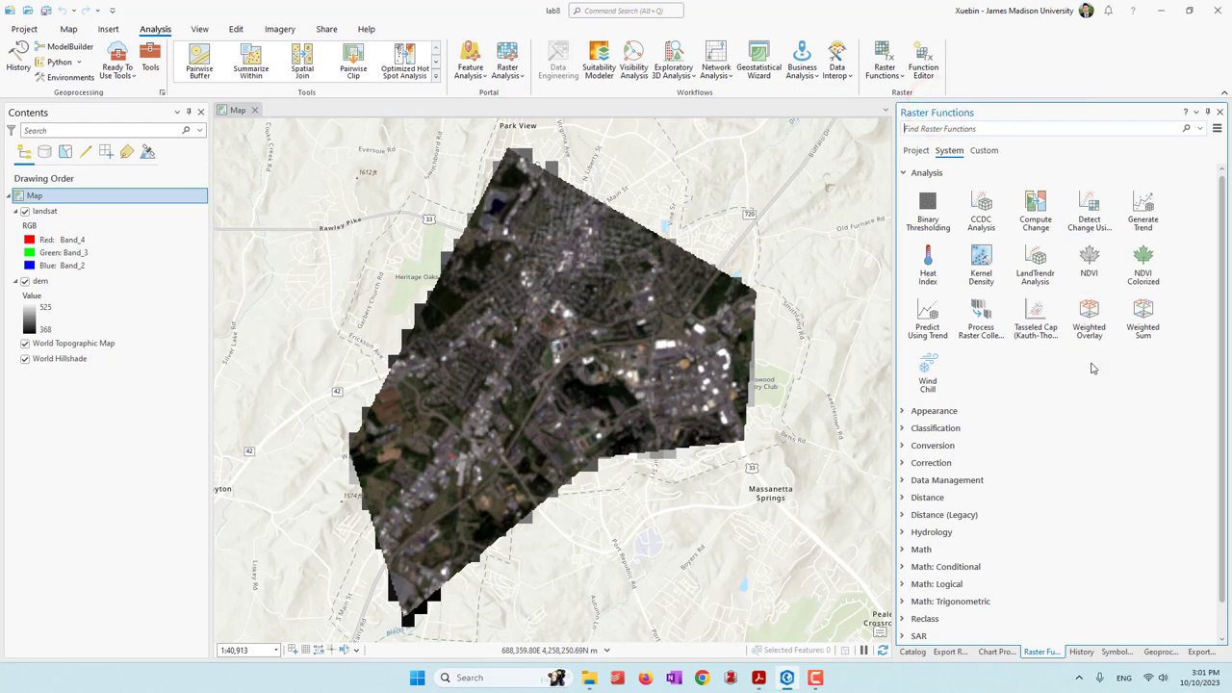
pyautogui.scroll(-1, 1049, 296)
pyautogui.scroll(1, 1077, 558)
pyautogui.click(986, 129)
pyautogui.click(945, 126)
pyautogui.write('slop')
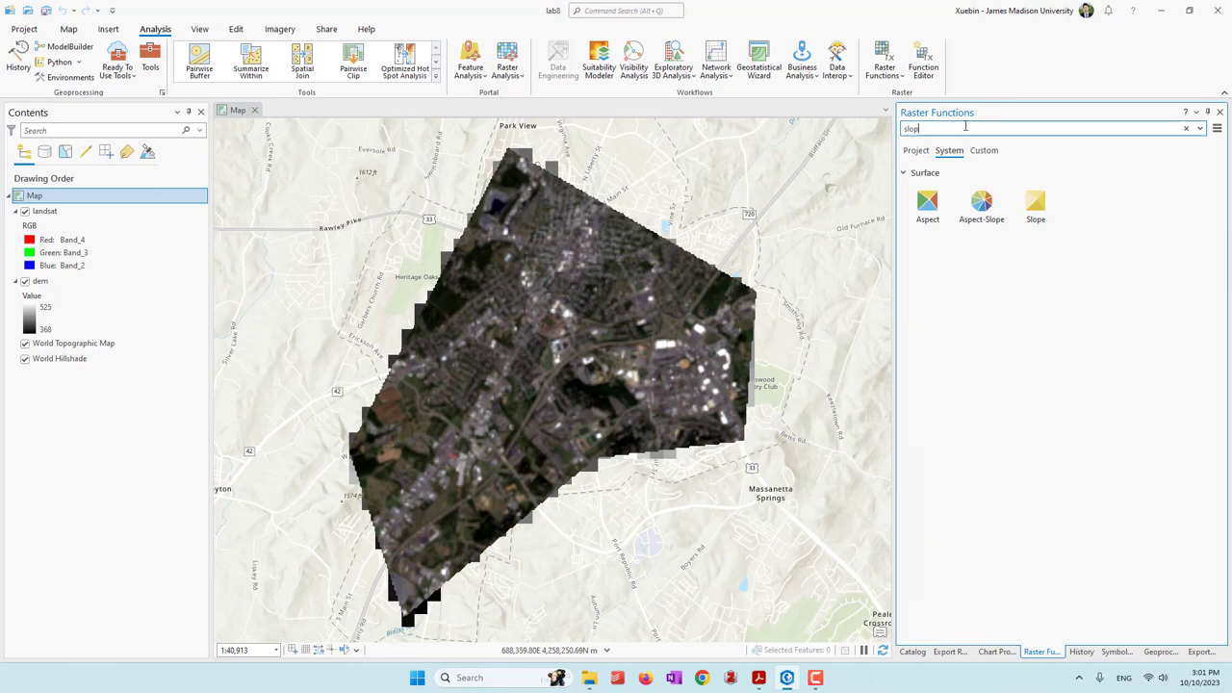
pyautogui.click(1042, 216)
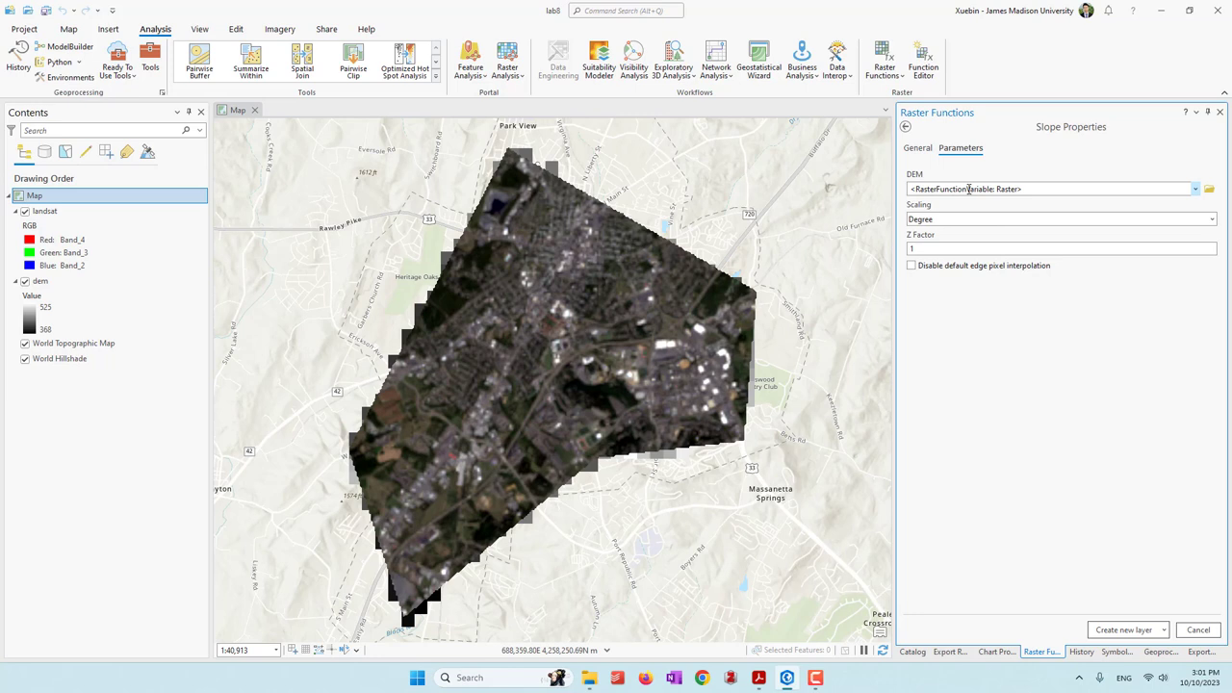
# Set the Slope function's input raster to dem with PercentRise scaling
pyautogui.click(1196, 188)
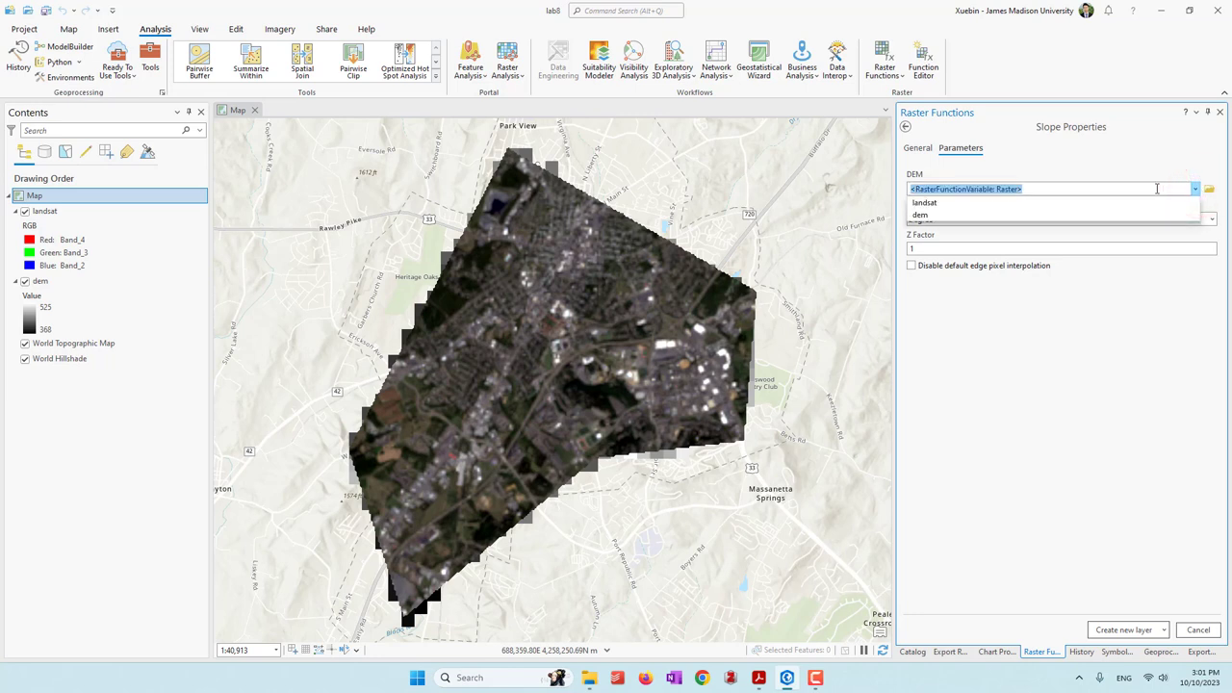
pyautogui.click(960, 215)
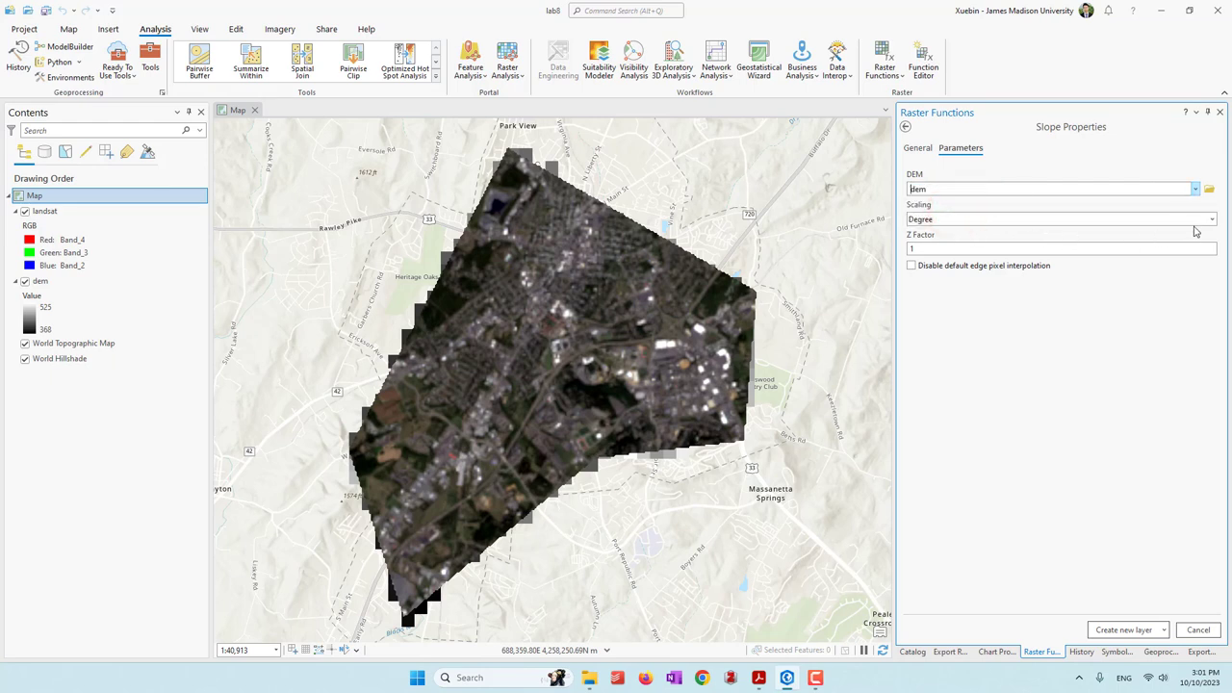
pyautogui.click(1211, 219)
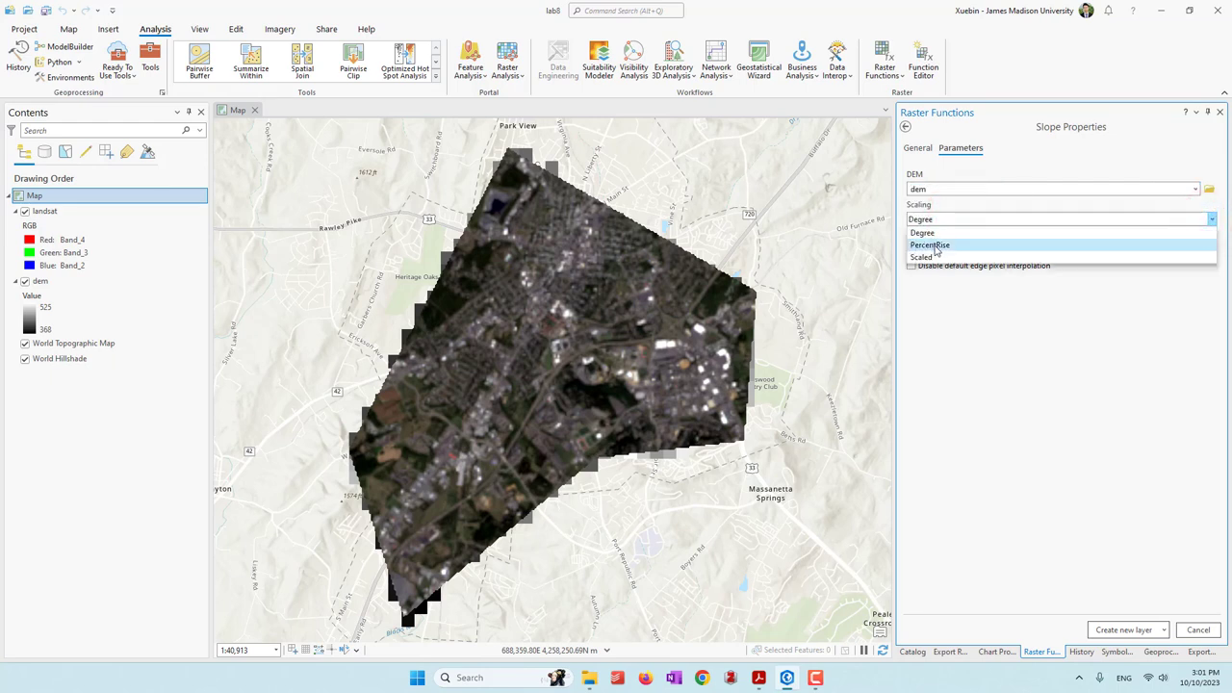
pyautogui.click(931, 245)
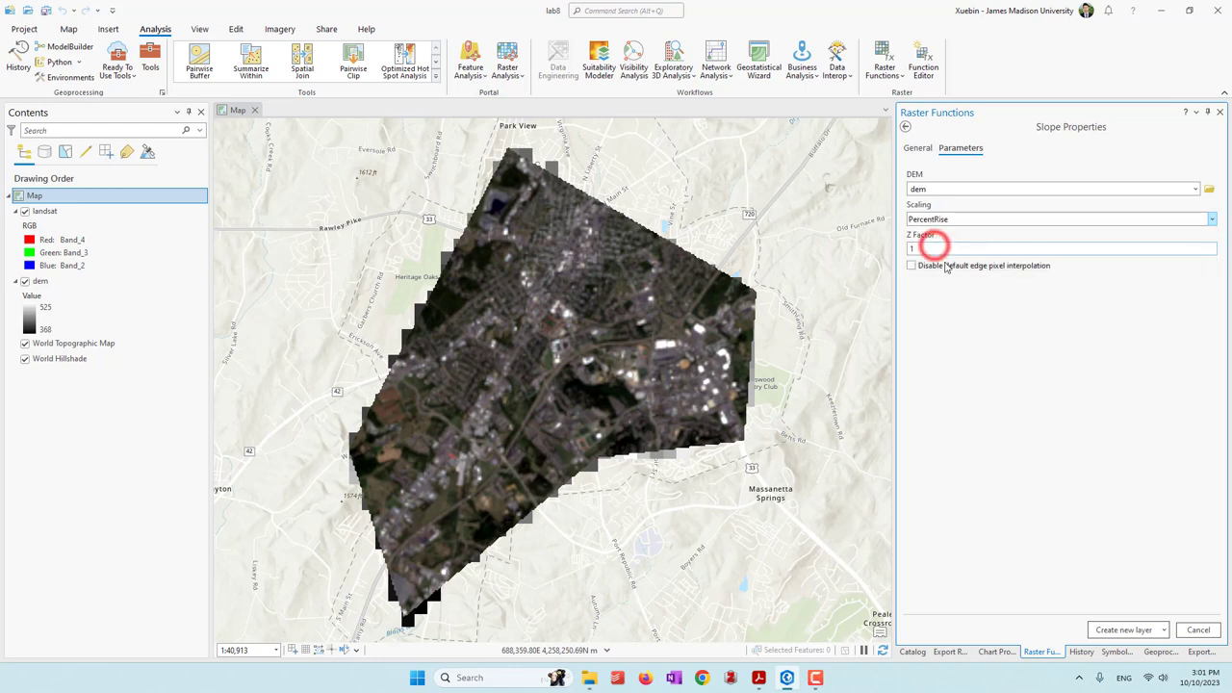
# Create the Slope_dem layer and hide the dem layer
pyautogui.click(1164, 632)
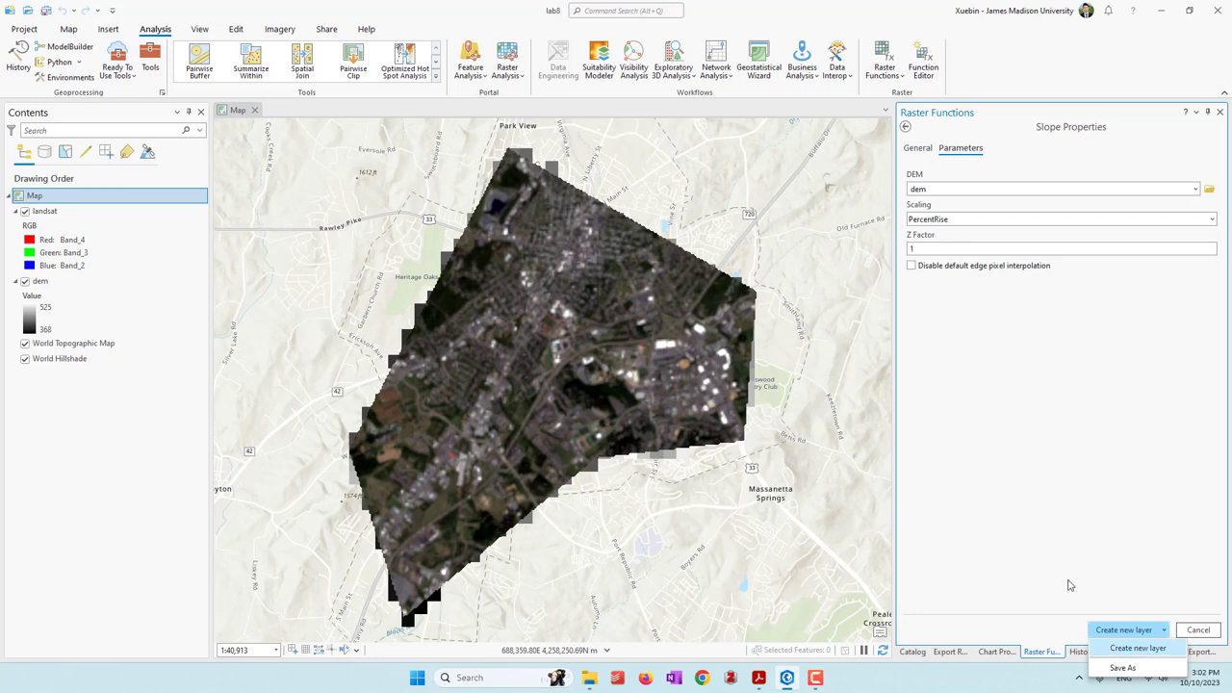
pyautogui.click(1058, 549)
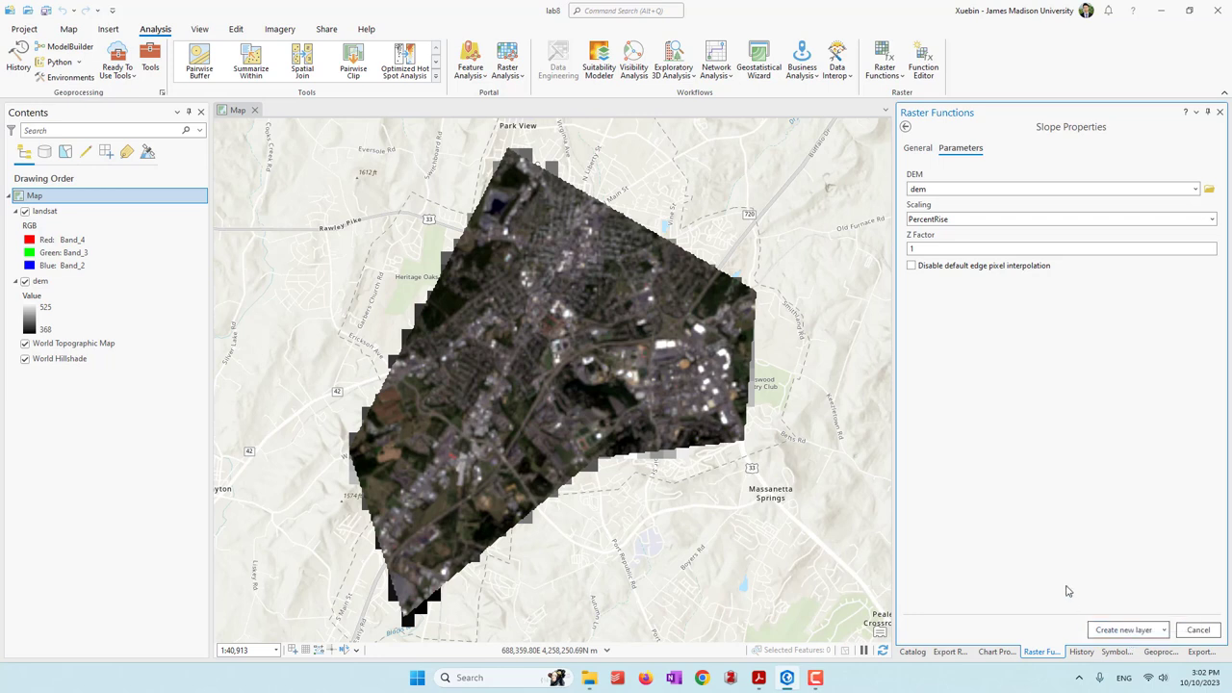
pyautogui.click(1116, 630)
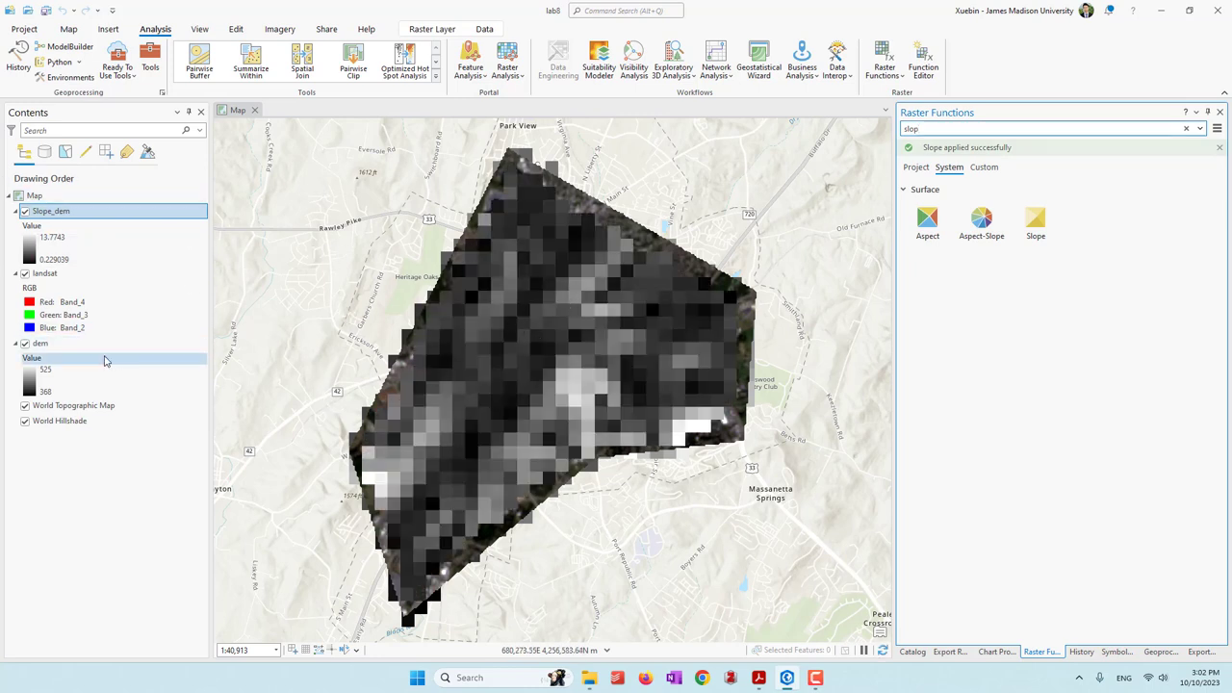
pyautogui.click(25, 343)
# Hide the landsat layer and refresh the geodatabase rasters in the Catalog
pyautogui.click(25, 273)
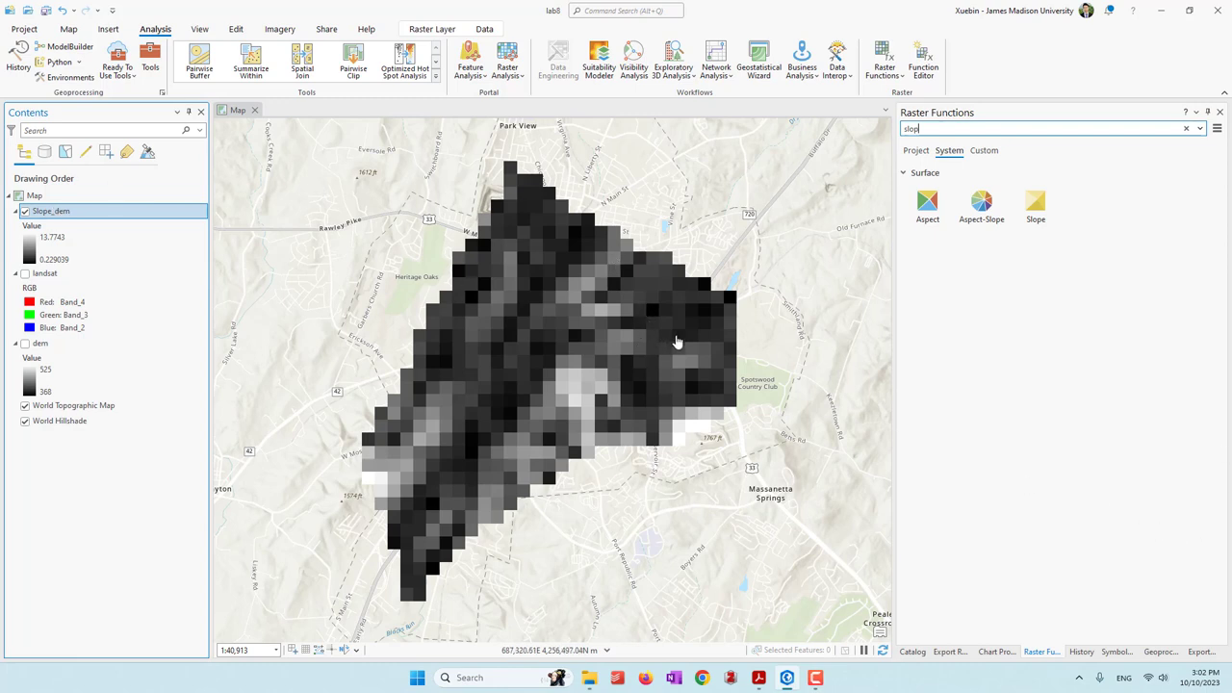
pyautogui.click(912, 652)
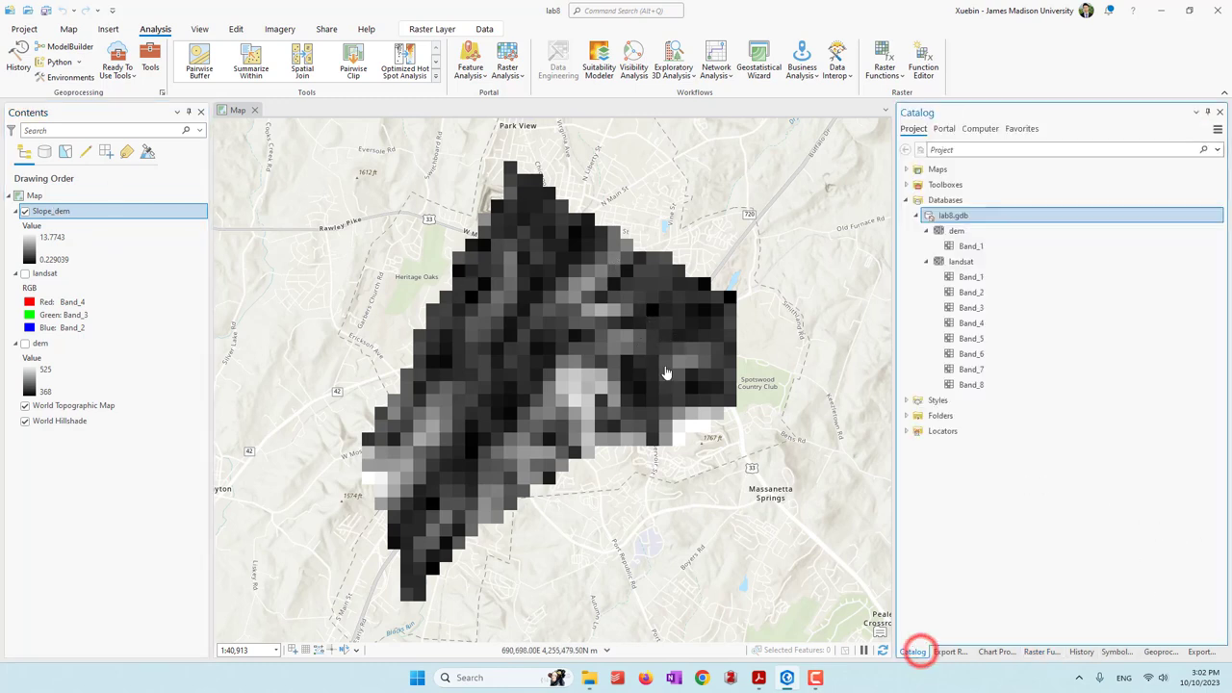
pyautogui.rightClick(976, 225)
pyautogui.click(977, 227)
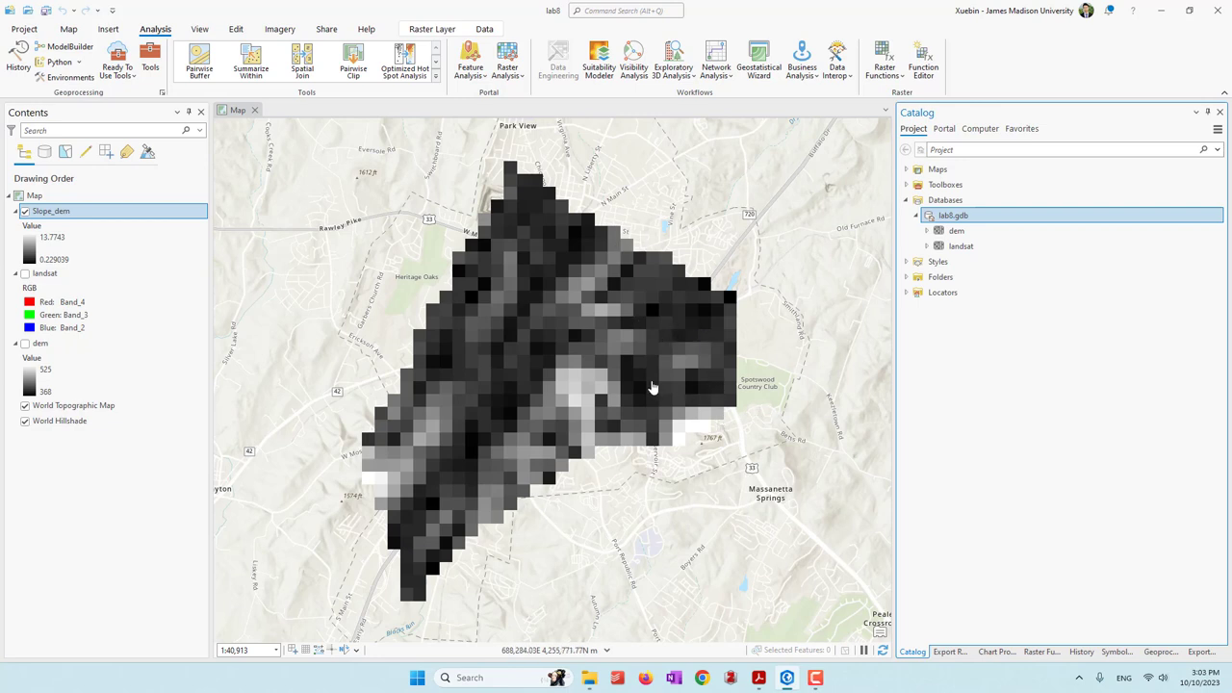
pyautogui.rightClick(62, 216)
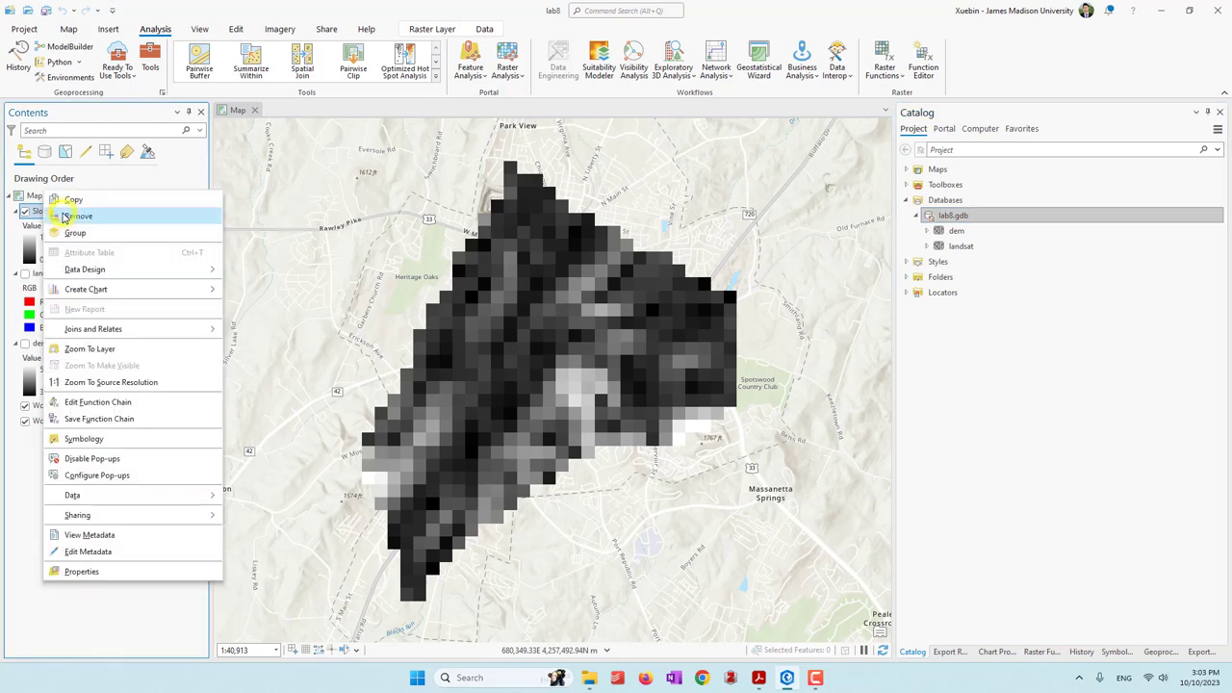
# Export the Slope_dem layer as raster 'slop' in lab8.gdb
pyautogui.moveTo(117, 498)
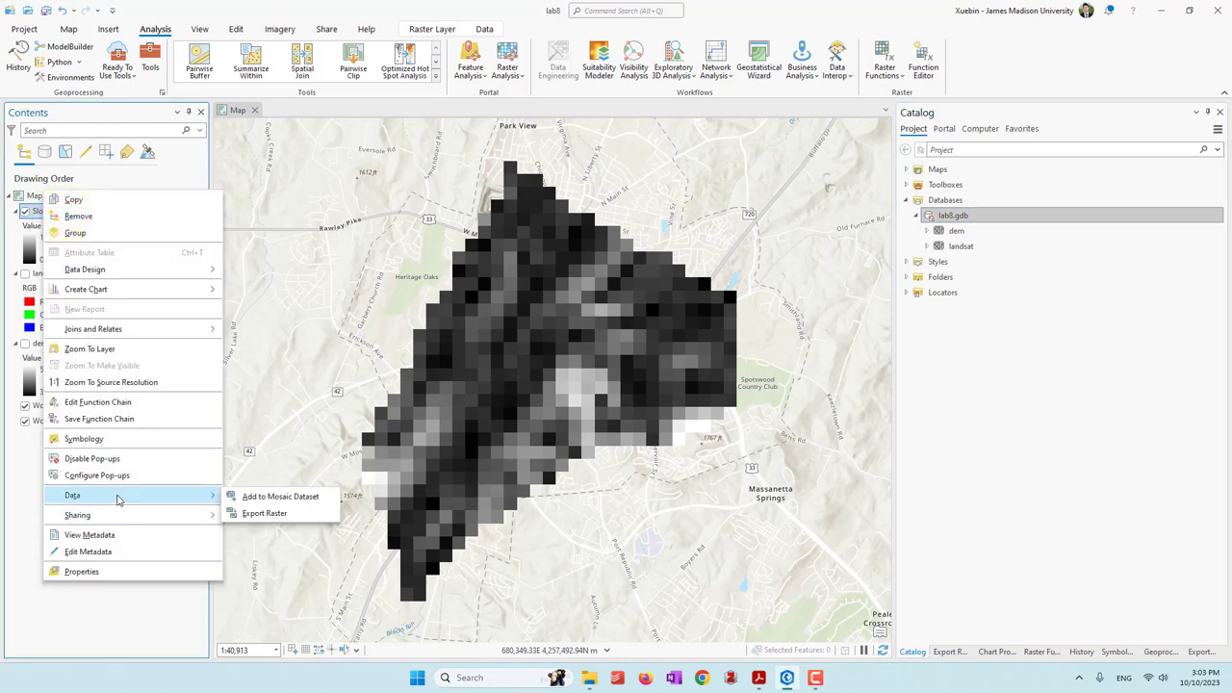
pyautogui.click(285, 517)
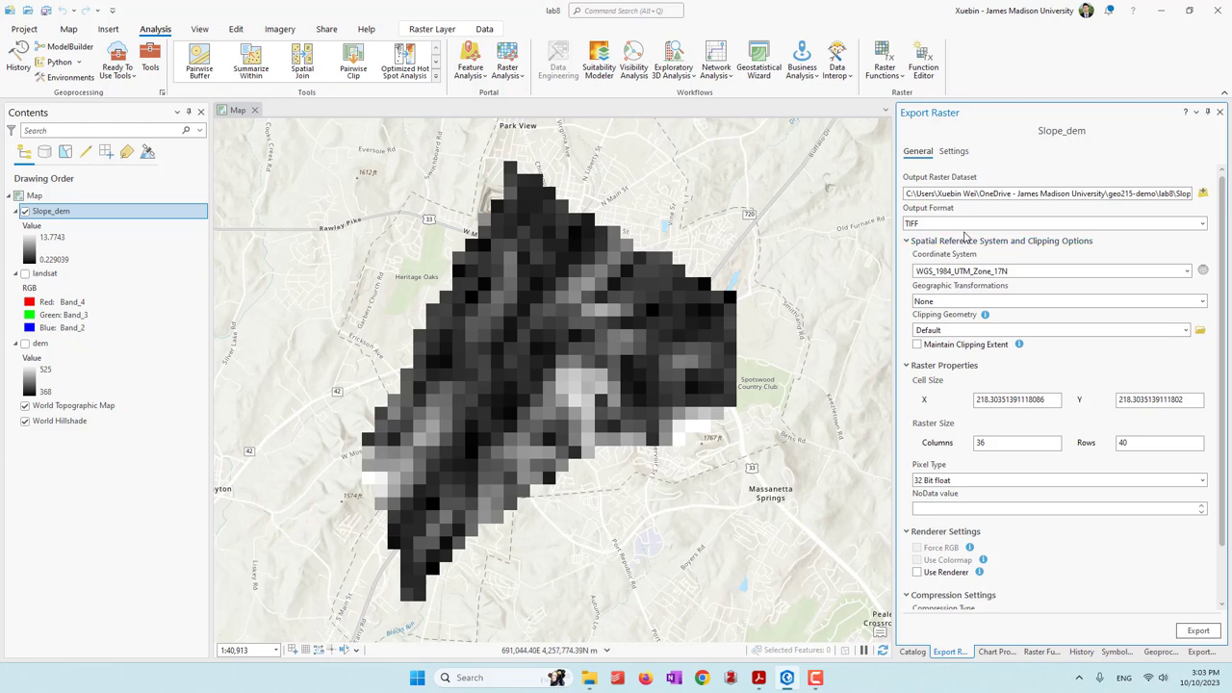
pyautogui.click(1202, 193)
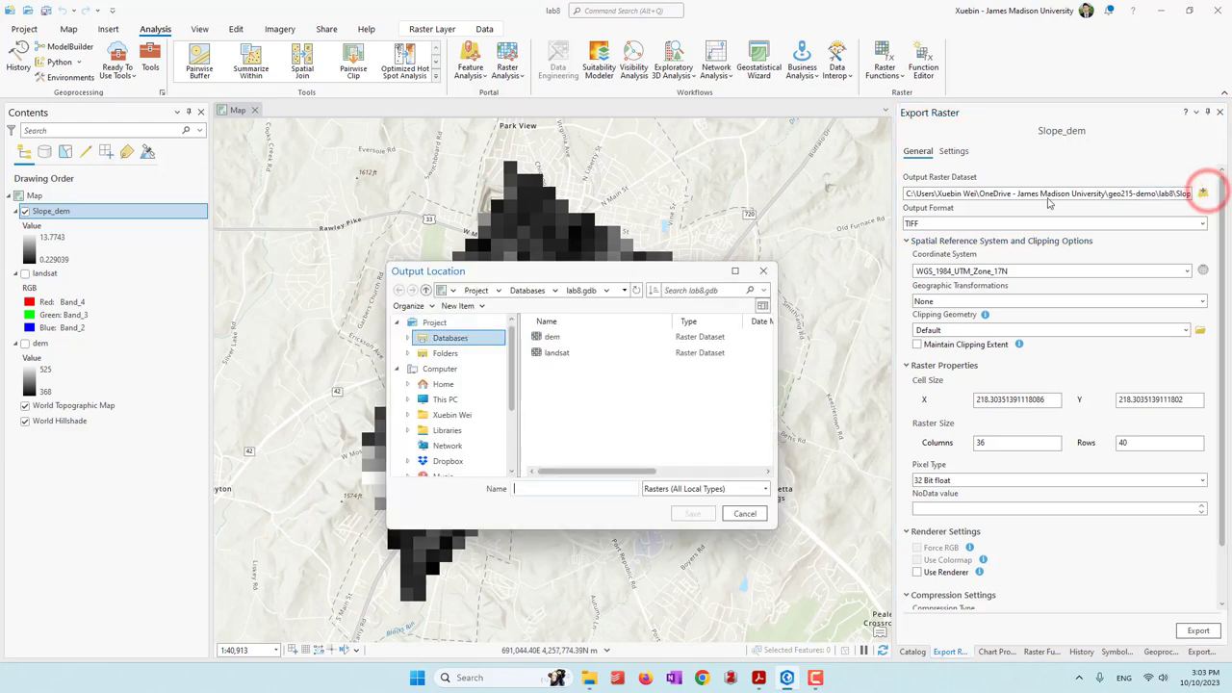
pyautogui.click(581, 488)
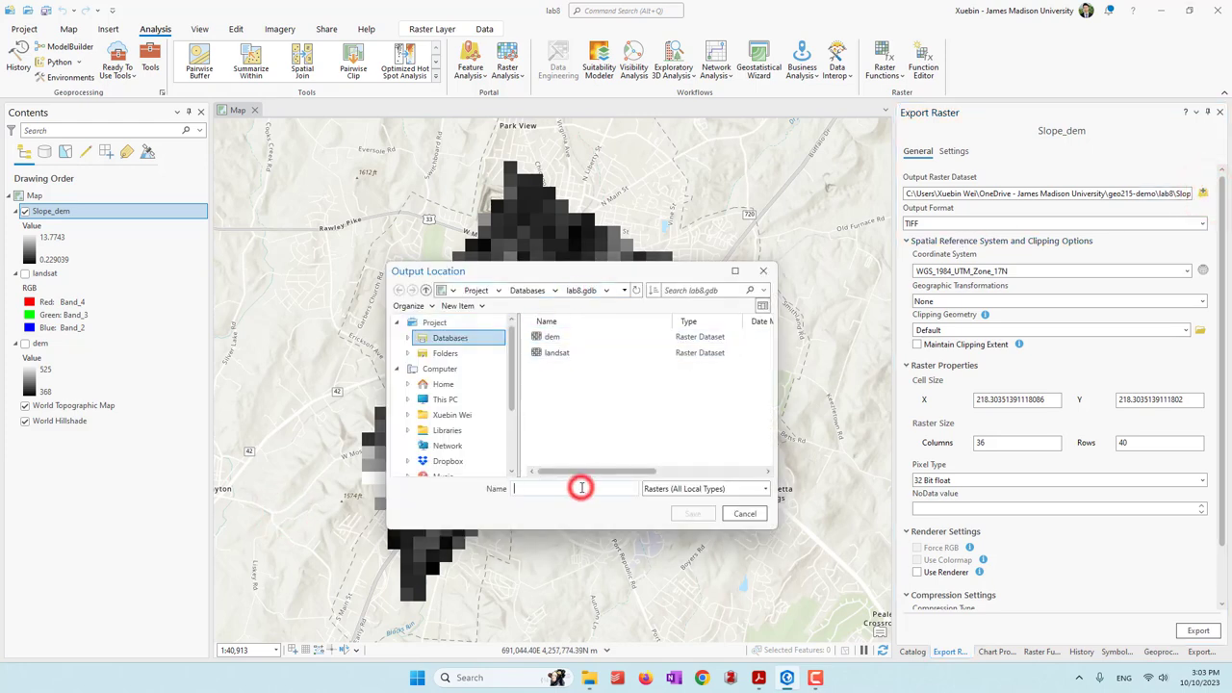
pyautogui.write('slop')
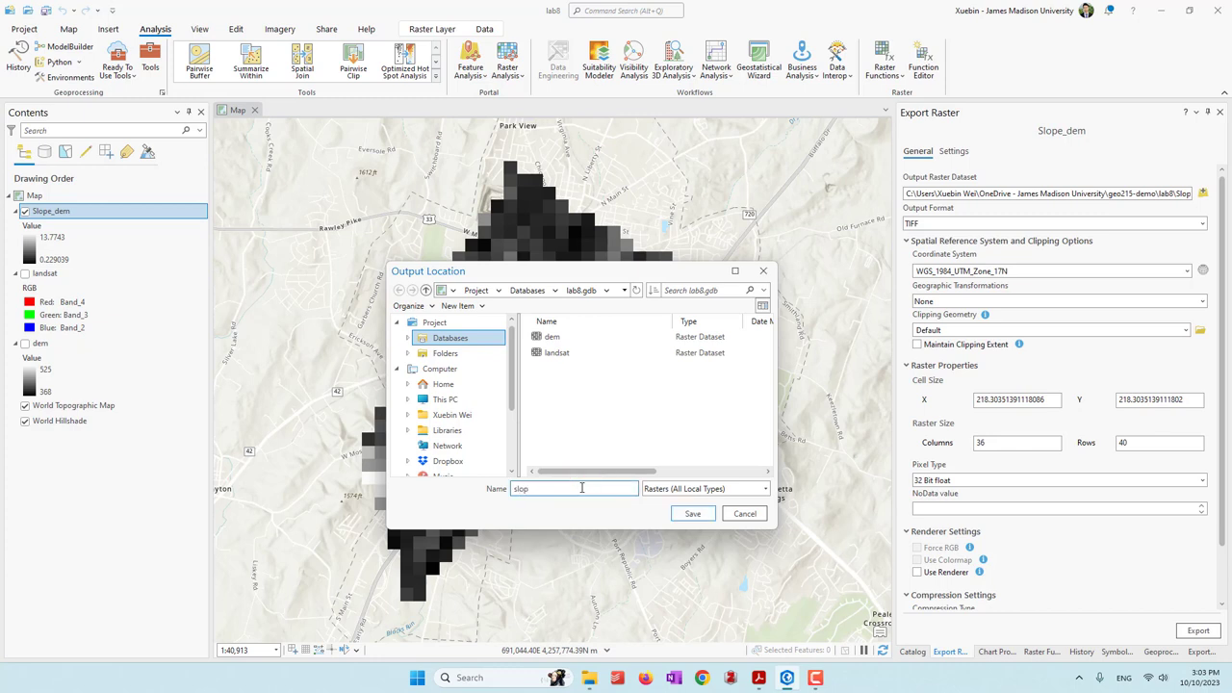
pyautogui.click(689, 513)
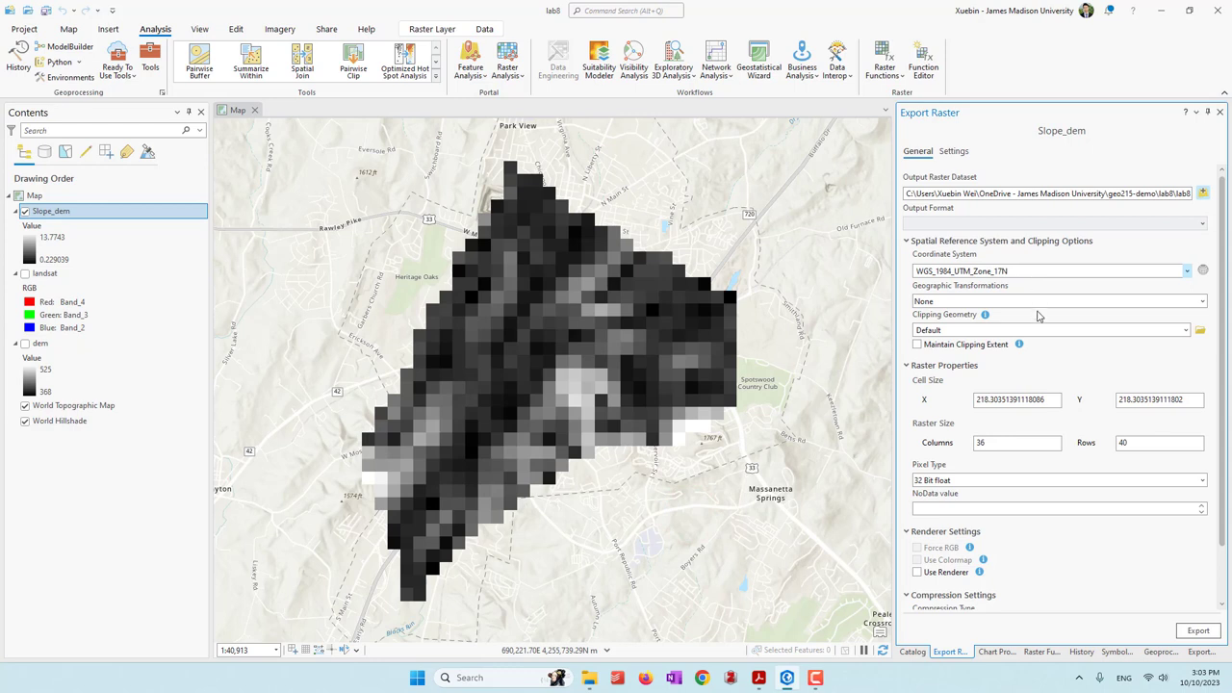
pyautogui.click(1198, 631)
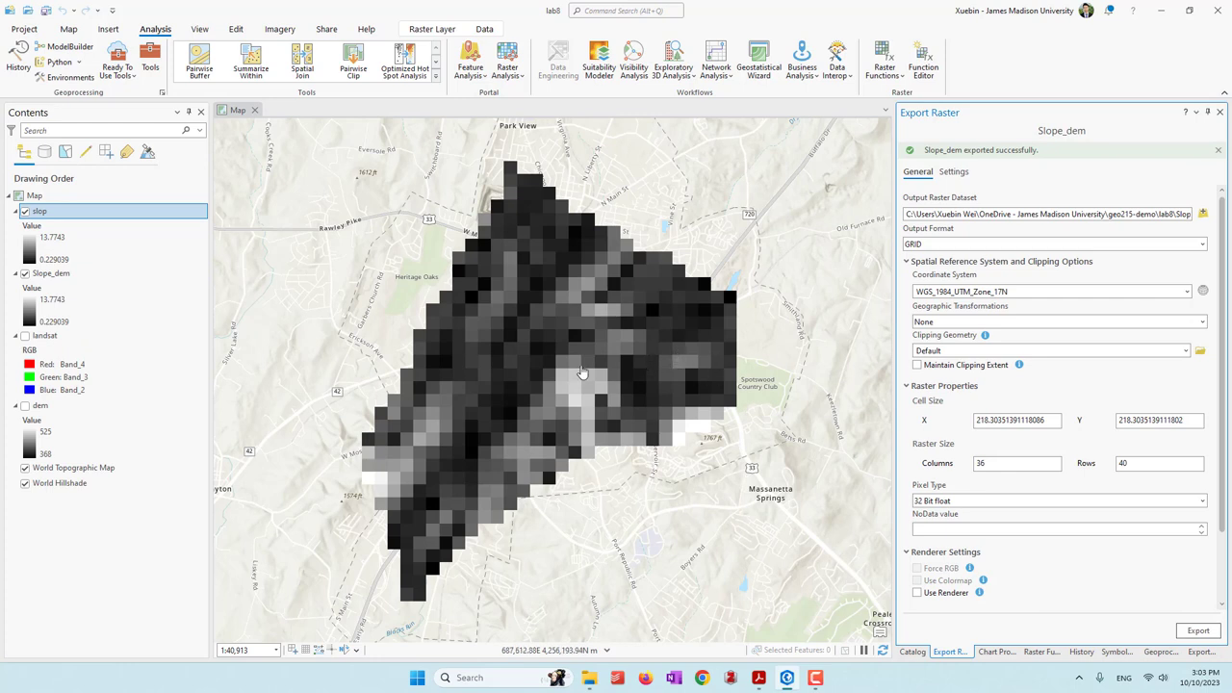
# Refresh lab8.gdb in the Catalog to list the new slop raster
pyautogui.click(912, 651)
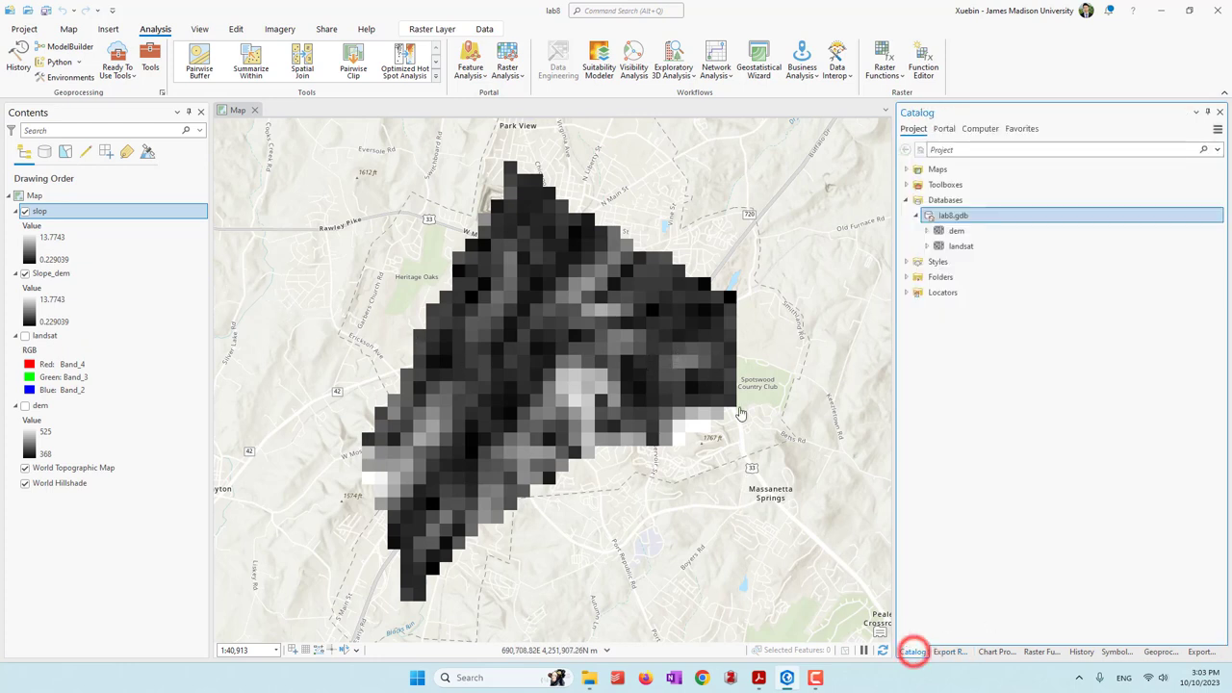
pyautogui.rightClick(956, 218)
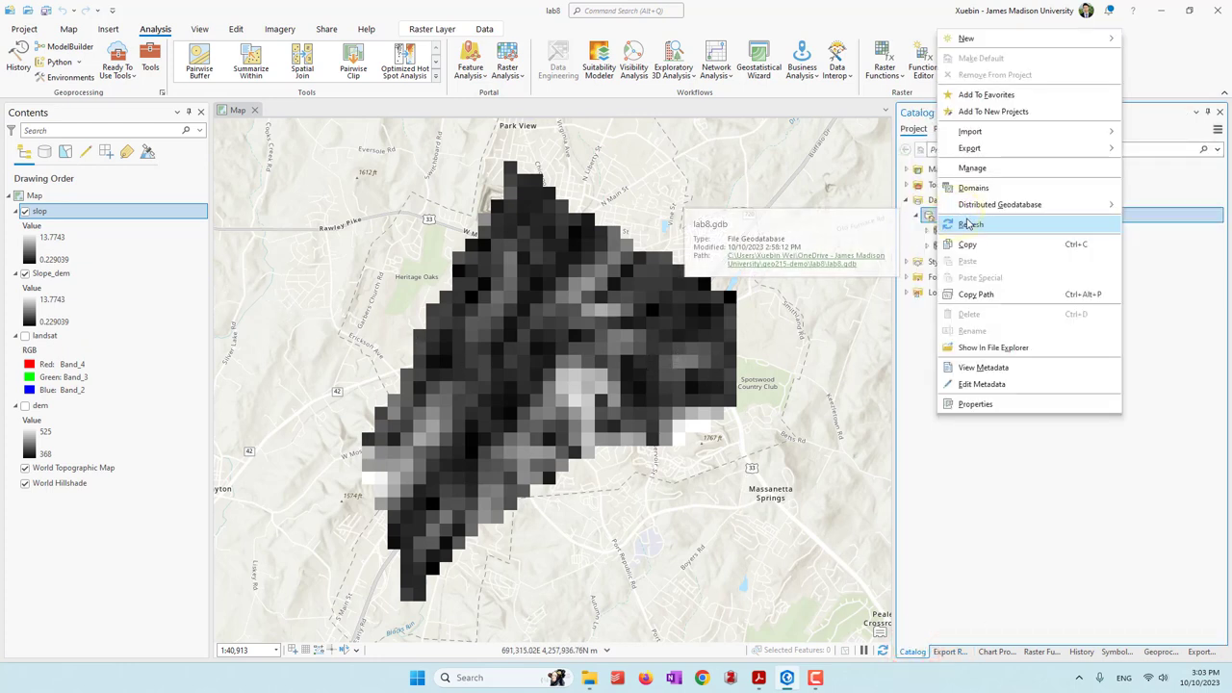
pyautogui.click(956, 223)
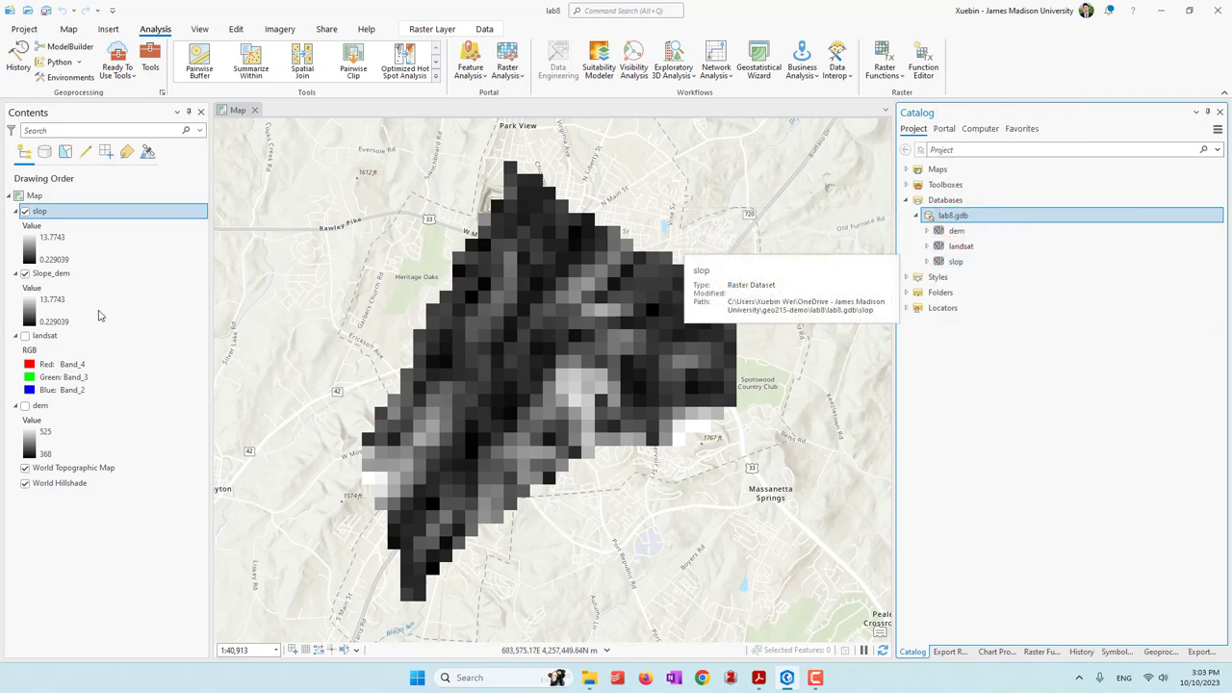
pyautogui.rightClick(59, 278)
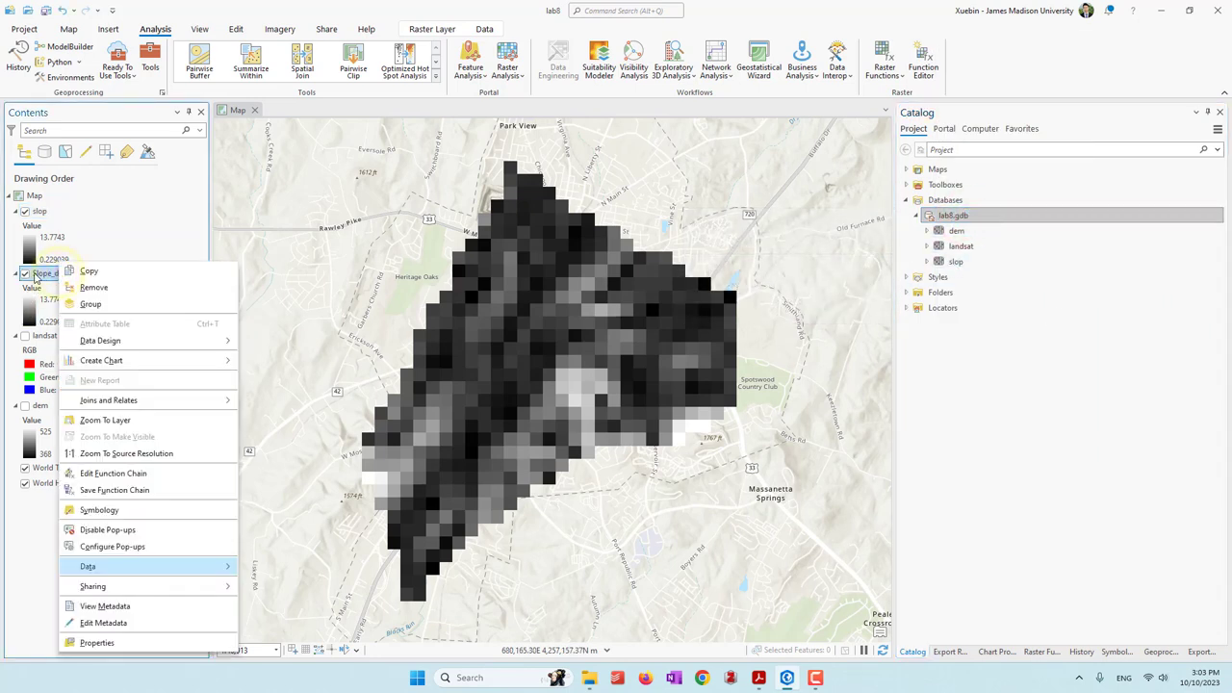
# Remove the Slope_dem layer and list the primary symbology types in slop's Symbology
pyautogui.click(72, 288)
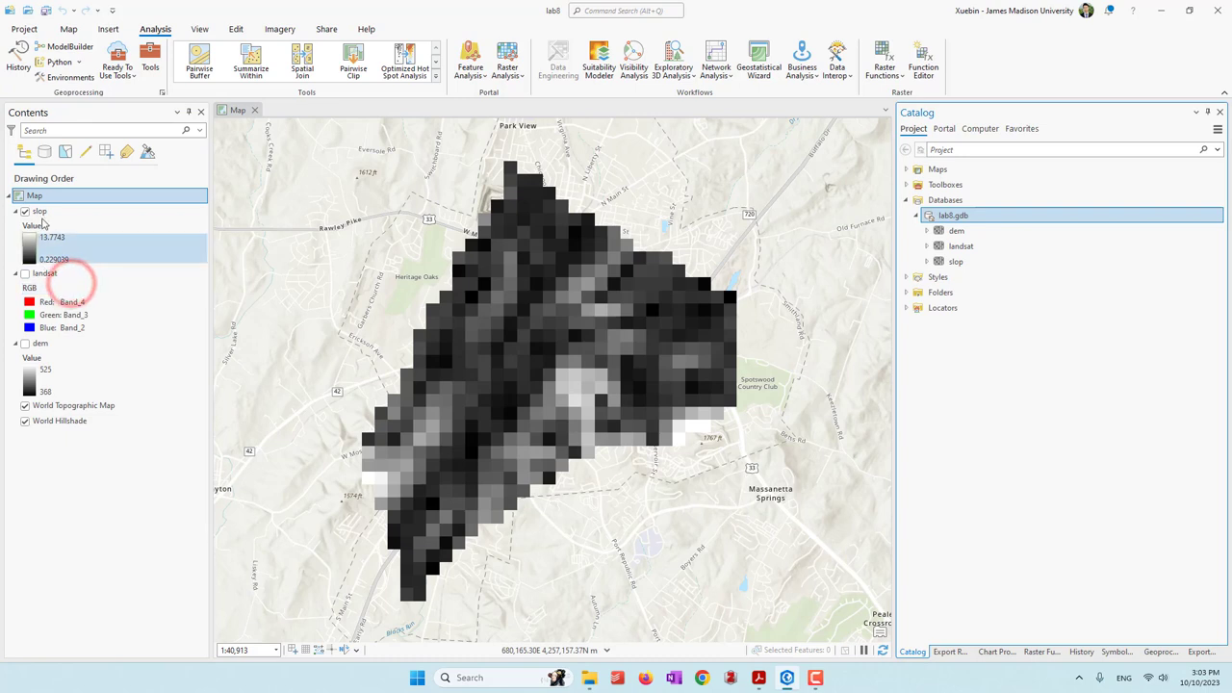
pyautogui.click(54, 210)
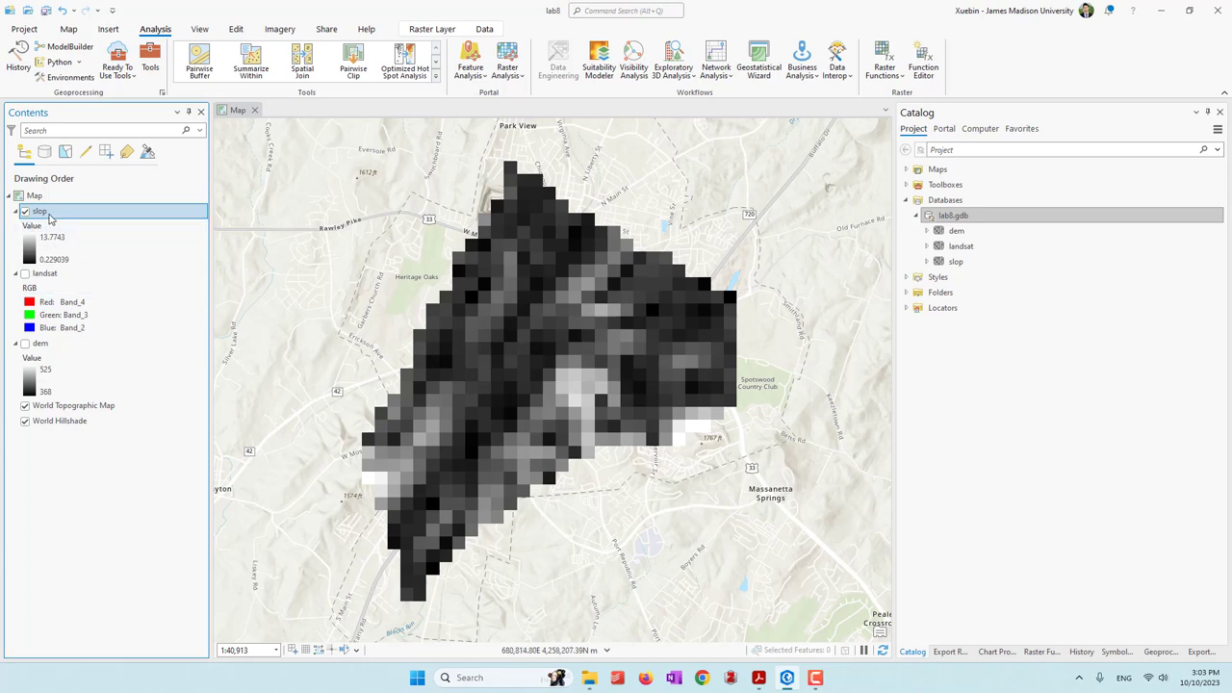
pyautogui.click(427, 31)
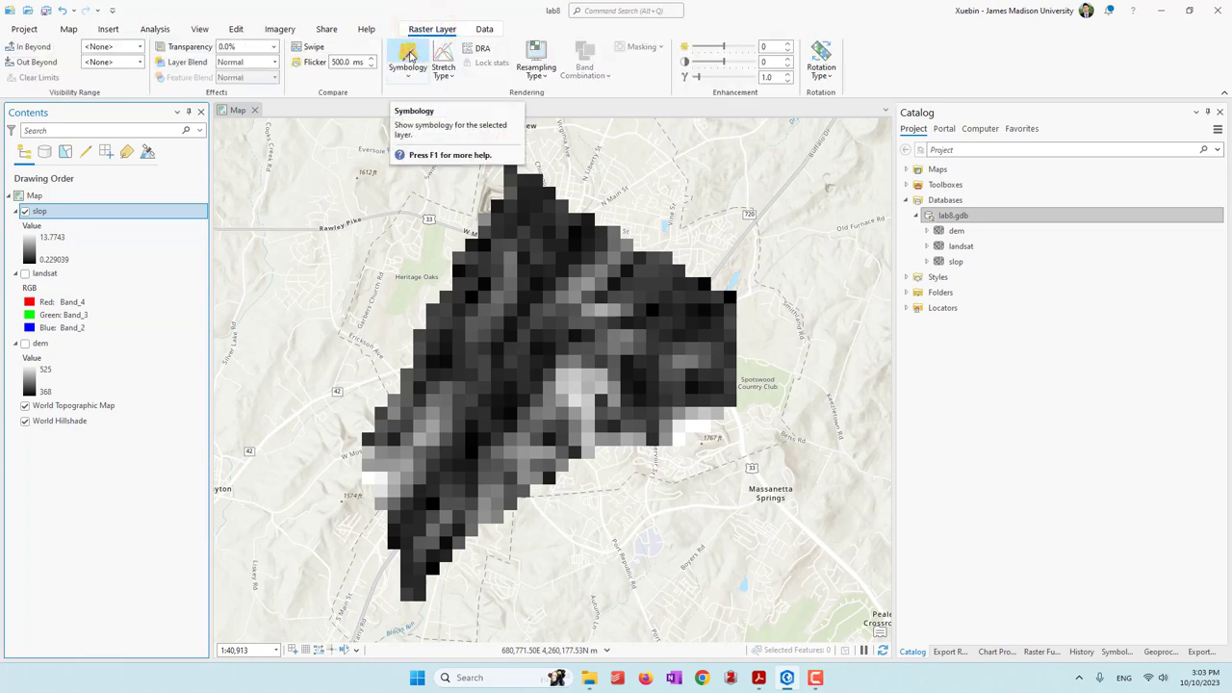
pyautogui.click(409, 55)
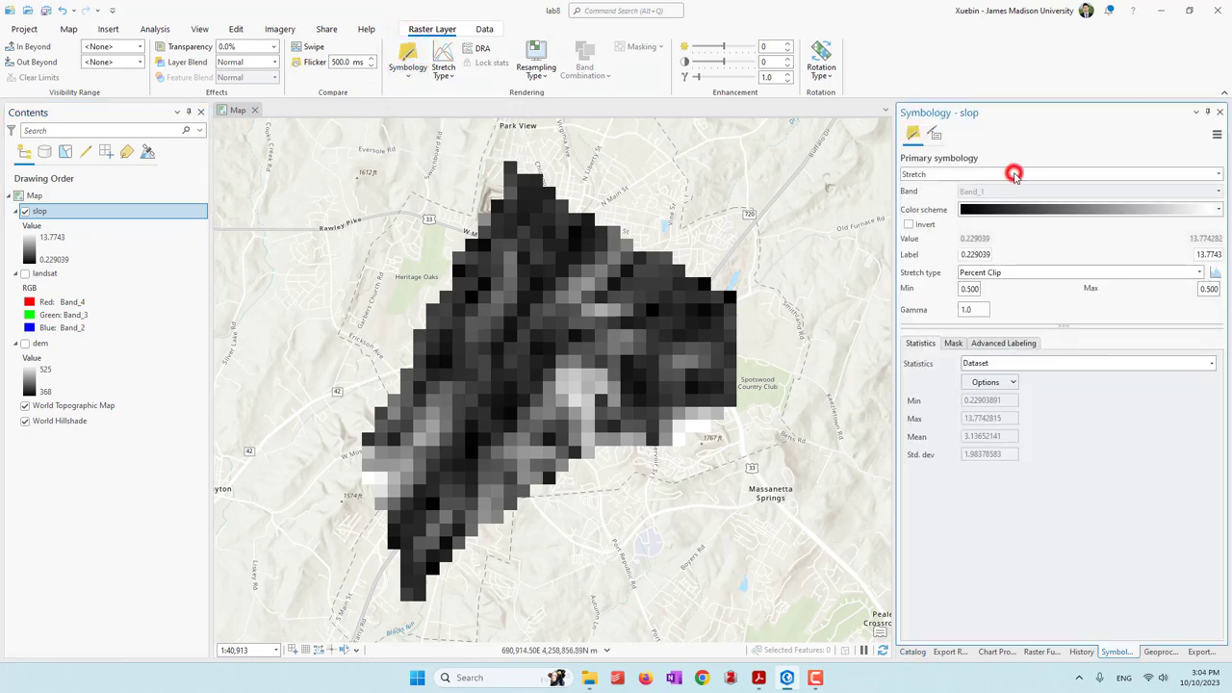
pyautogui.click(1011, 173)
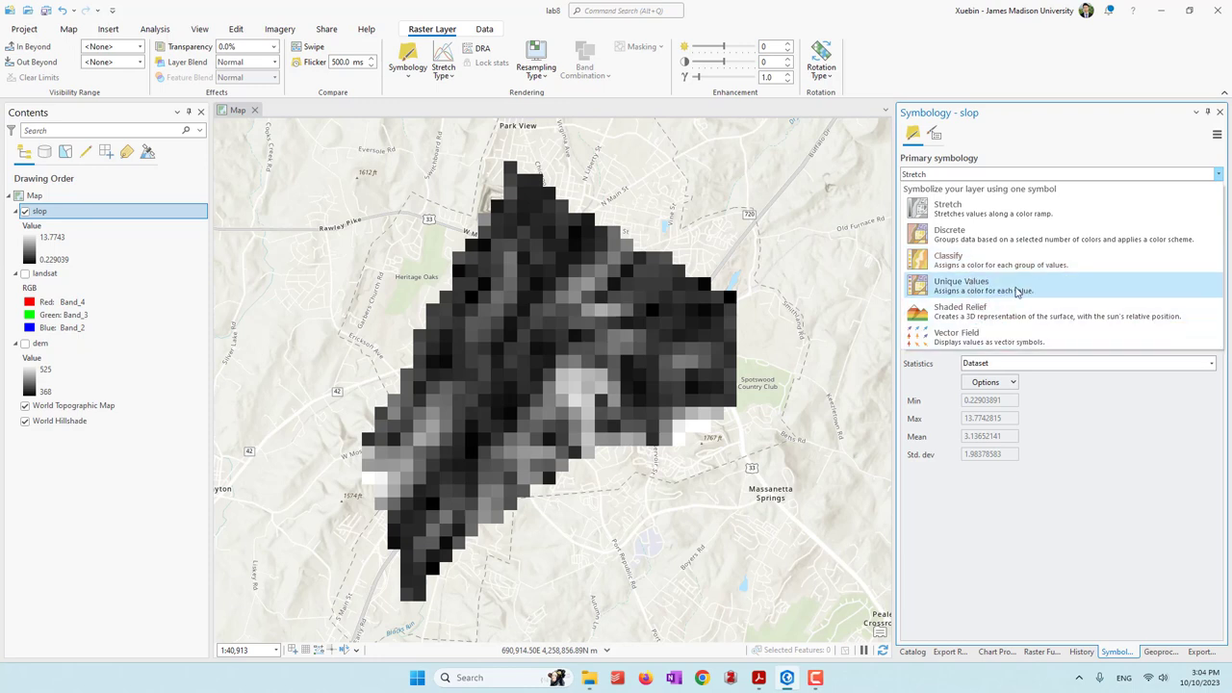
# Switch slop to Classify symbology using the Equal Interval method with 5 classes
pyautogui.click(957, 258)
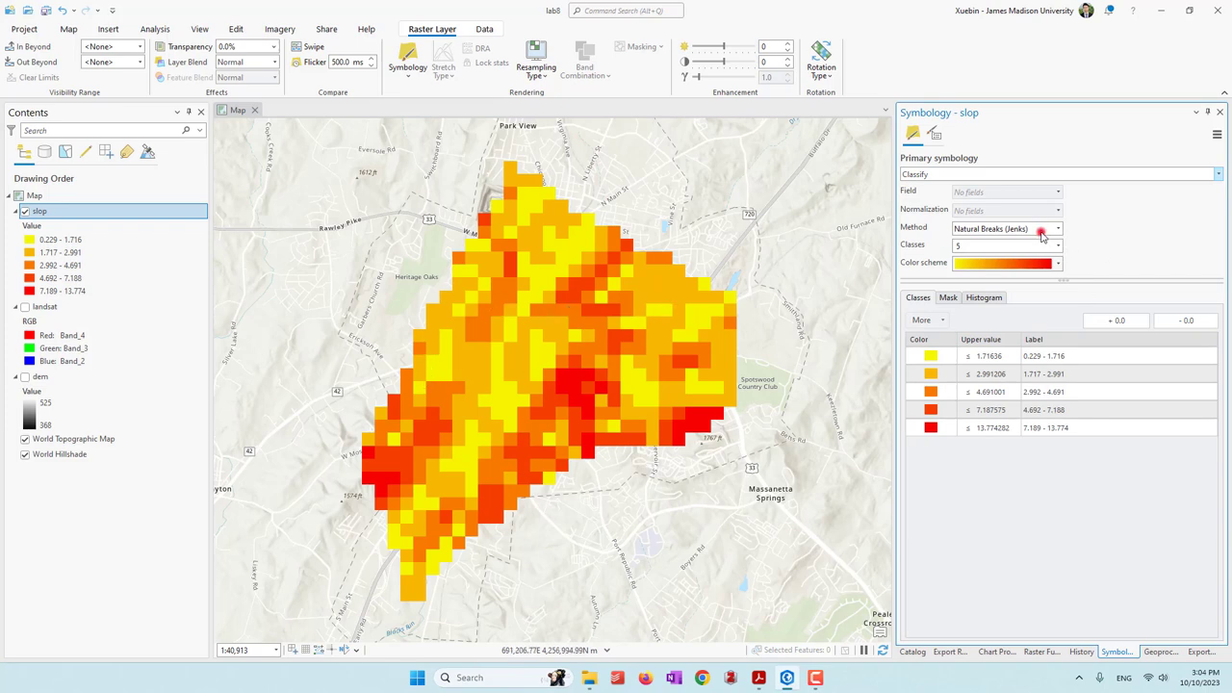
pyautogui.click(1040, 233)
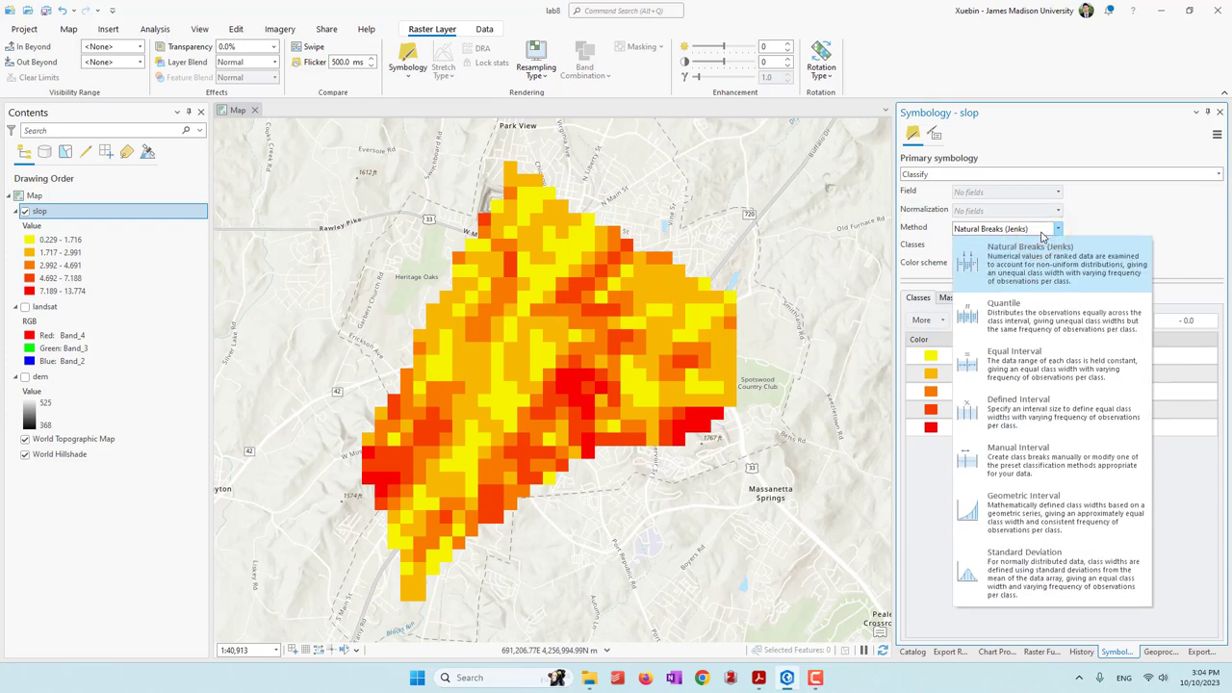
pyautogui.click(1051, 362)
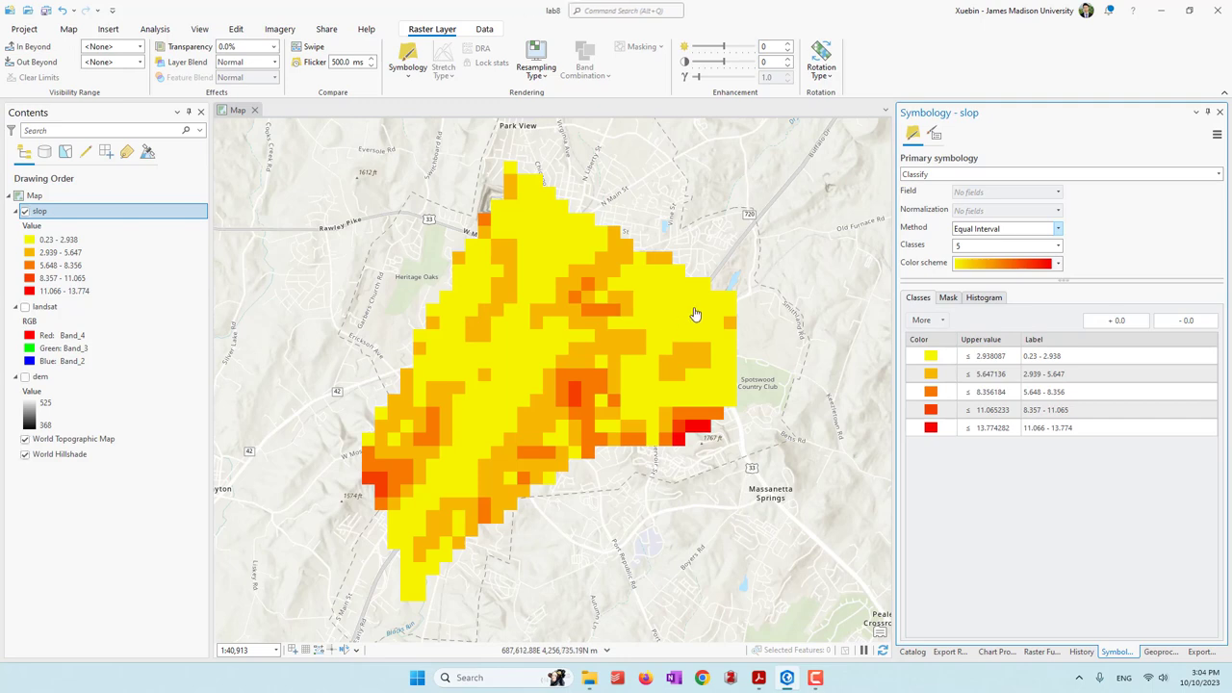
pyautogui.click(1037, 356)
pyautogui.click(1096, 514)
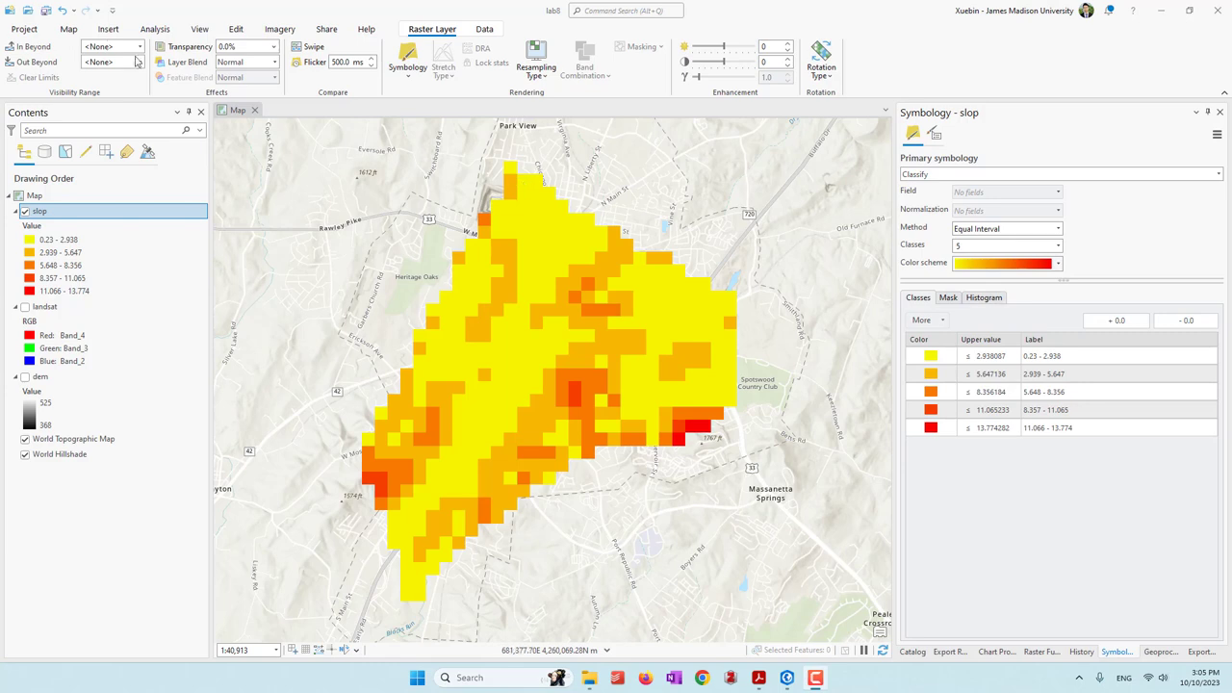
# Run the Aspect raster function on dem to create an Aspect_dem layer
pyautogui.click(154, 29)
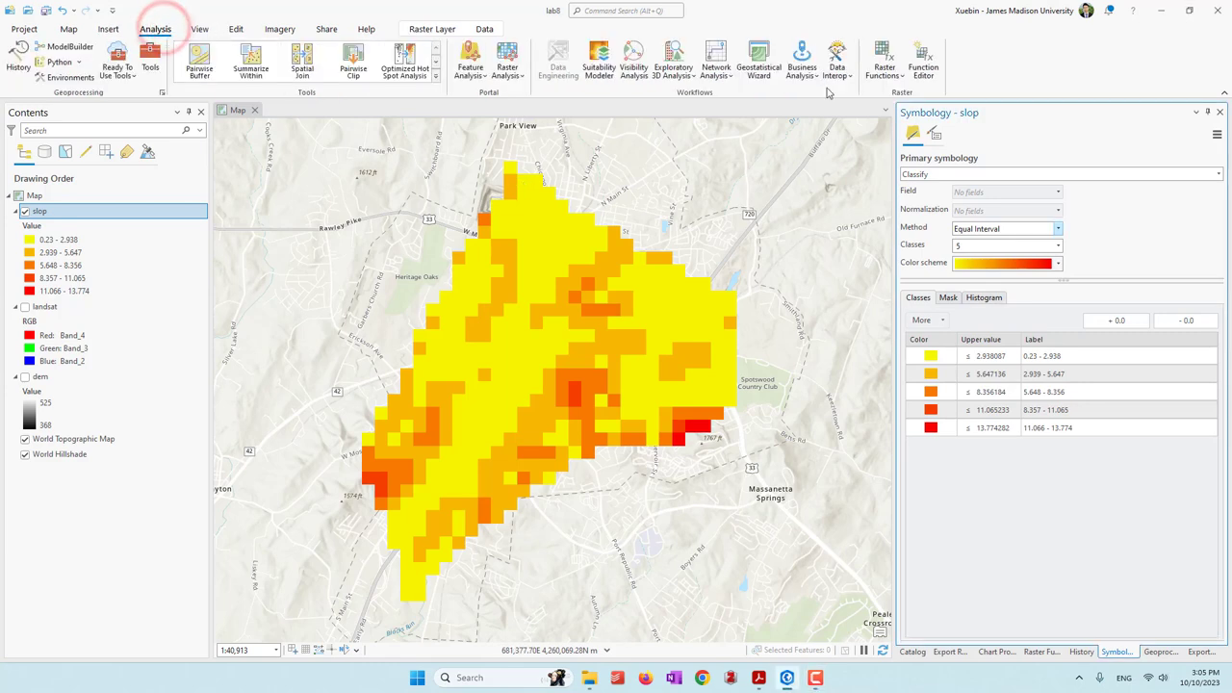
pyautogui.click(882, 60)
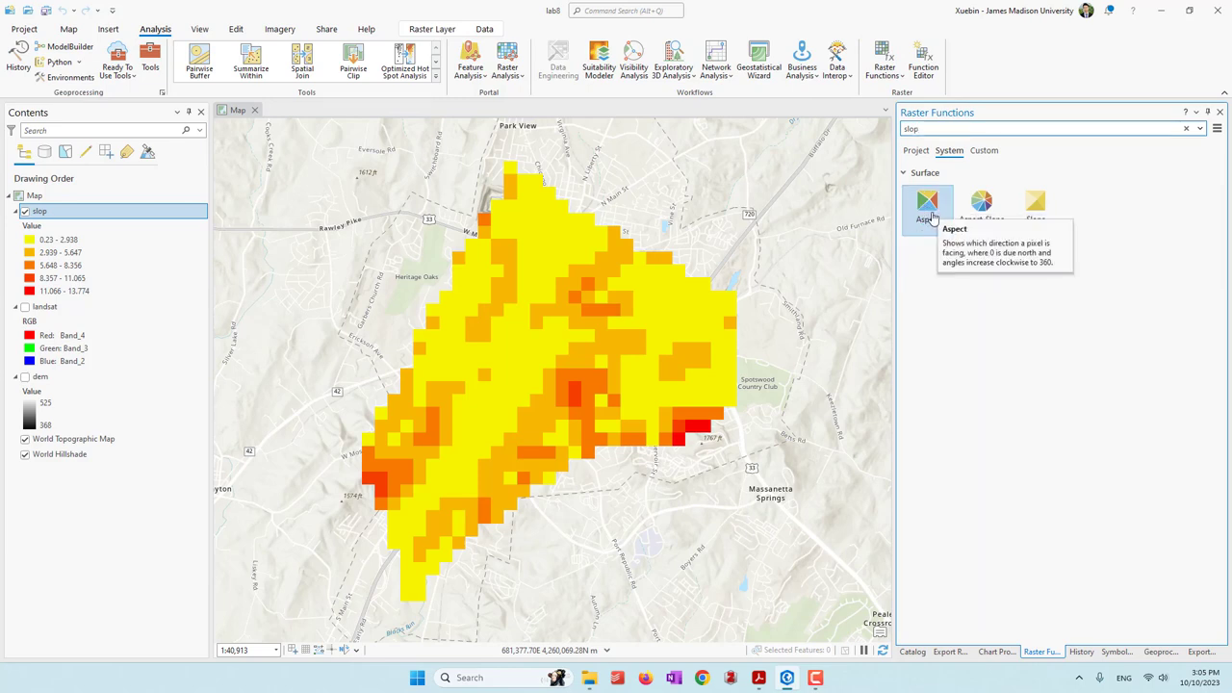
pyautogui.doubleClick(916, 128)
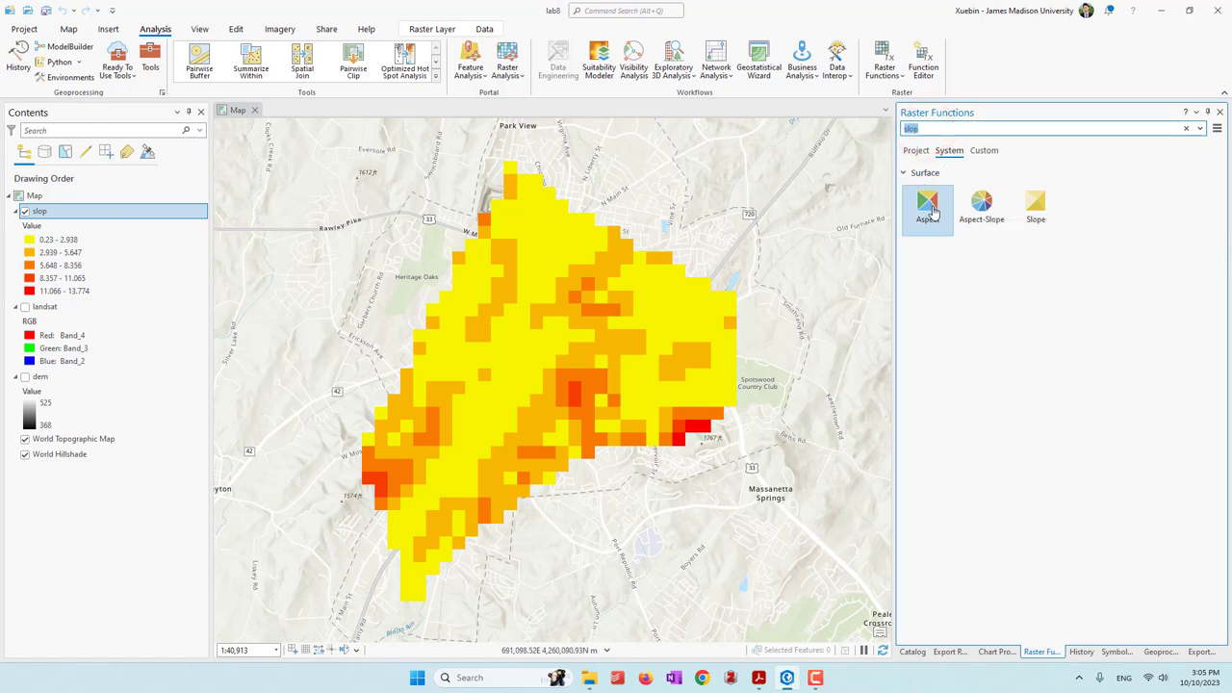
pyautogui.click(931, 210)
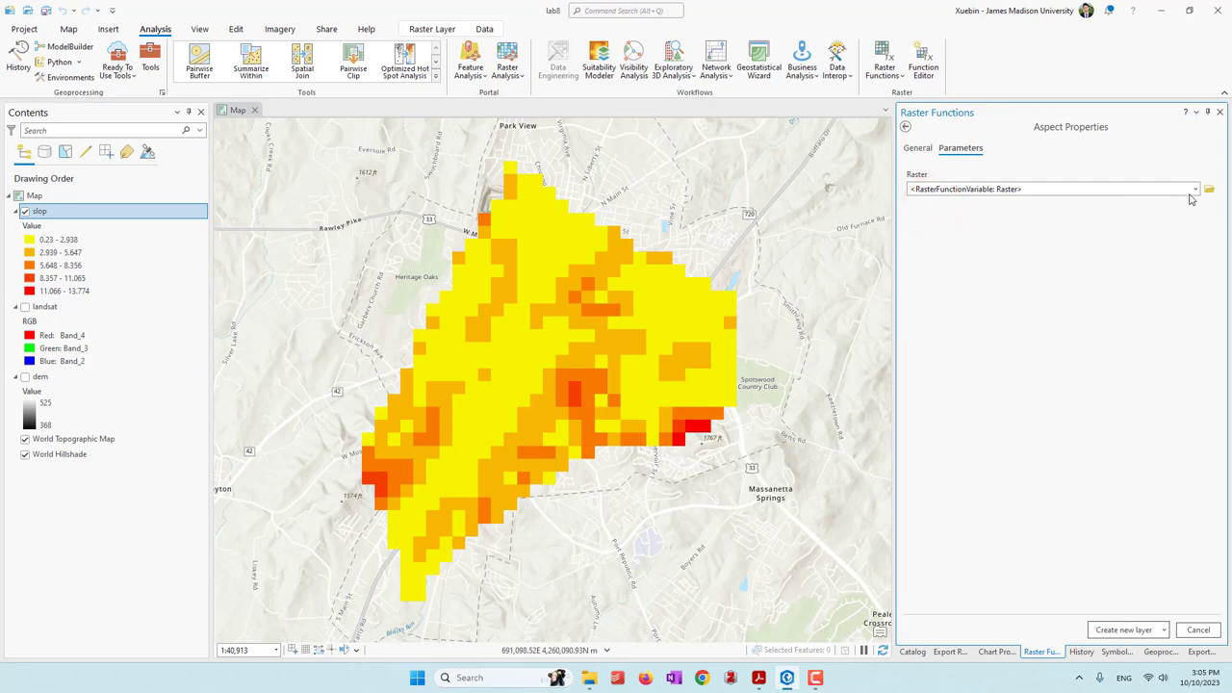
pyautogui.click(1193, 188)
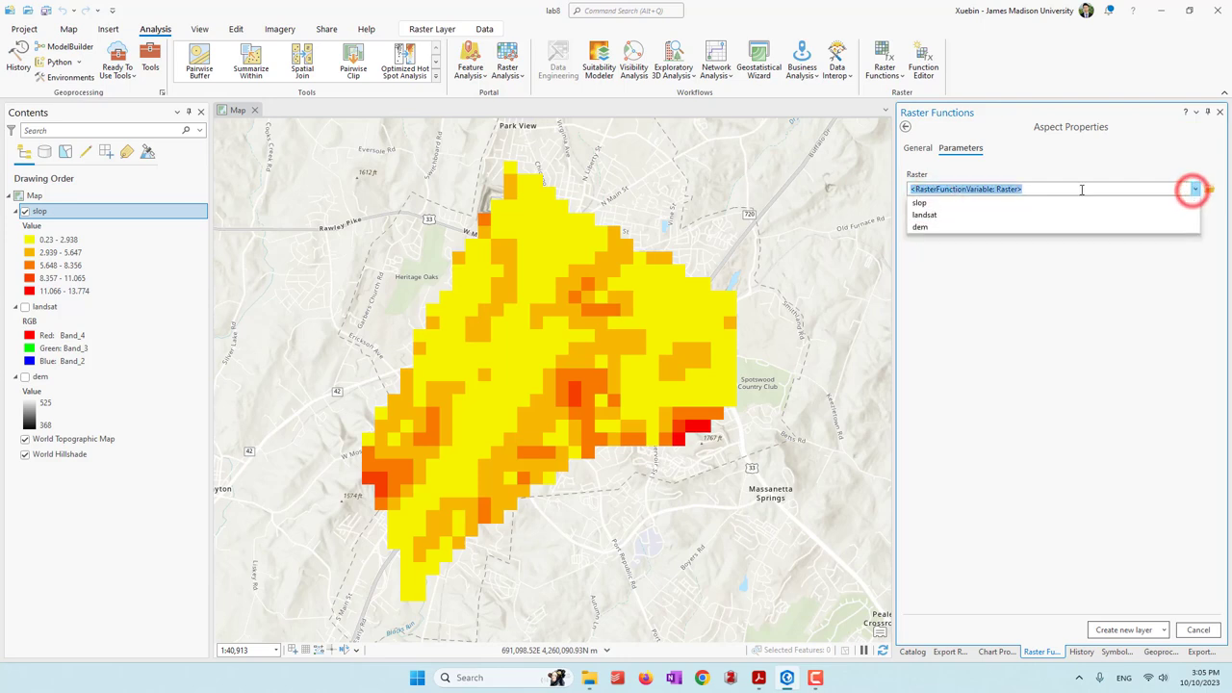
pyautogui.click(922, 228)
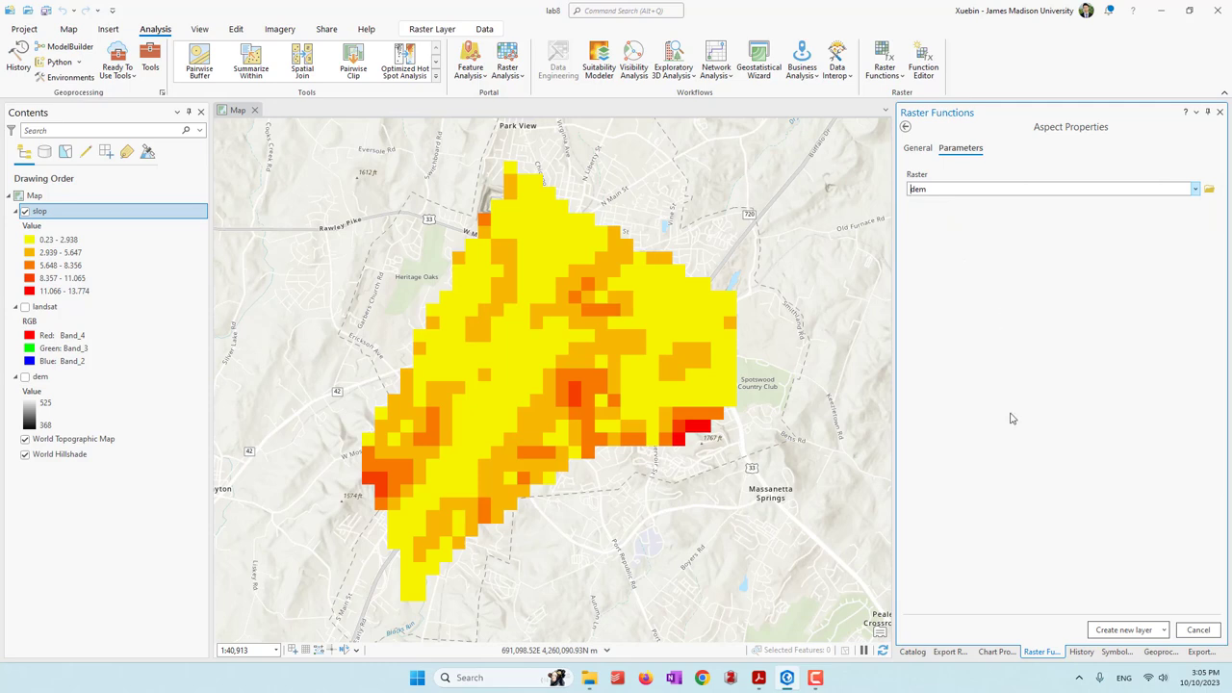
pyautogui.click(1123, 630)
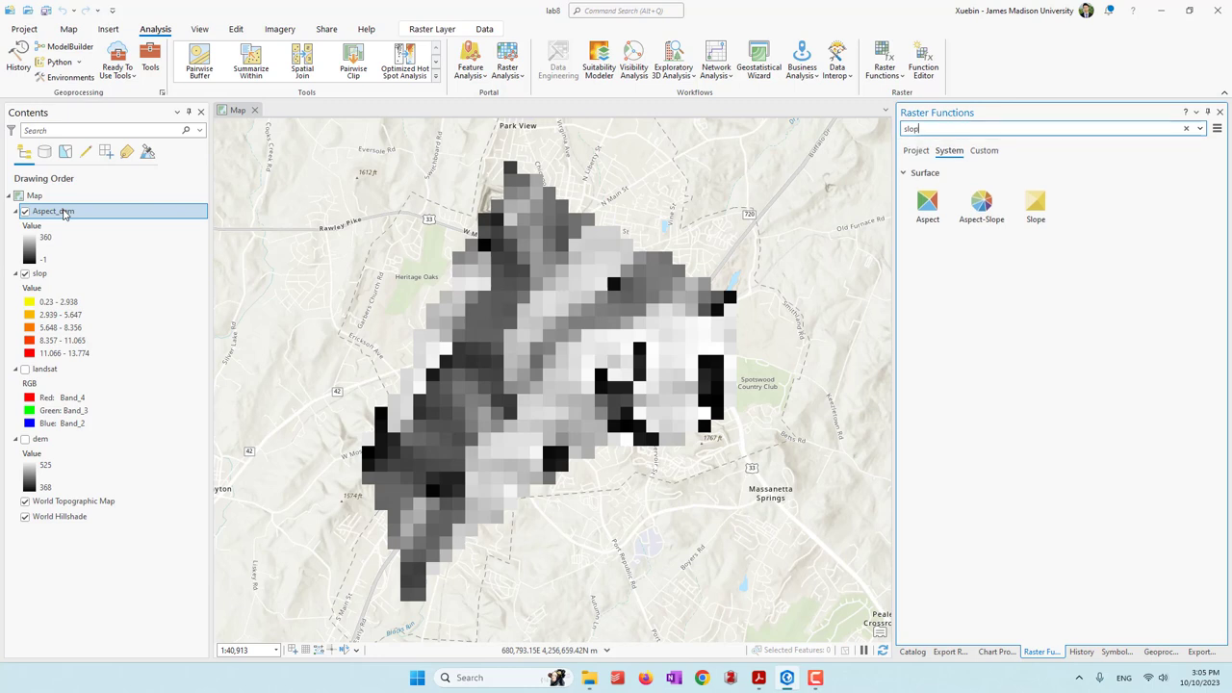
# Export the Aspect_dem layer as raster 'aspect' in lab8.gdb
pyautogui.rightClick(64, 213)
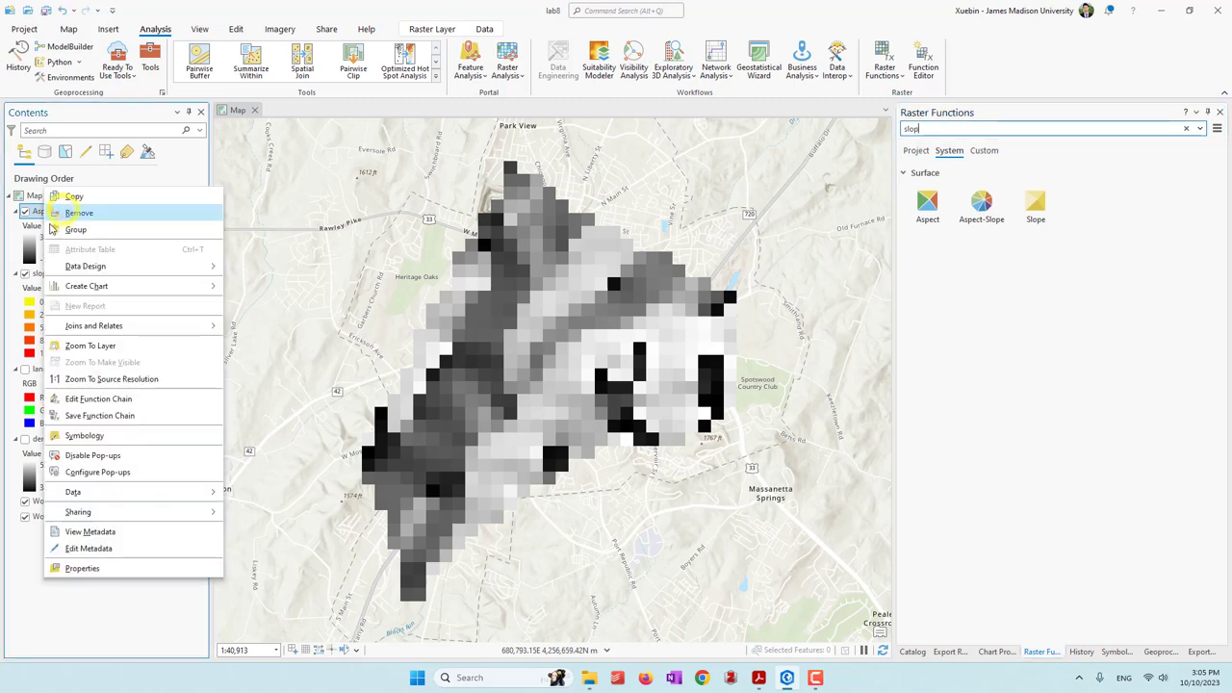
pyautogui.click(158, 499)
pyautogui.click(302, 510)
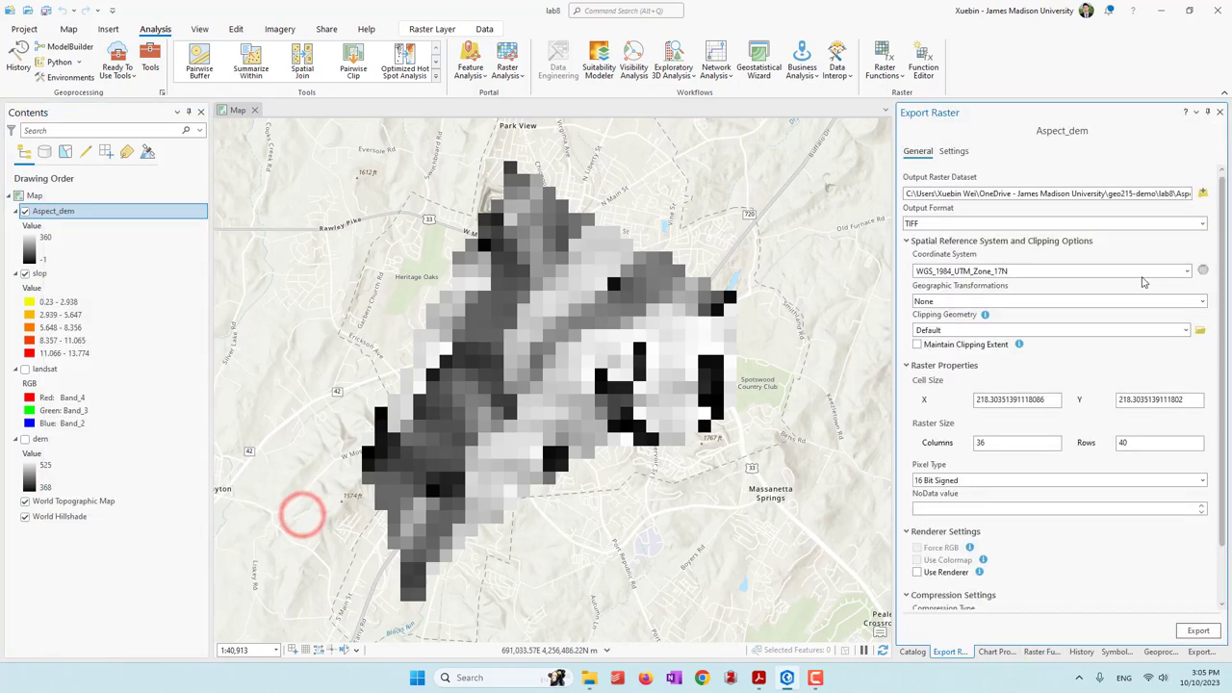
pyautogui.click(1201, 192)
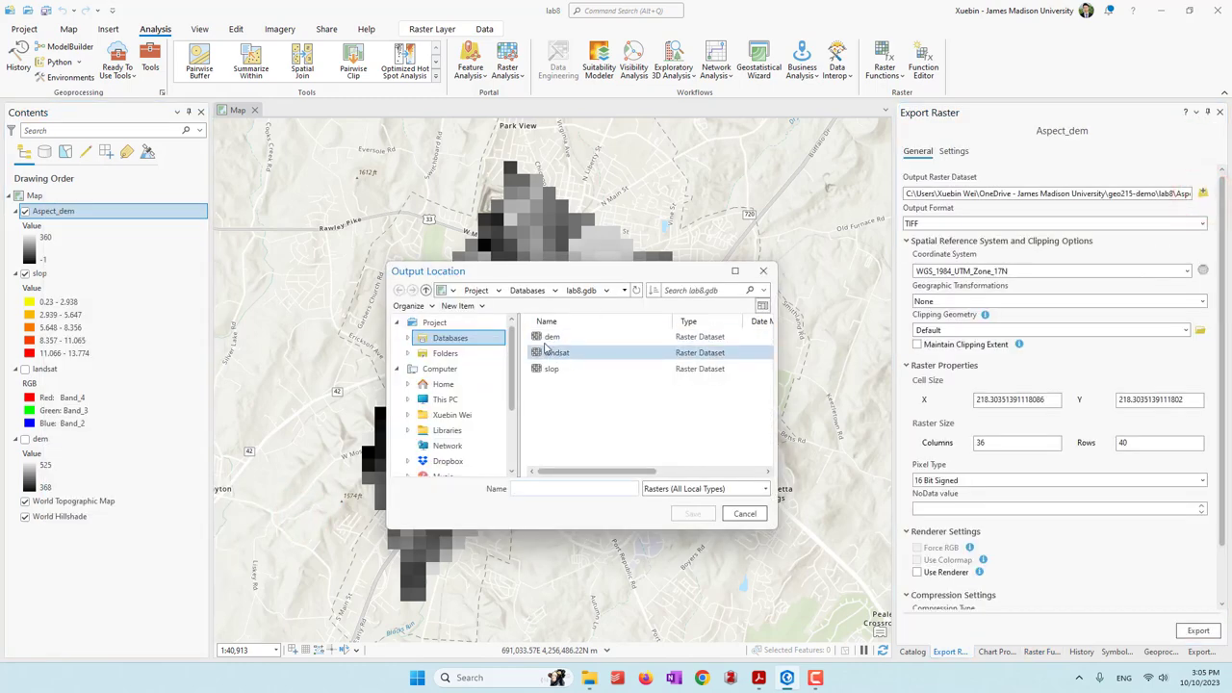
pyautogui.click(599, 486)
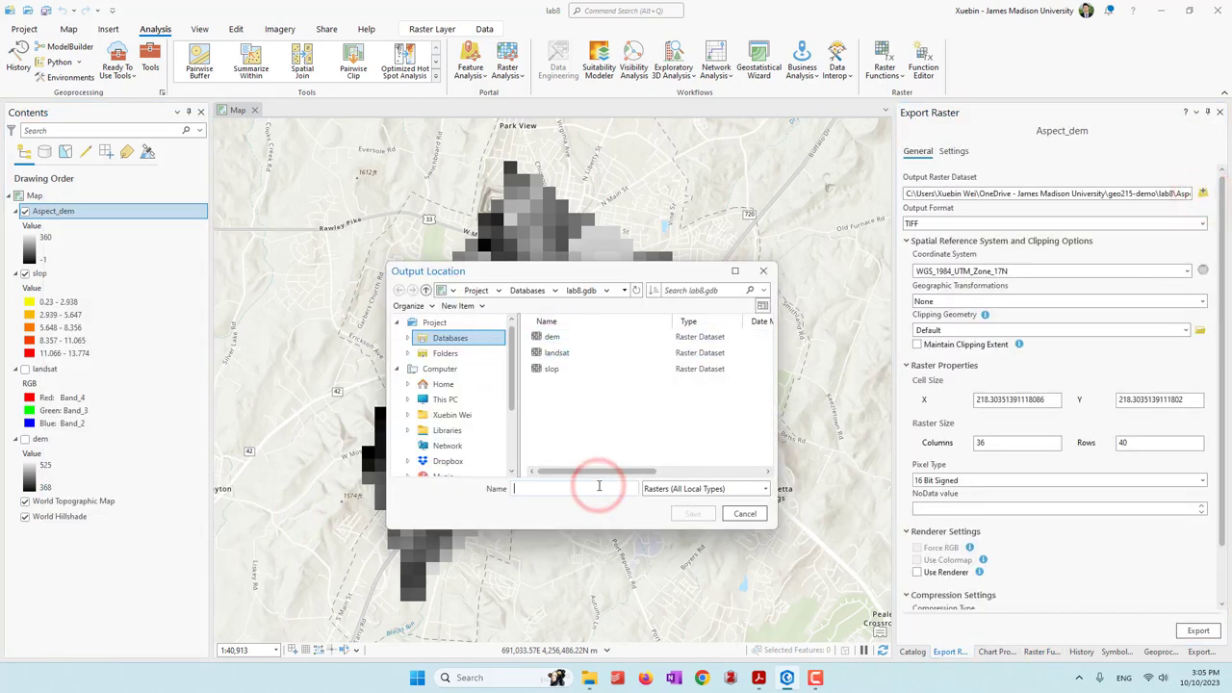
pyautogui.write('aspect')
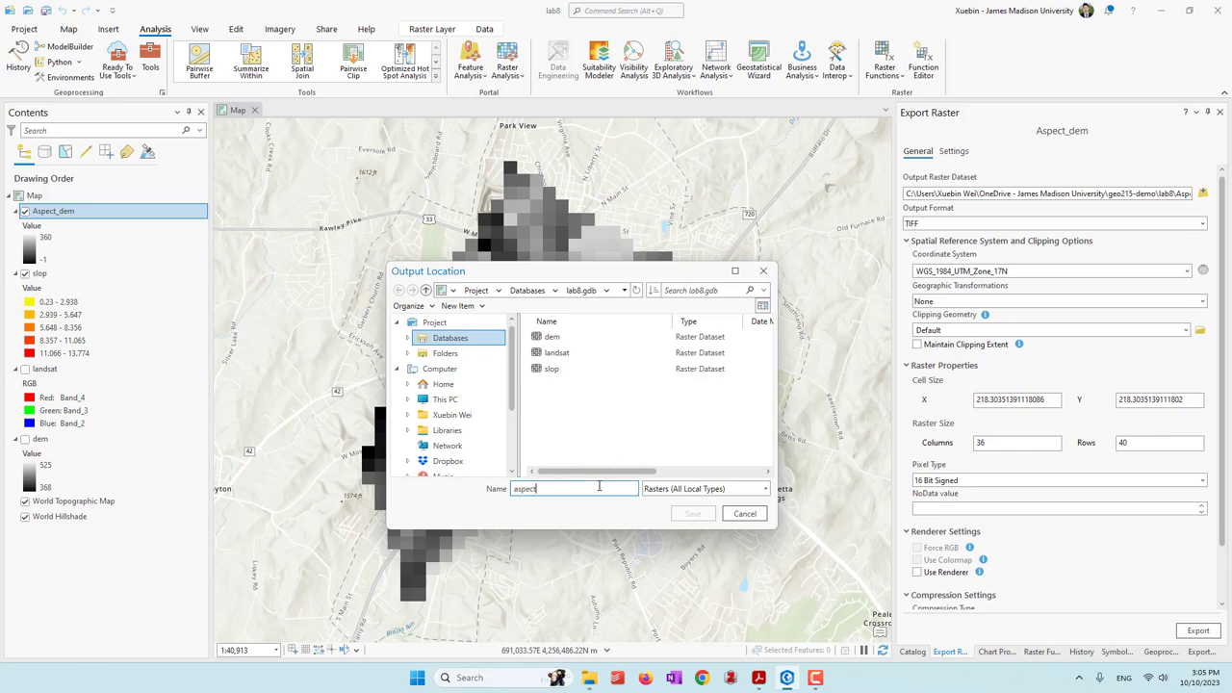
pyautogui.click(692, 515)
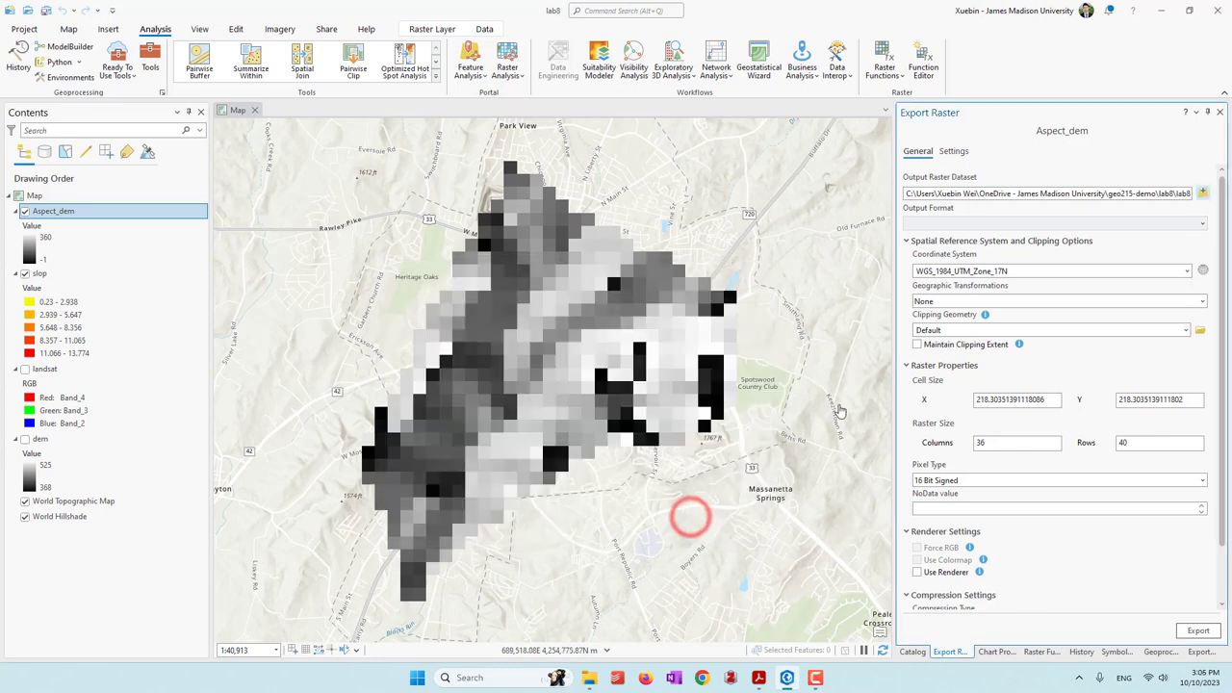
pyautogui.click(1195, 632)
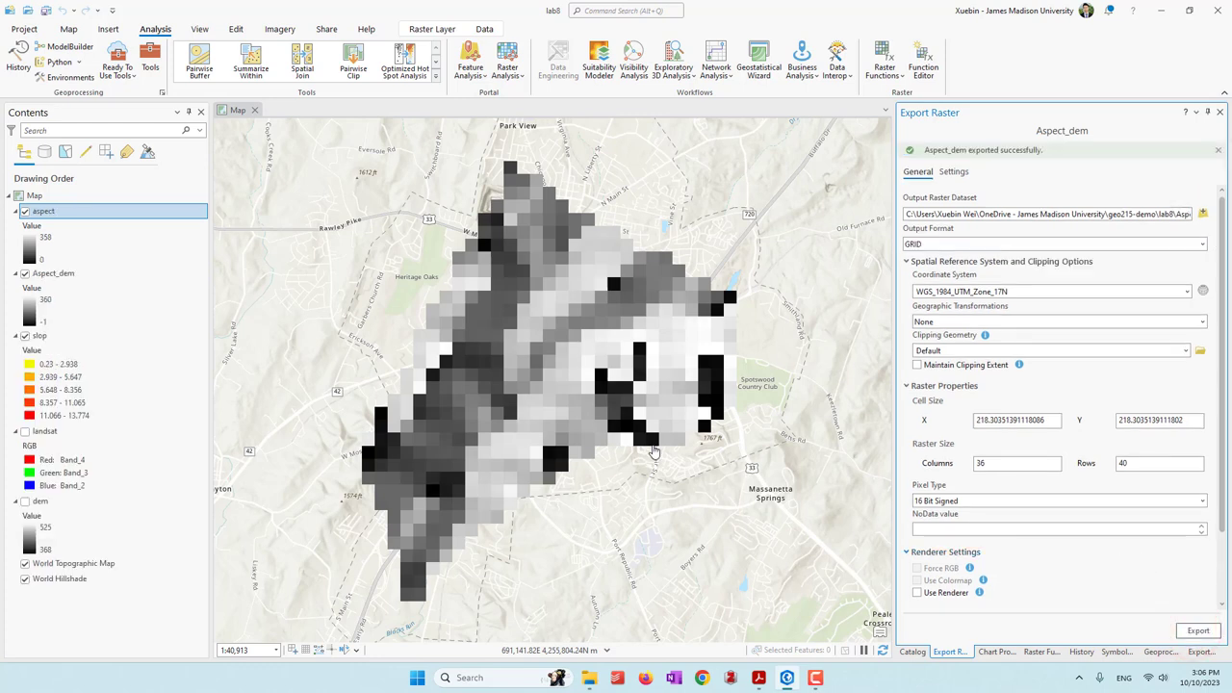
# Remove the Aspect_dem layer and select the aspect layer for restyling
pyautogui.rightClick(54, 273)
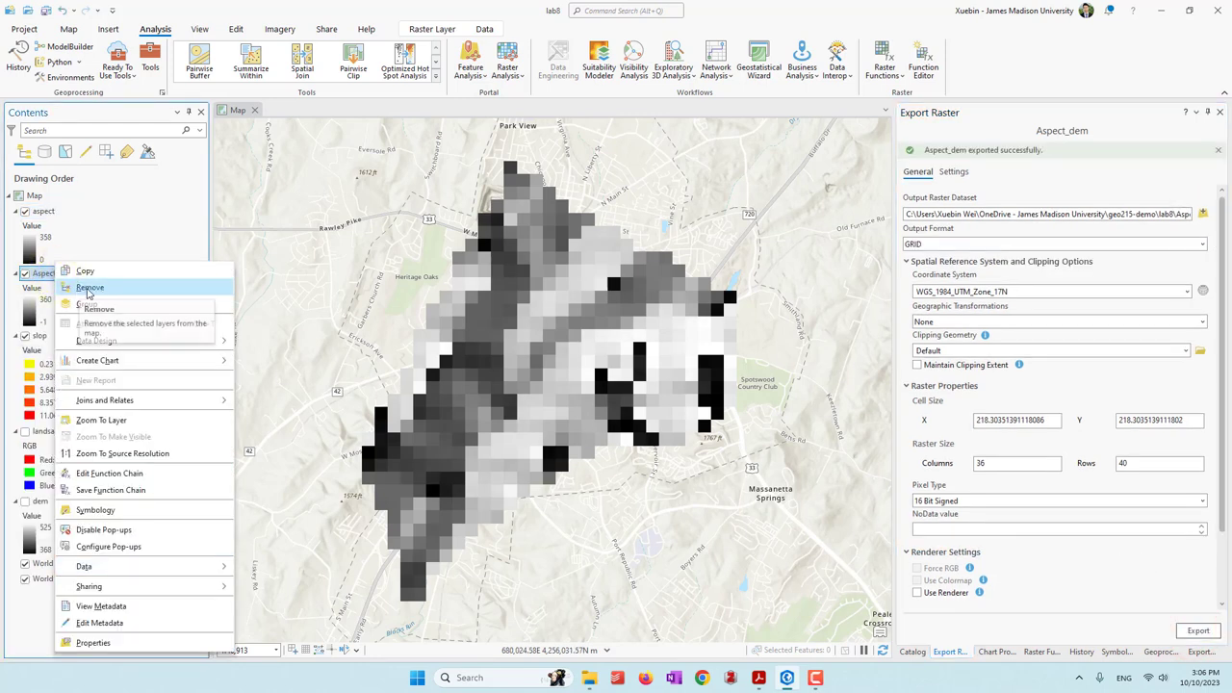
pyautogui.click(89, 287)
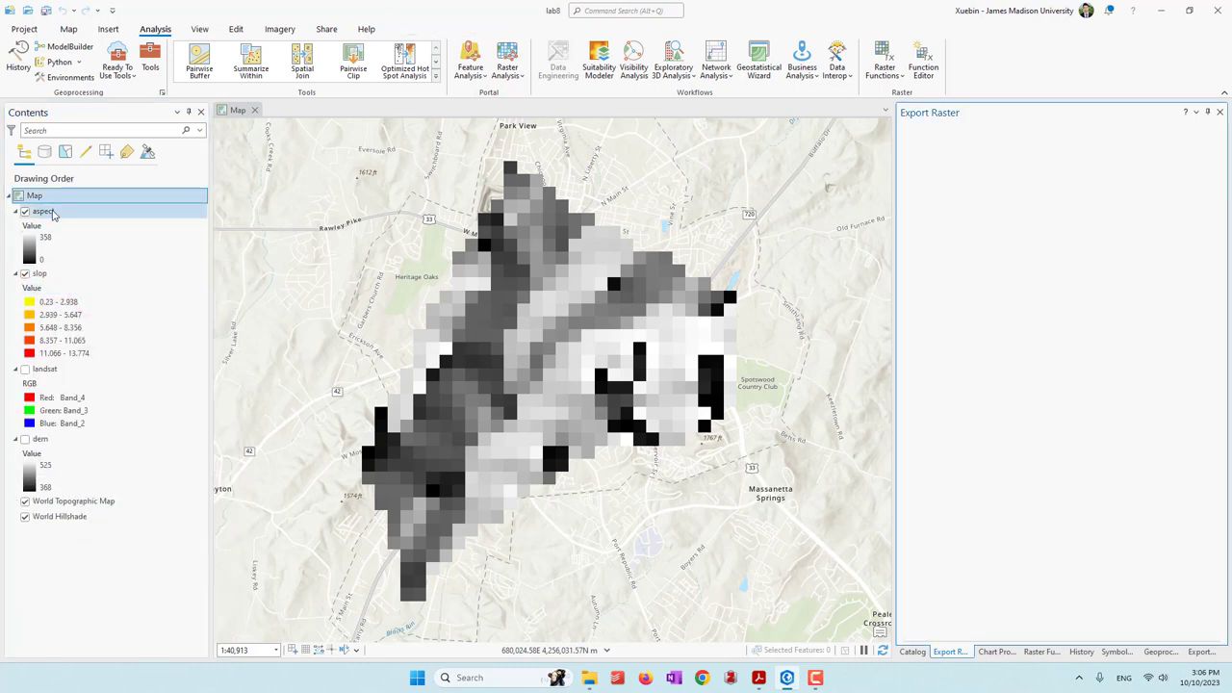
pyautogui.click(50, 213)
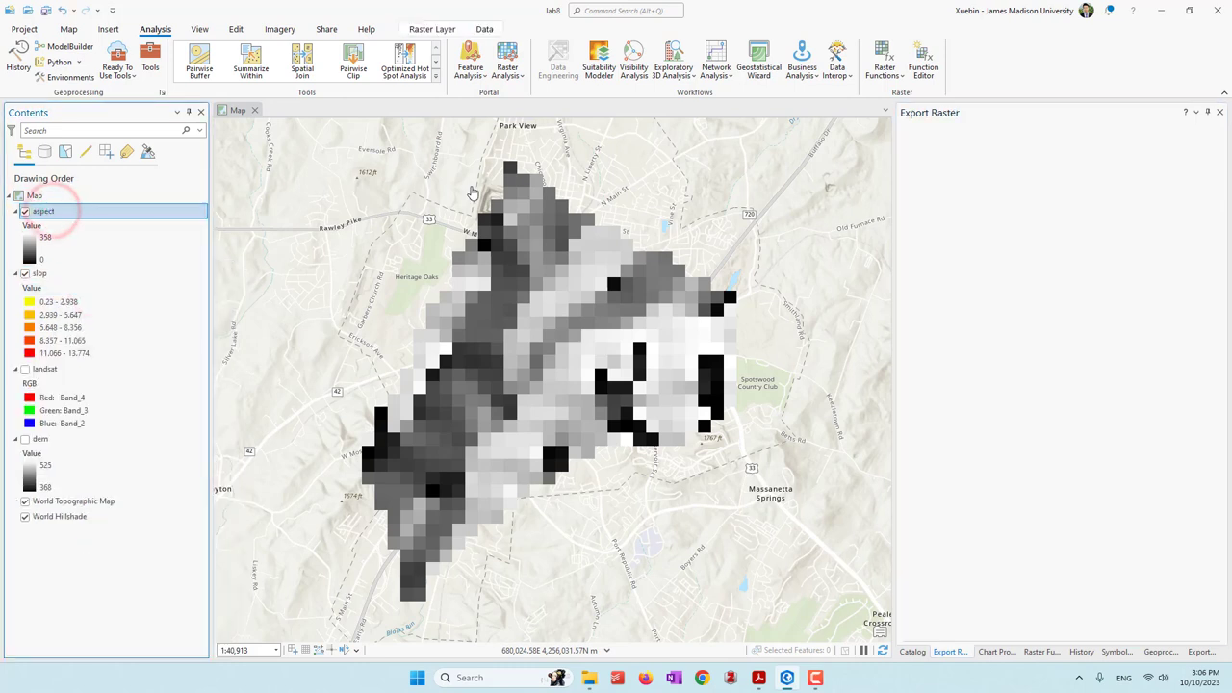
pyautogui.click(416, 28)
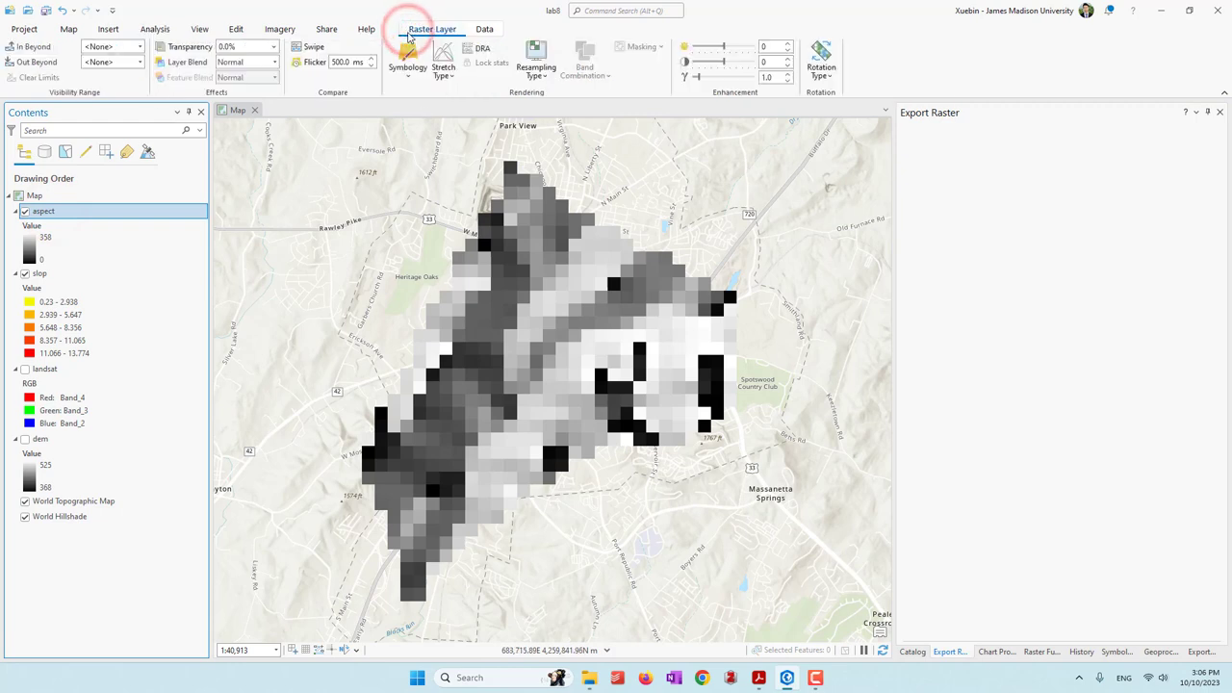
pyautogui.click(416, 81)
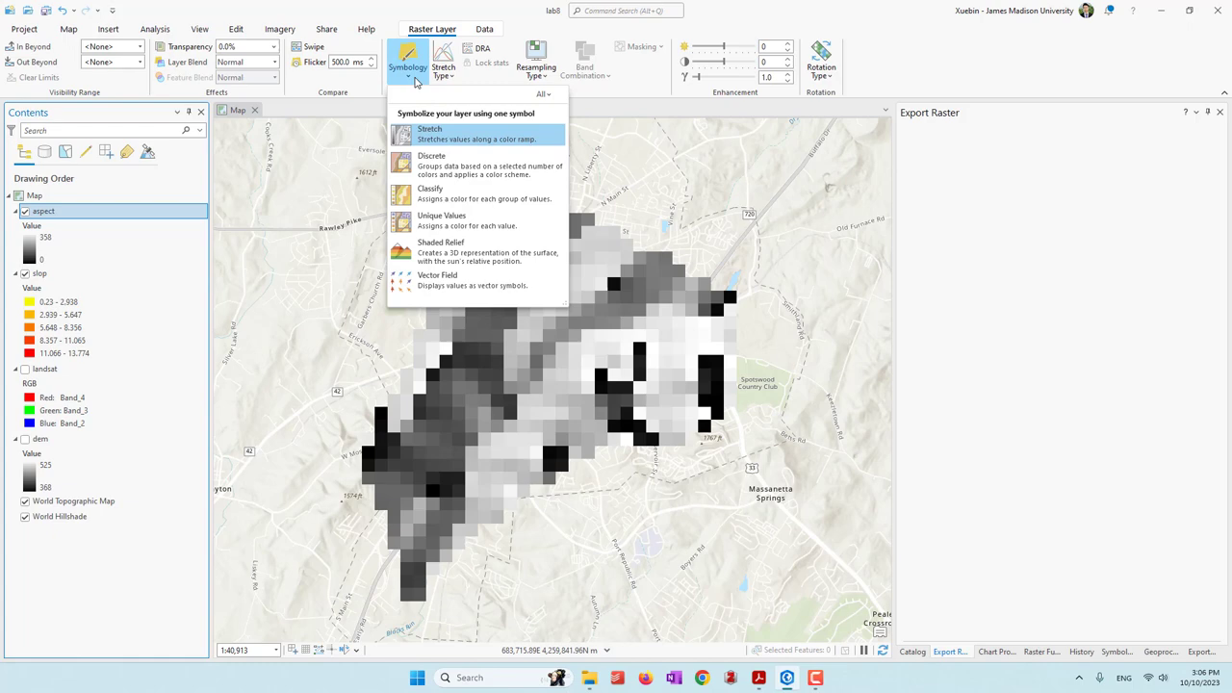
pyautogui.click(456, 288)
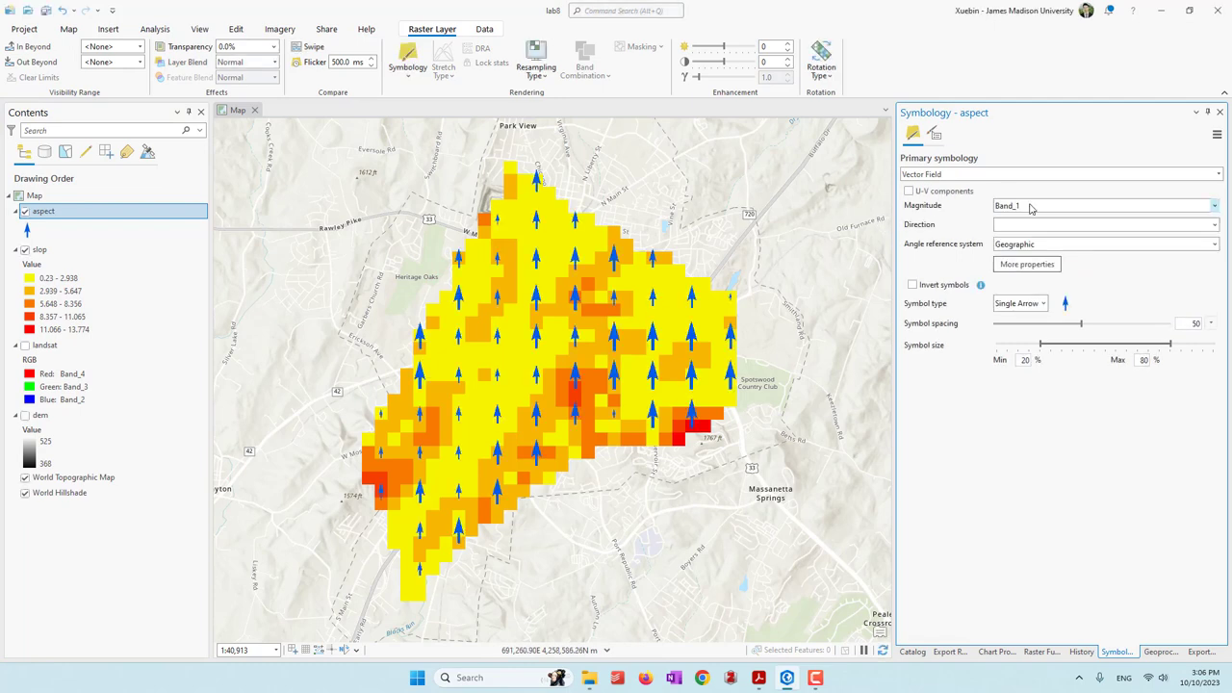
pyautogui.click(1028, 206)
pyautogui.click(1006, 218)
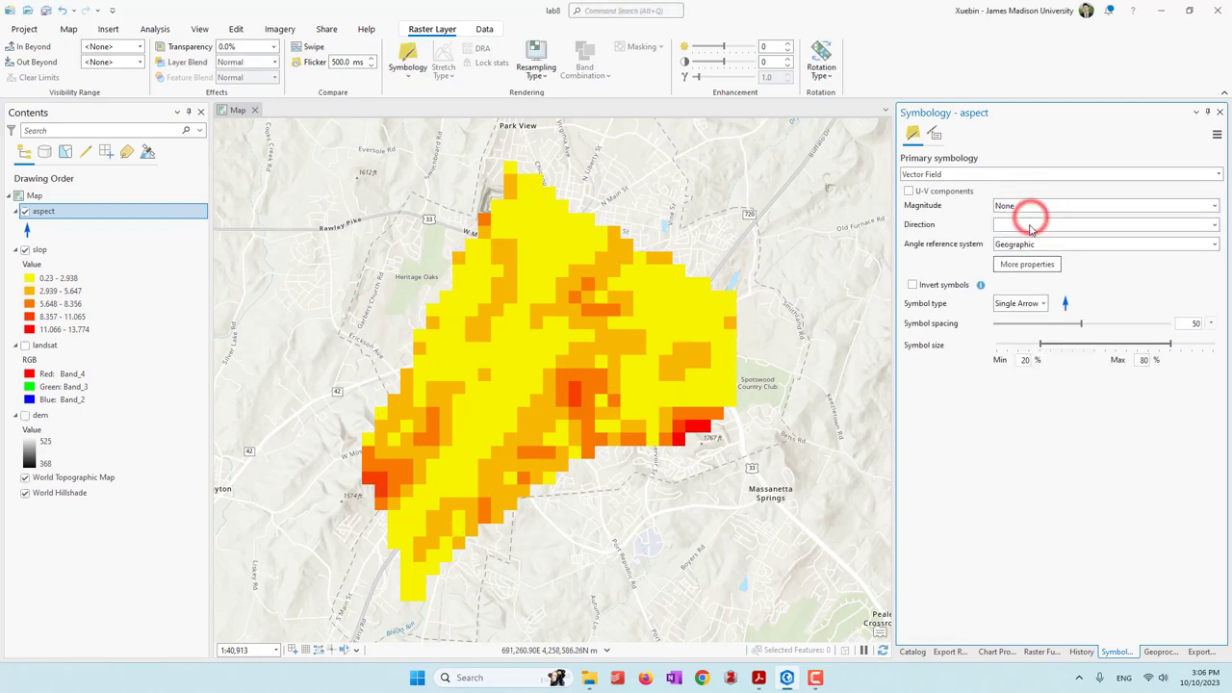
pyautogui.click(1018, 224)
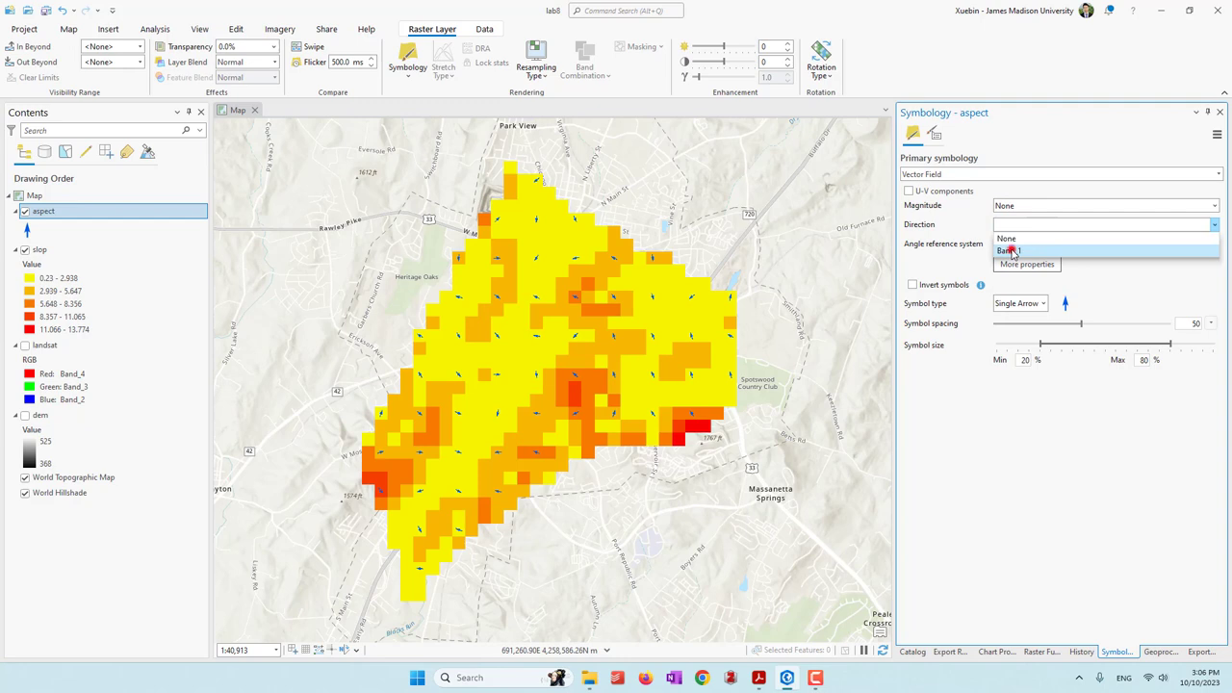
pyautogui.click(1010, 251)
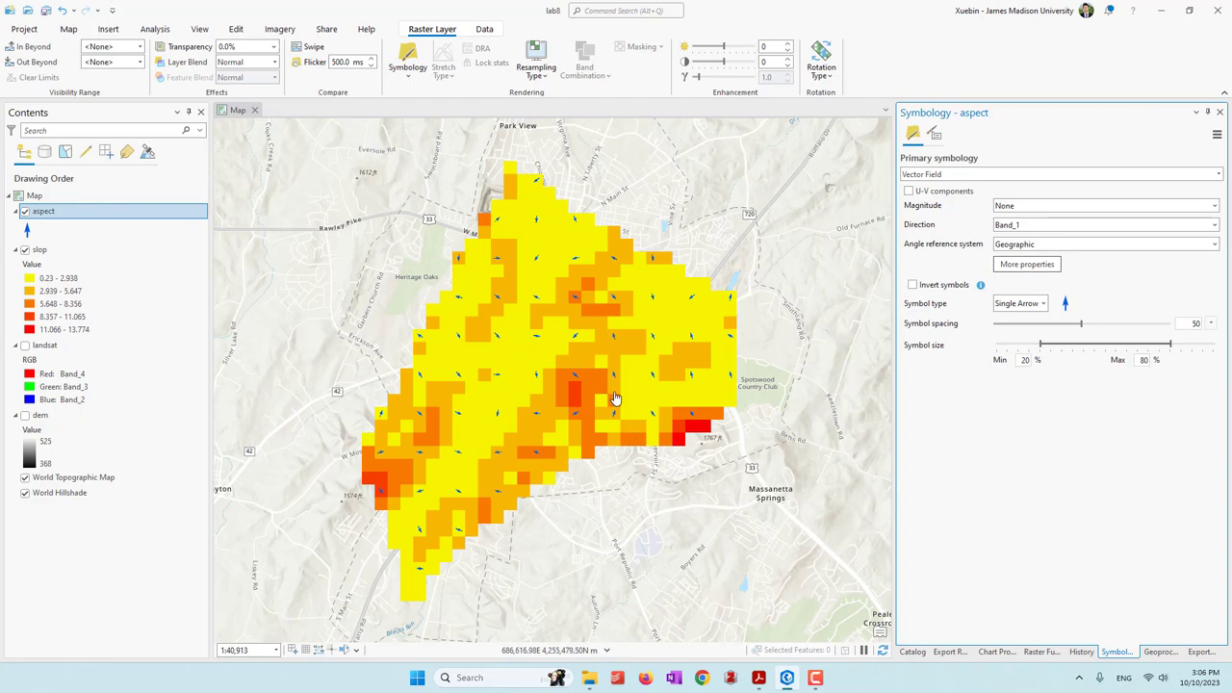
pyautogui.scroll(2, 654, 393)
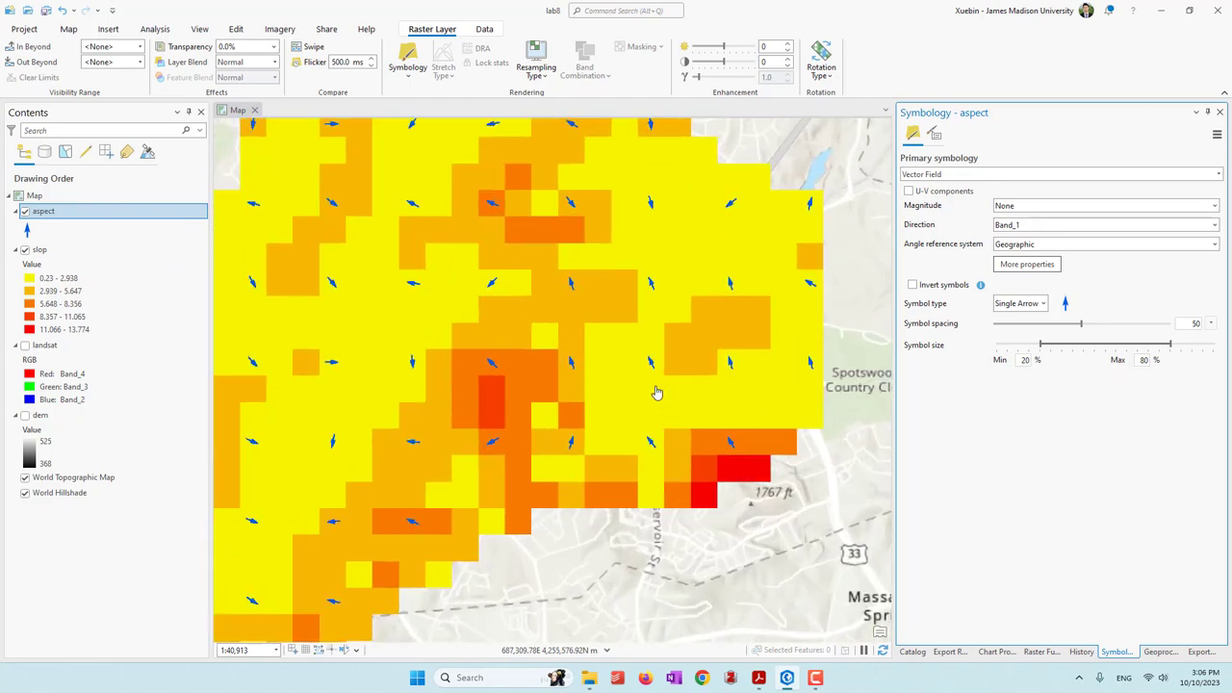
pyautogui.scroll(5, 654, 392)
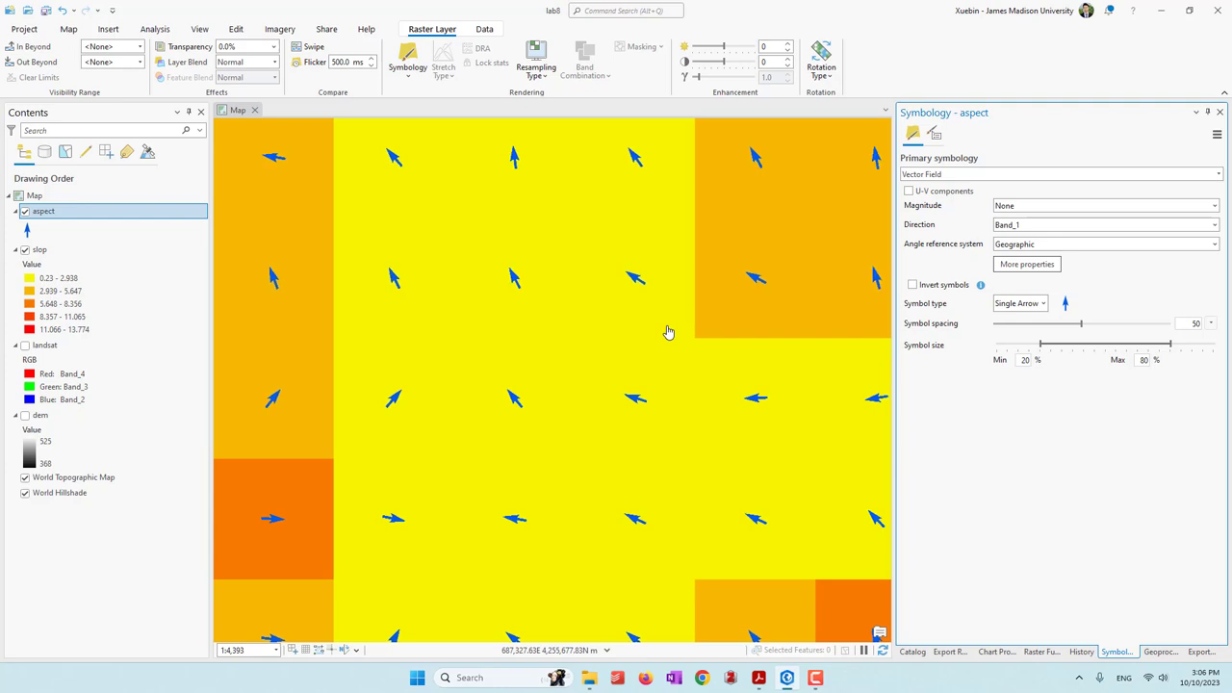
pyautogui.scroll(-5, 666, 333)
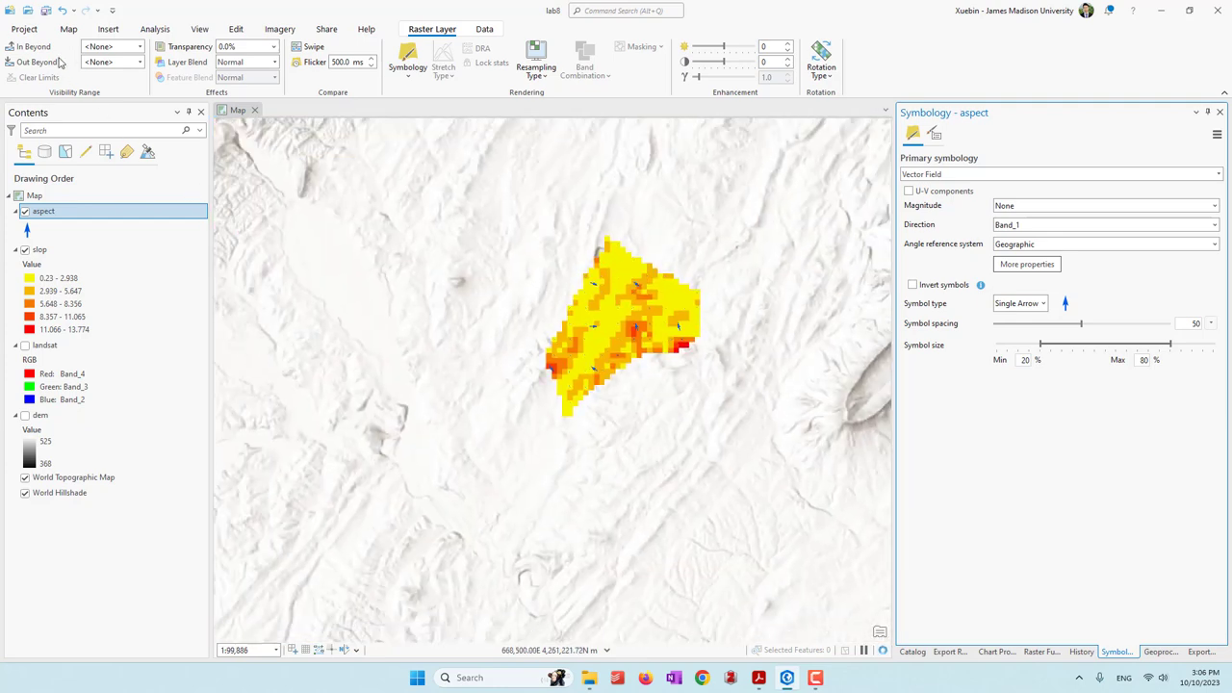
# Save the lab8 project, hide slop and aspect, and turn on dem
pyautogui.click(45, 10)
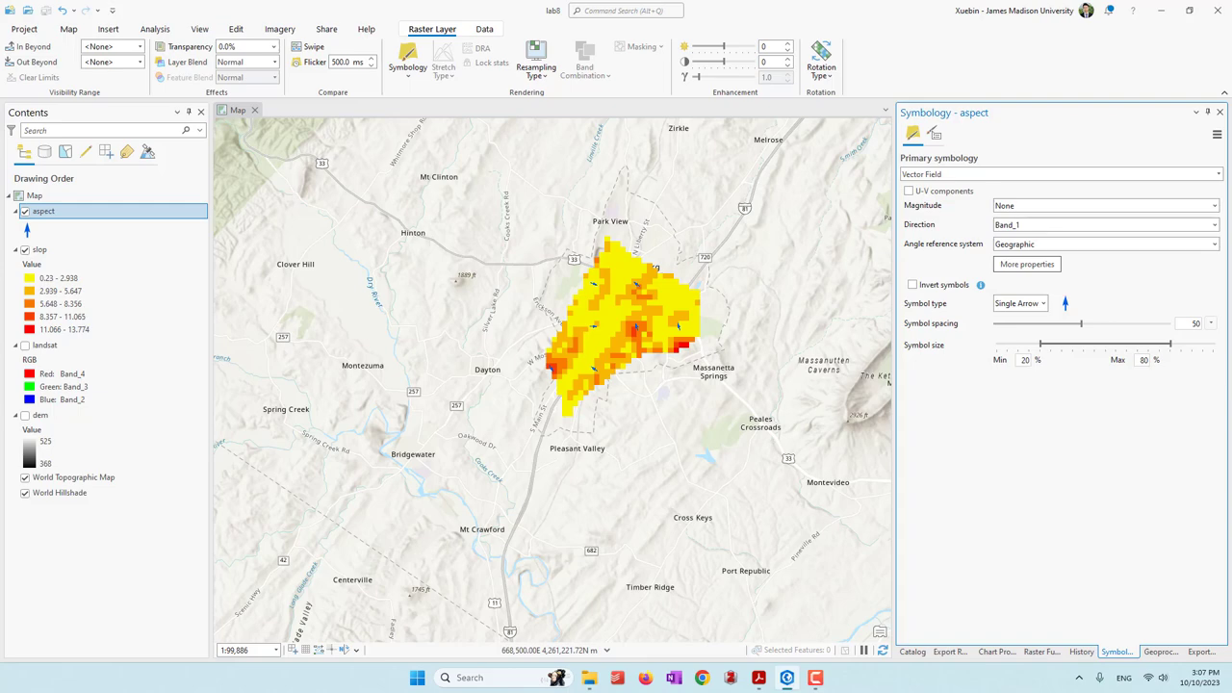
pyautogui.scroll(3, 657, 290)
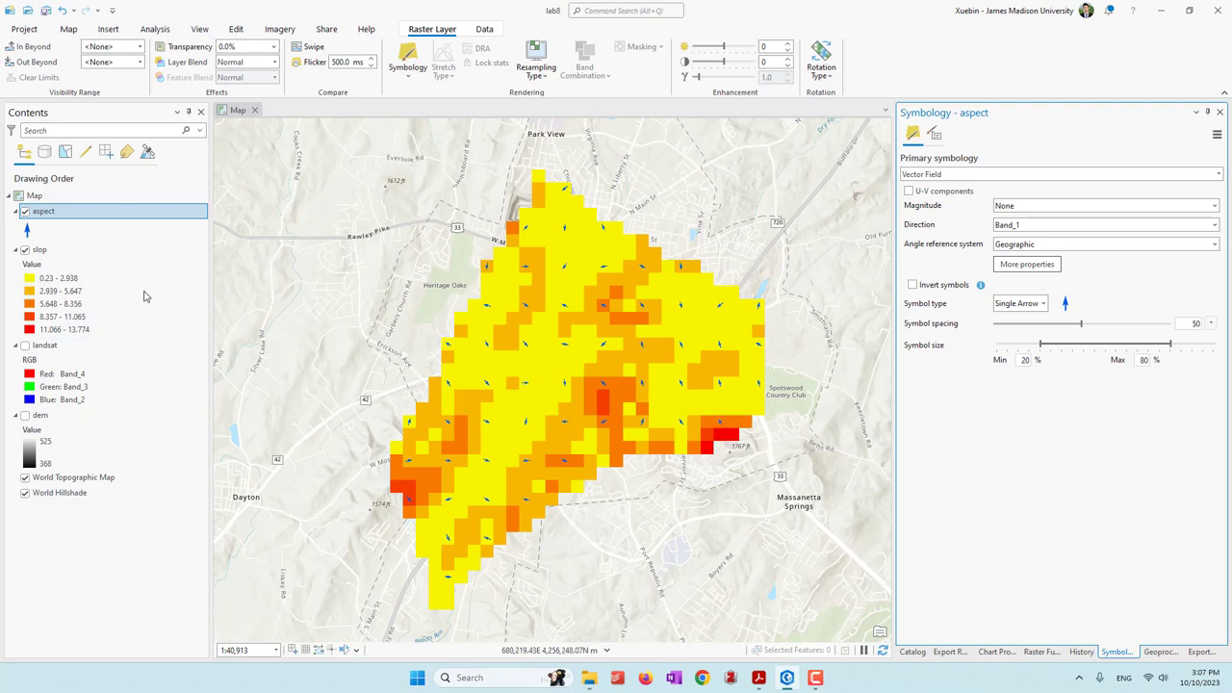
pyautogui.click(25, 250)
pyautogui.click(25, 211)
pyautogui.click(25, 415)
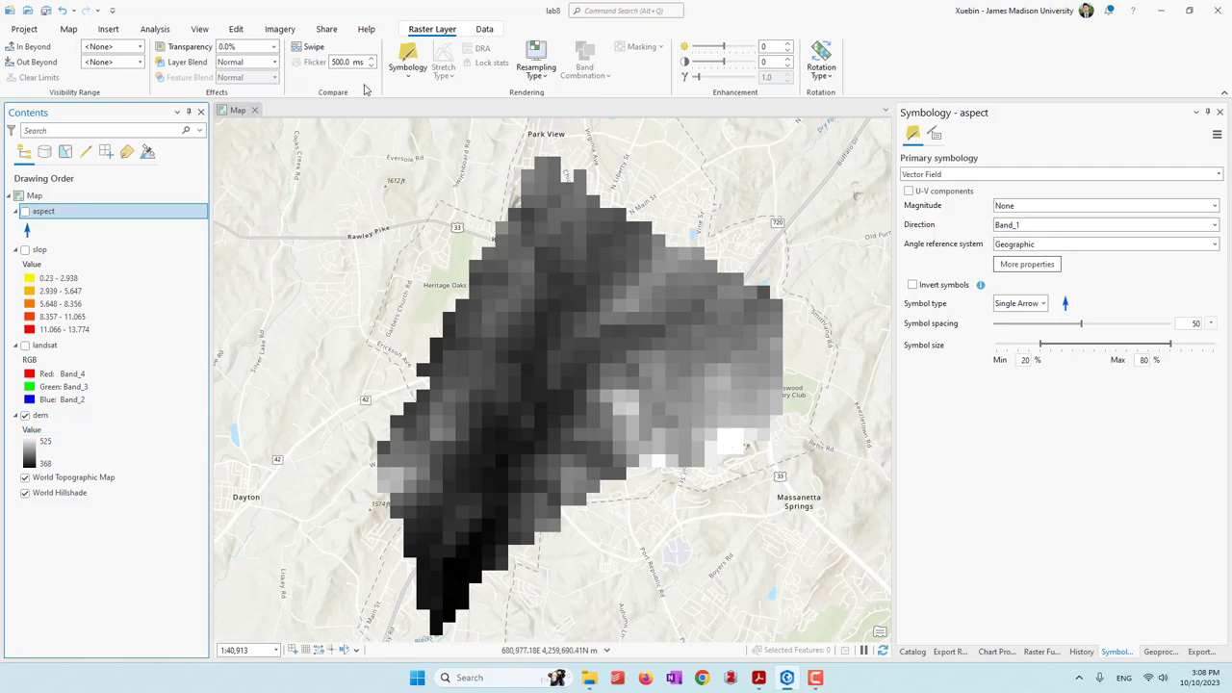
# Search for 'remap' in Raster Functions and open Remap with dem as input
pyautogui.click(155, 29)
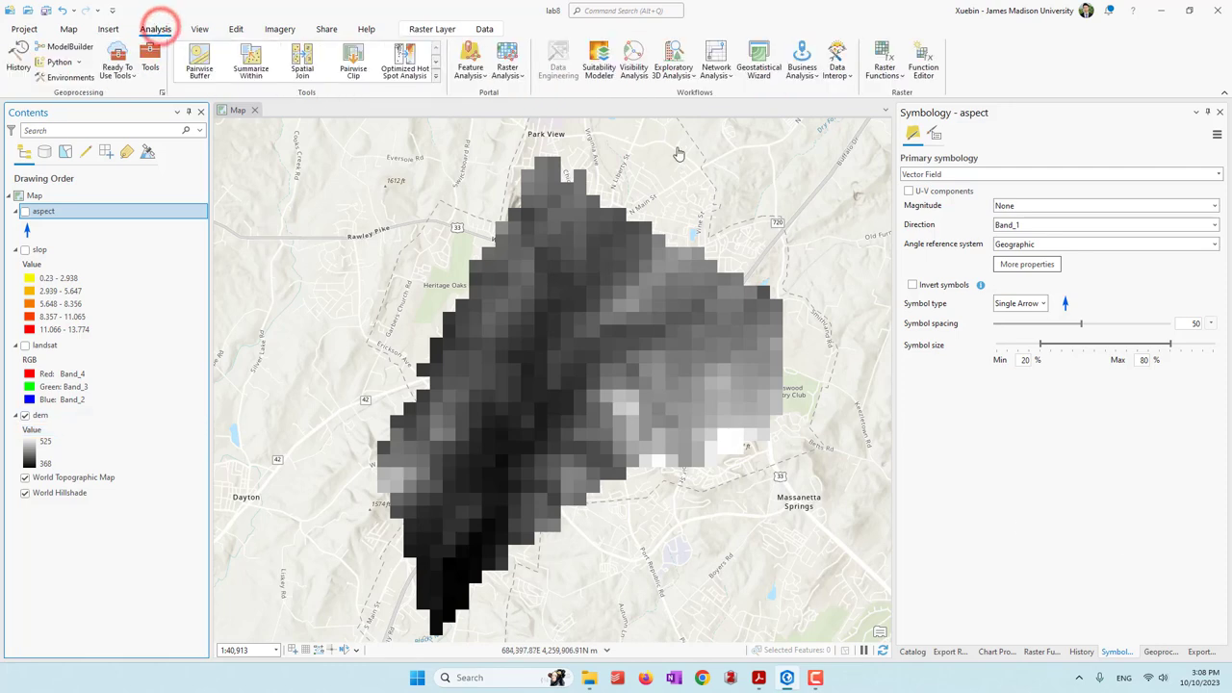
pyautogui.click(882, 56)
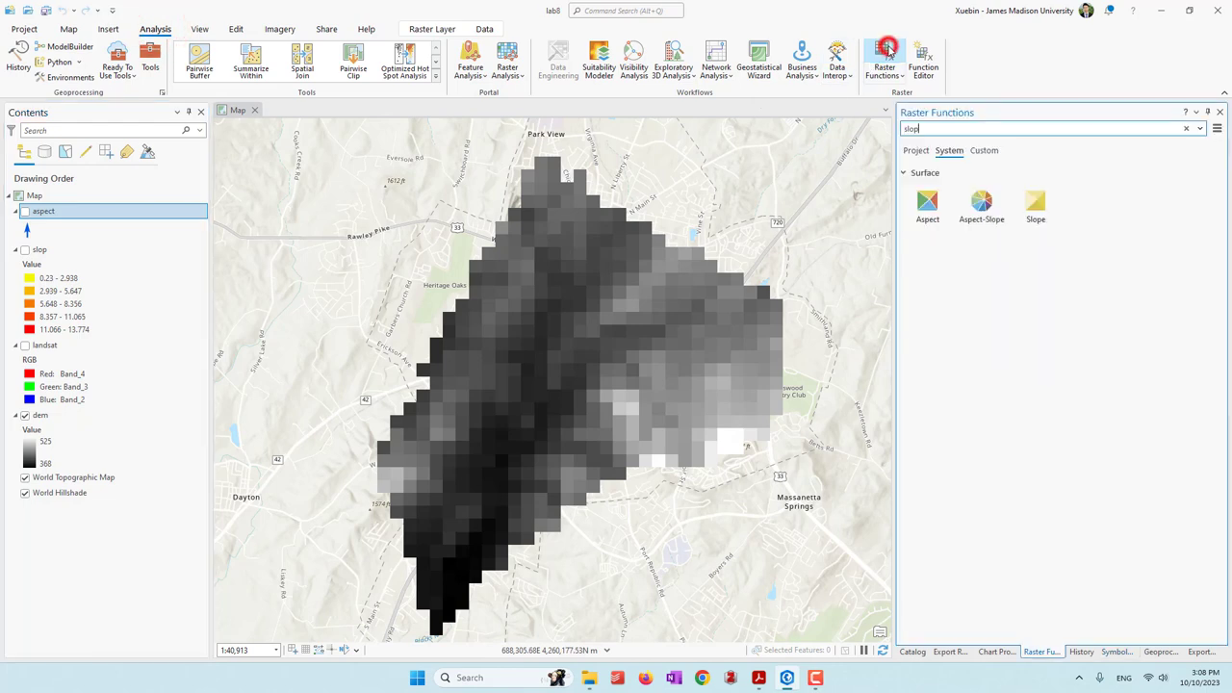
pyautogui.click(954, 125)
pyautogui.press('BackSpace')
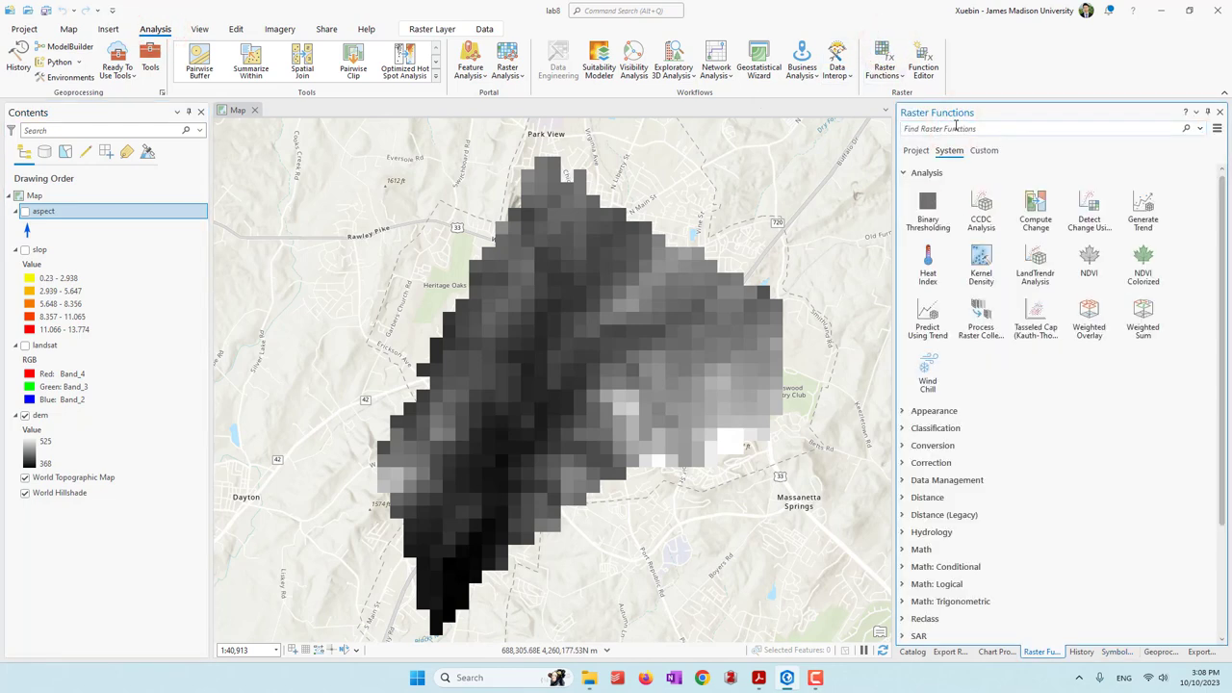
pyautogui.write('remap')
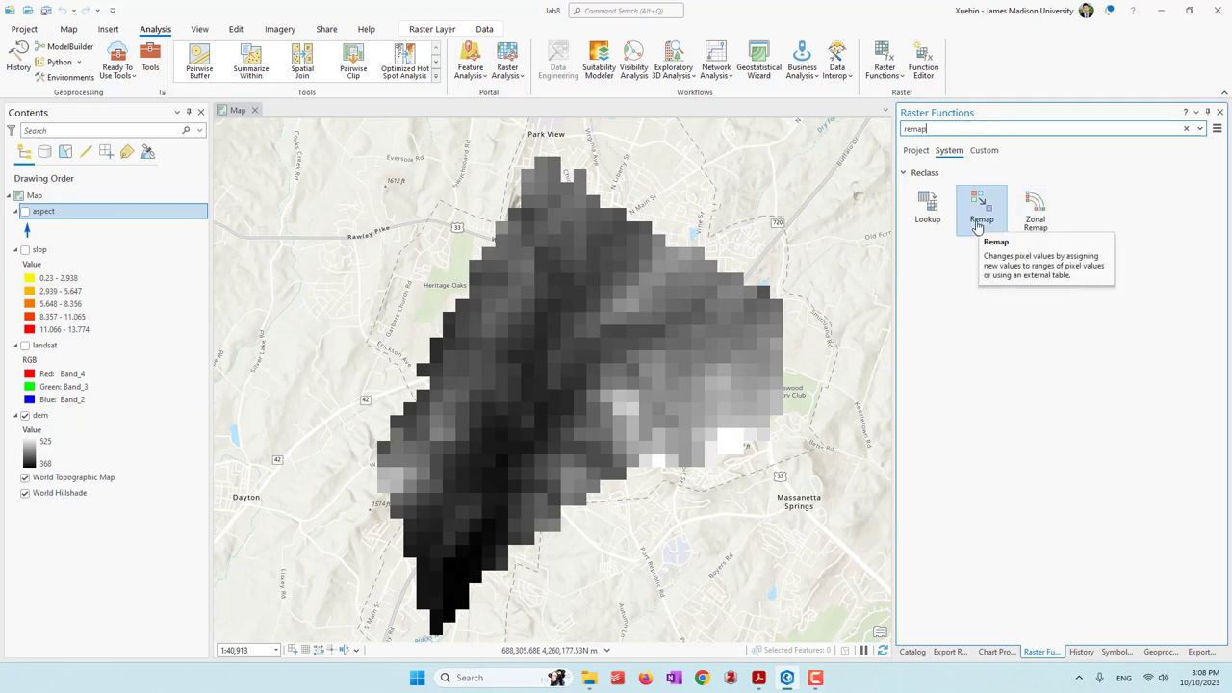
pyautogui.click(991, 210)
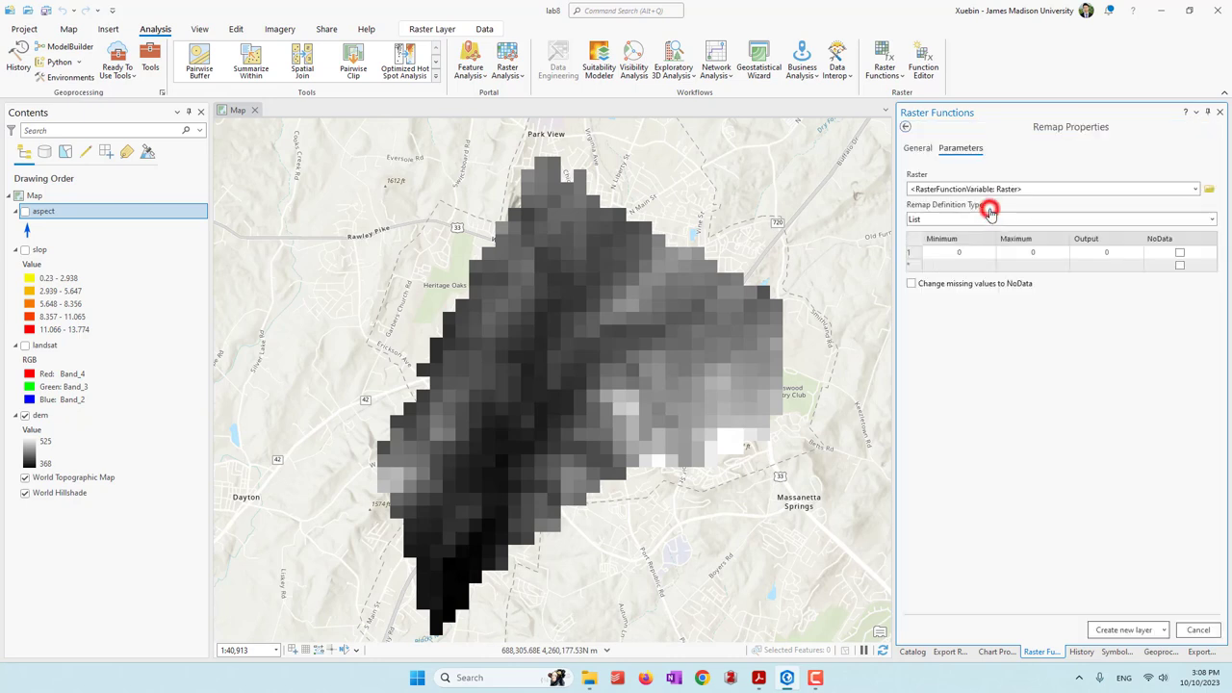
pyautogui.click(1198, 189)
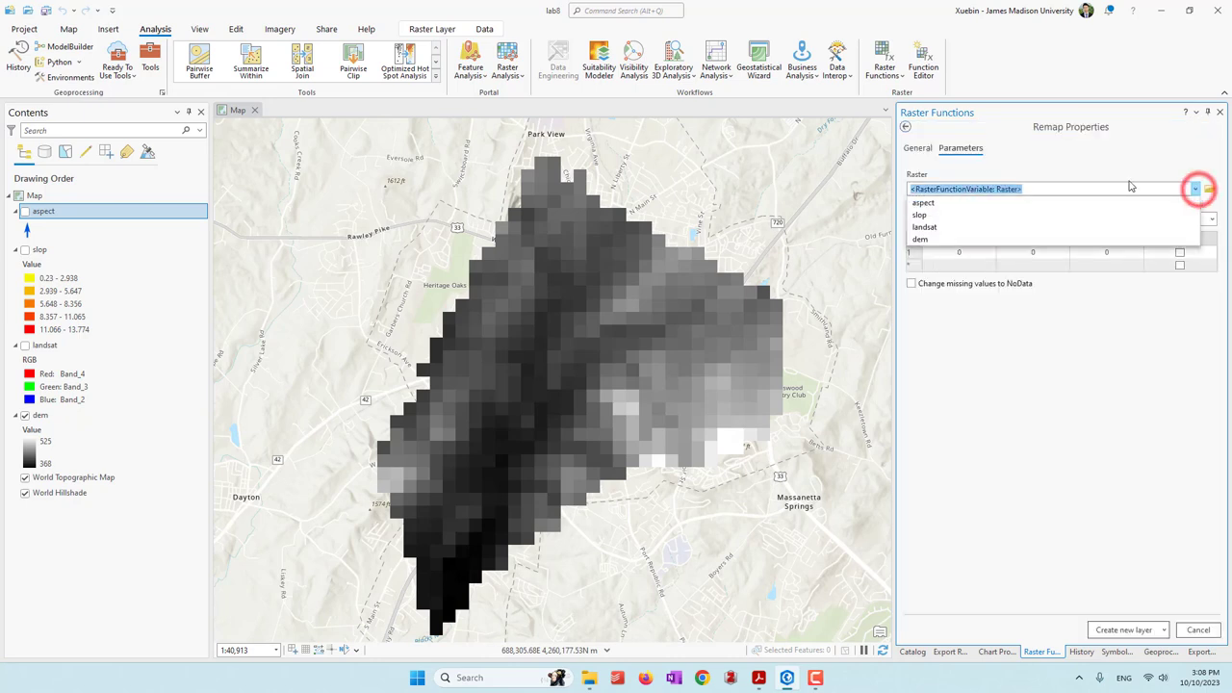
pyautogui.click(926, 241)
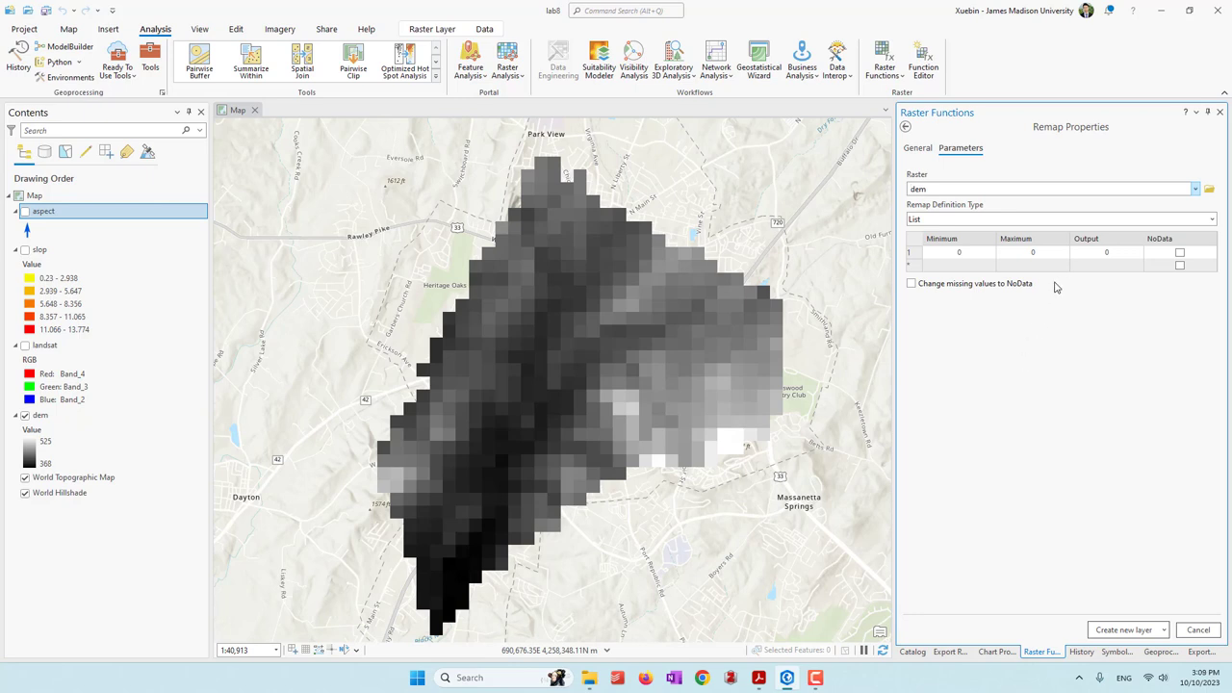
# Add a remap range mapping 500–600 to output value 1
pyautogui.click(972, 259)
pyautogui.click(972, 259)
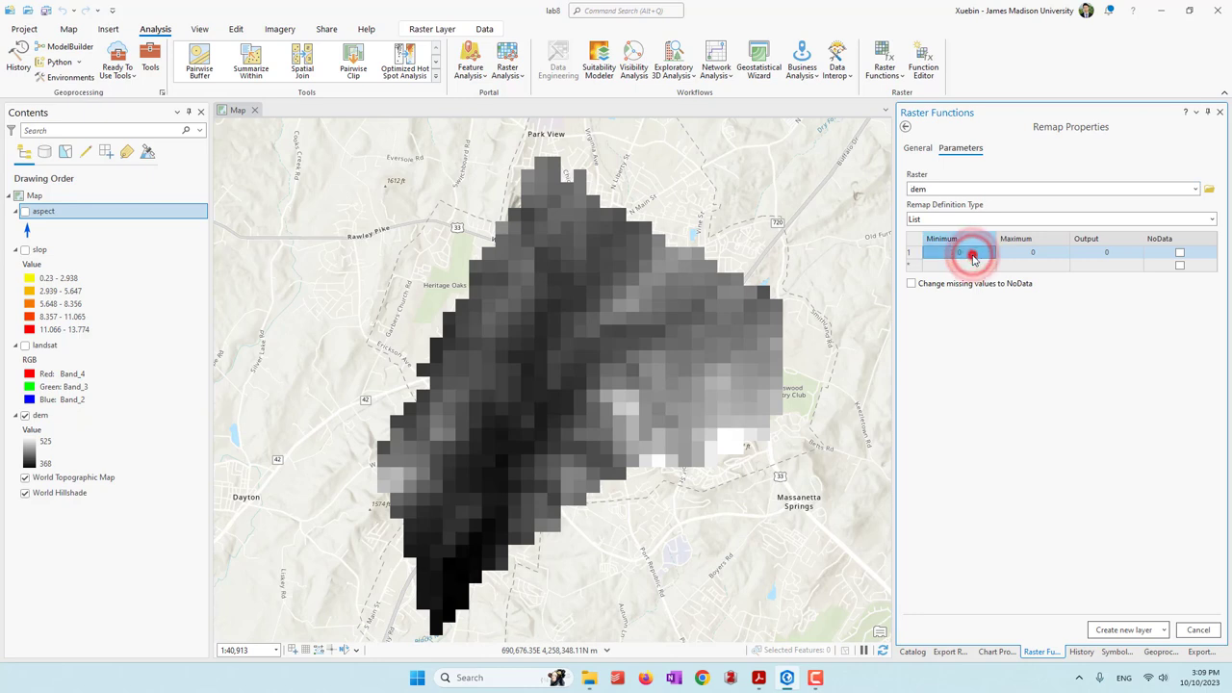
pyautogui.write('50')
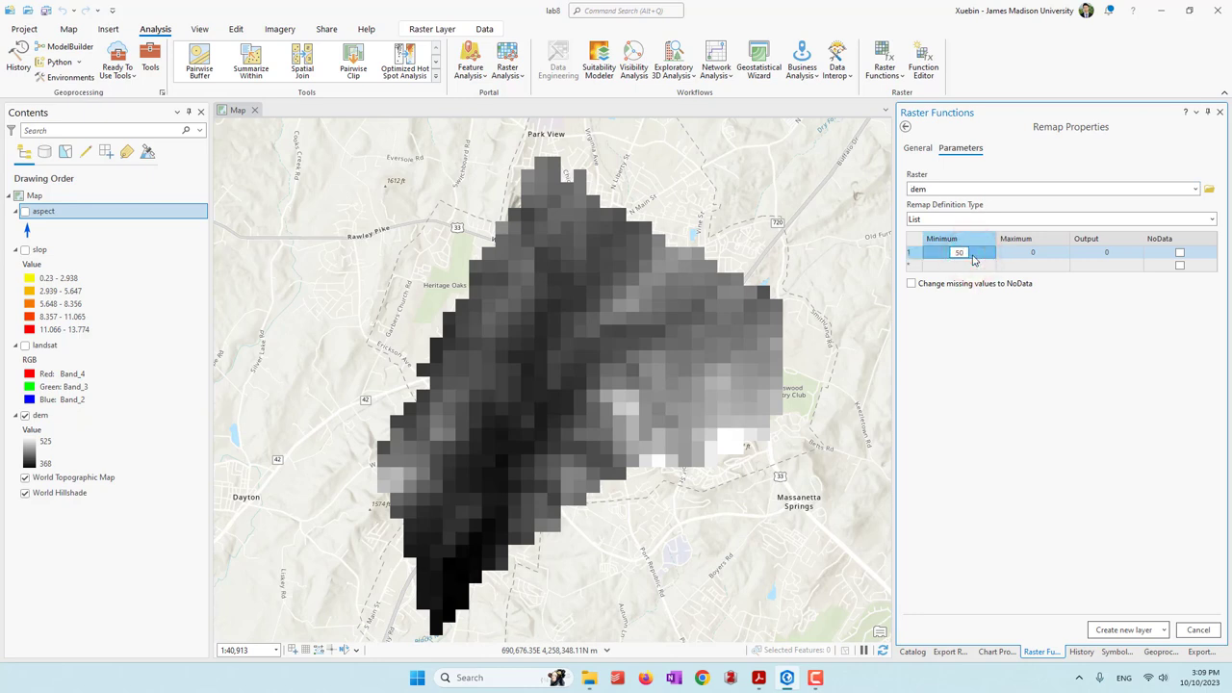
pyautogui.write('0')
pyautogui.click(1007, 257)
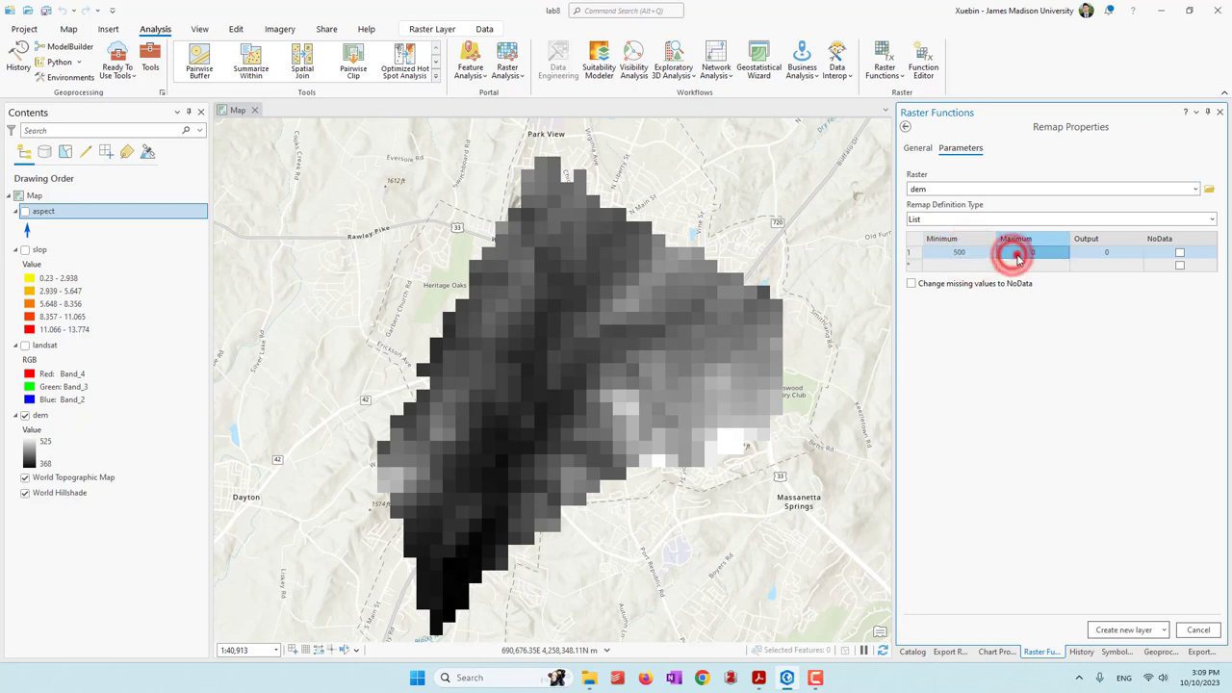
pyautogui.click(1016, 259)
pyautogui.write('600')
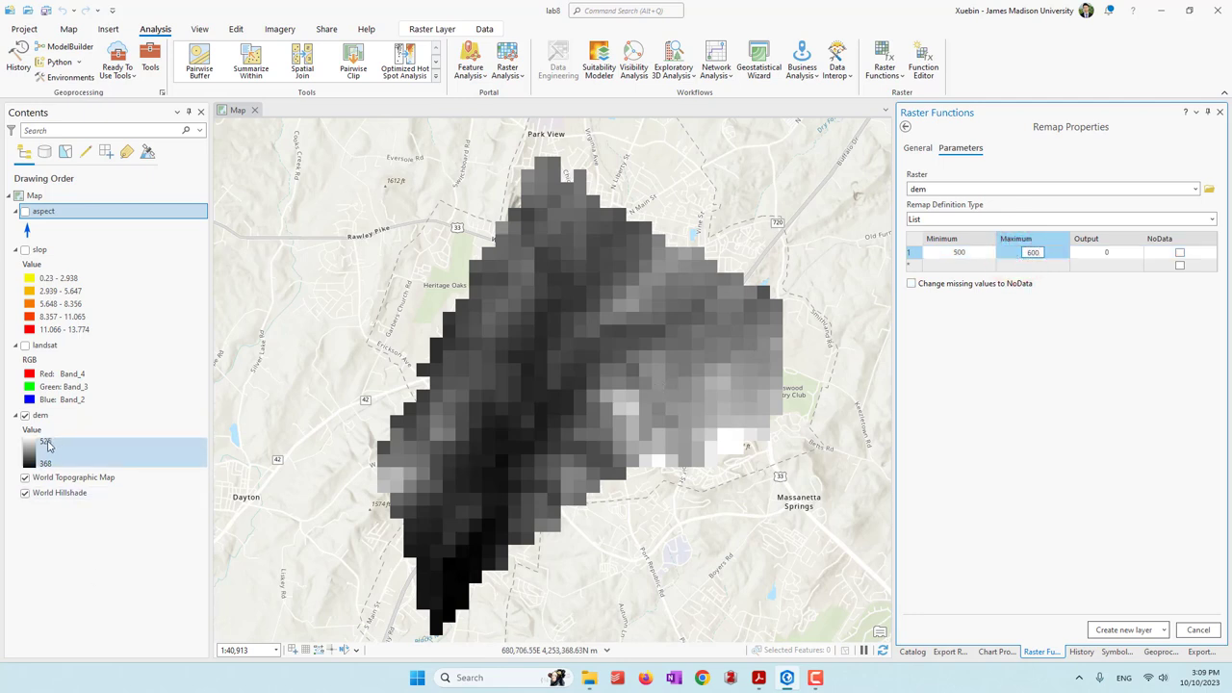
pyautogui.click(1106, 253)
pyautogui.click(1114, 255)
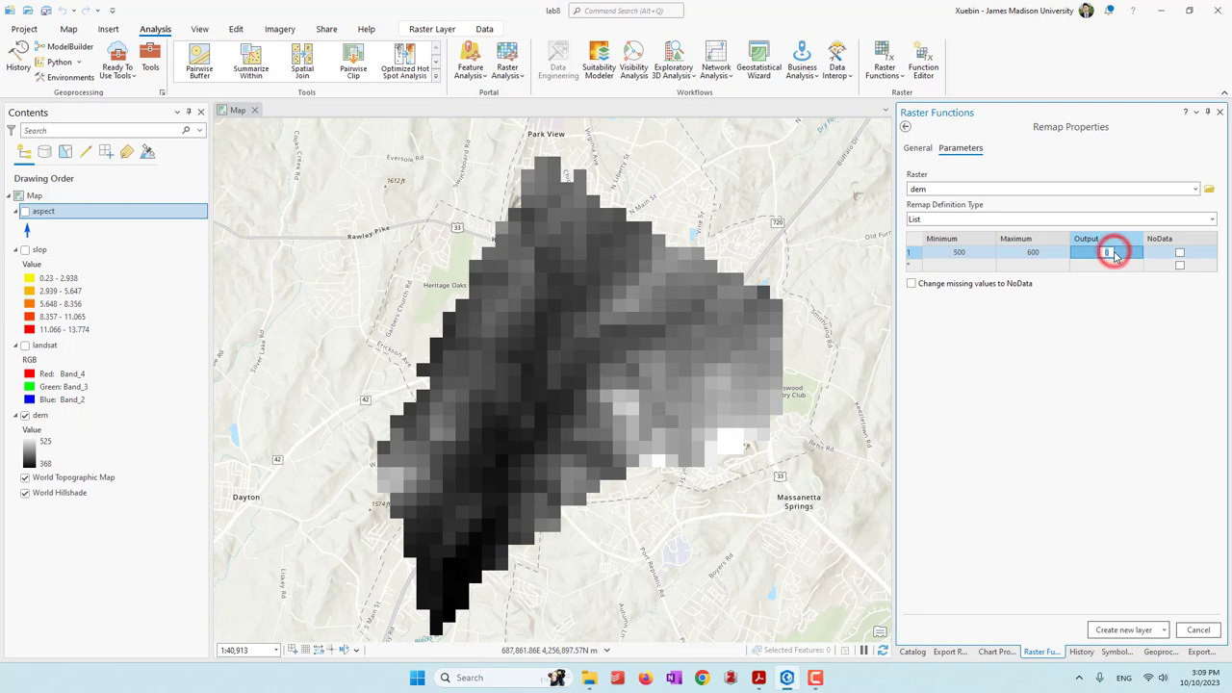
pyautogui.click(1094, 357)
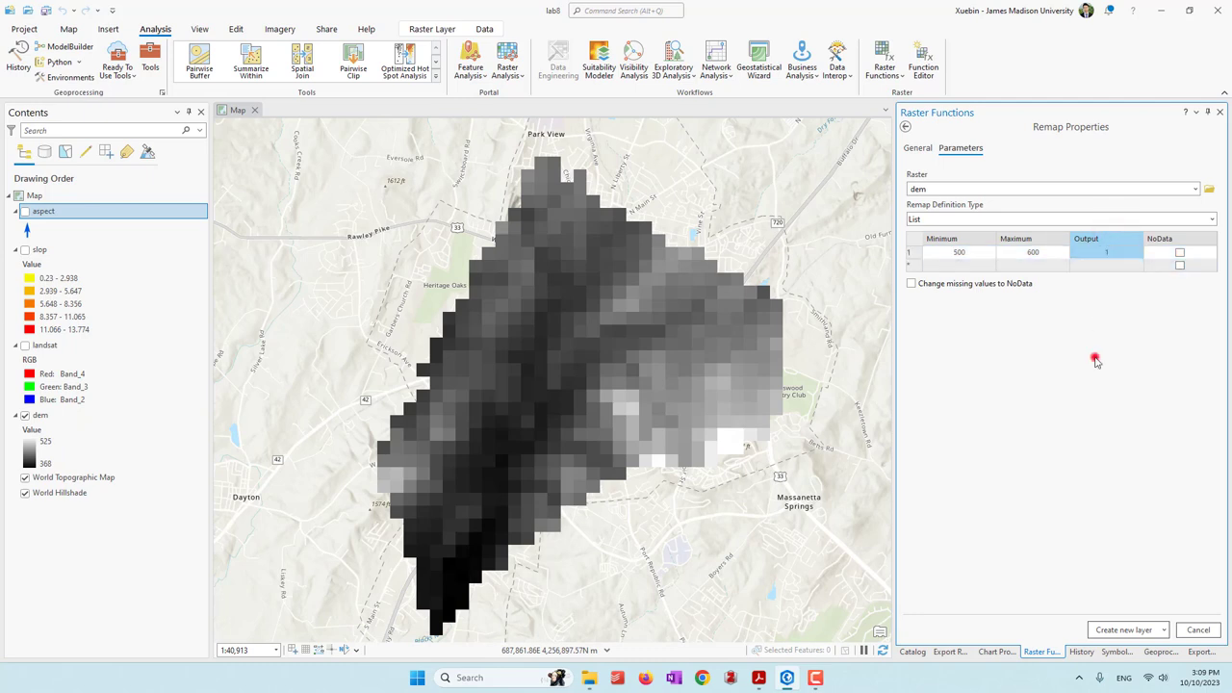
# Add a 0–500 range set to NoData and create the Remap_dem layer
pyautogui.click(958, 269)
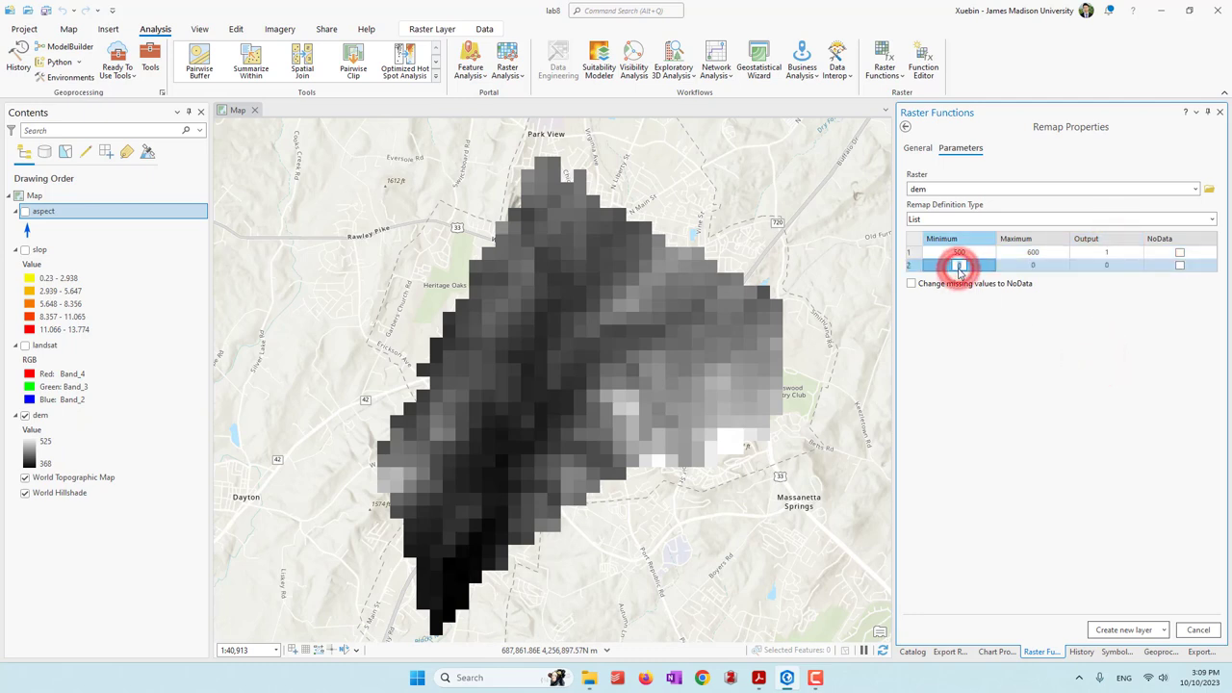
pyautogui.click(1018, 263)
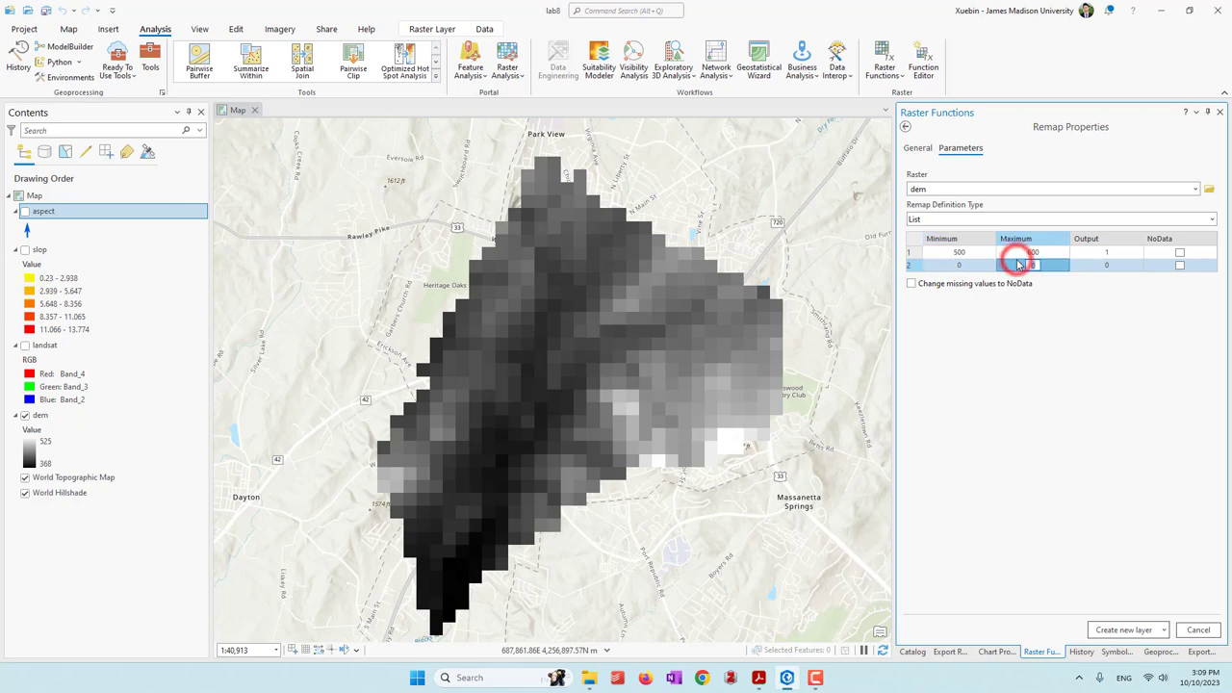
pyautogui.write('500')
pyautogui.click(1102, 294)
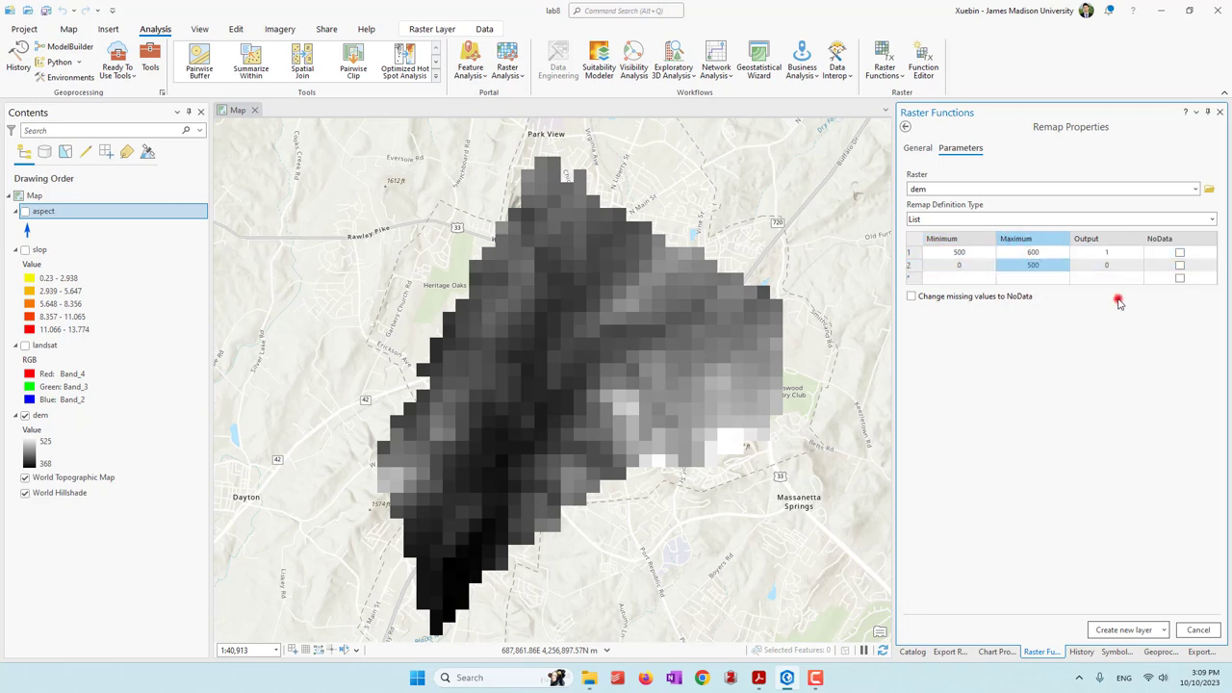
pyautogui.click(1180, 265)
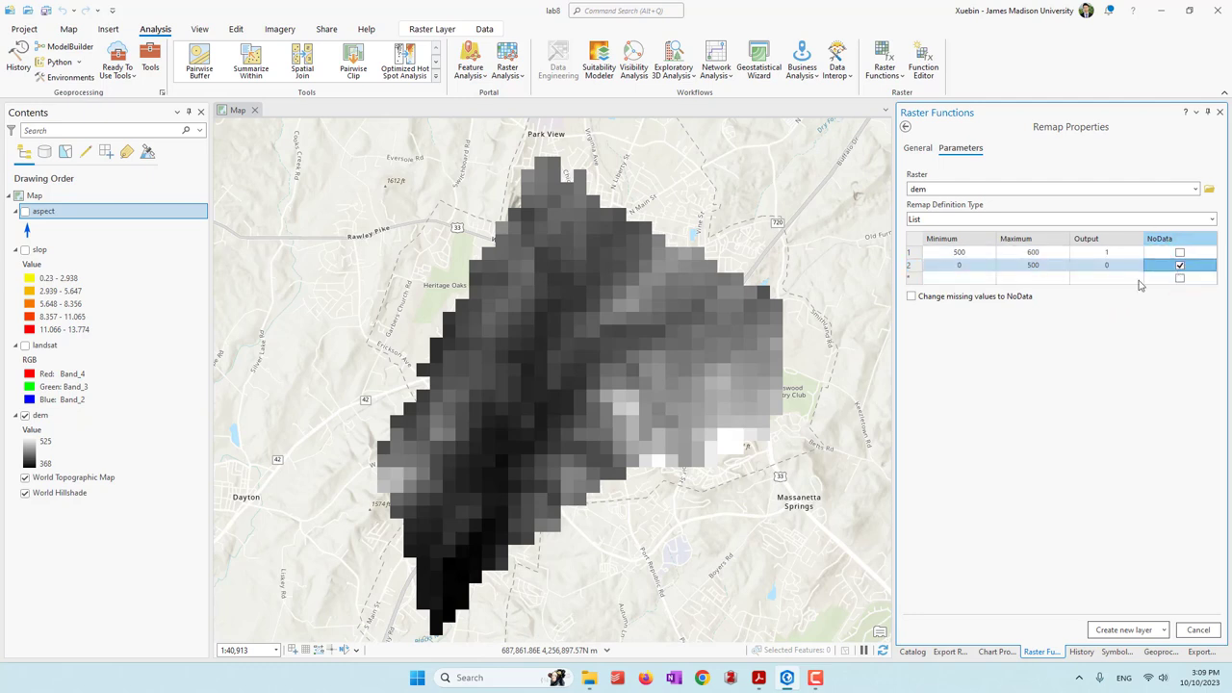
pyautogui.click(976, 503)
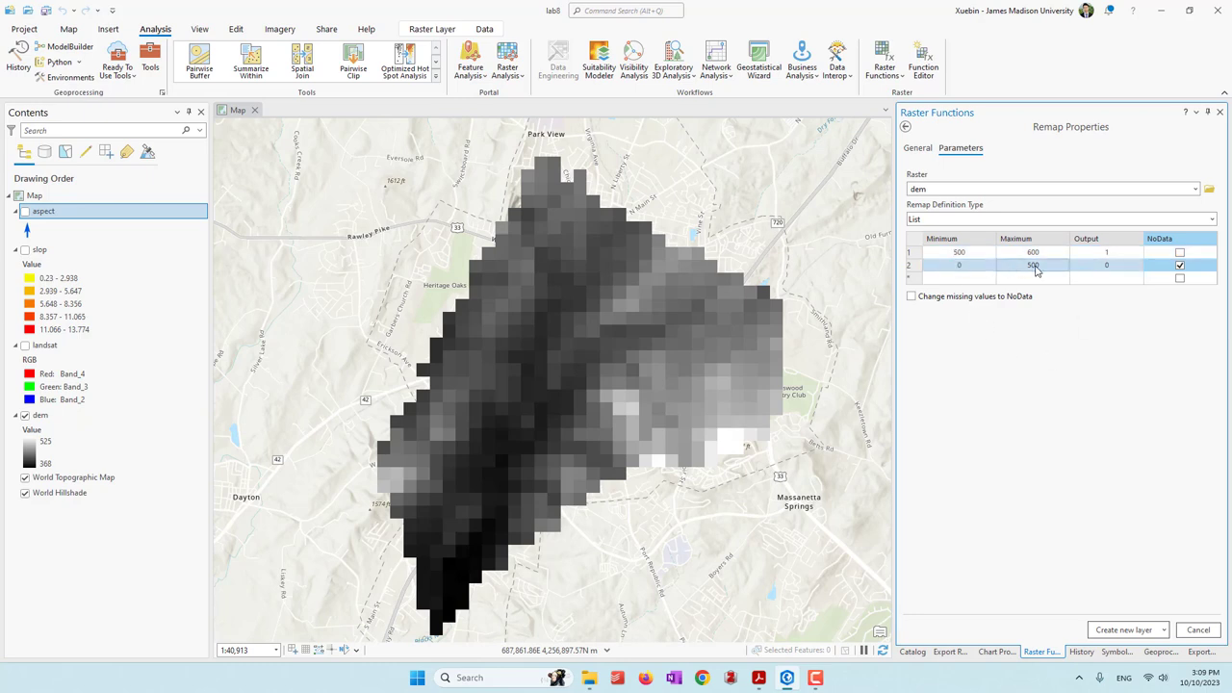
pyautogui.click(1184, 268)
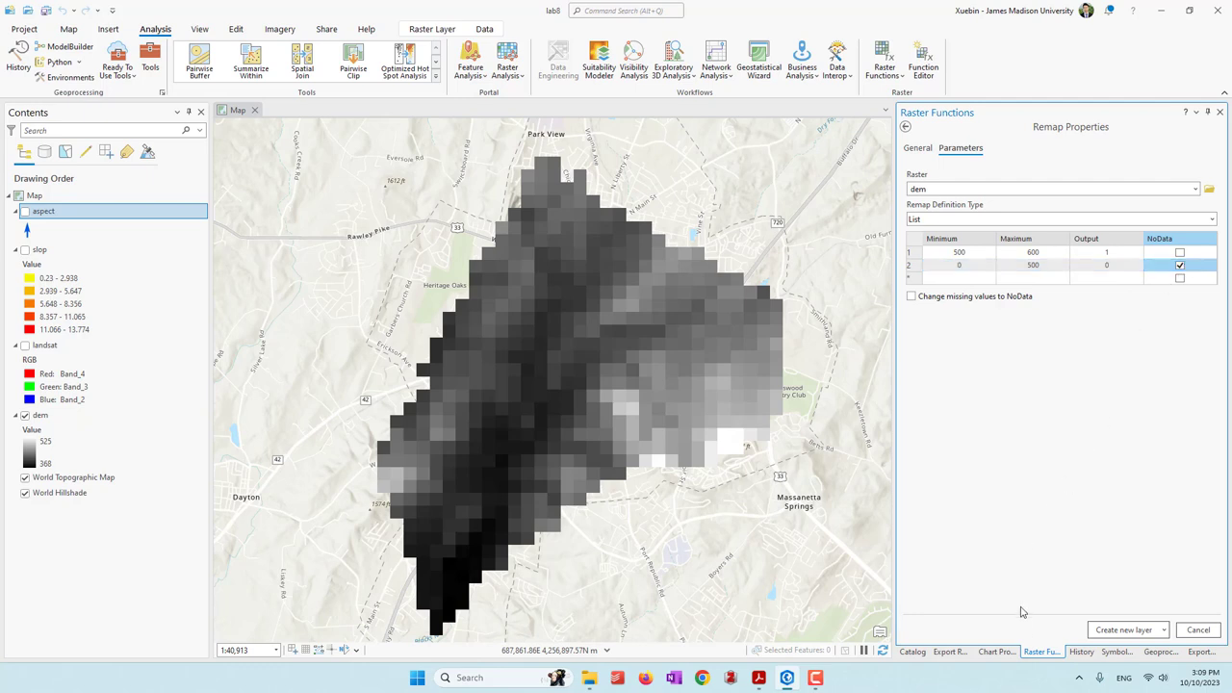
pyautogui.click(1122, 630)
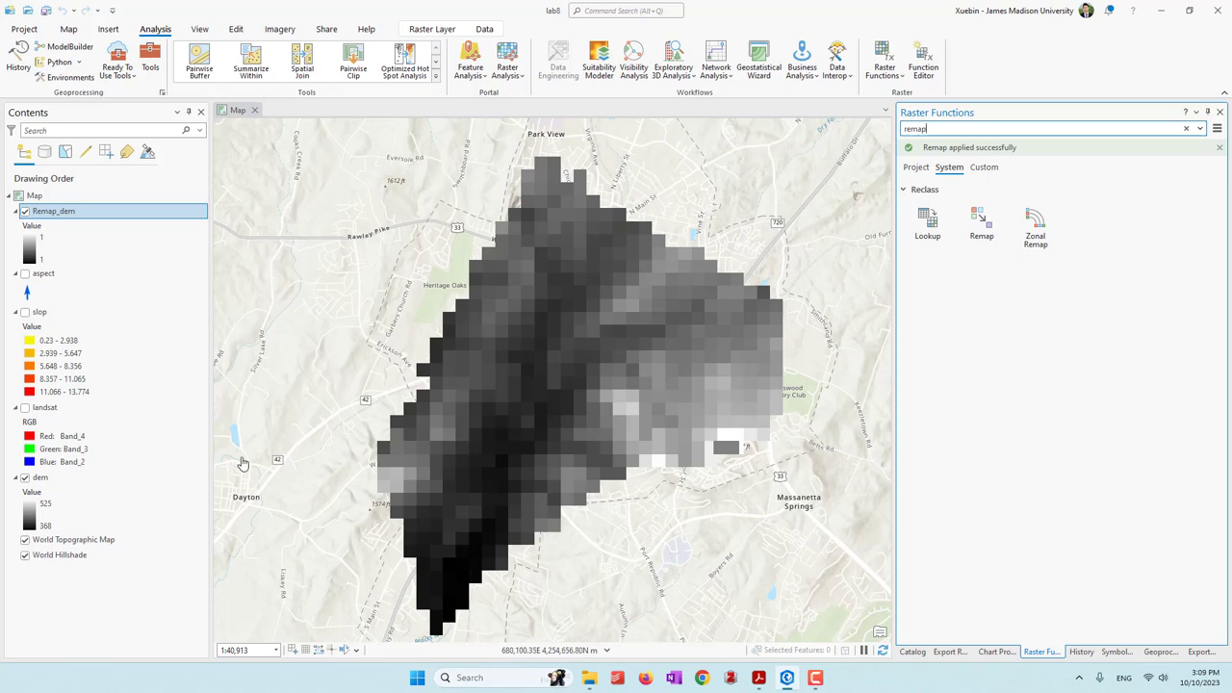
# Hide the dem layer and zoom in and out around the Remap_dem patch
pyautogui.click(24, 478)
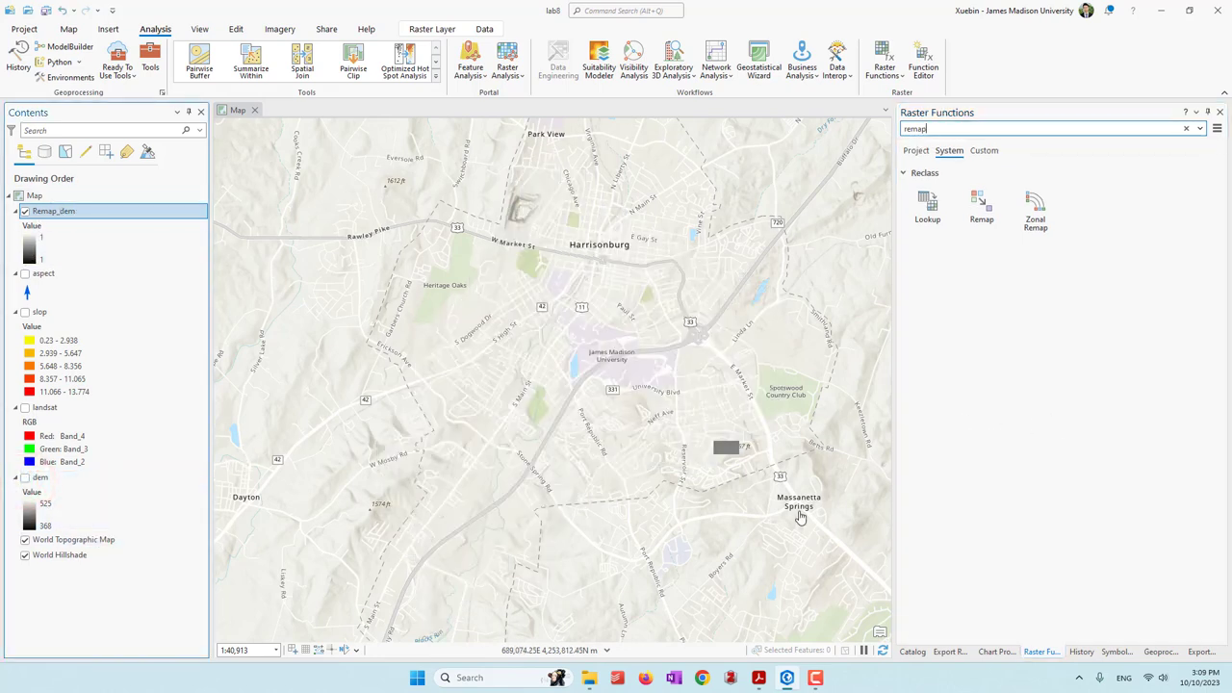
pyautogui.scroll(2, 734, 459)
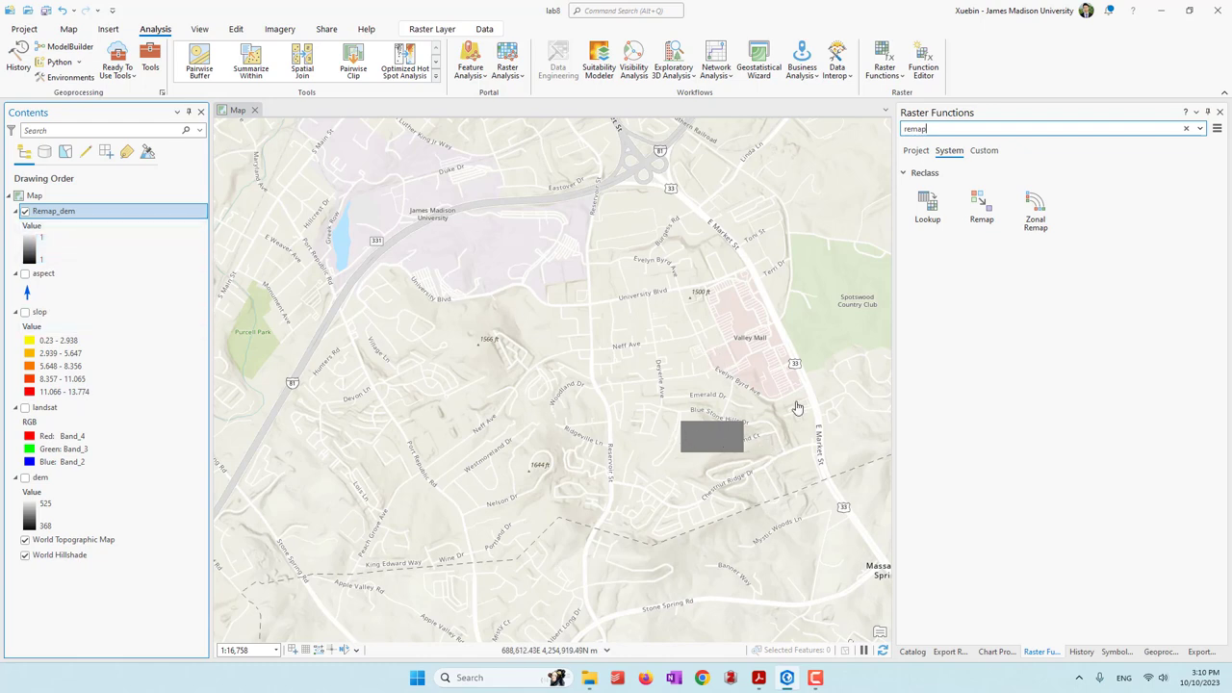
pyautogui.scroll(-2, 796, 408)
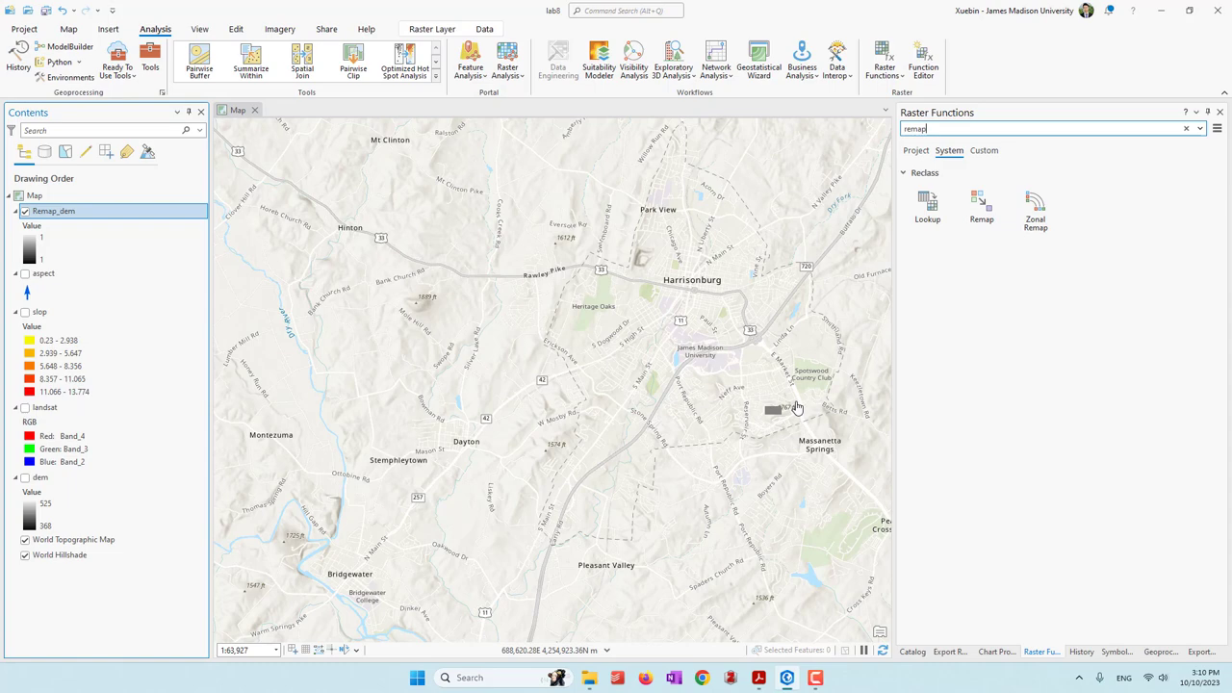
pyautogui.scroll(1, 797, 408)
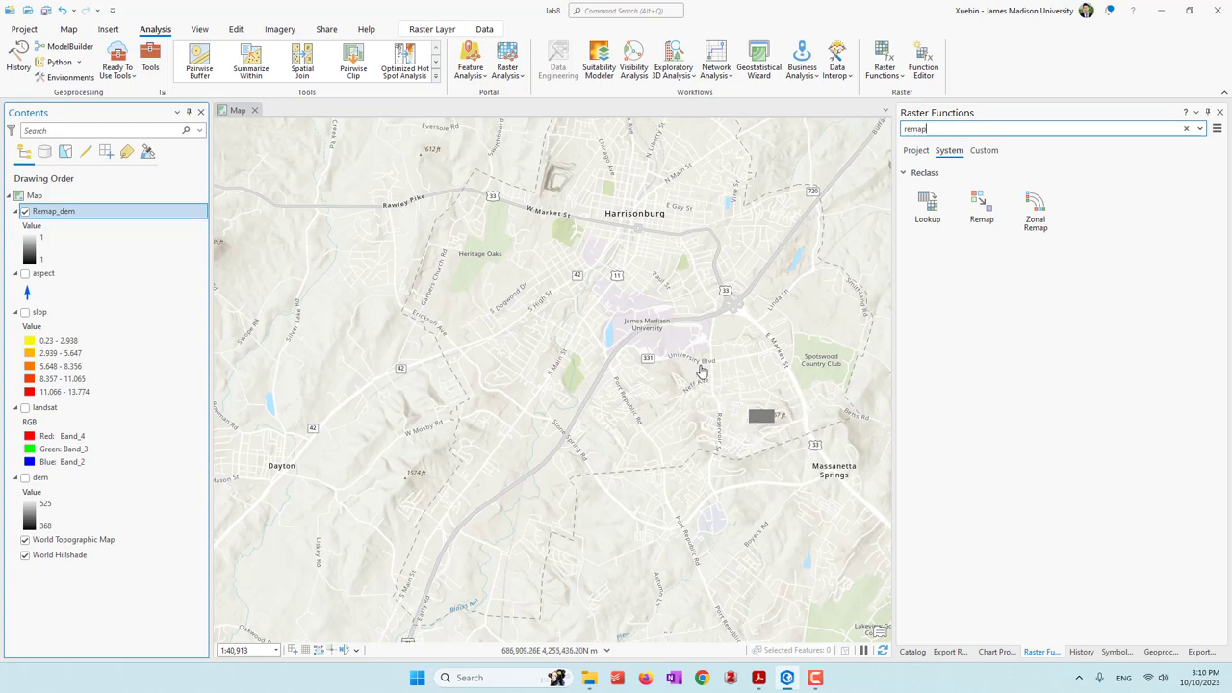
pyautogui.doubleClick(1019, 129)
# Open the Distance Accumulation raster function with Remap_dem as the source raster
pyautogui.press('BackSpace')
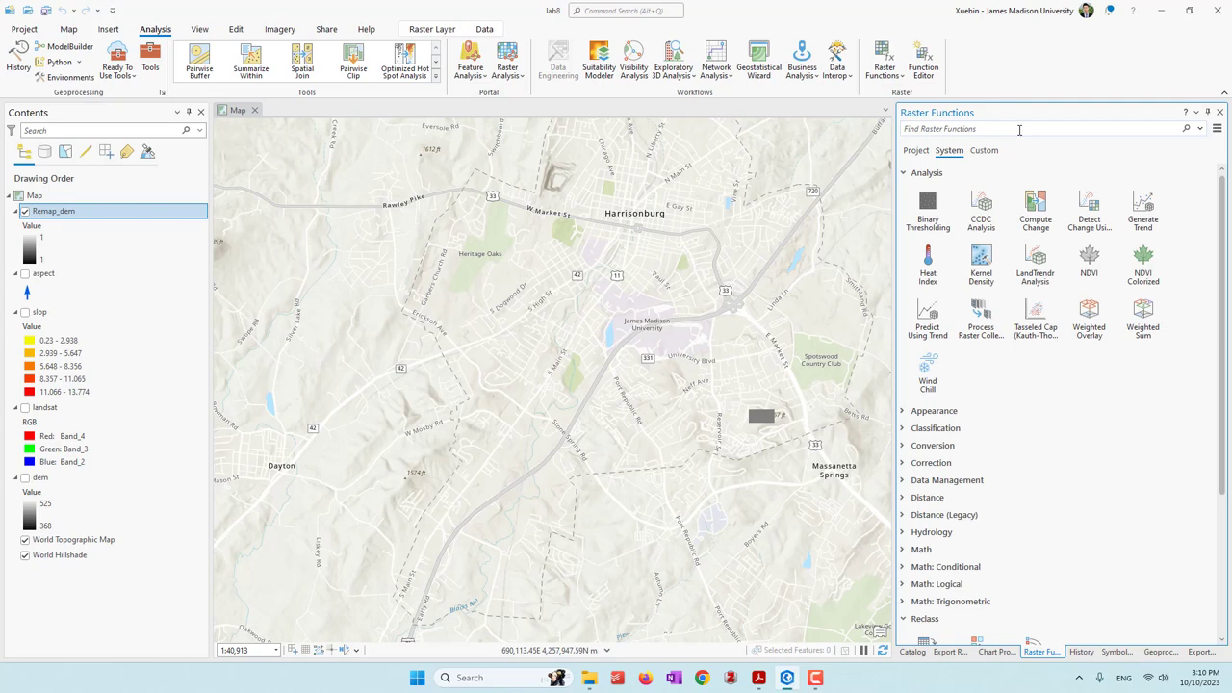
pyautogui.write('distance')
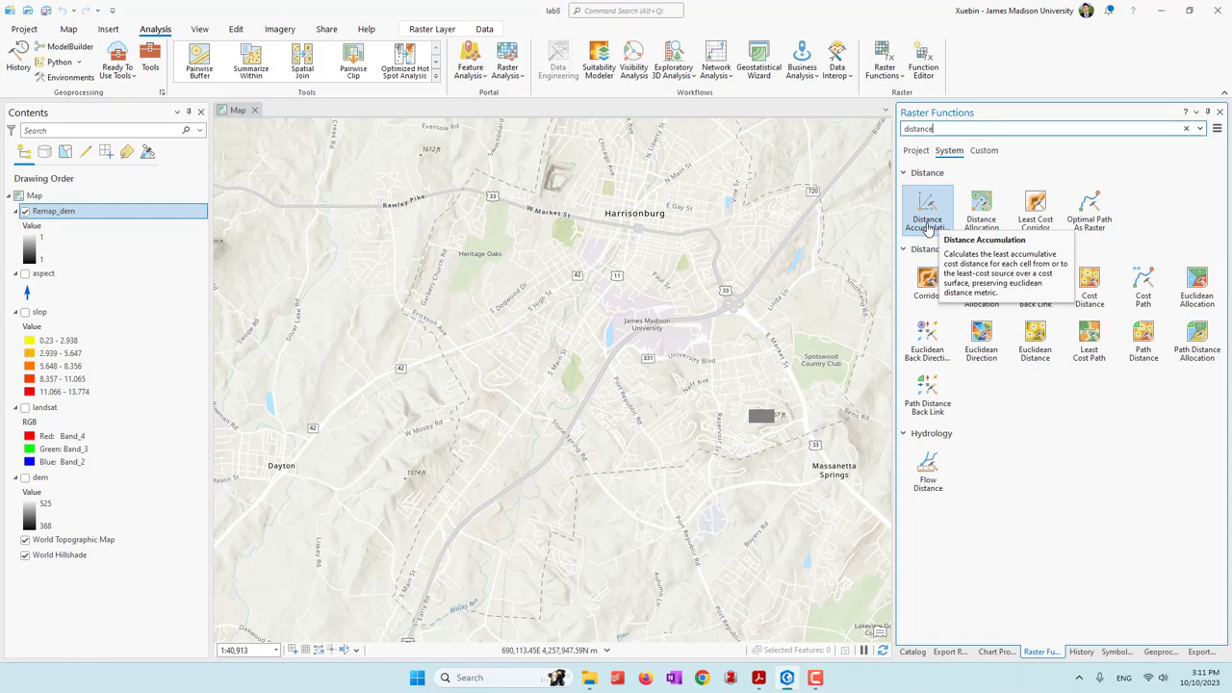
pyautogui.click(927, 223)
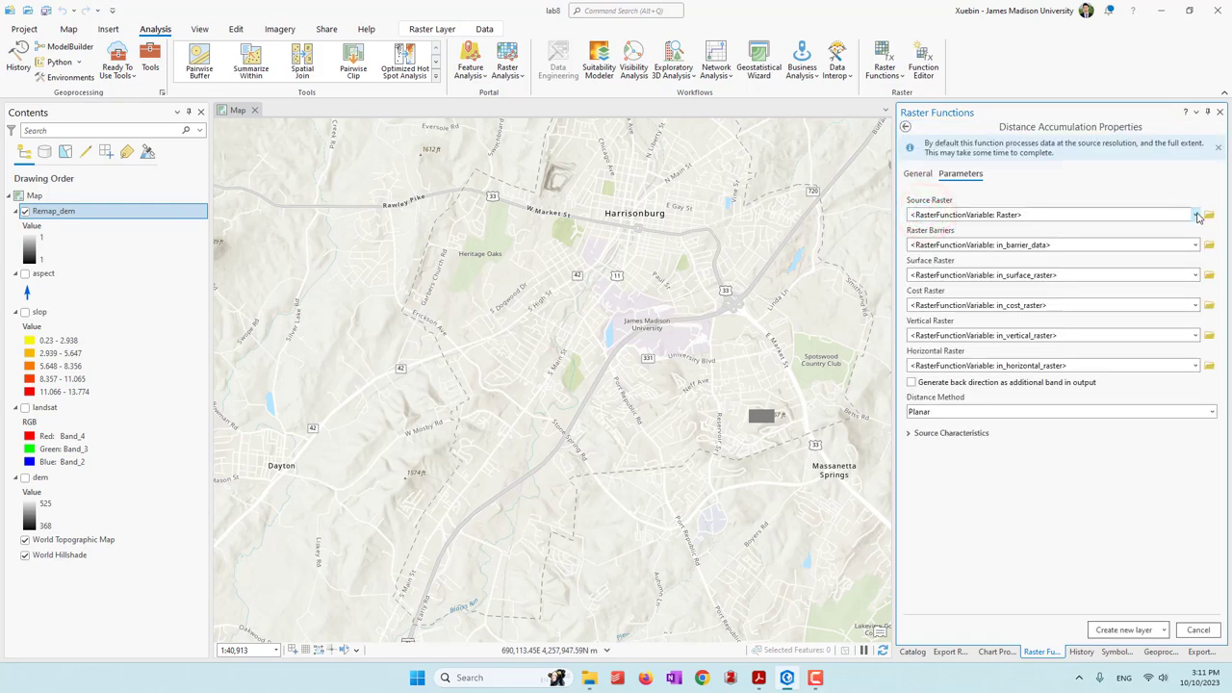
pyautogui.click(1198, 215)
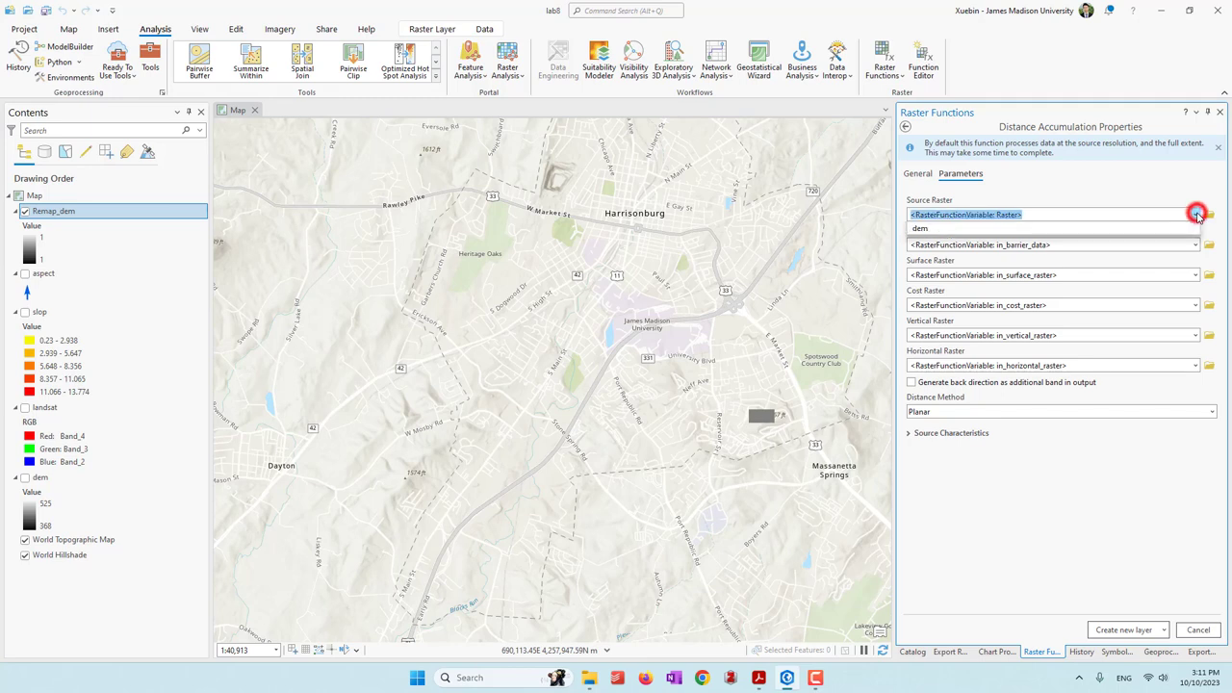
pyautogui.click(933, 229)
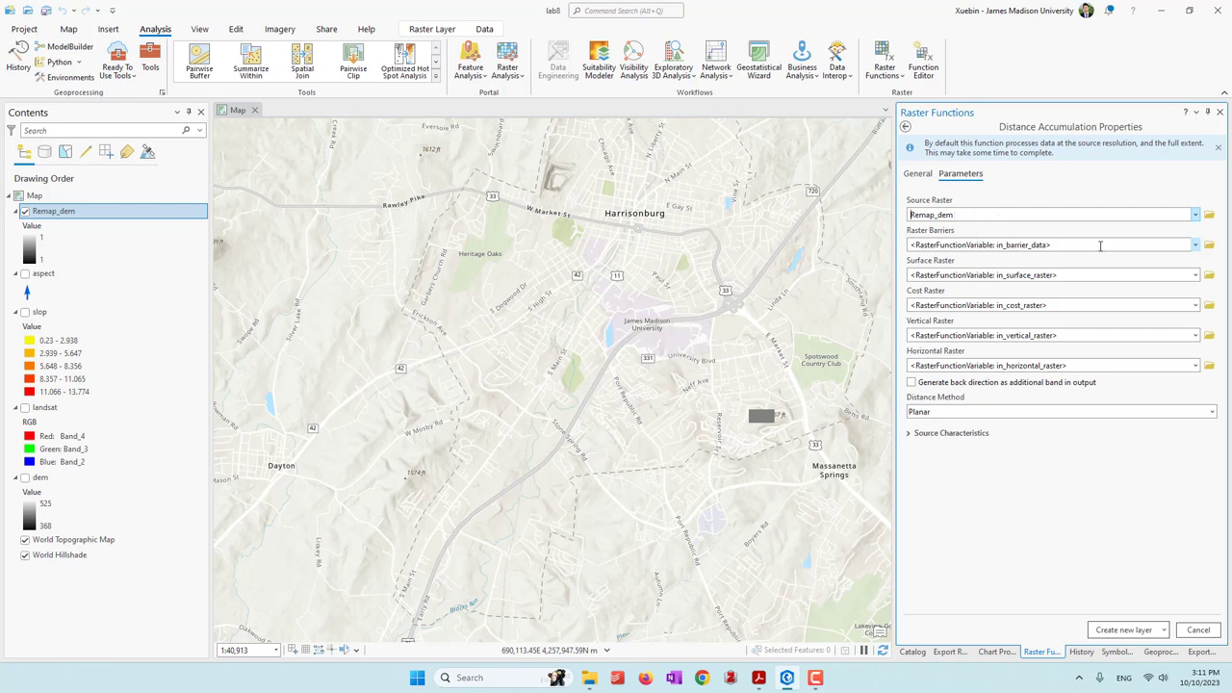
# Clear the barrier, surface, cost, vertical and horizontal raster fields and create the layer
pyautogui.click(1099, 245)
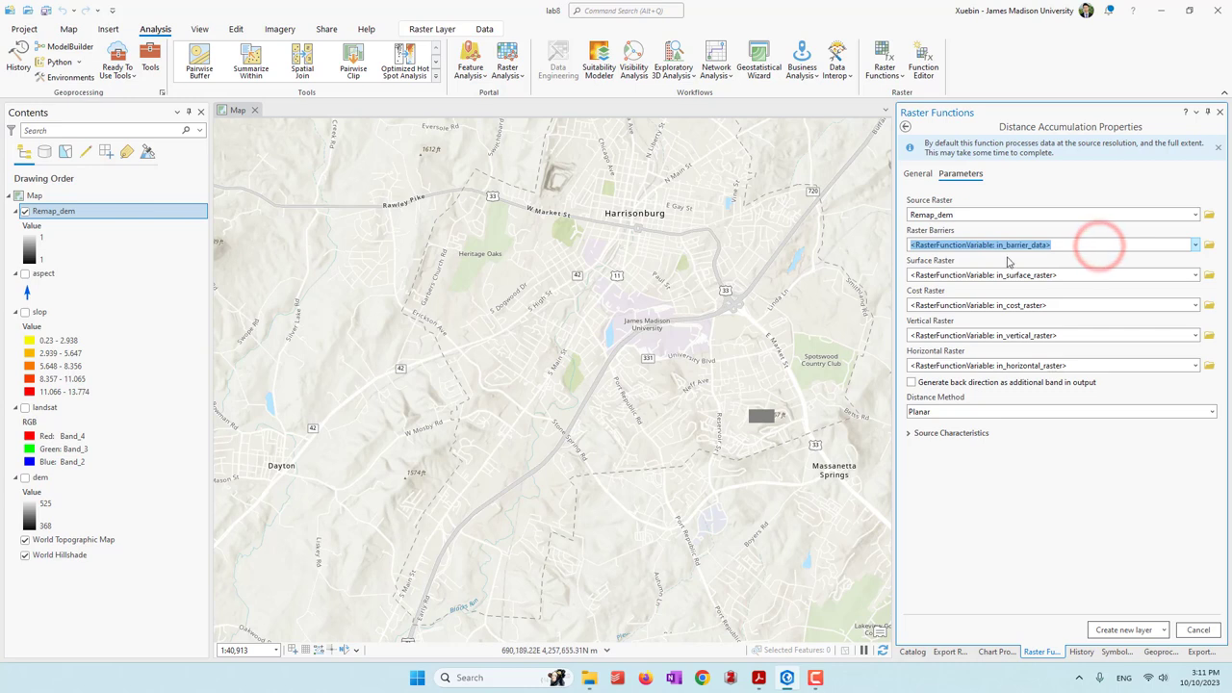
pyautogui.press('BackSpace')
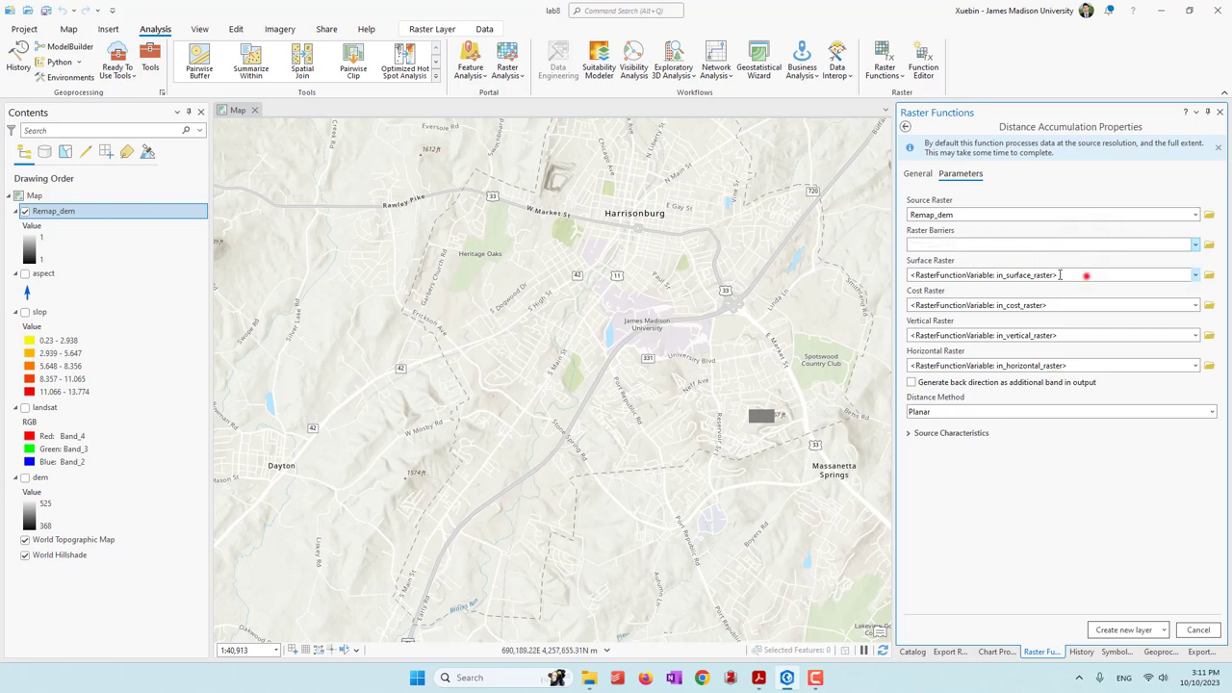
pyautogui.click(1082, 275)
pyautogui.press('BackSpace')
pyautogui.click(1082, 305)
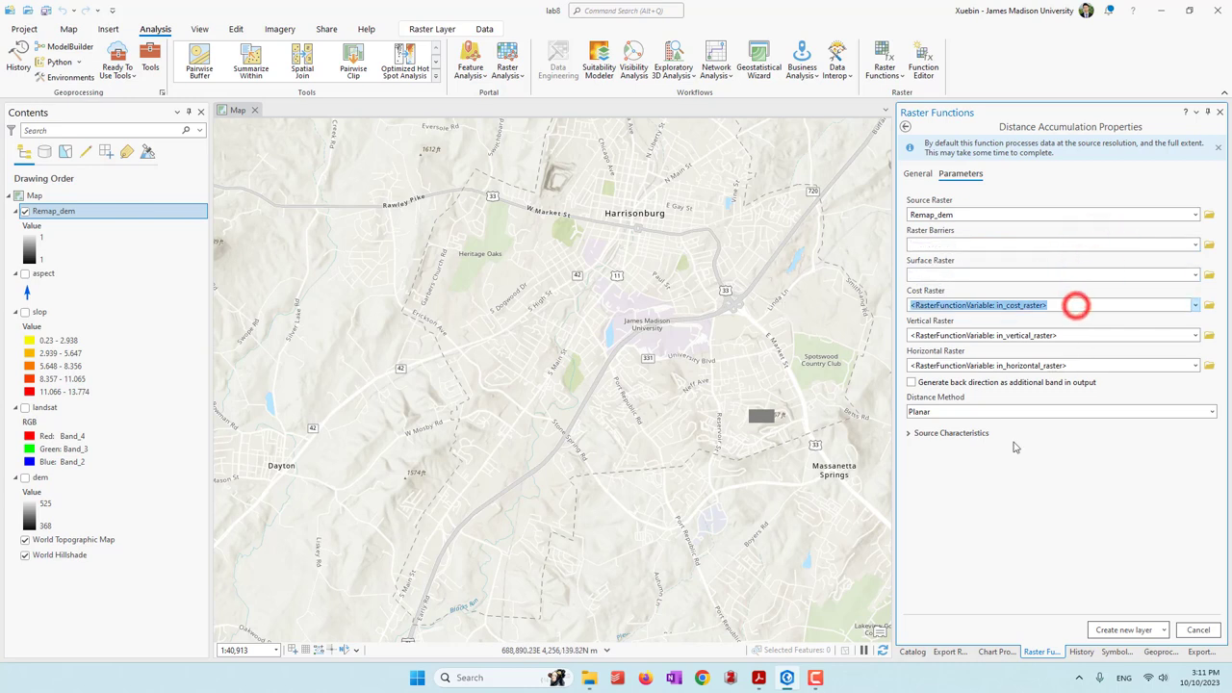
pyautogui.press('BackSpace')
pyautogui.click(1089, 335)
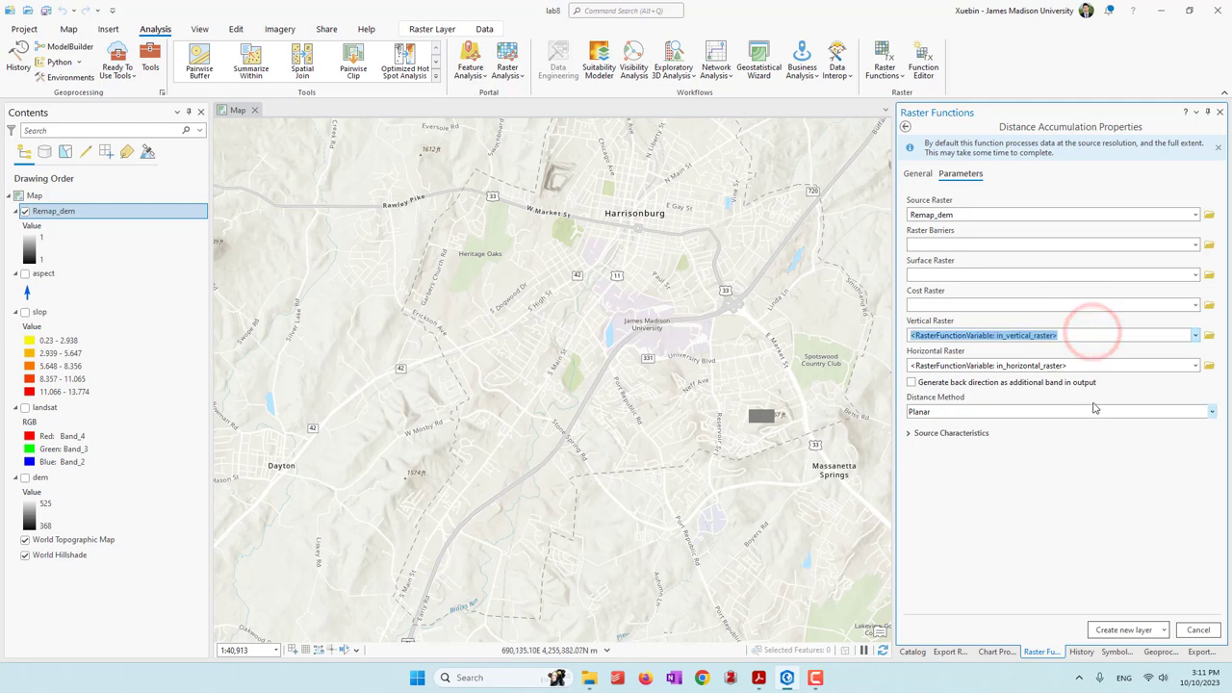
pyautogui.press('BackSpace')
pyautogui.click(1091, 366)
pyautogui.press('BackSpace')
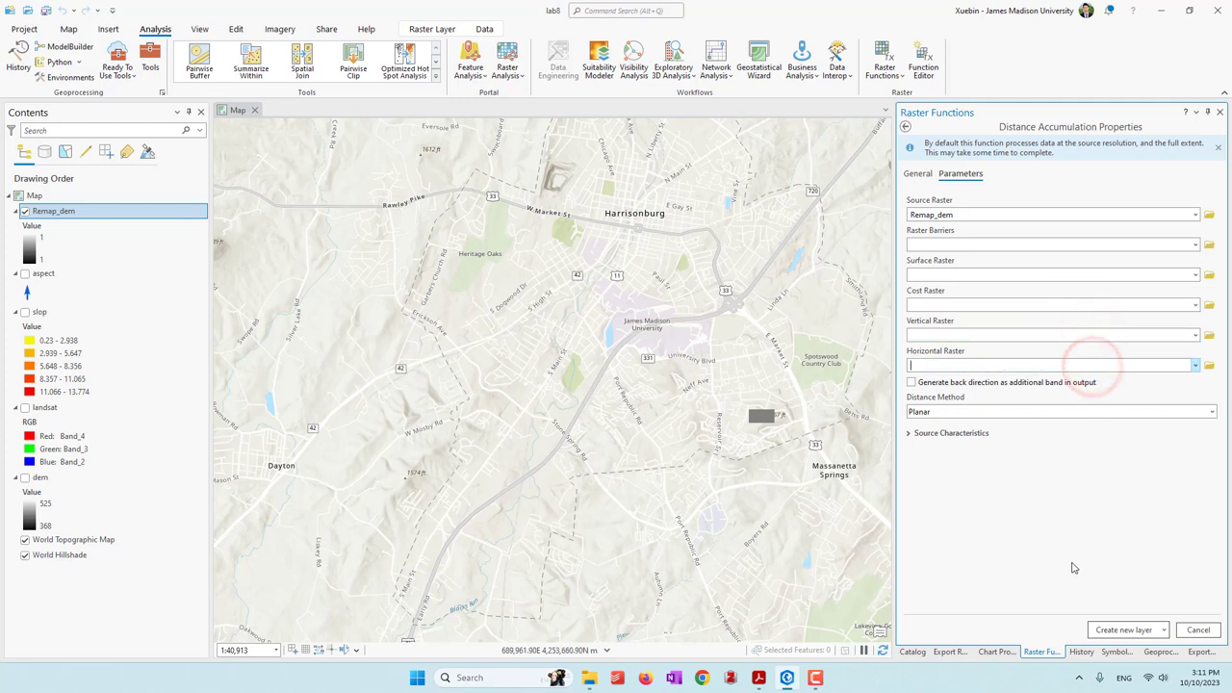
pyautogui.click(1028, 562)
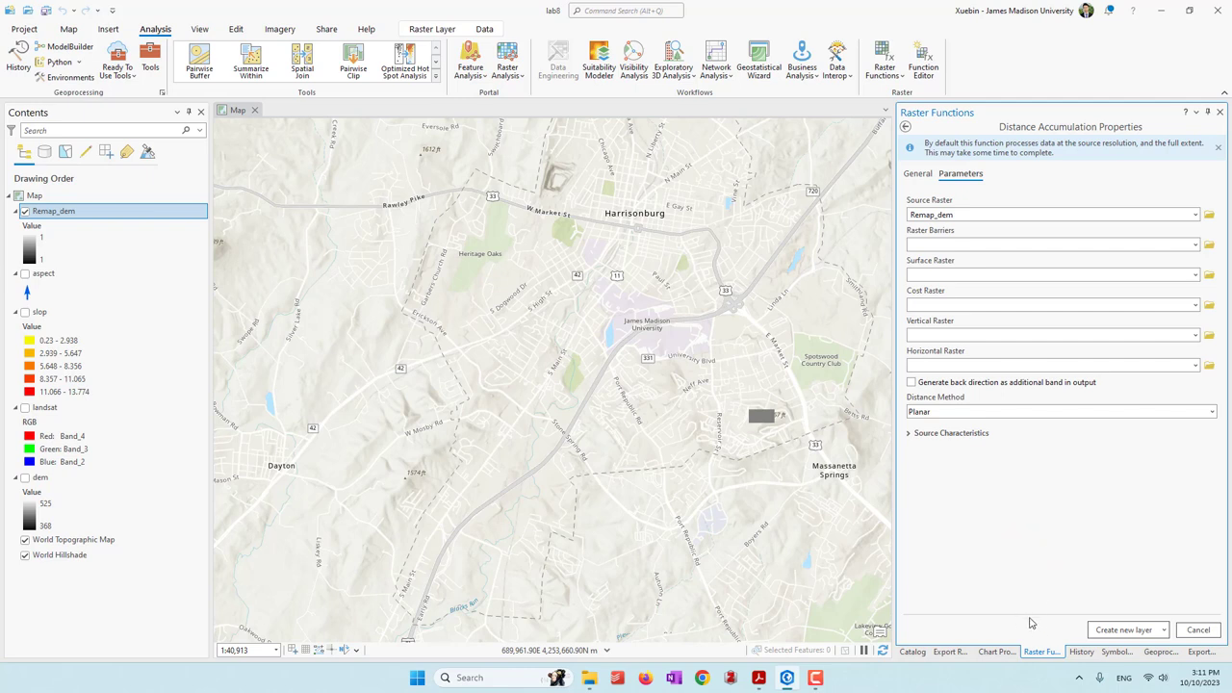
pyautogui.click(1122, 631)
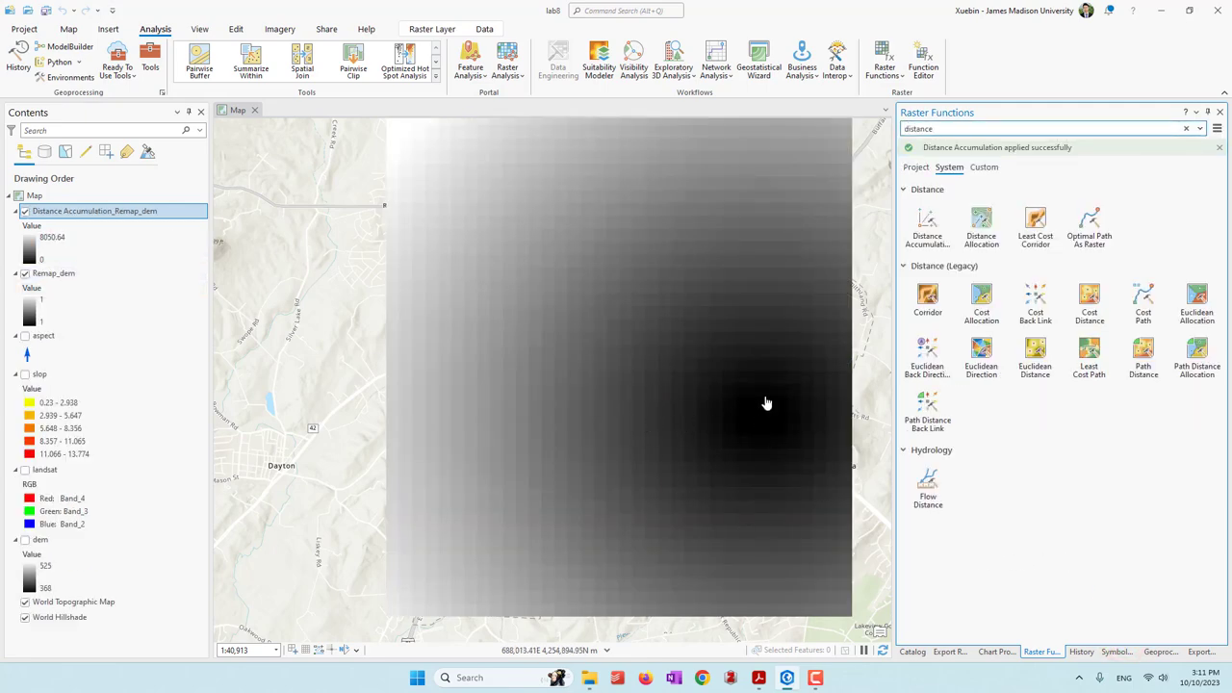
# Drag Remap_dem above Distance Accumulation_Remap_dem in Contents and zoom in on the patch and out
pyautogui.click(67, 276)
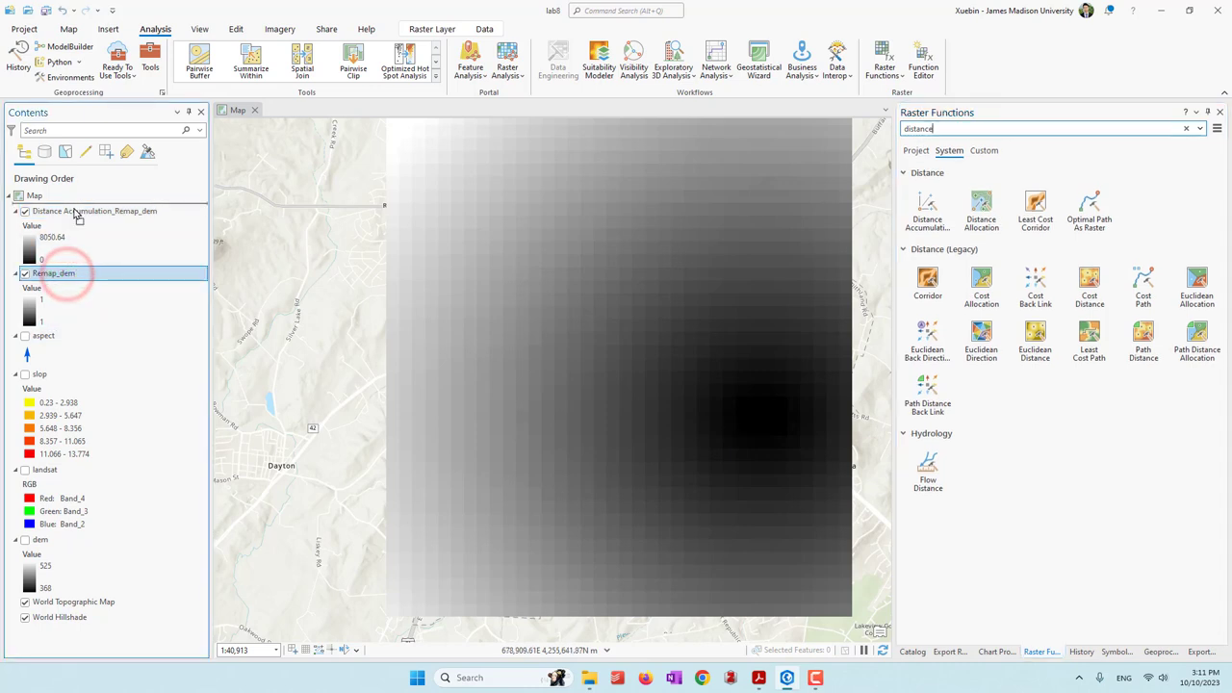
pyautogui.moveTo(77, 215); pyautogui.dragTo(77, 213)
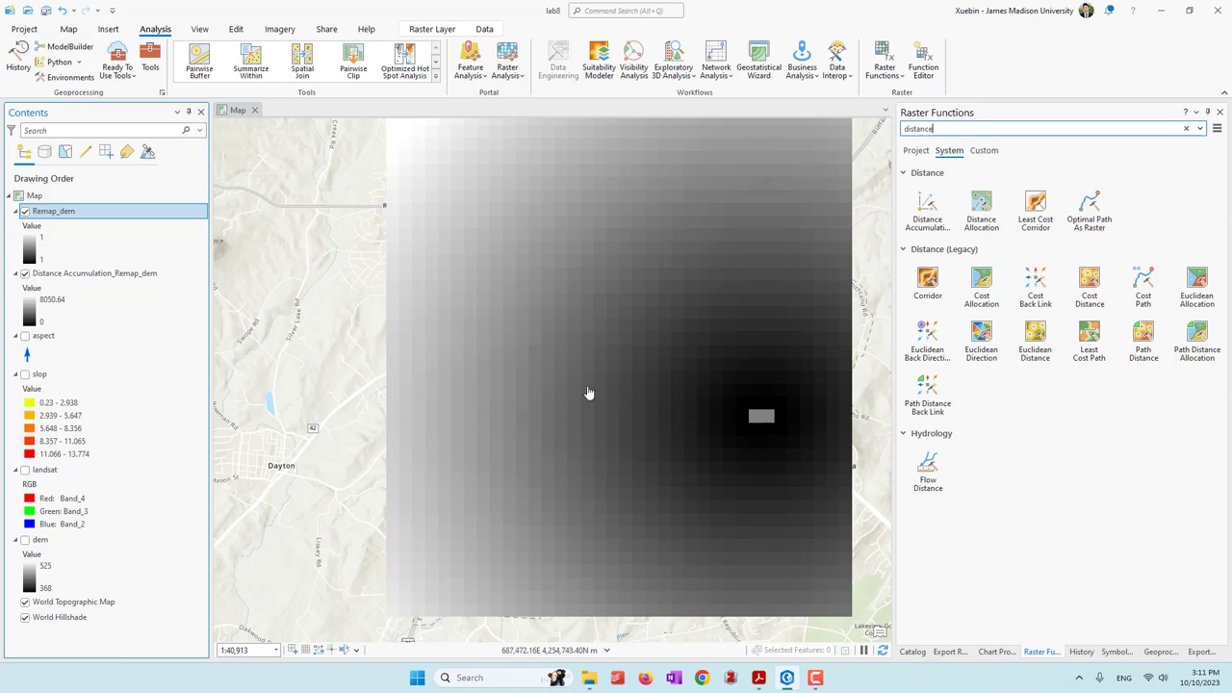
pyautogui.scroll(7, 762, 420)
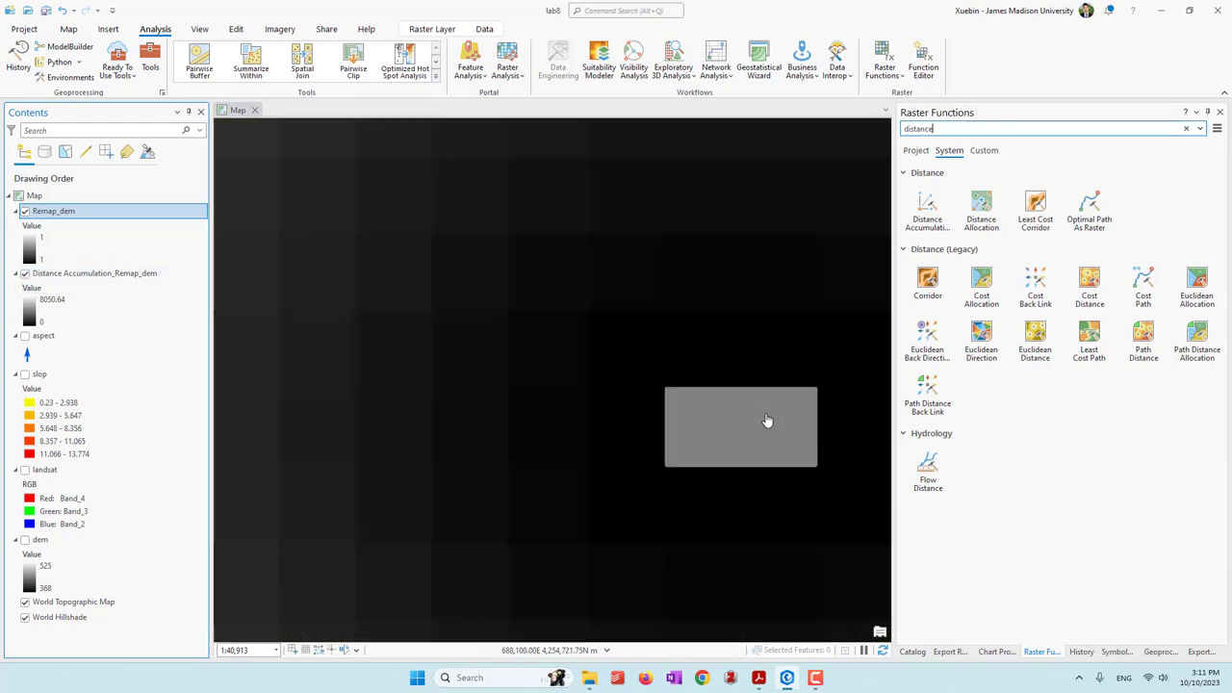
pyautogui.scroll(-2, 767, 420)
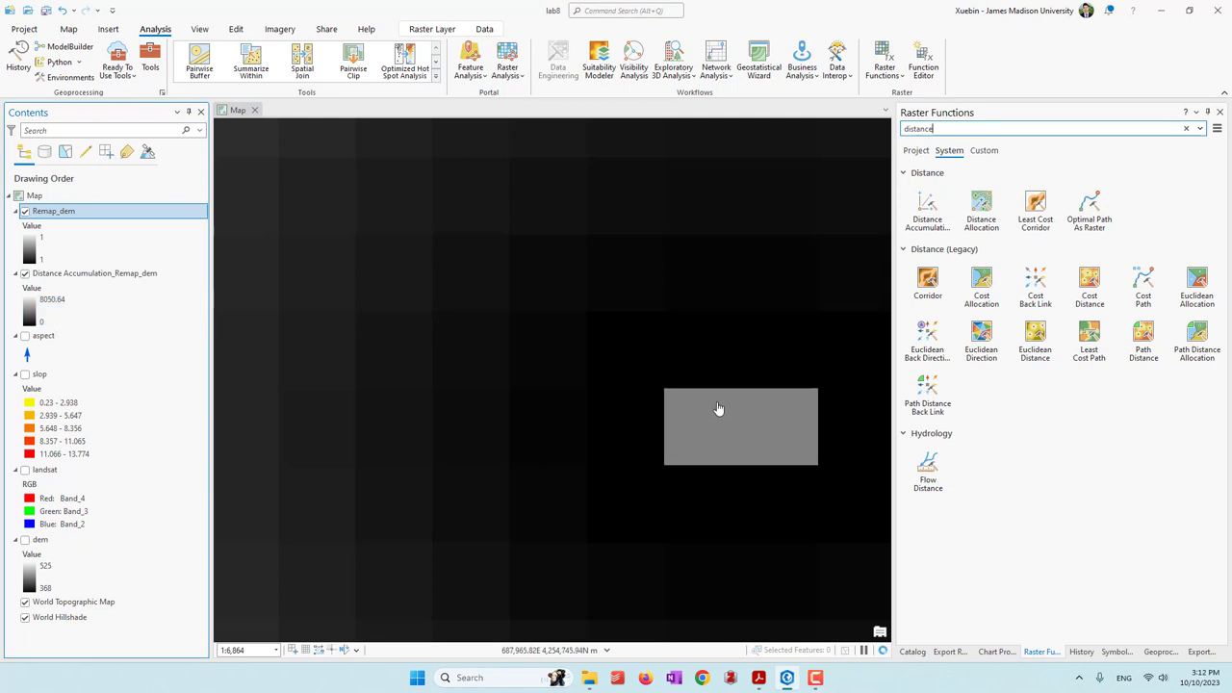
pyautogui.scroll(-4, 718, 410)
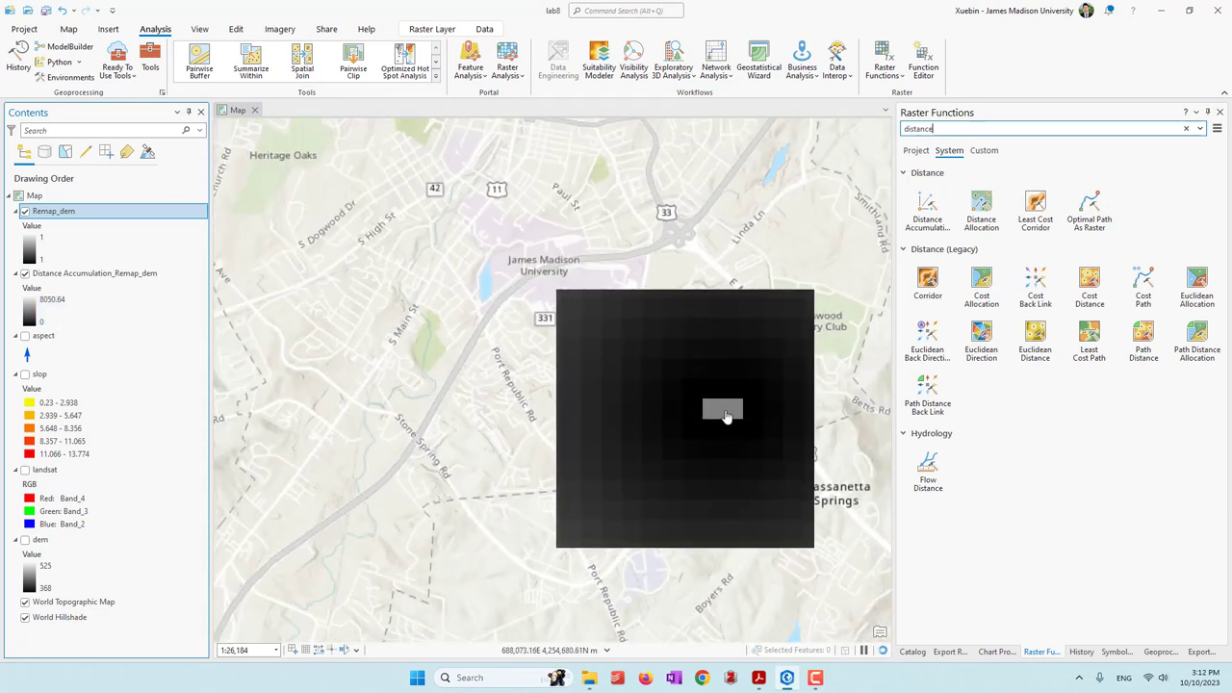
pyautogui.scroll(-2, 664, 408)
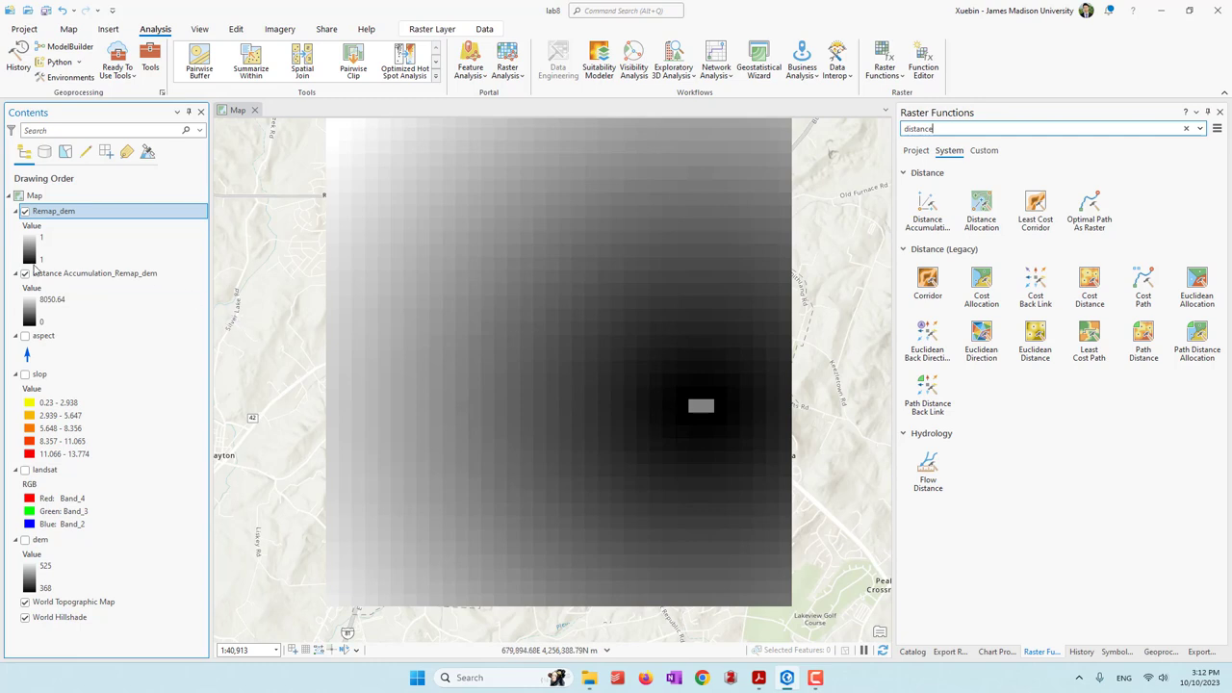
# Export Distance Accumulation_Remap_dem as raster 'distance' in lab8.gdb, then remove the temporary layer
pyautogui.rightClick(88, 273)
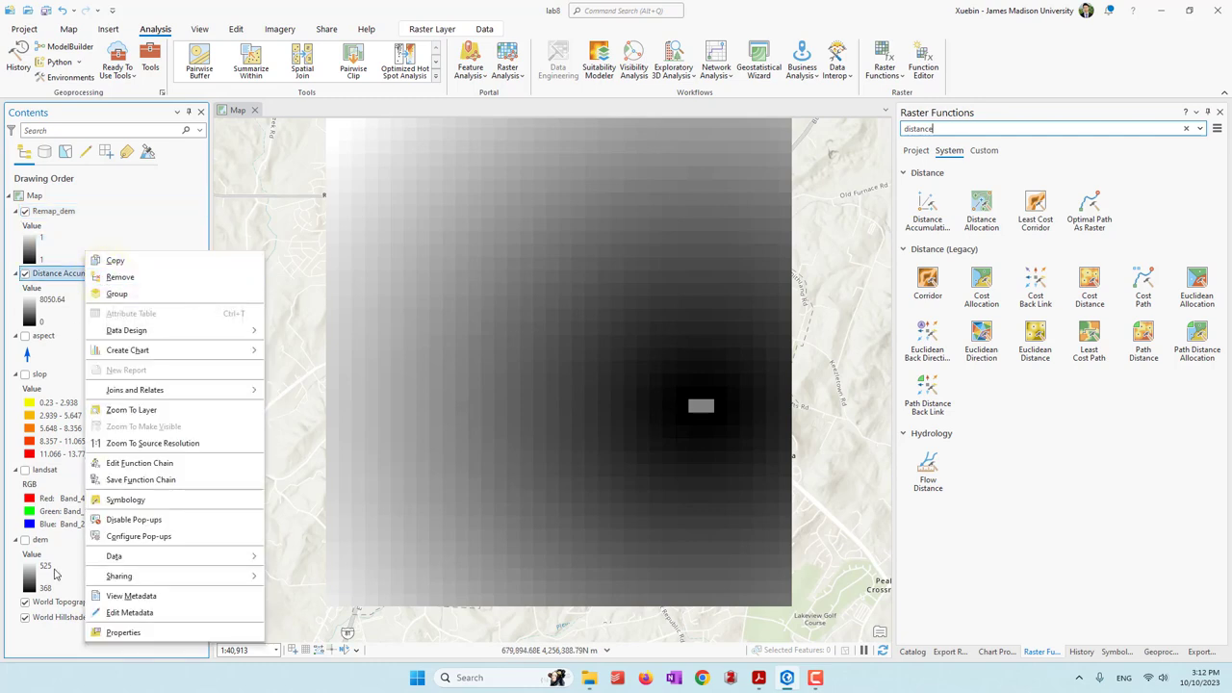
pyautogui.click(162, 562)
pyautogui.click(327, 576)
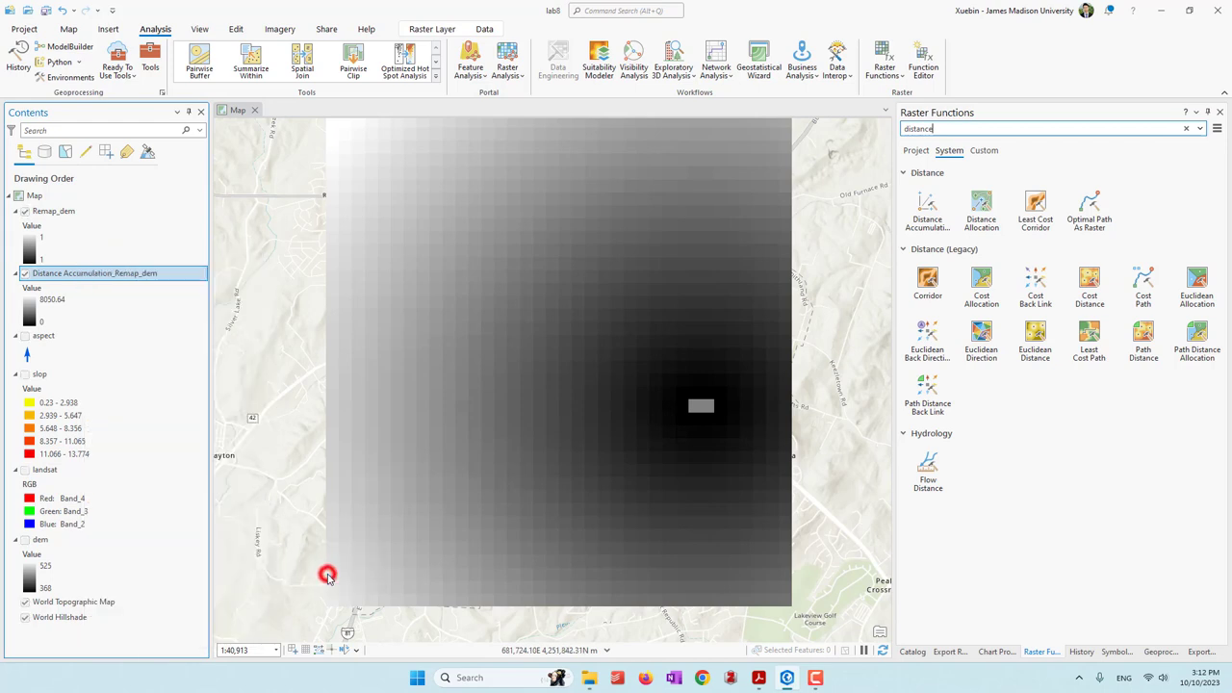
pyautogui.click(1205, 193)
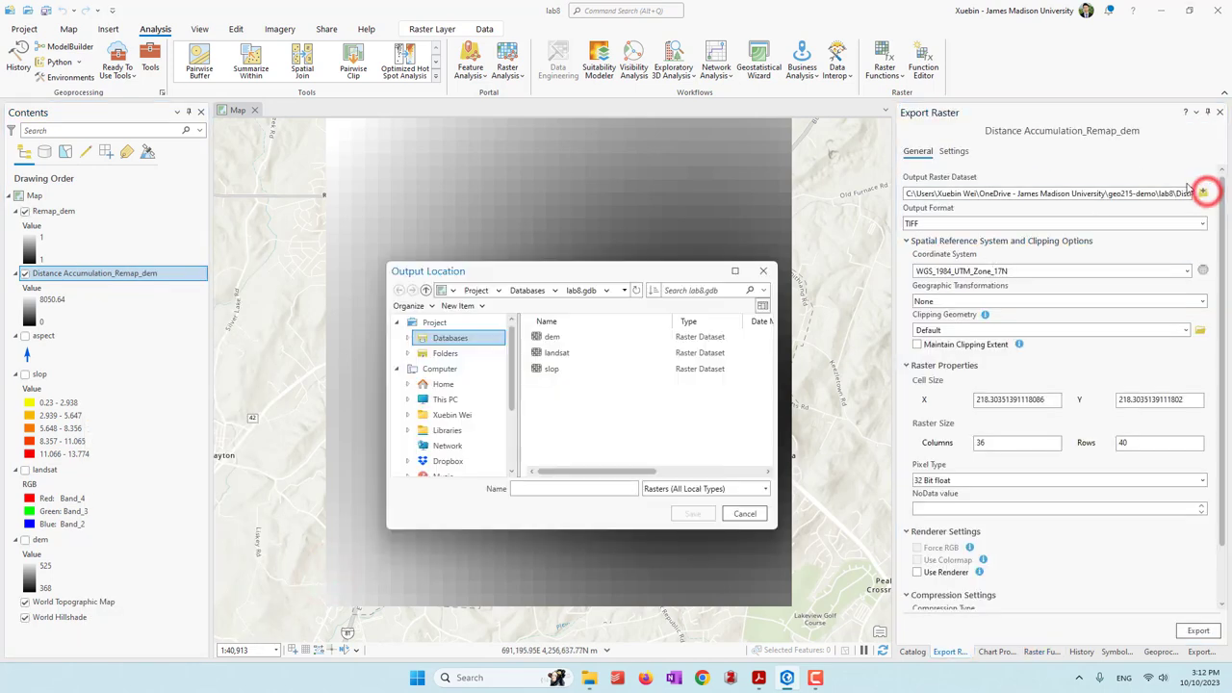
pyautogui.click(572, 490)
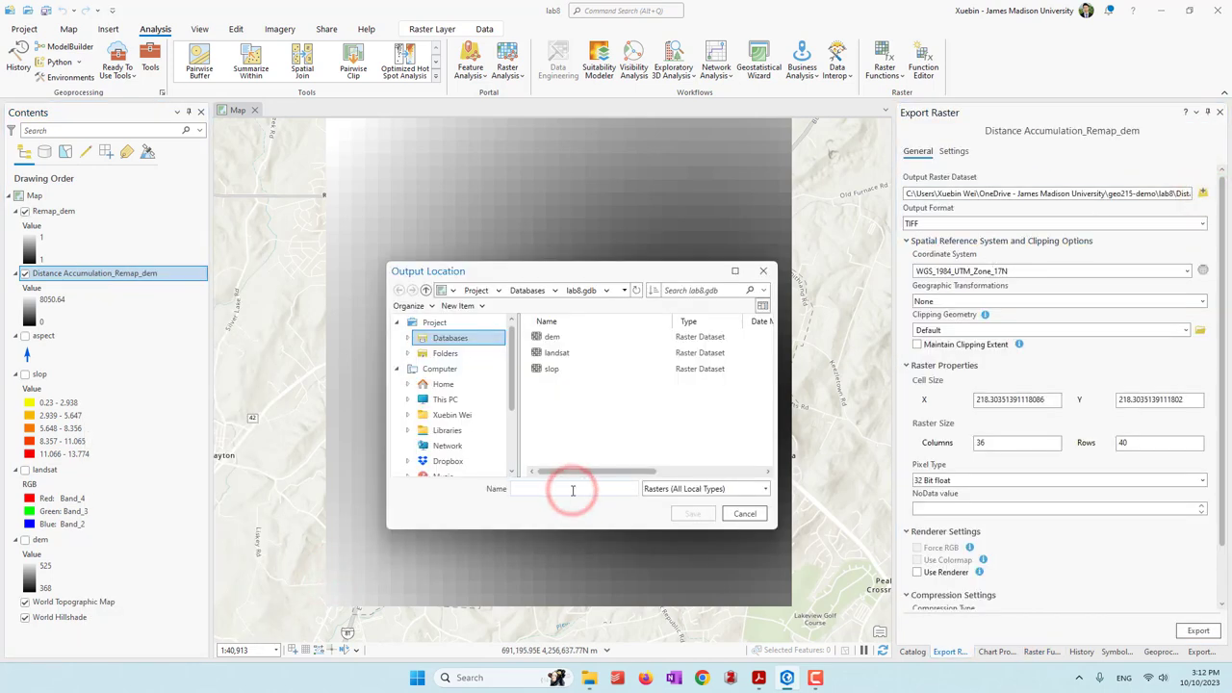
pyautogui.write('distance')
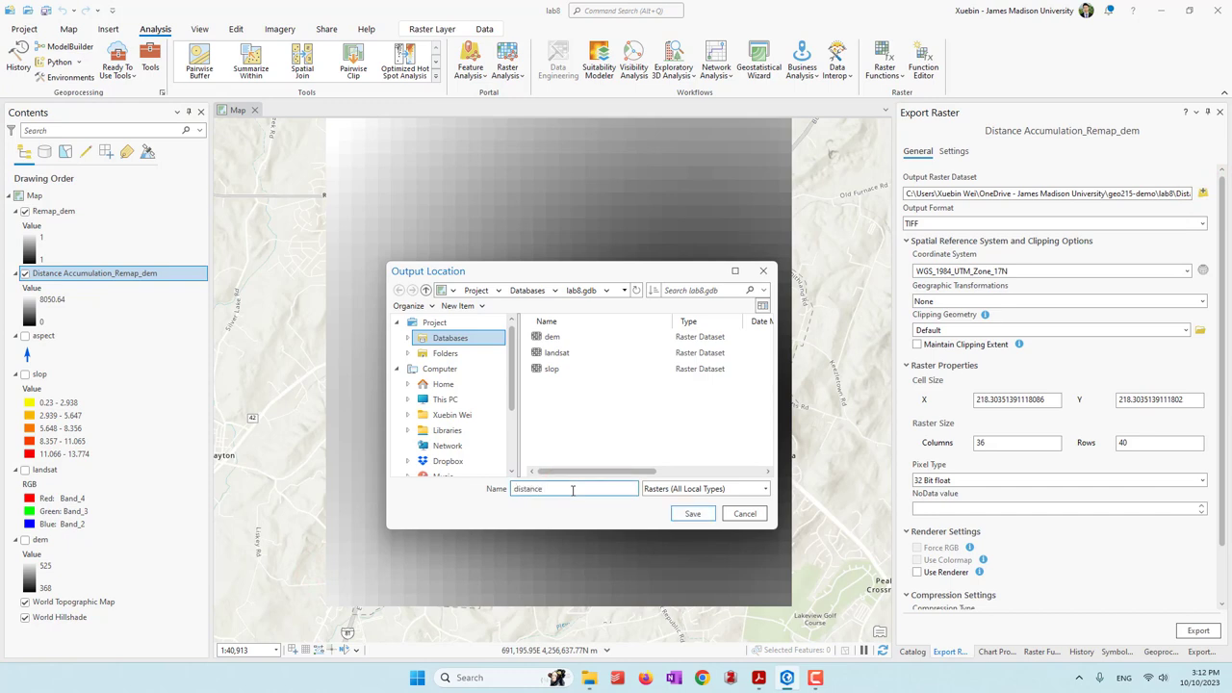
pyautogui.click(692, 513)
pyautogui.click(1196, 629)
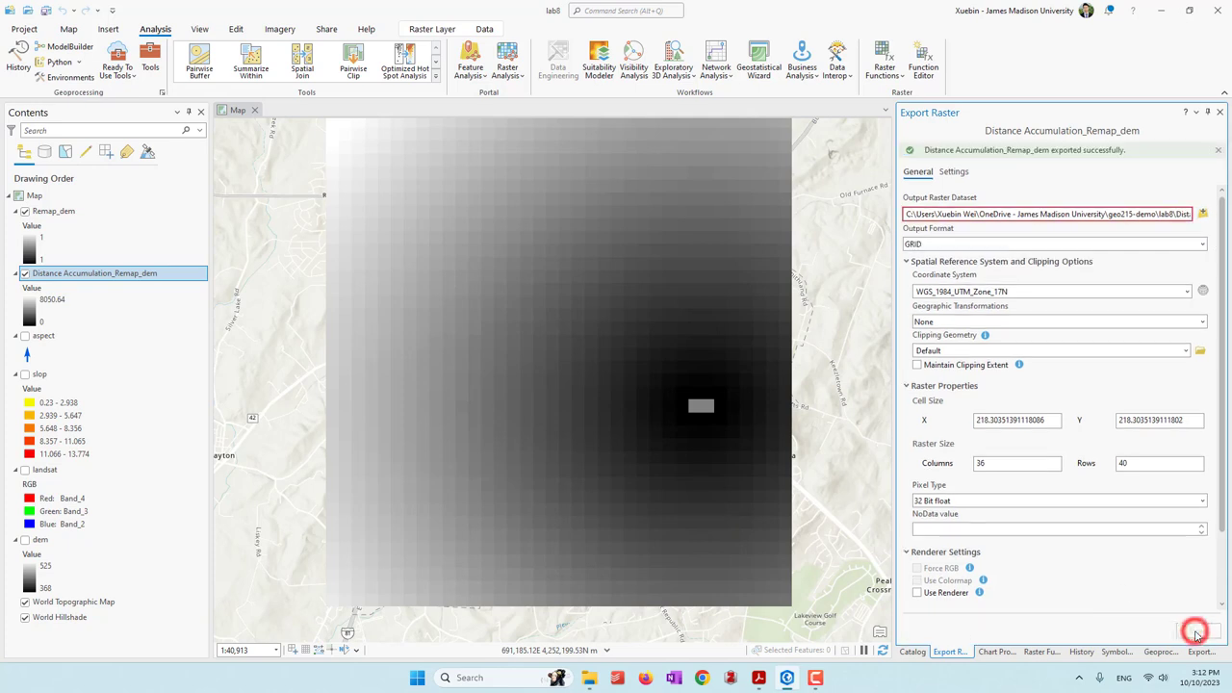
pyautogui.rightClick(99, 339)
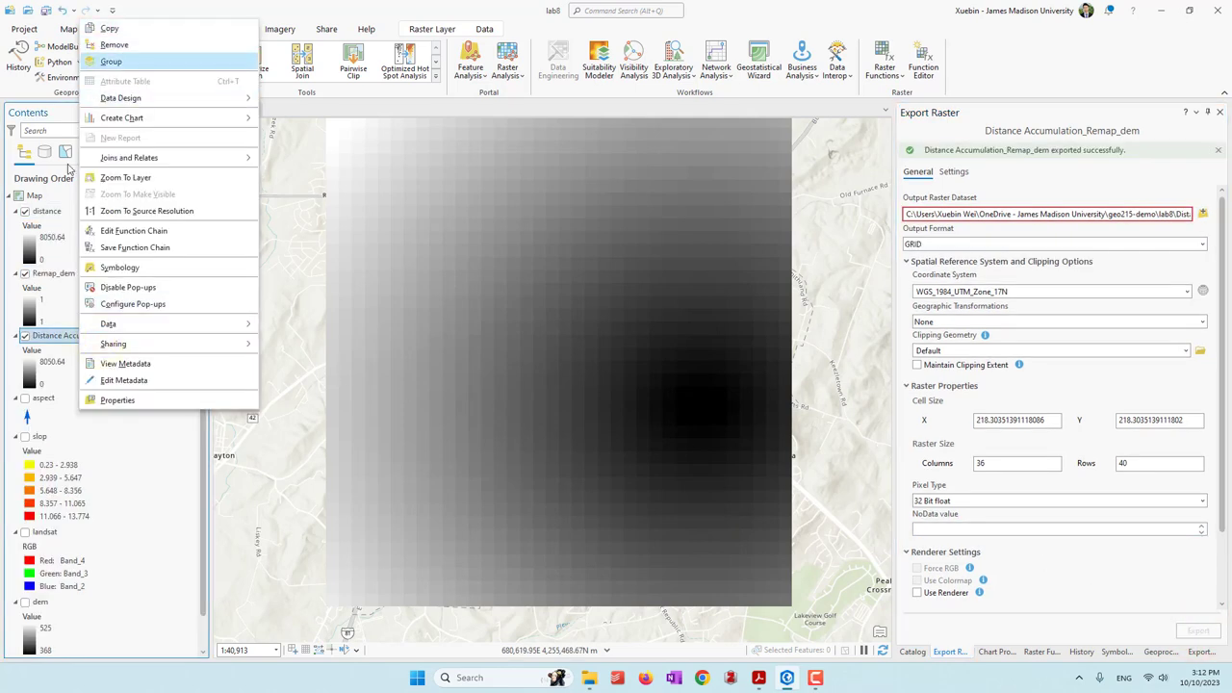
pyautogui.click(119, 45)
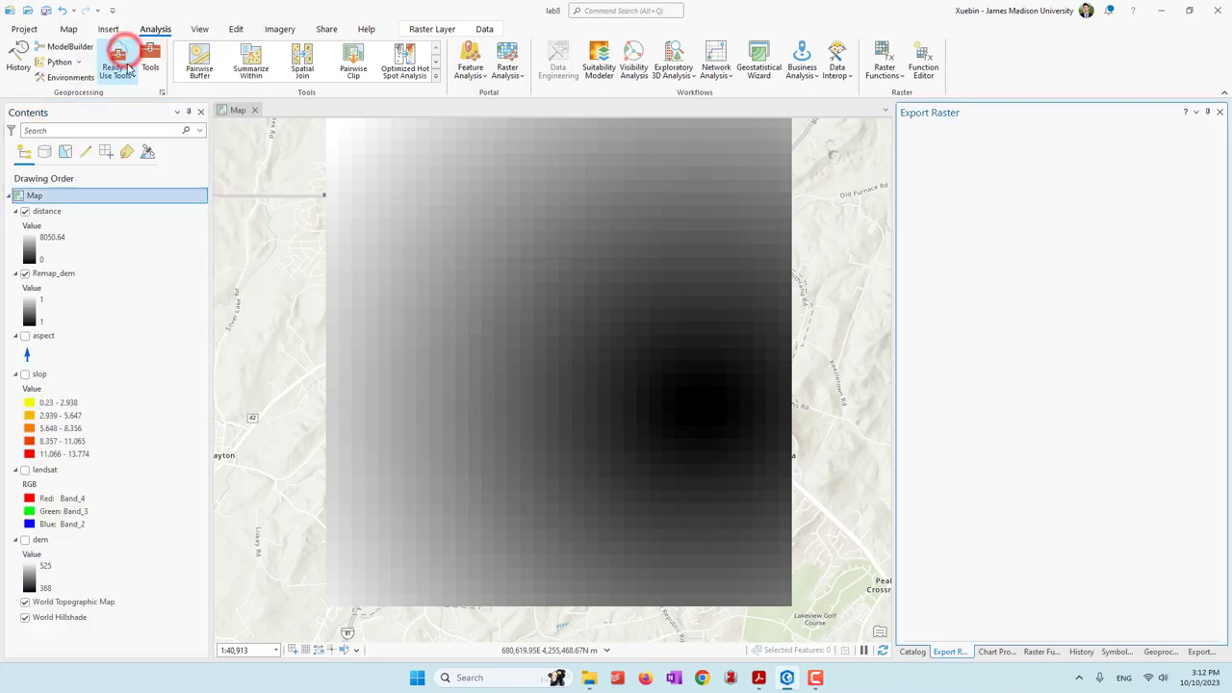
# Symbolize the distance raster with Classify: five Natural Breaks classes from yellow to red
pyautogui.click(87, 214)
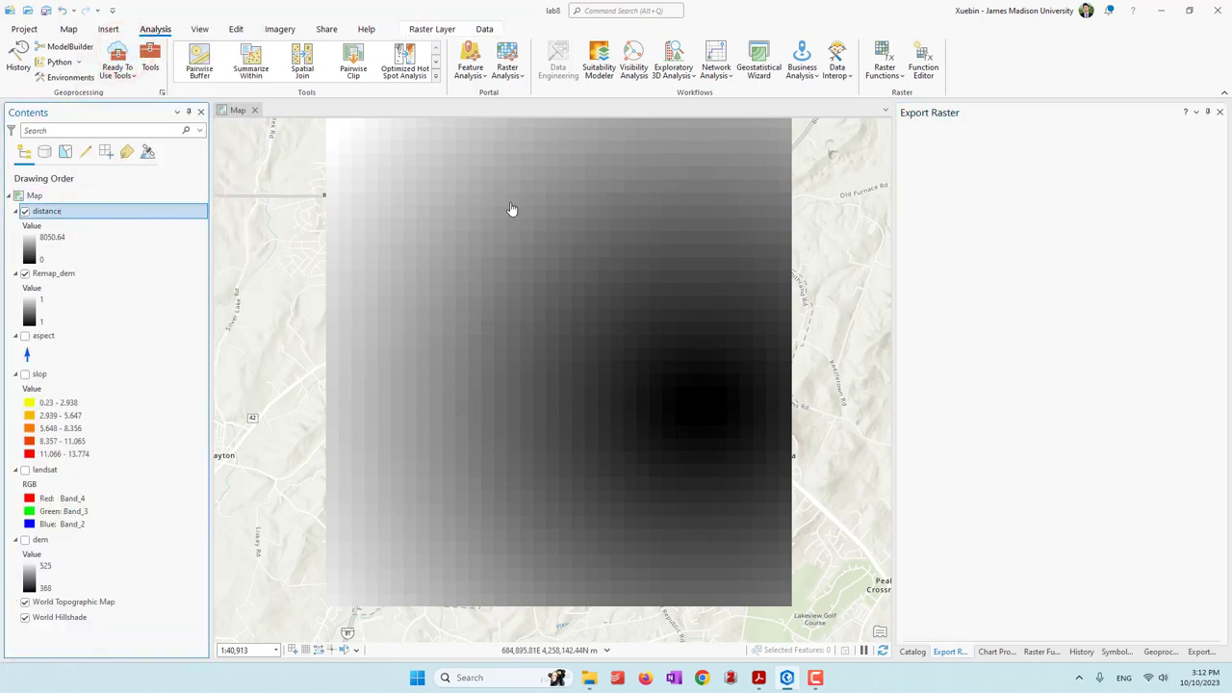
pyautogui.click(429, 28)
pyautogui.click(400, 73)
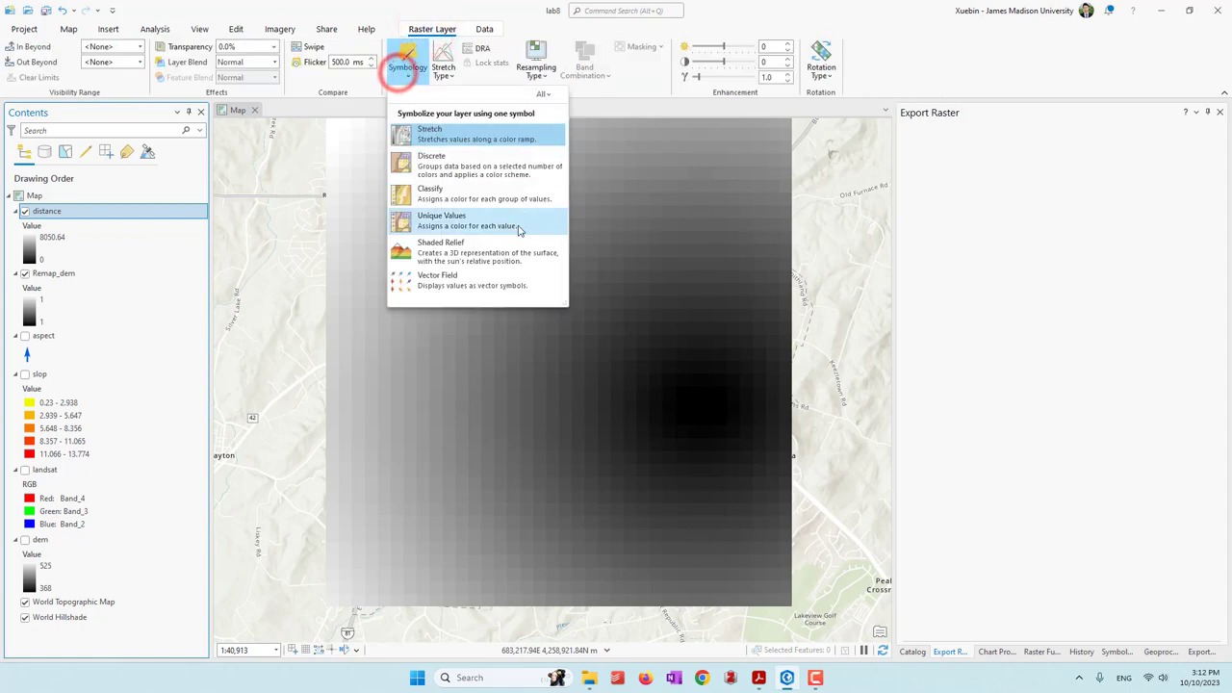
pyautogui.click(473, 197)
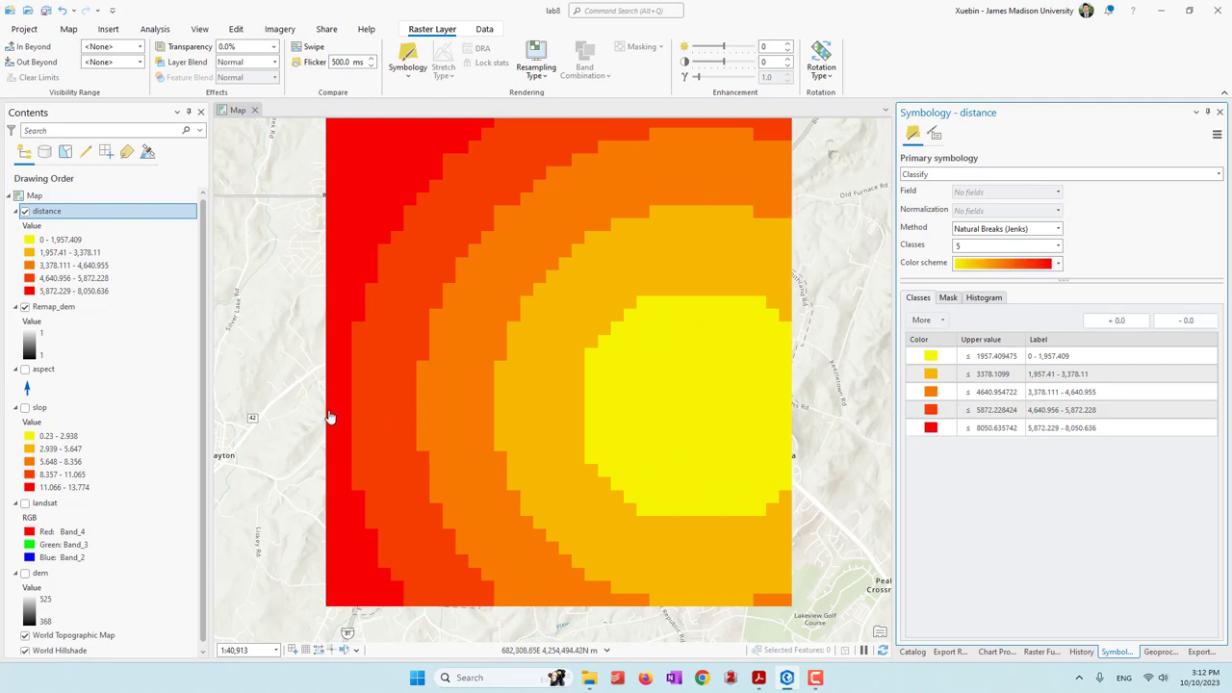
# Move Remap_dem to the top of Contents and review the lowest distance class
pyautogui.click(57, 306)
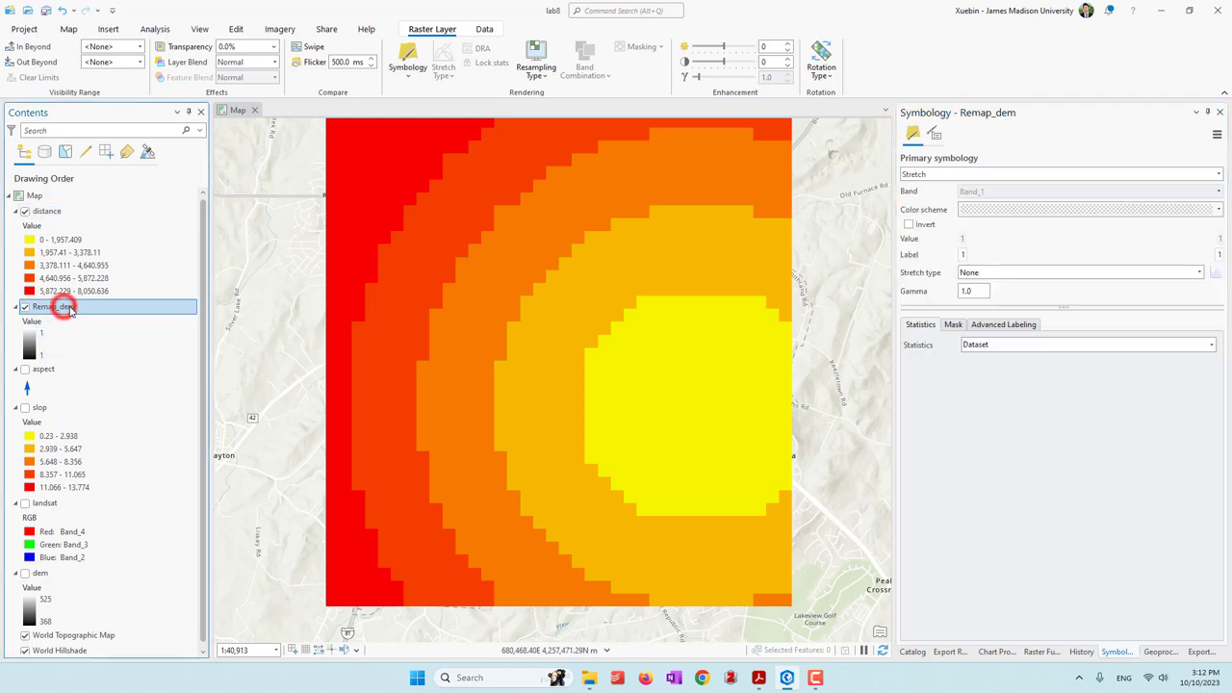
pyautogui.moveTo(70, 211); pyautogui.dragTo(71, 207)
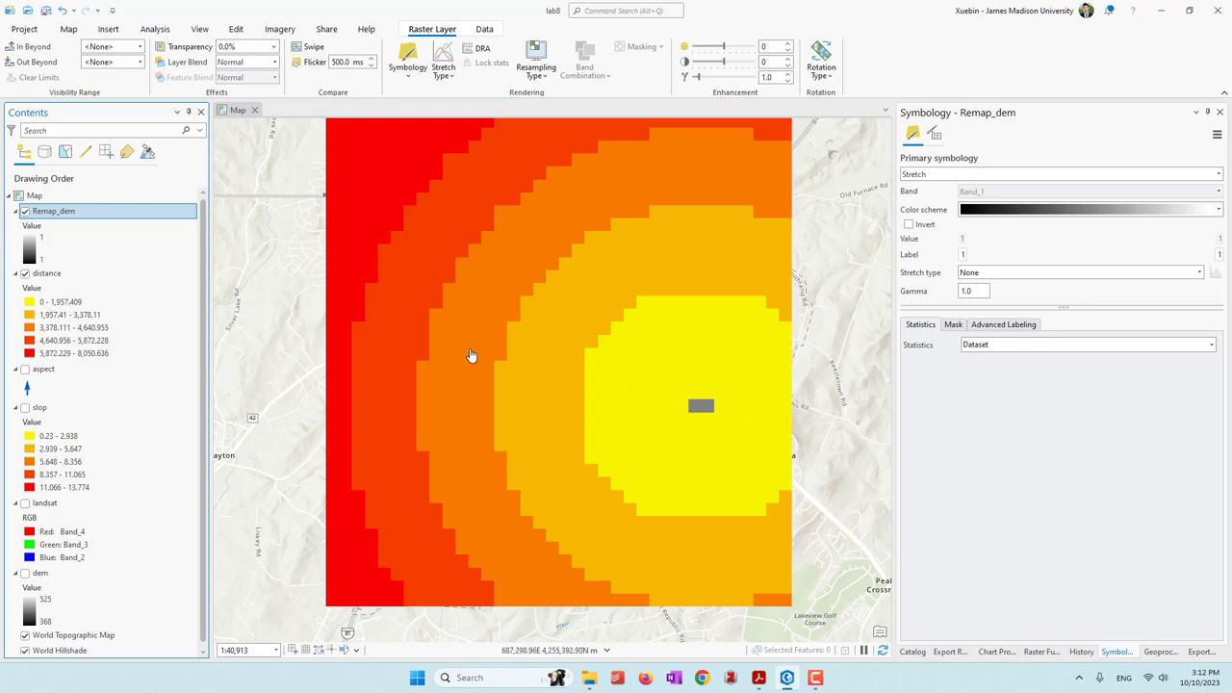
pyautogui.click(124, 275)
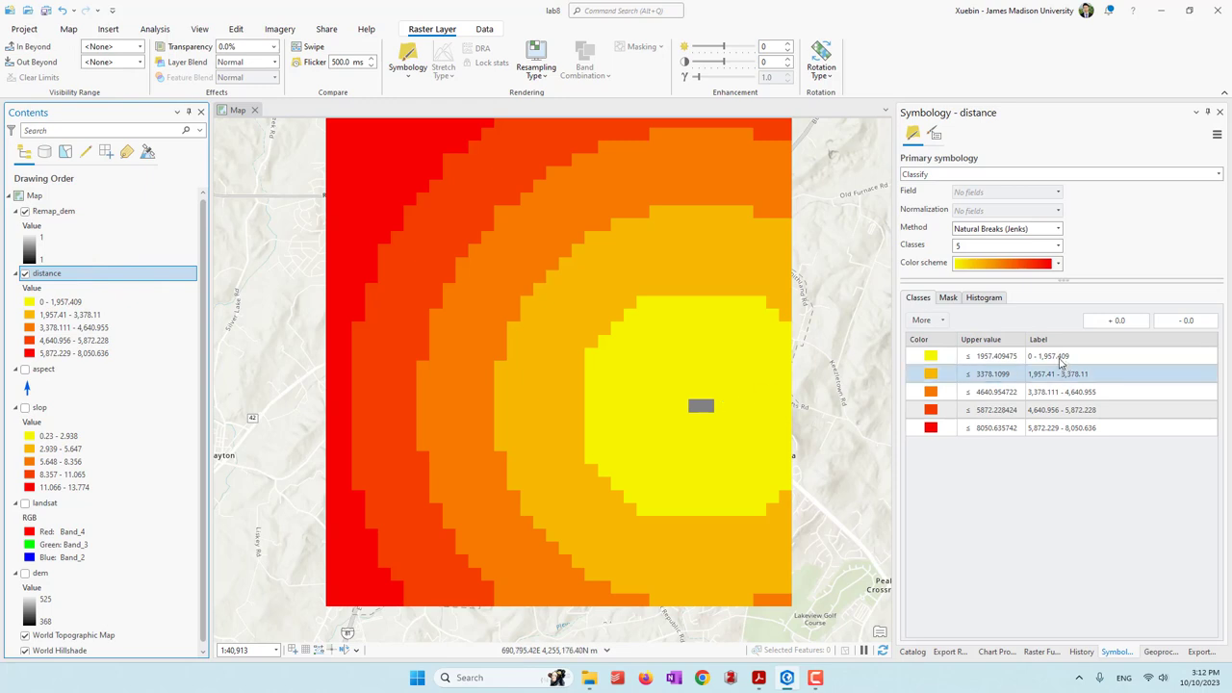
pyautogui.click(1025, 359)
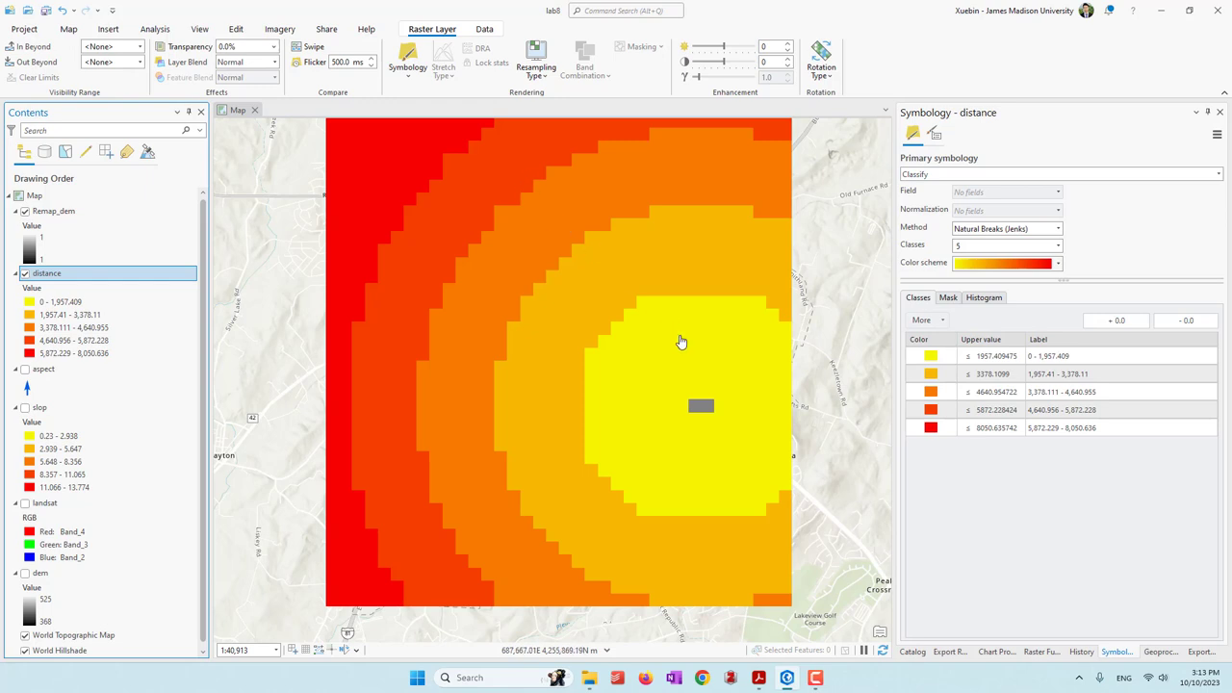
# Remove the Remap_dem layer through its Contents context menu
pyautogui.rightClick(67, 214)
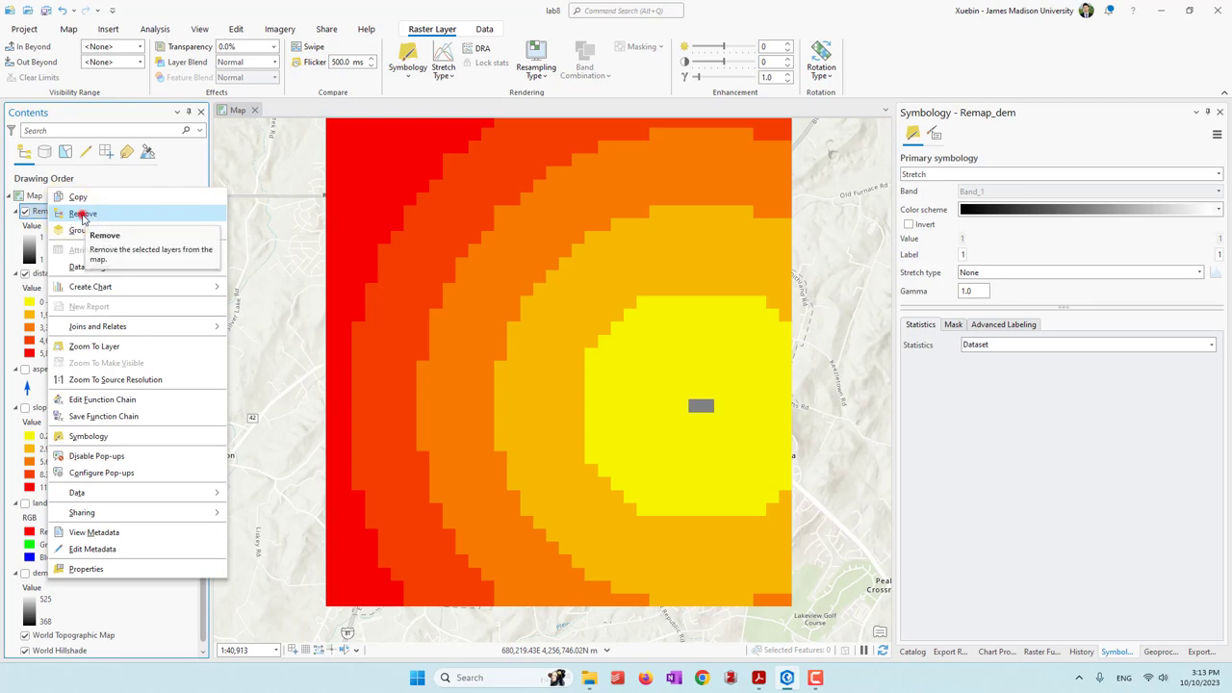
pyautogui.click(81, 213)
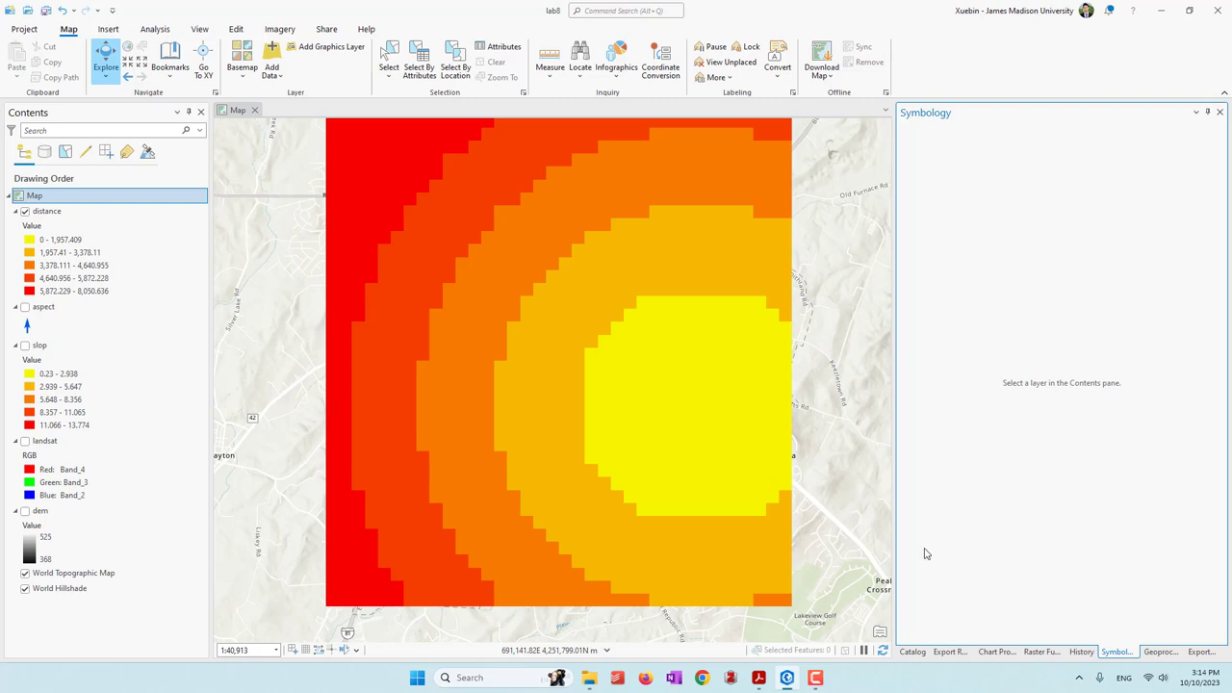
# Open the Remap raster function with slop as the input raster
pyautogui.click(155, 29)
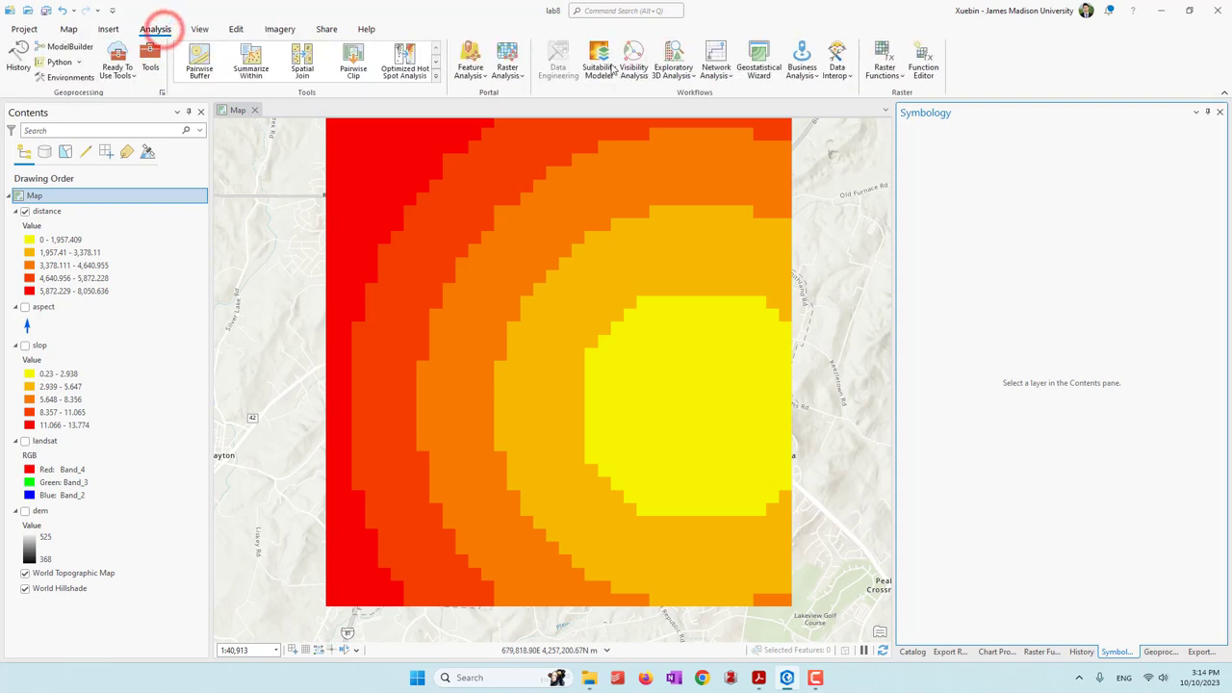
pyautogui.click(881, 53)
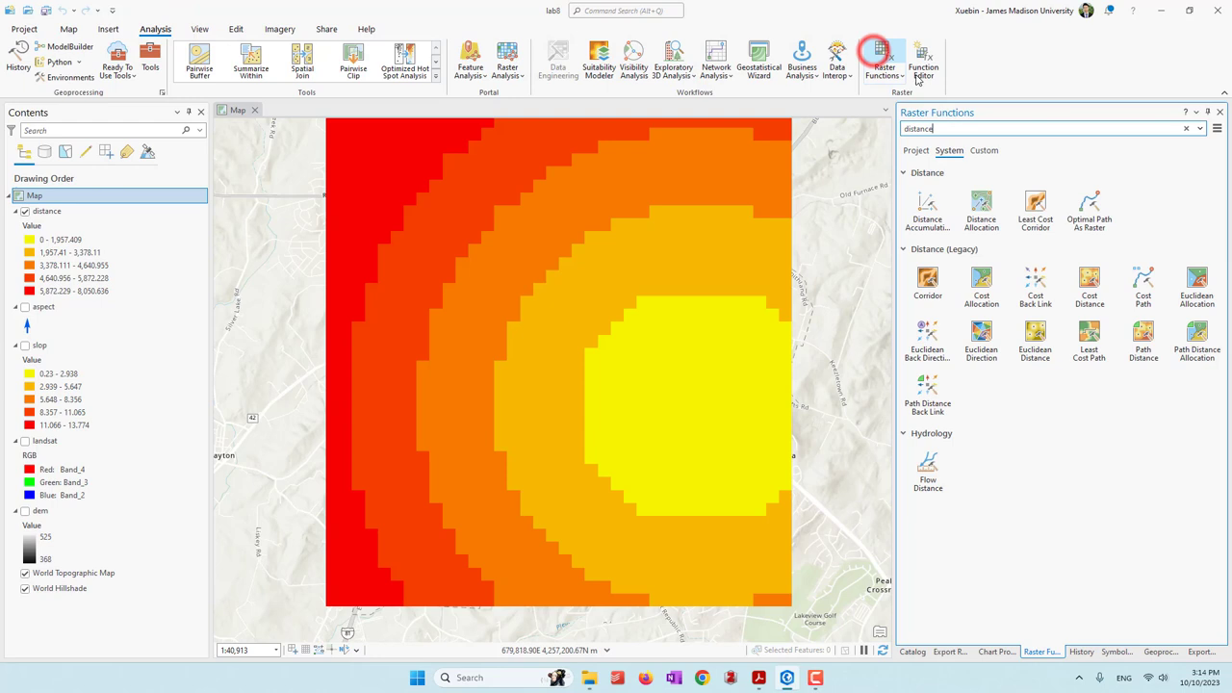
pyautogui.doubleClick(974, 130)
pyautogui.write('rem')
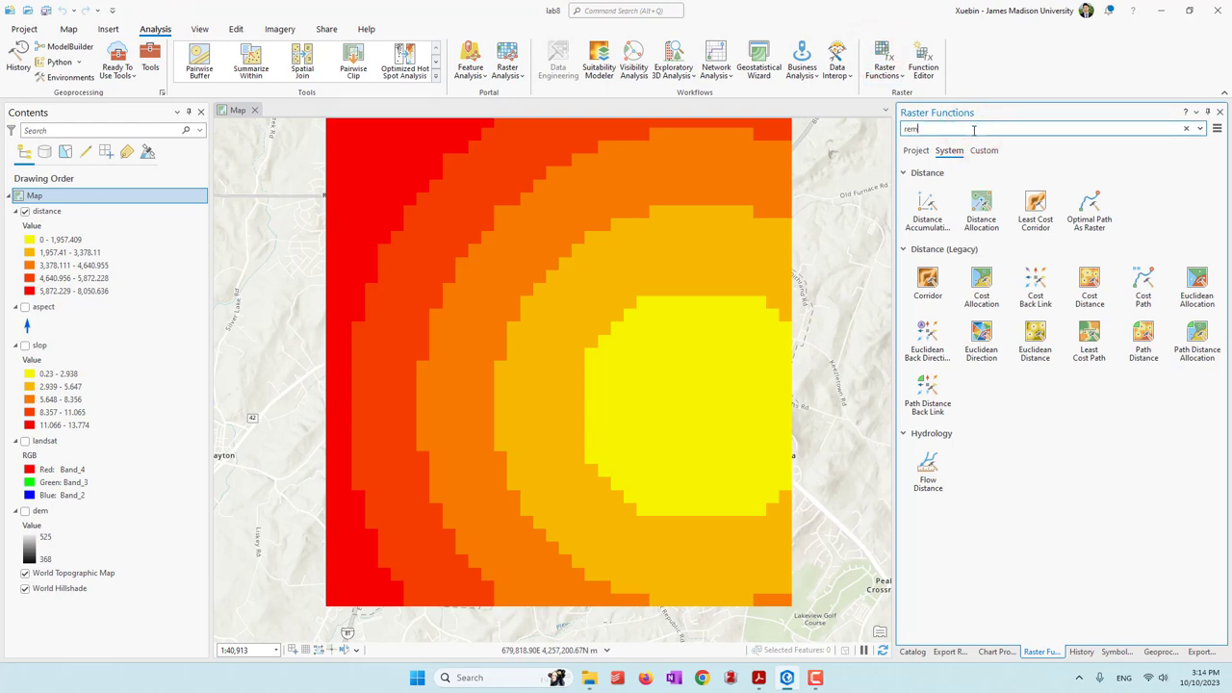
pyautogui.write('ap')
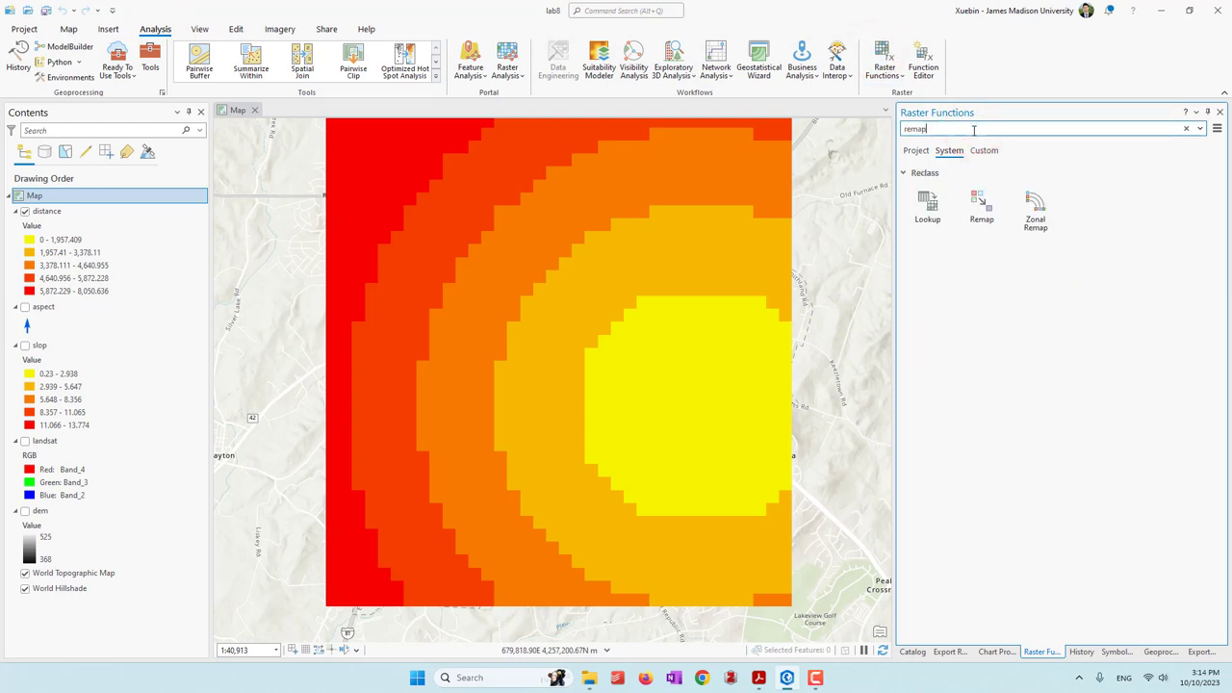
pyautogui.click(981, 204)
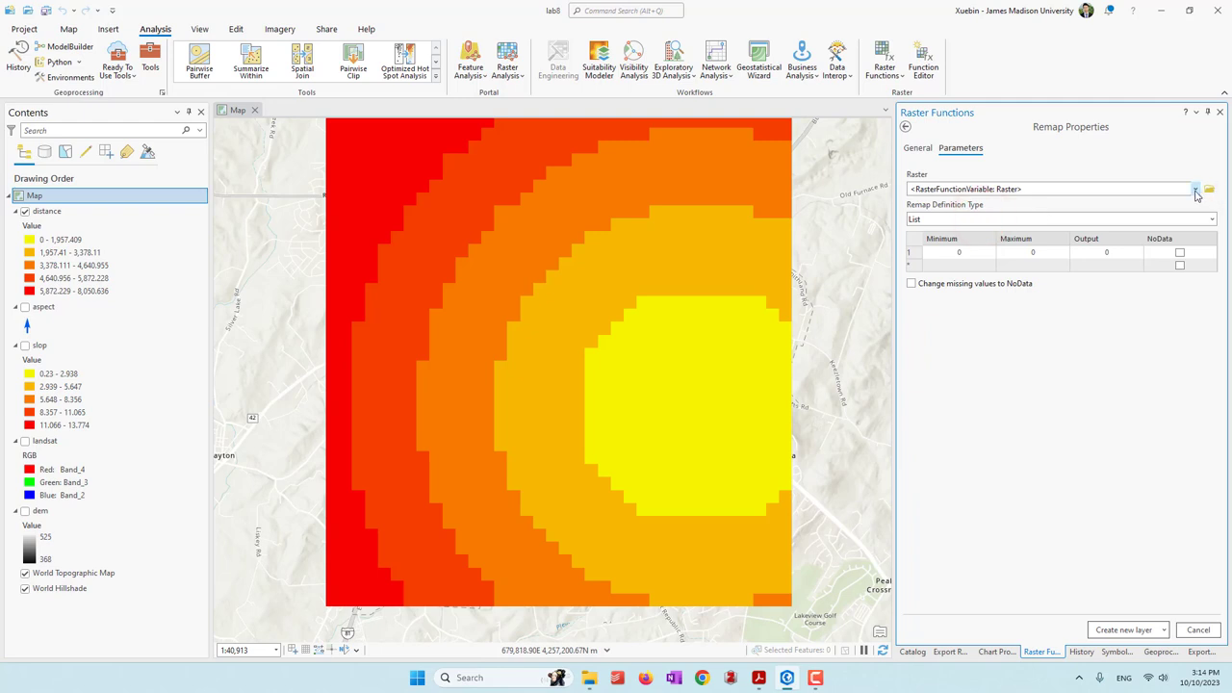
pyautogui.click(1194, 189)
pyautogui.click(982, 231)
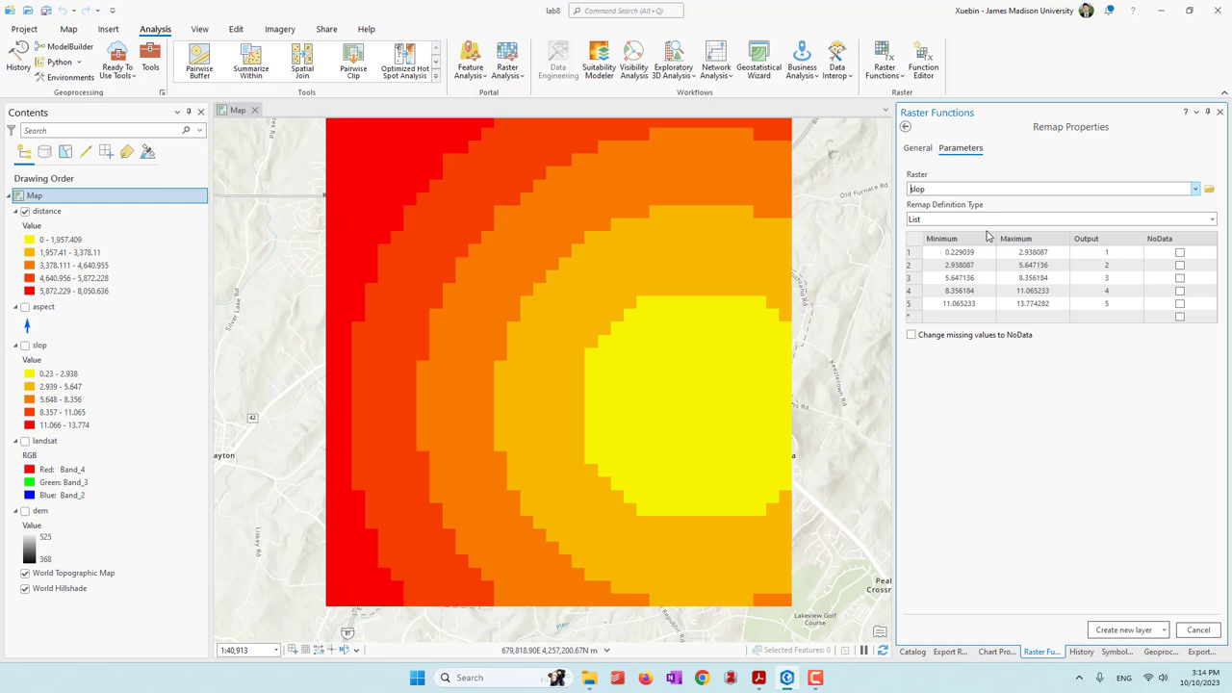
# Set remap rows to 0–3 and 3–14, marking the 3–14 range as NoData
pyautogui.click(971, 252)
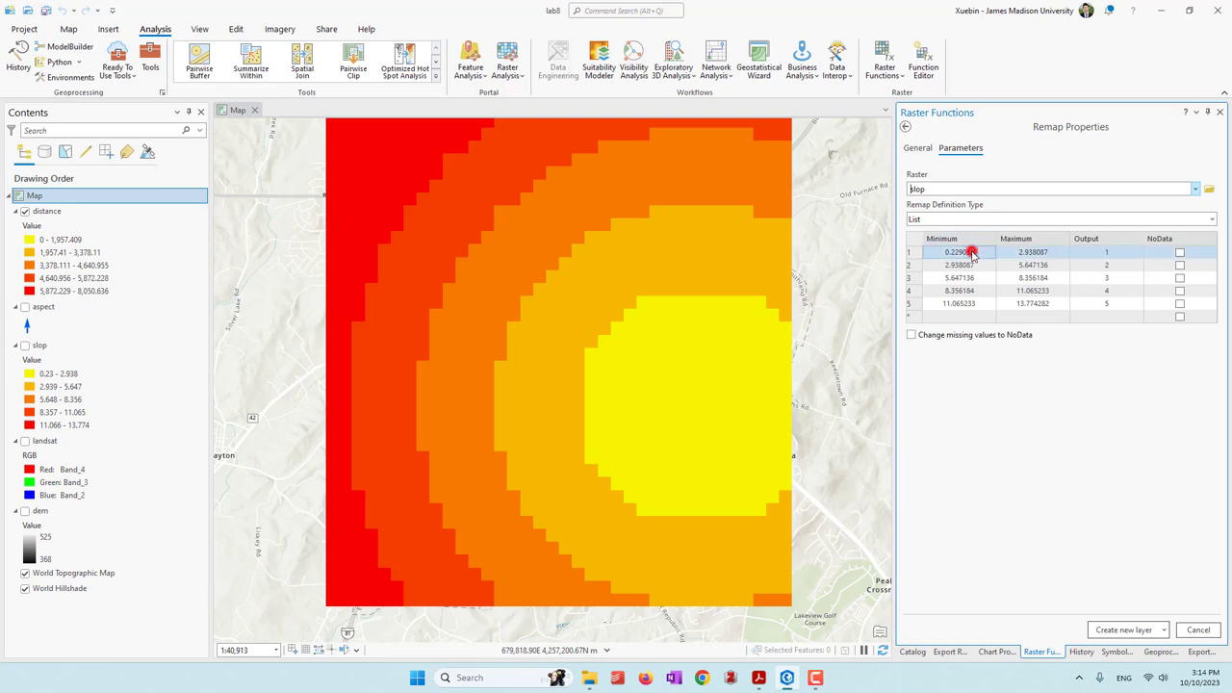
pyautogui.click(972, 252)
pyautogui.write('0')
pyautogui.click(1045, 253)
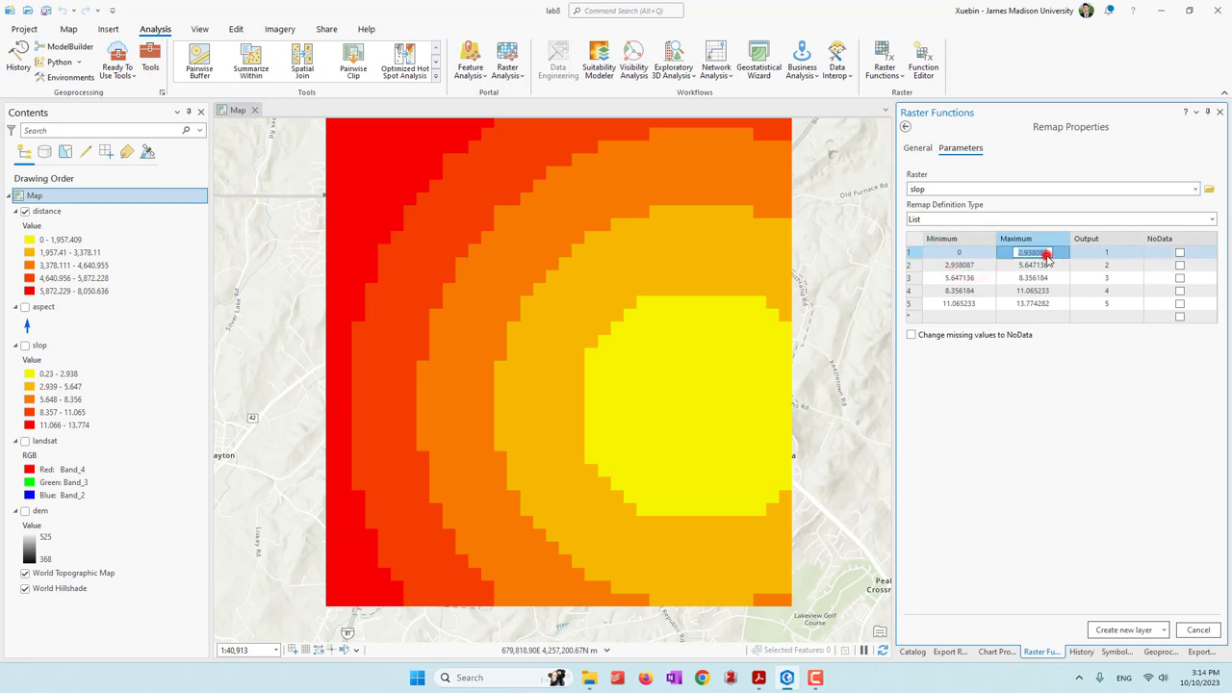
pyautogui.click(1047, 254)
pyautogui.write('3')
pyautogui.click(1094, 420)
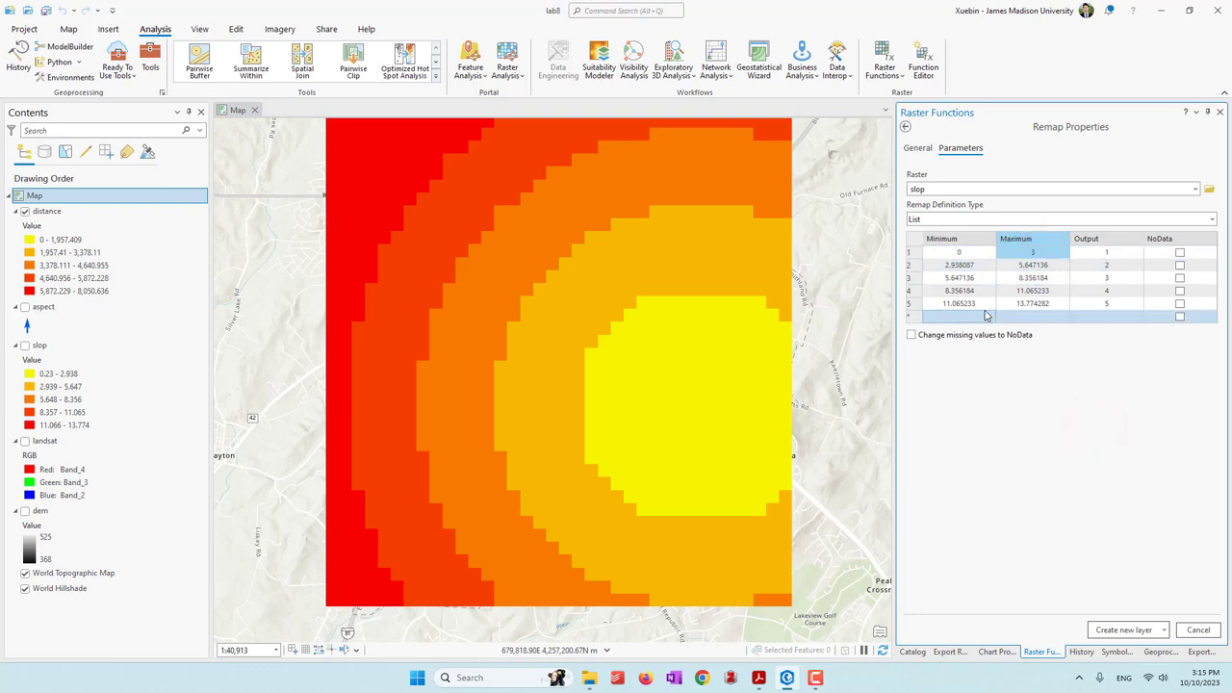
pyautogui.click(984, 269)
pyautogui.click(984, 268)
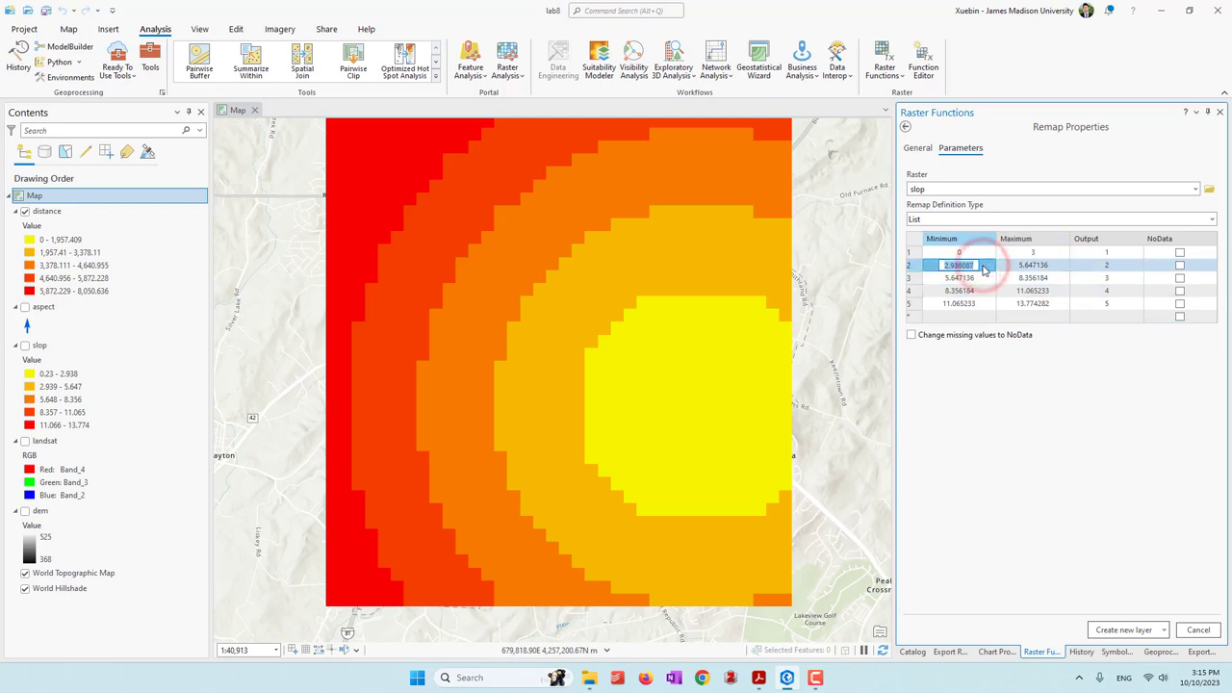
pyautogui.write('3')
pyautogui.click(1017, 265)
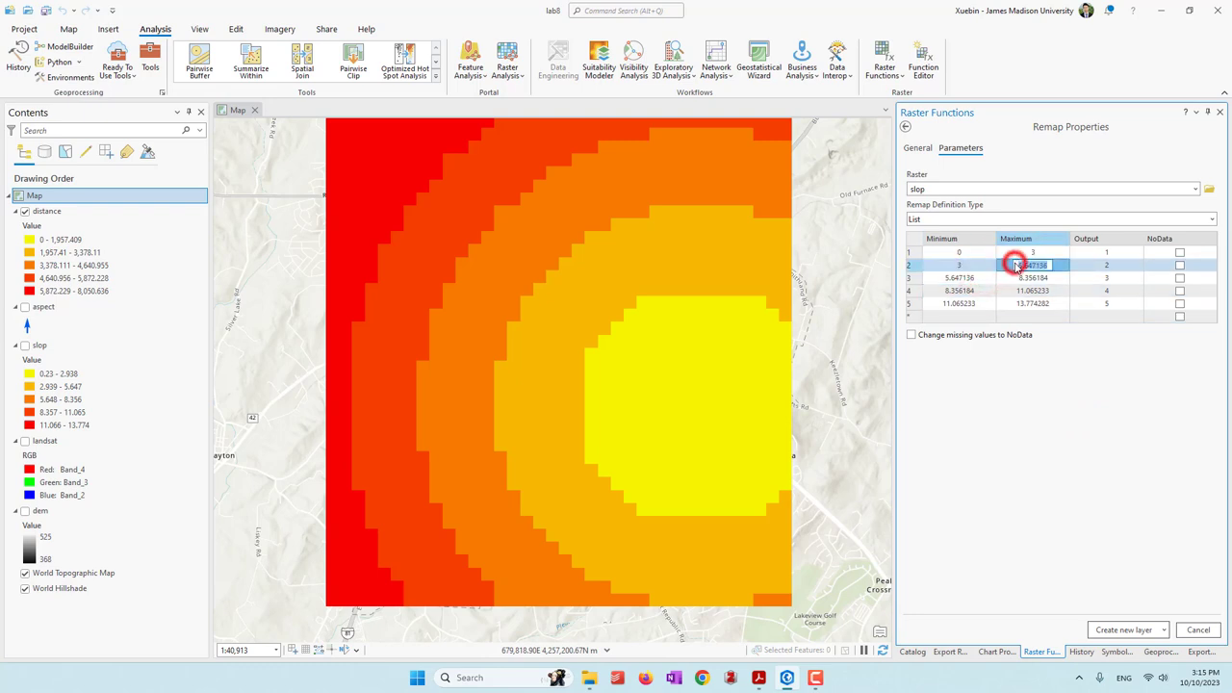
pyautogui.write('14')
pyautogui.click(1046, 373)
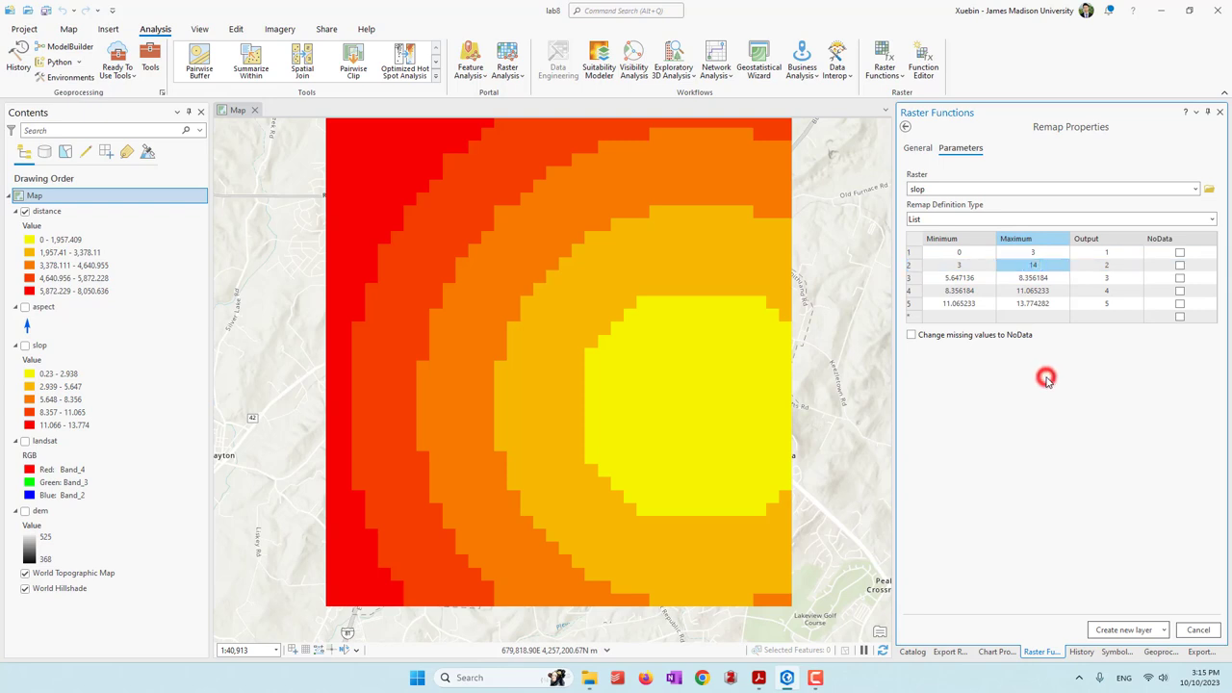
pyautogui.click(1181, 267)
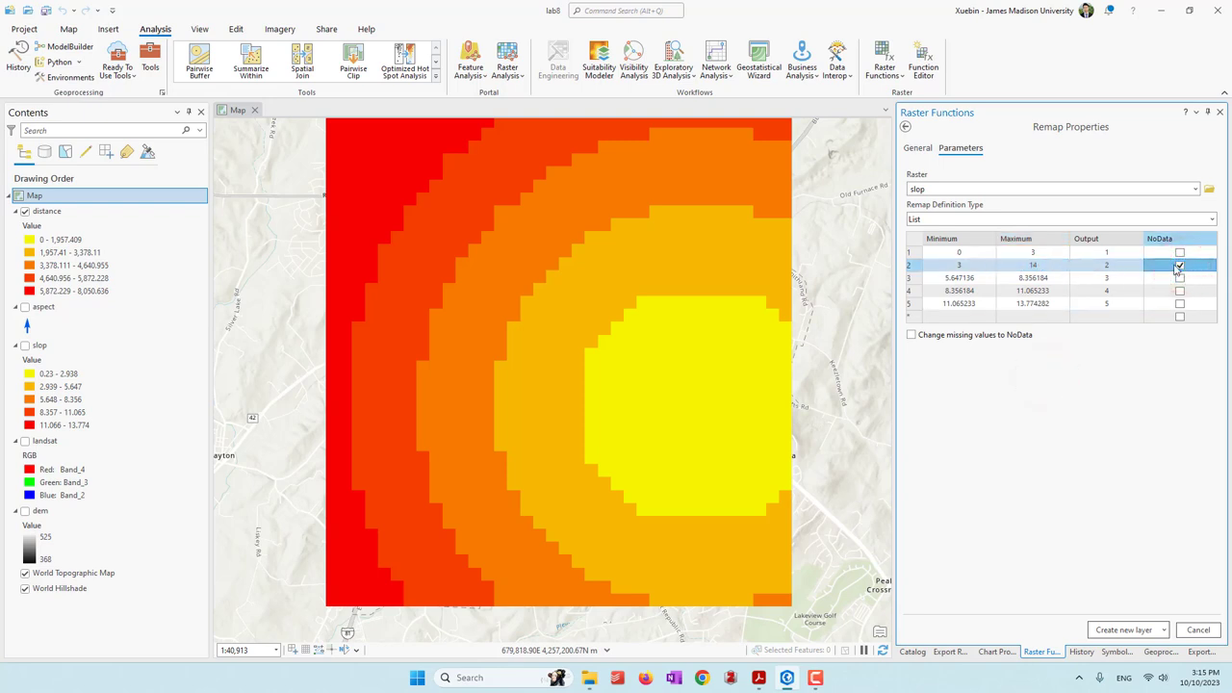
# Delete the leftover remap rows and create the Remap_slop layer
pyautogui.click(914, 279)
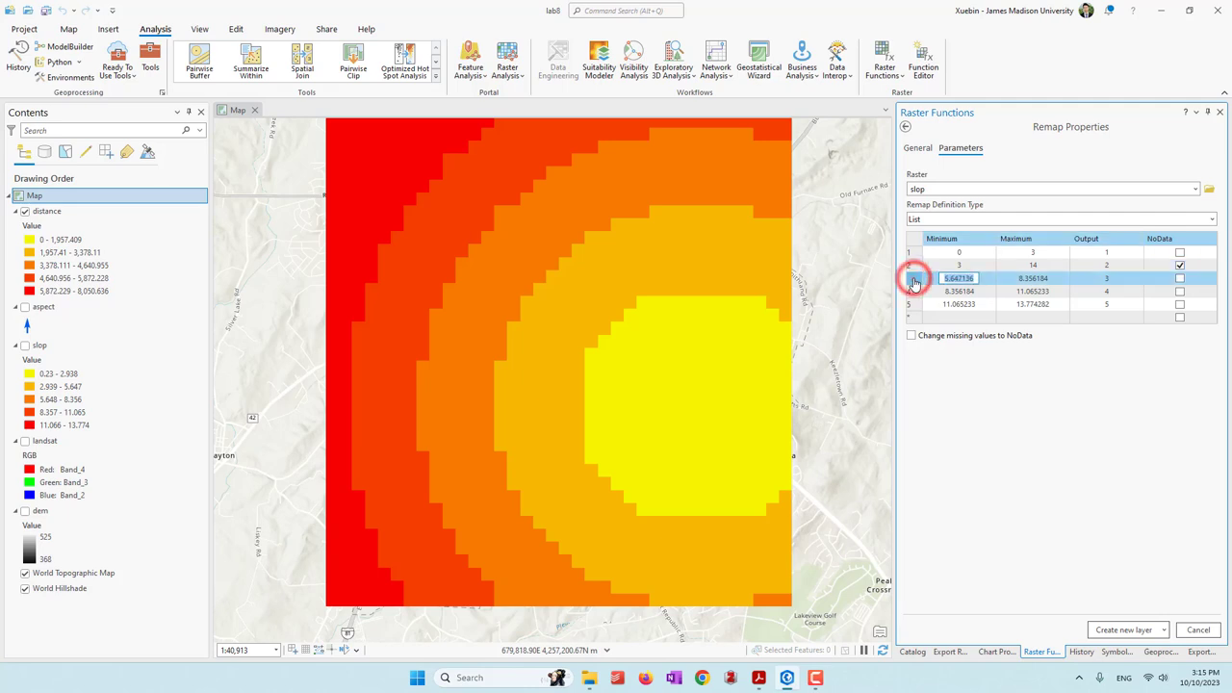
pyautogui.press('Delete')
pyautogui.click(913, 279)
pyautogui.press('Delete')
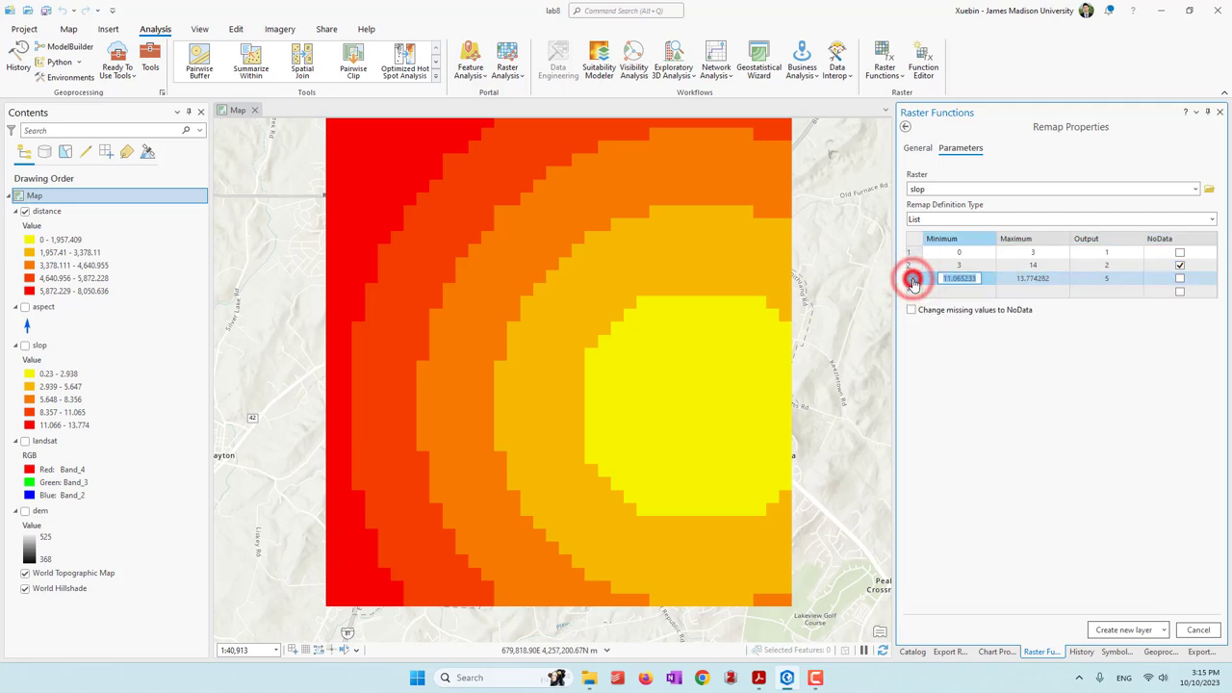
pyautogui.press('Delete')
pyautogui.click(946, 417)
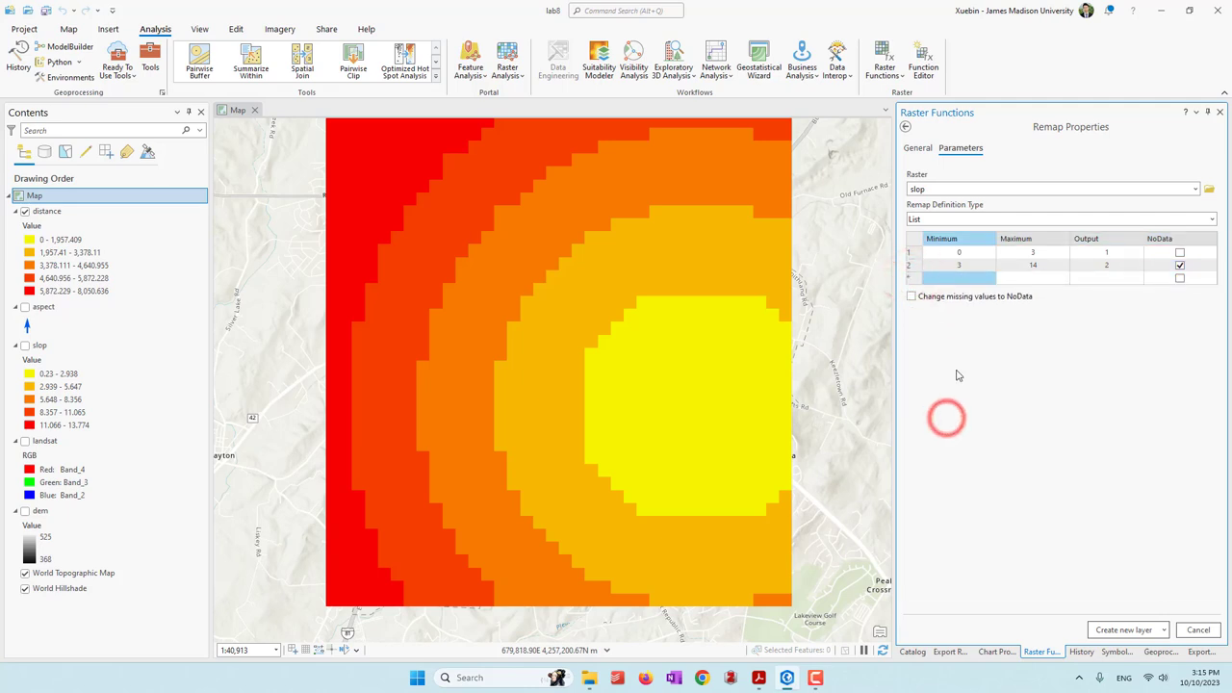
pyautogui.click(1056, 521)
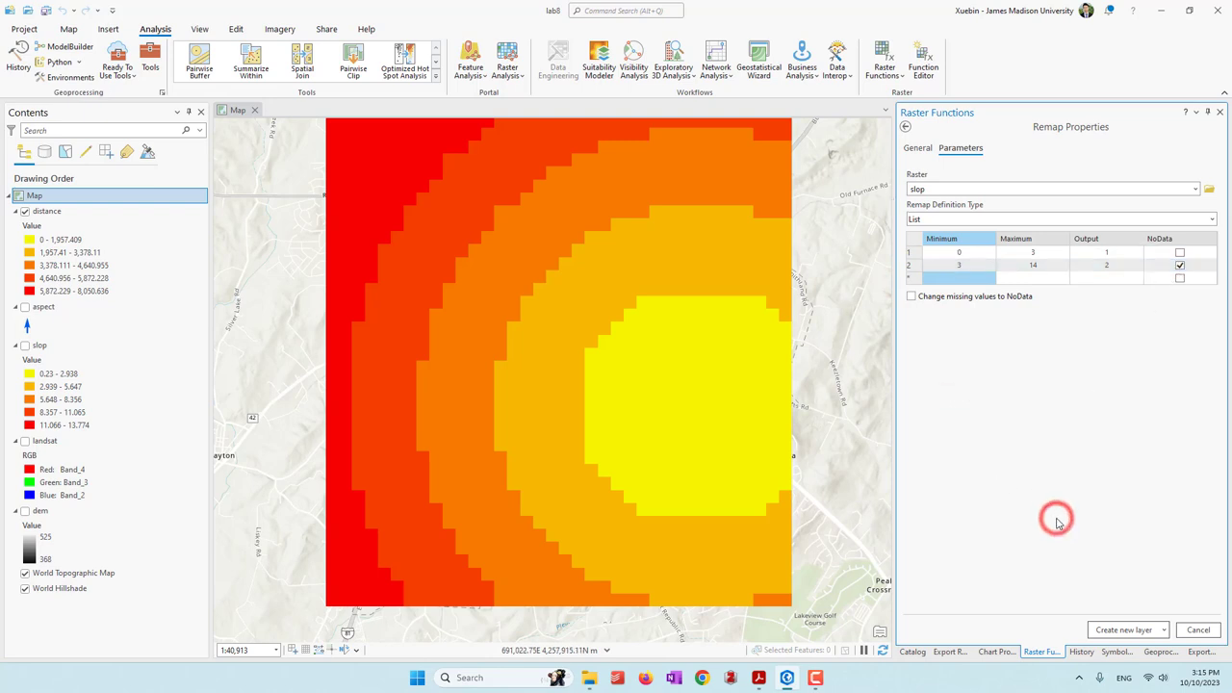
pyautogui.click(1138, 632)
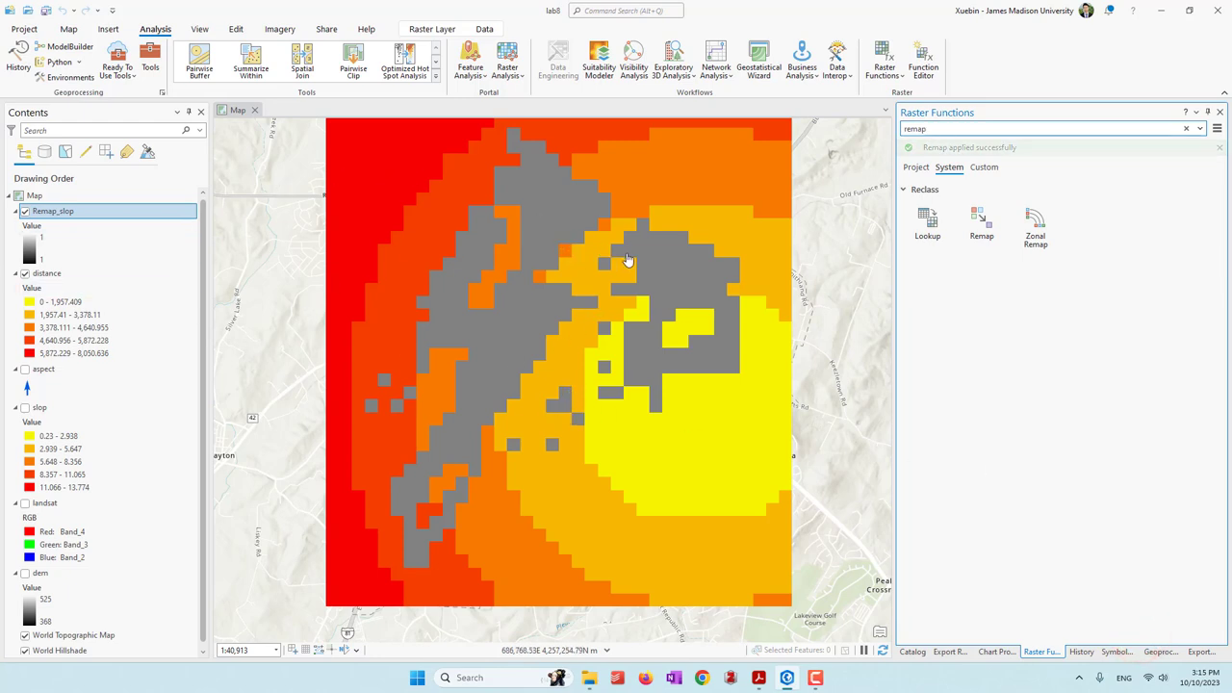
# Hide distance, show slop, and toggle Remap_slop on and off to compare them
pyautogui.click(25, 274)
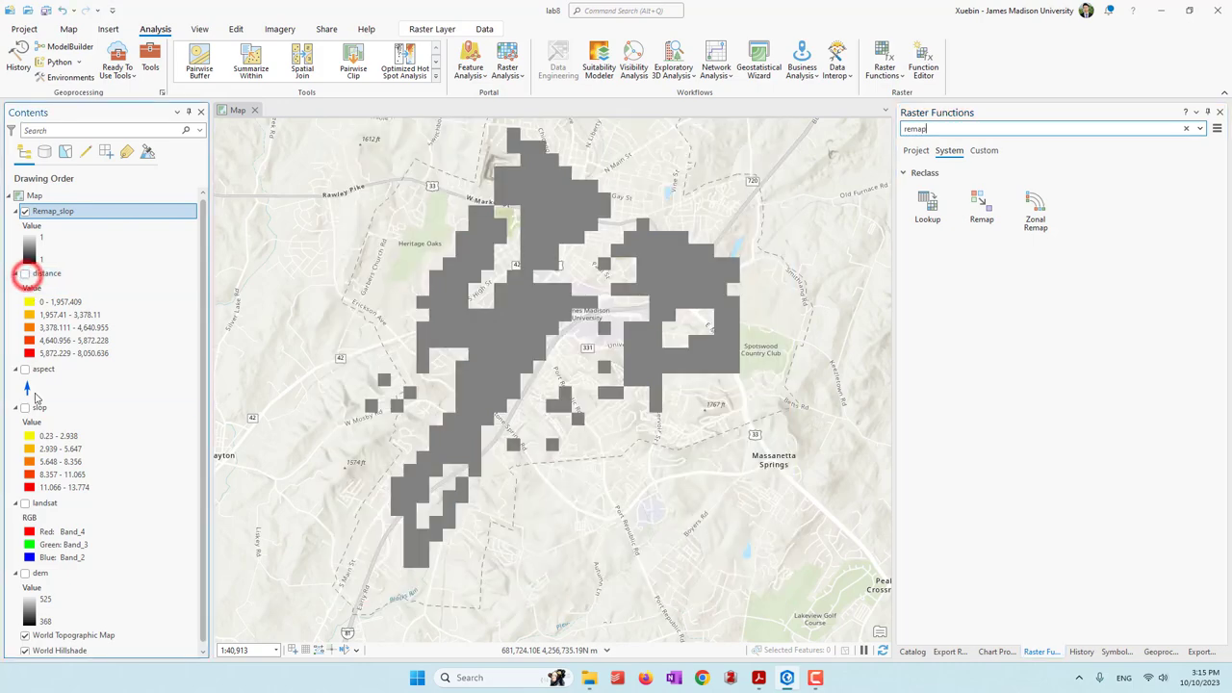
pyautogui.click(26, 408)
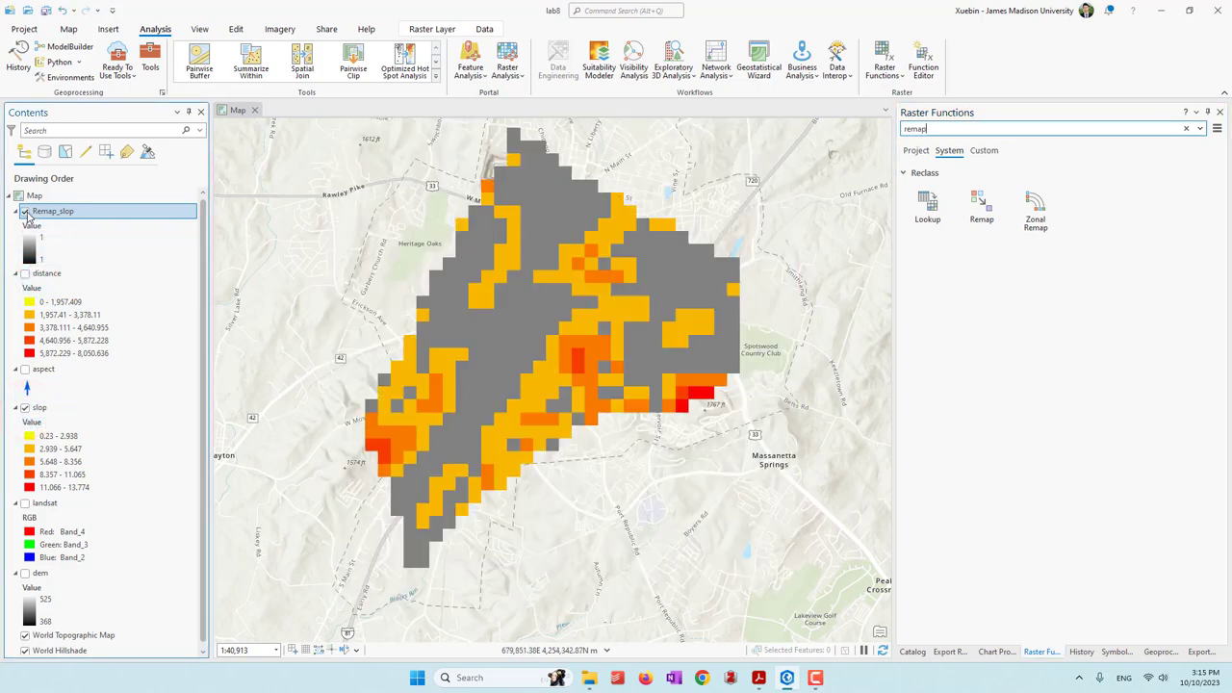
pyautogui.click(25, 212)
pyautogui.click(25, 211)
pyautogui.click(25, 212)
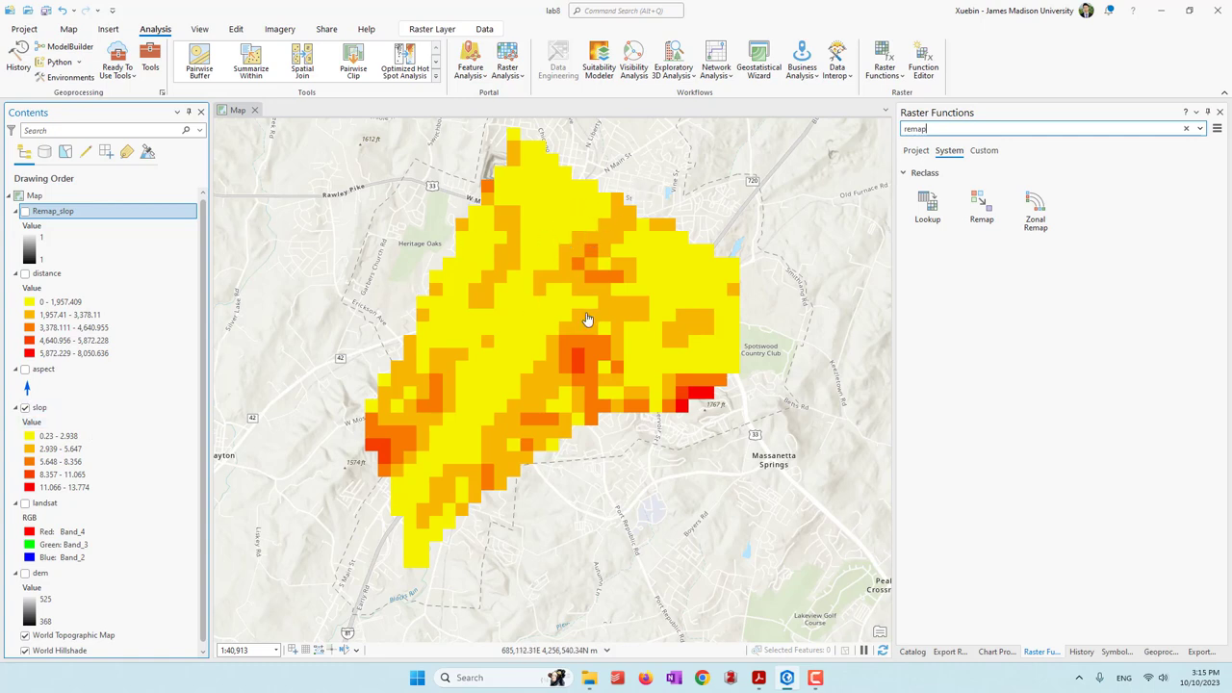
pyautogui.click(25, 212)
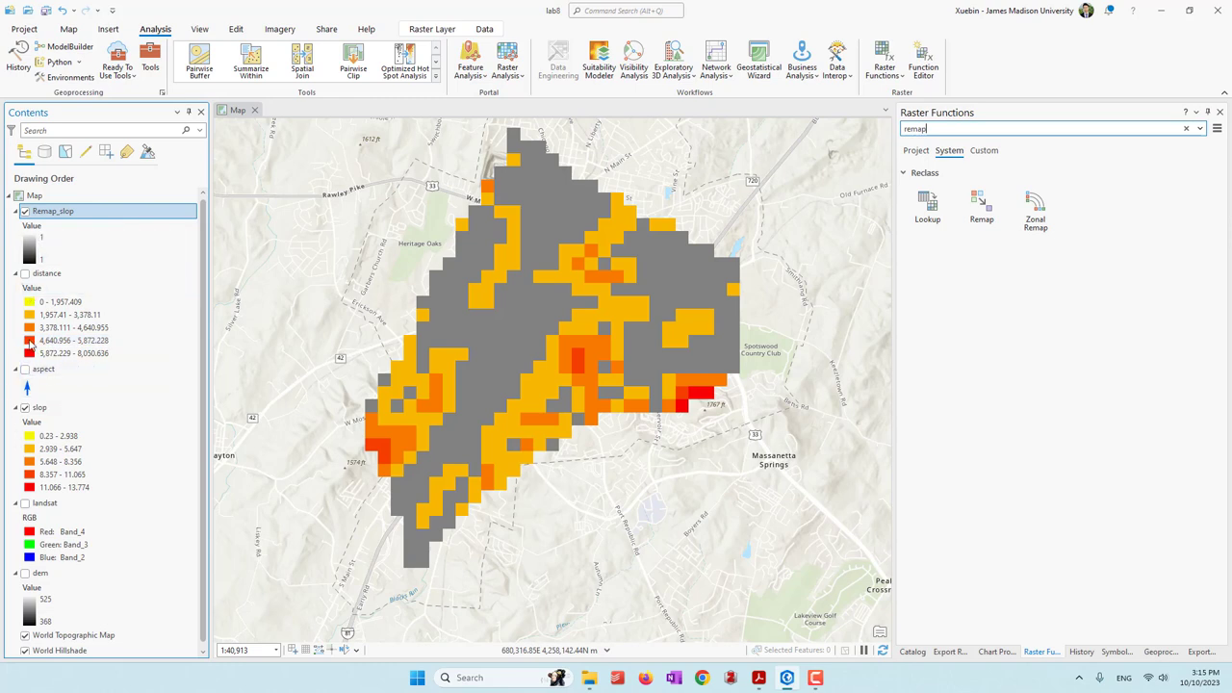
# Turn off Remap_slop and slop and turn on the aspect layer
pyautogui.click(25, 211)
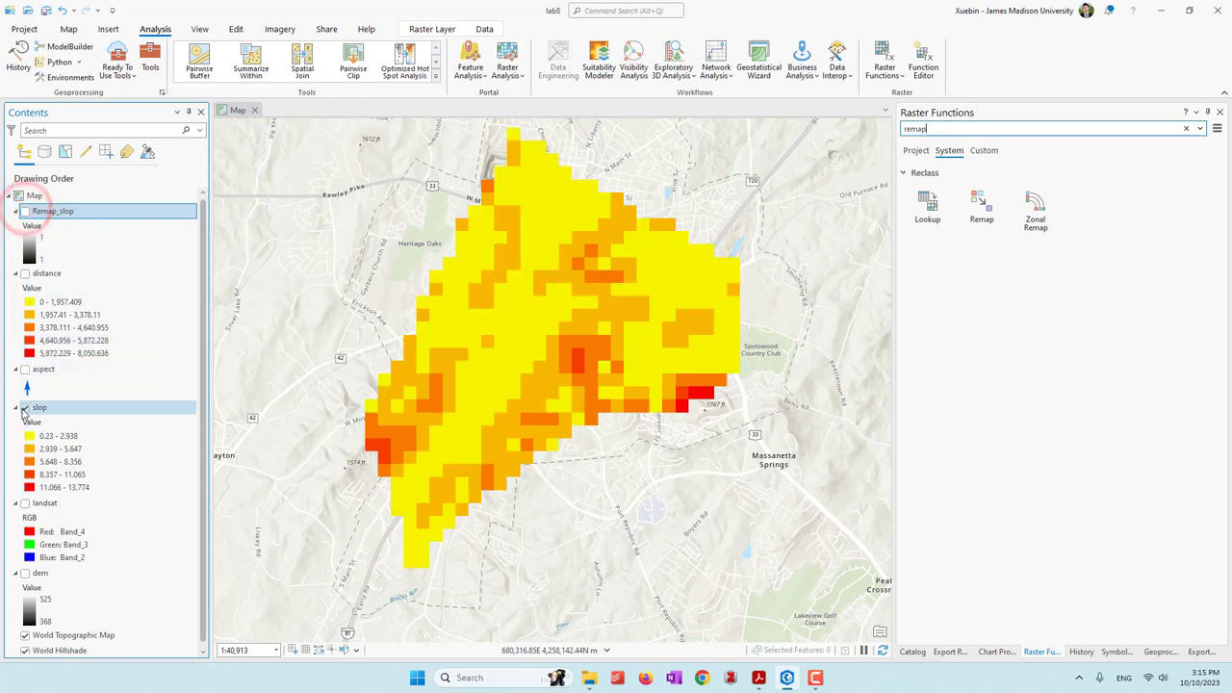
pyautogui.click(24, 408)
pyautogui.click(25, 369)
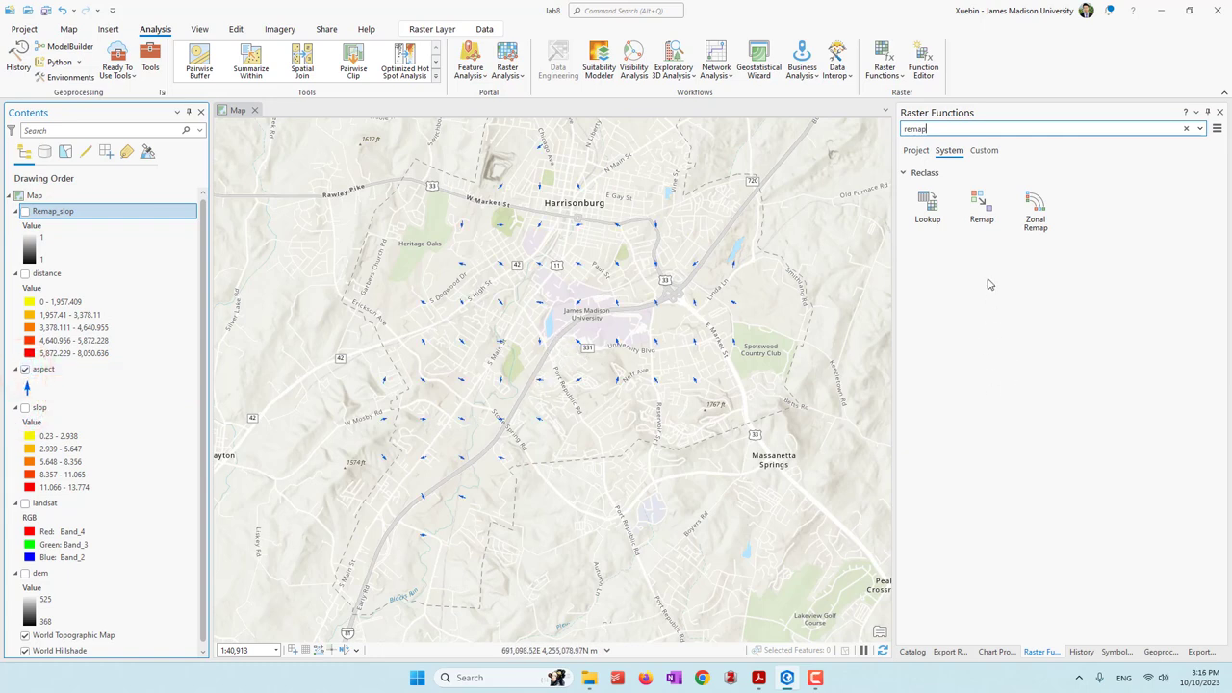
# Open Remap on the aspect raster and map the 0–180 range to output 1
pyautogui.click(980, 206)
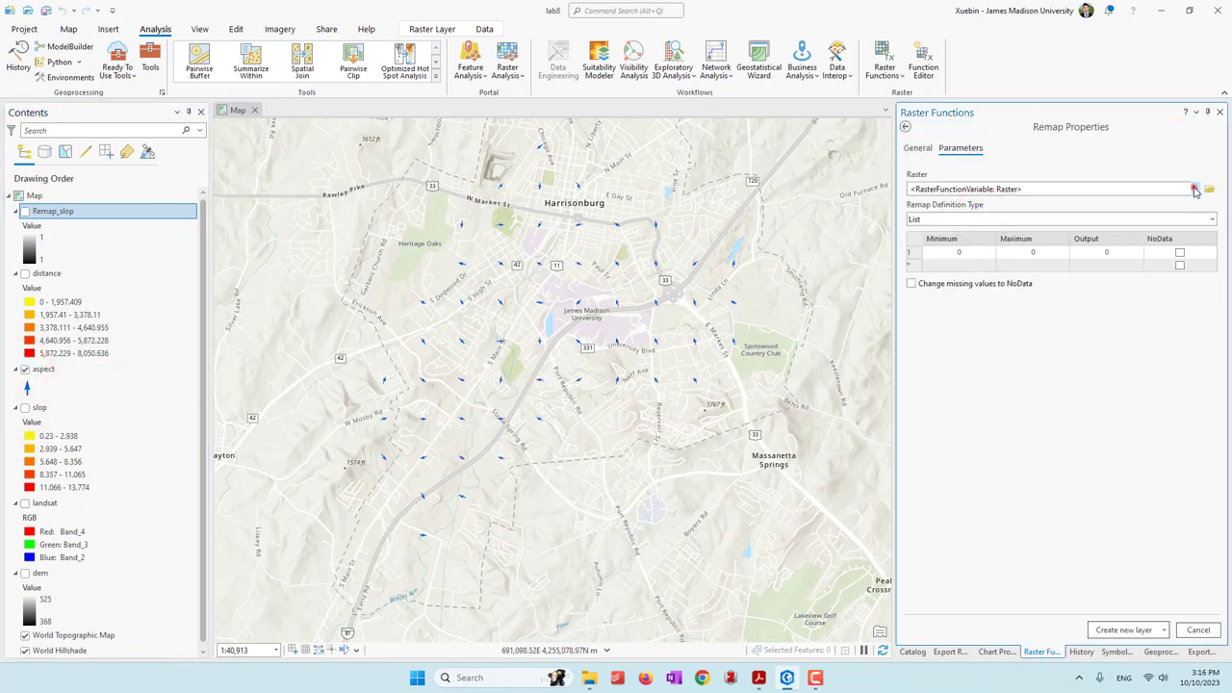
pyautogui.click(1194, 189)
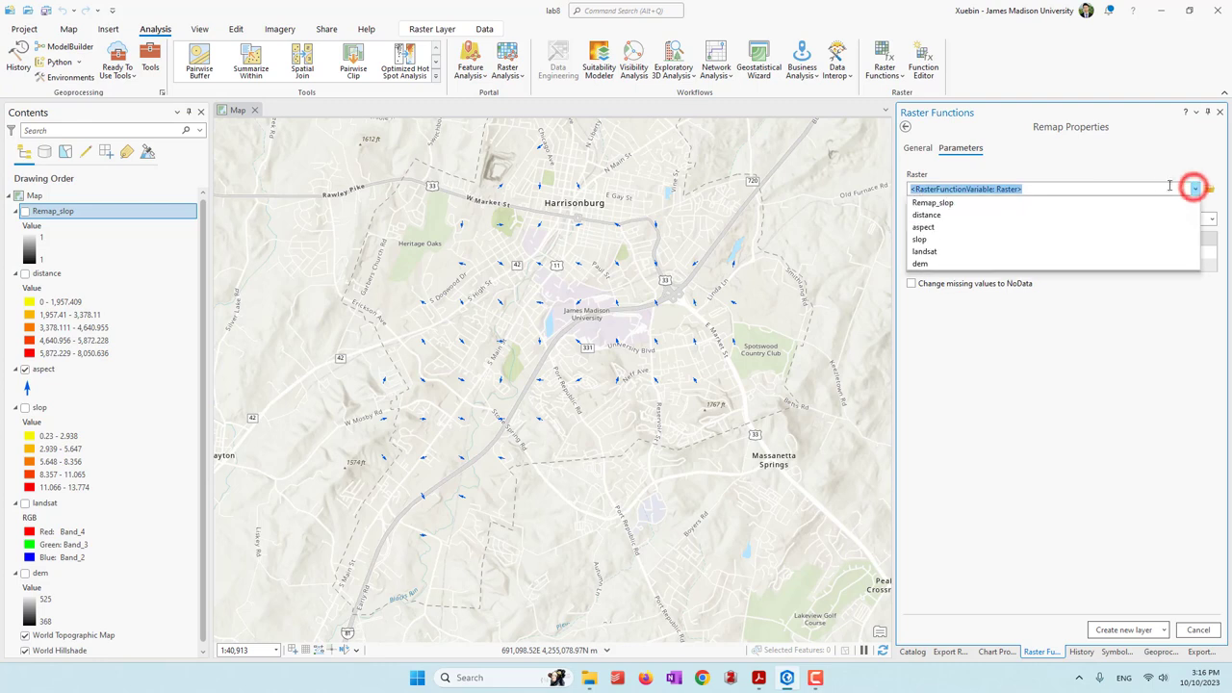
pyautogui.click(933, 228)
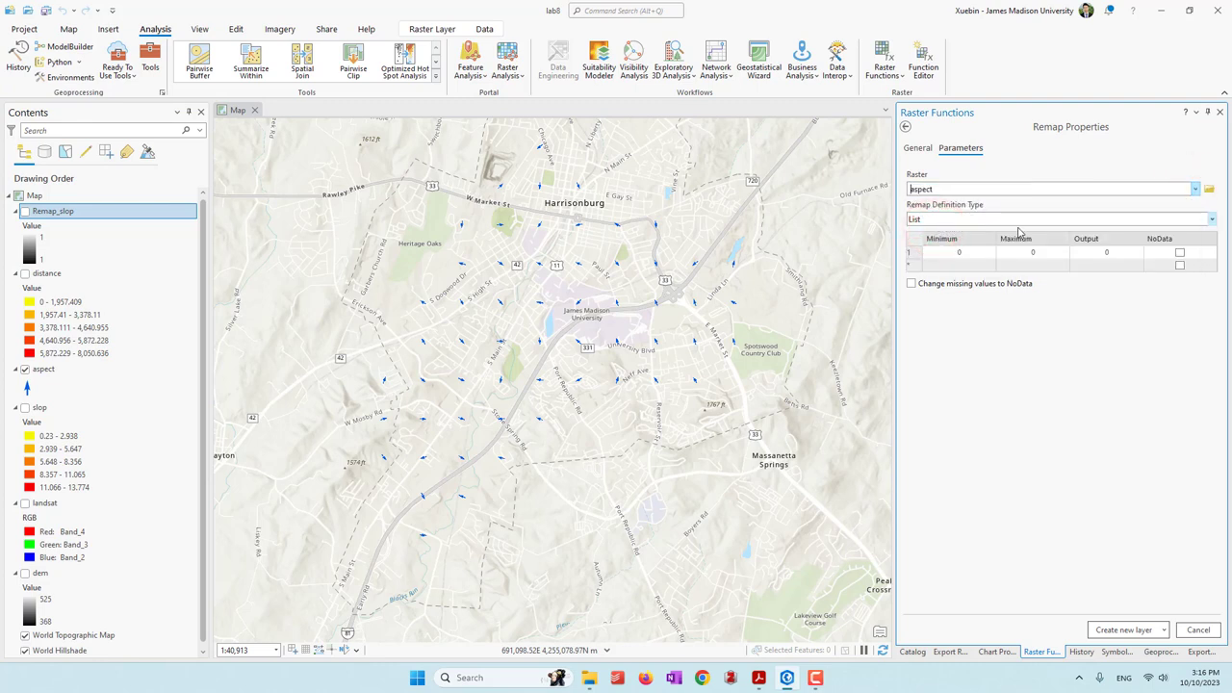
pyautogui.click(1049, 253)
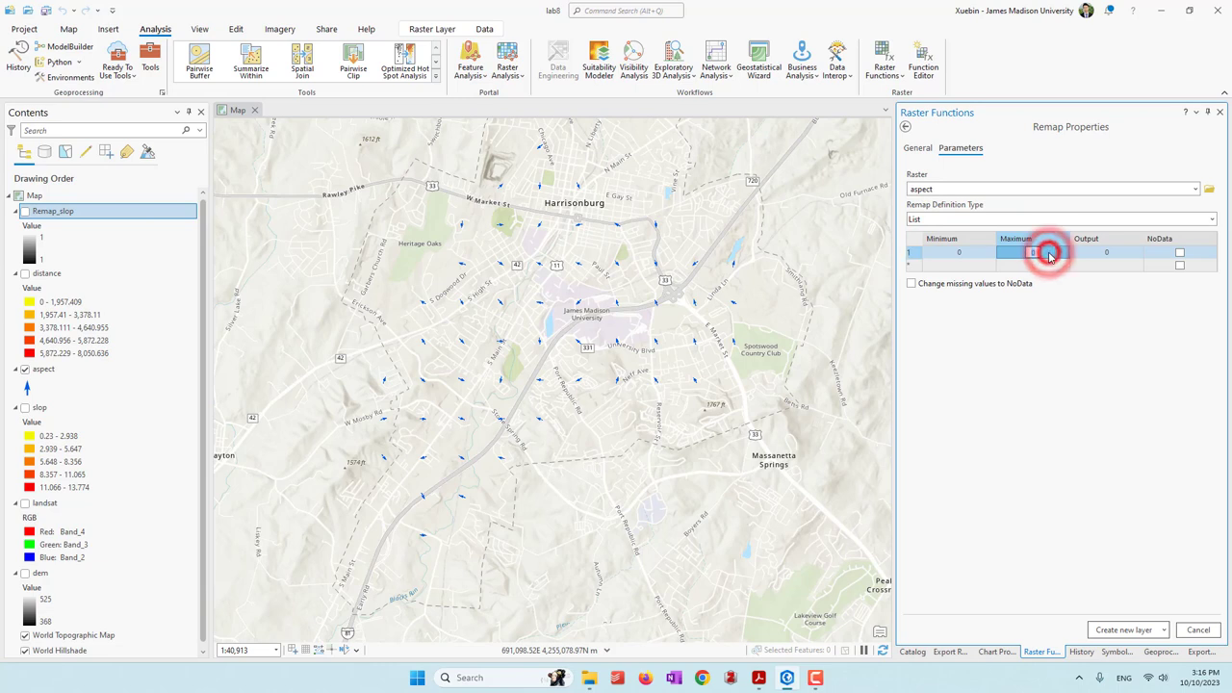
pyautogui.write('18')
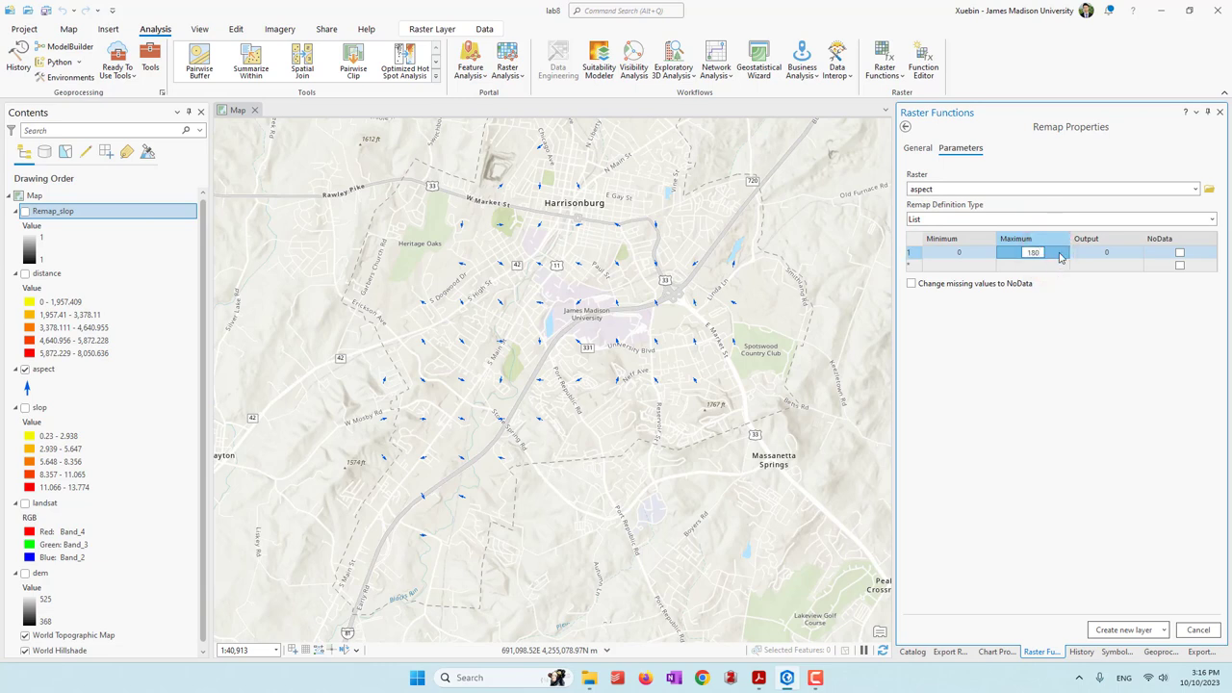
pyautogui.write('0')
pyautogui.click(1081, 252)
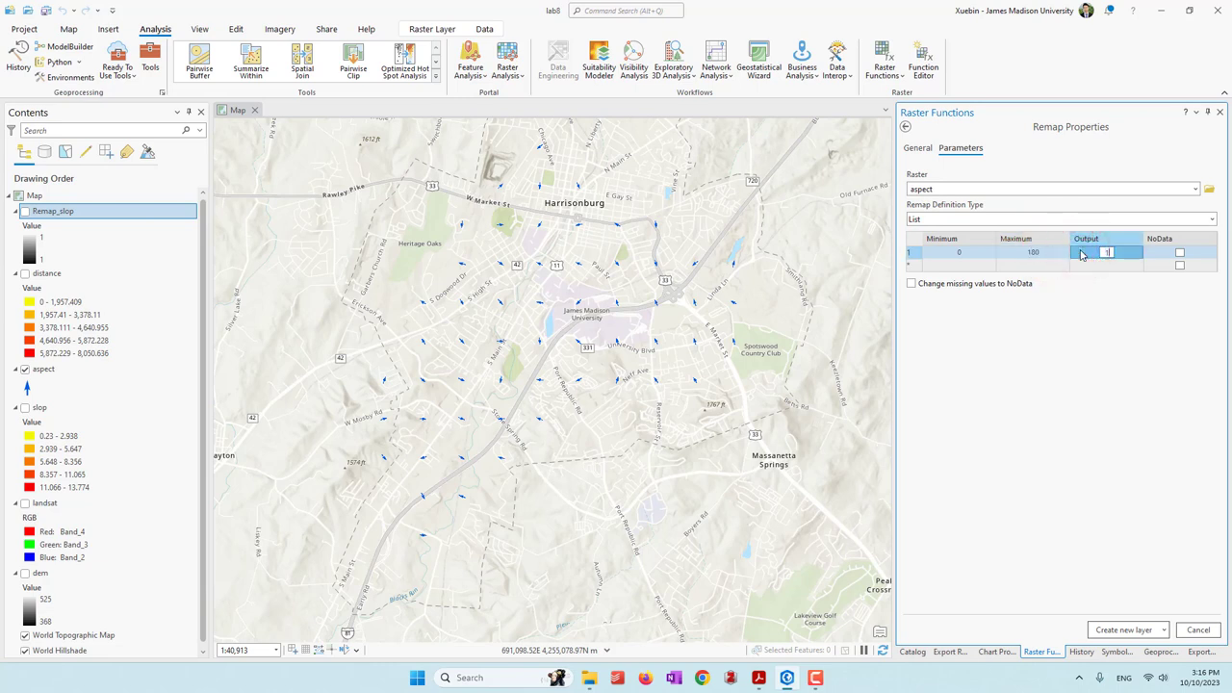
pyautogui.write('1')
pyautogui.click(1064, 376)
# Add a 180–360 range set to NoData and create the Remap_aspect layer
pyautogui.click(967, 266)
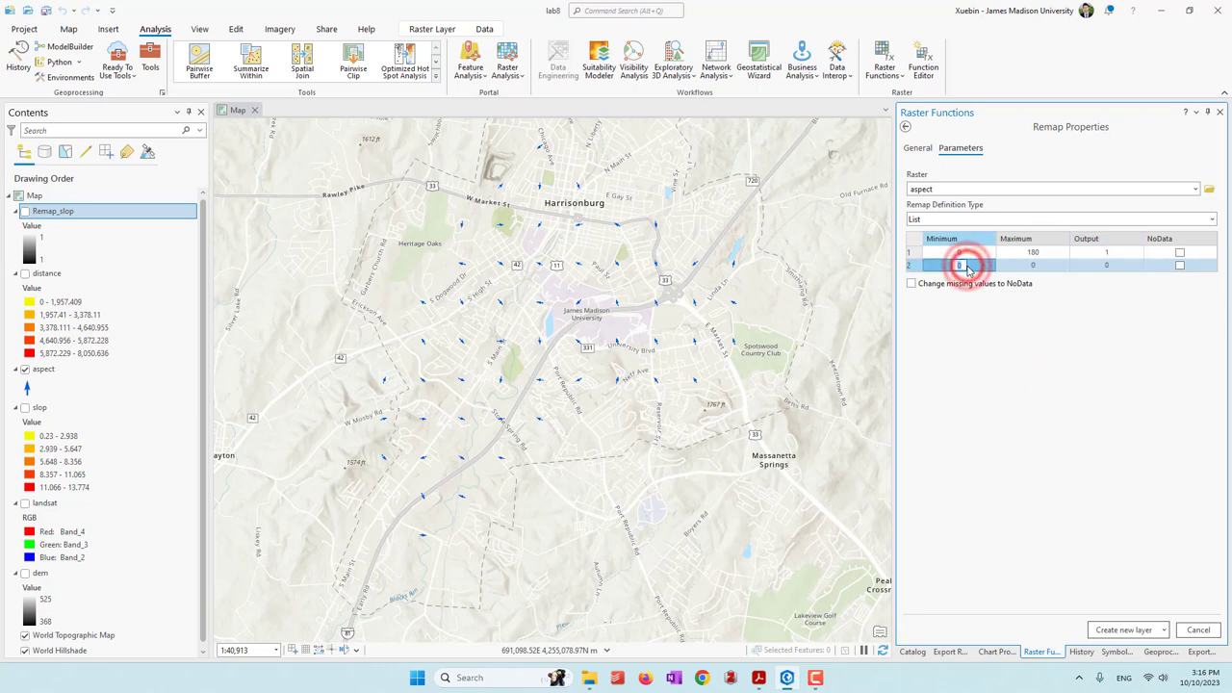
pyautogui.write('180')
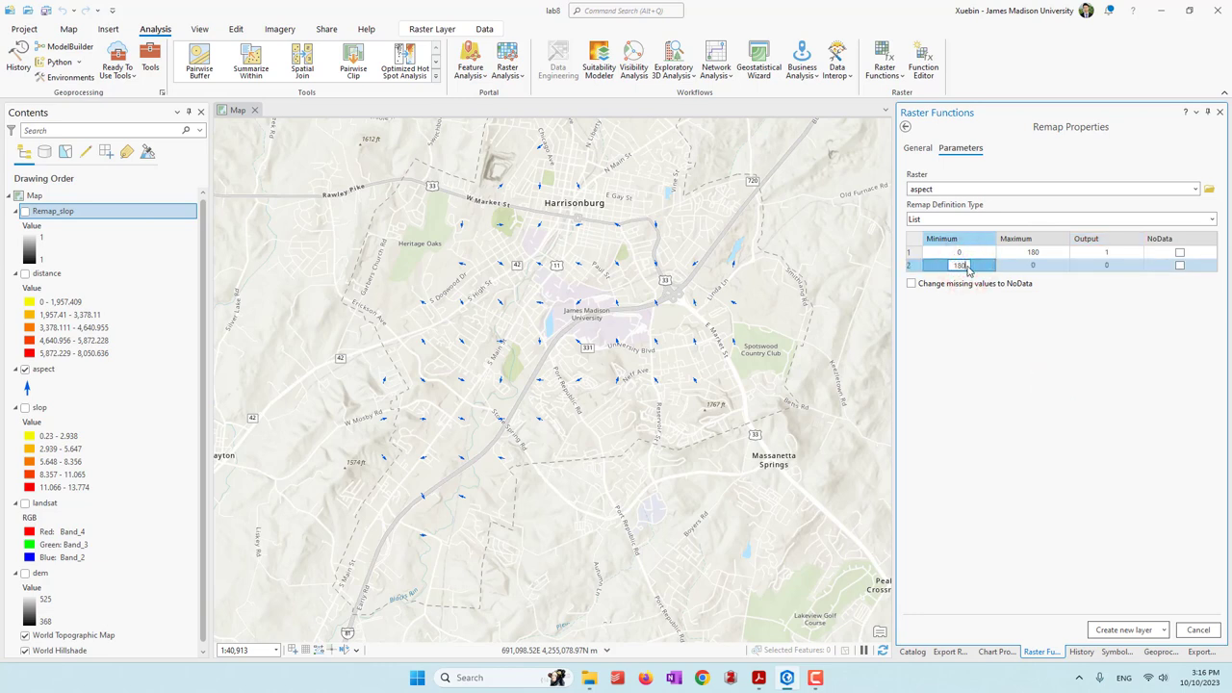
pyautogui.click(1015, 270)
pyautogui.write('36')
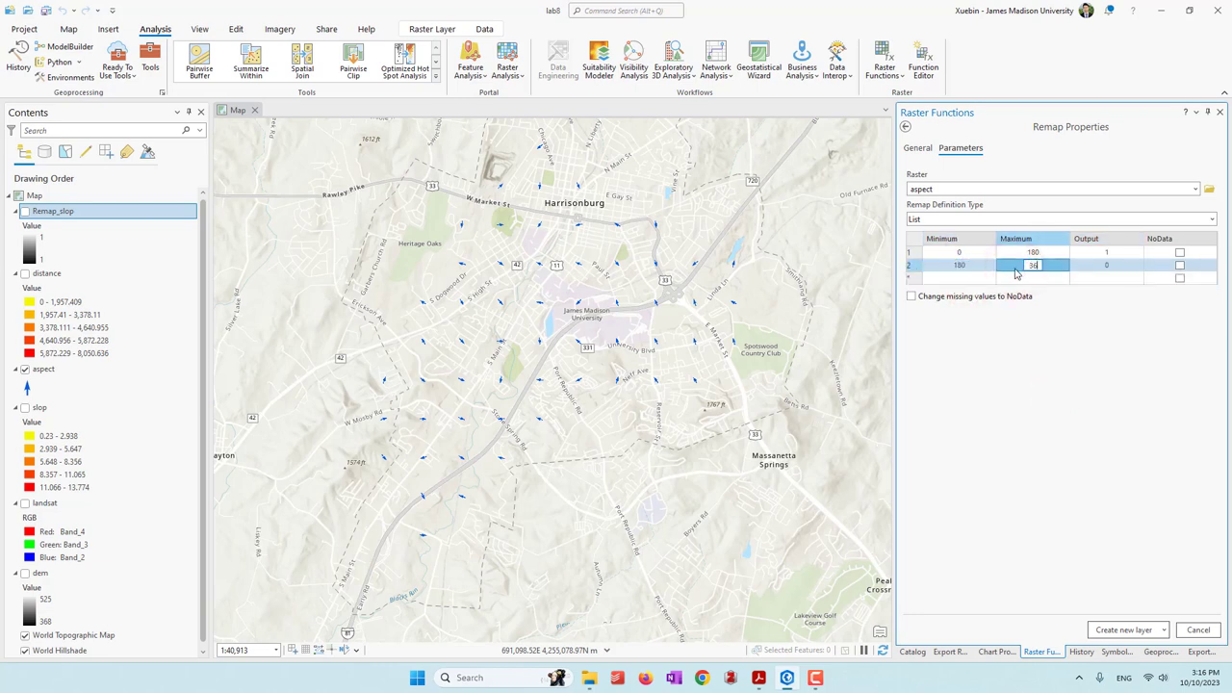
pyautogui.click(1188, 374)
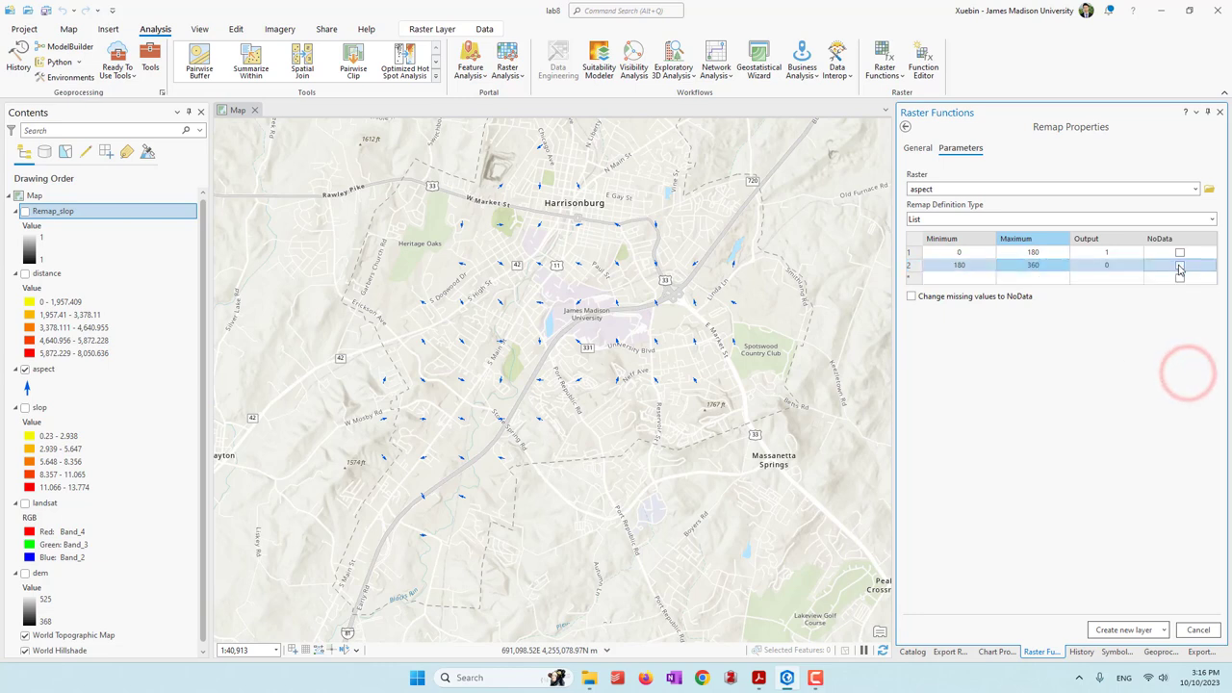
pyautogui.click(1179, 266)
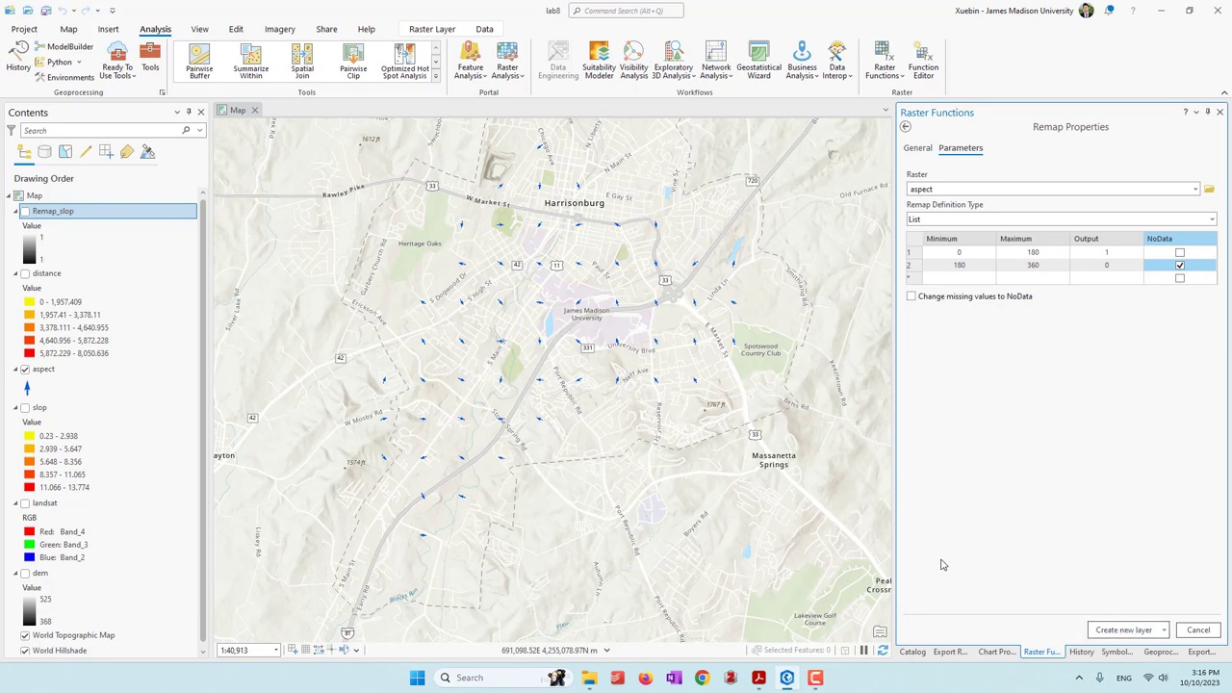
pyautogui.click(1104, 630)
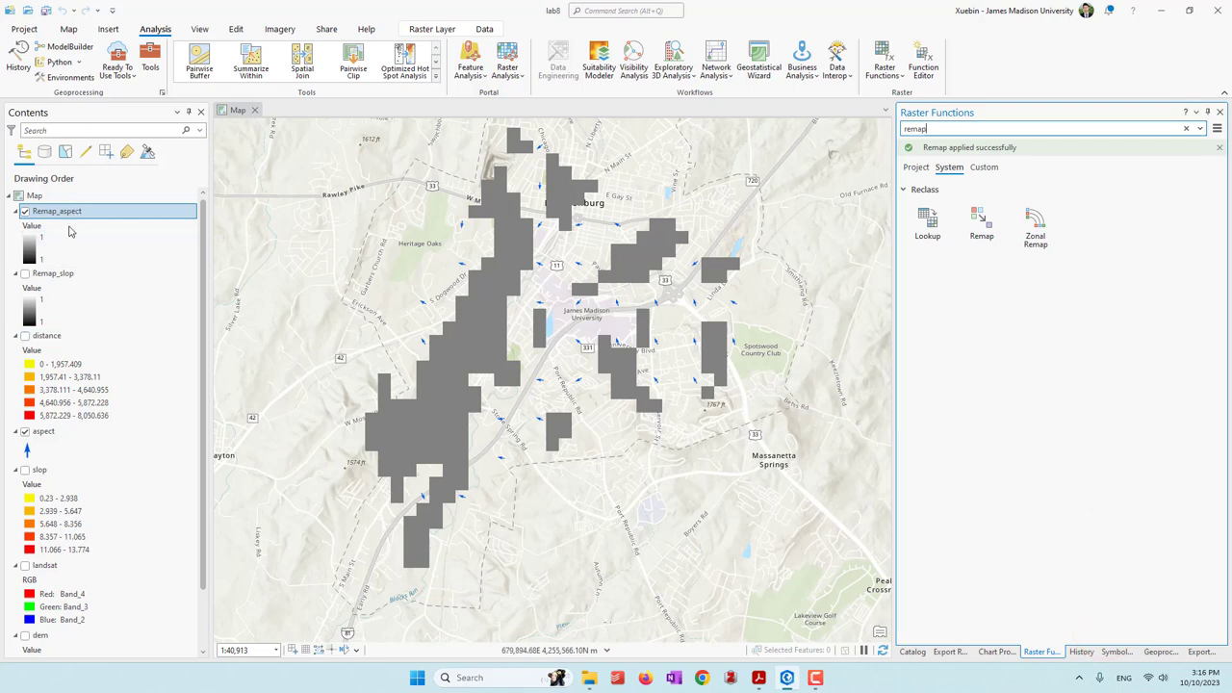
# Drag the aspect layer to the top of Contents, above Remap_aspect
pyautogui.click(48, 432)
pyautogui.moveTo(55, 432); pyautogui.dragTo(77, 213)
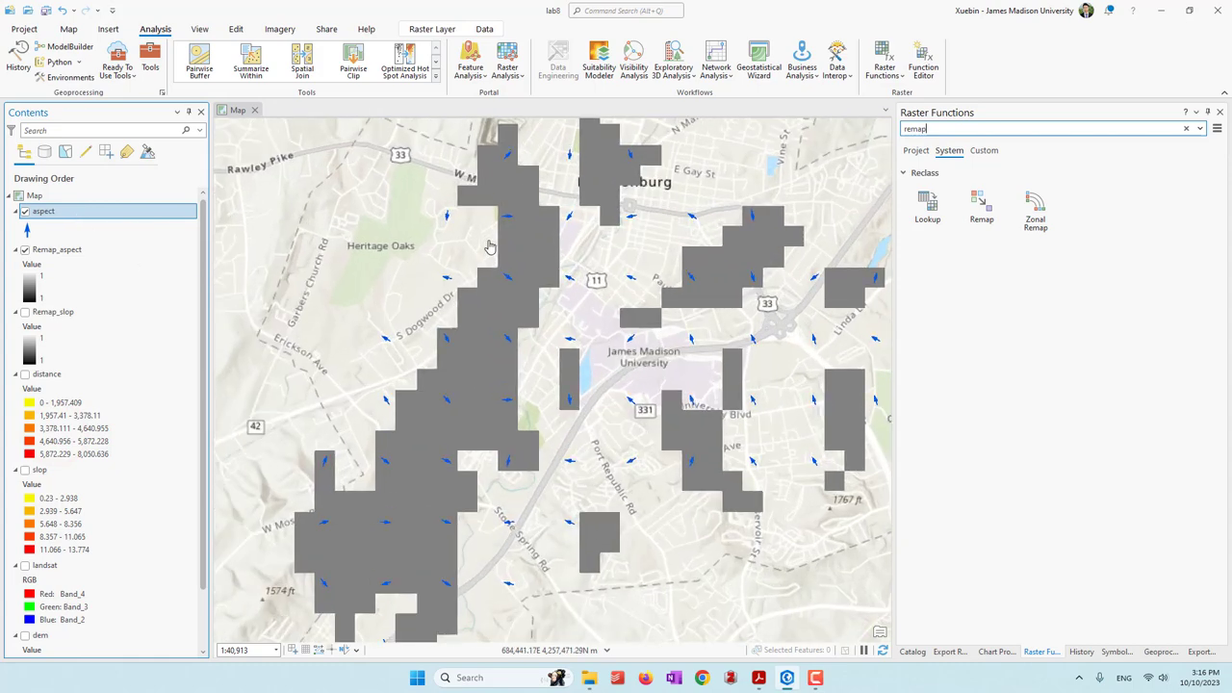
pyautogui.scroll(3, 485, 225)
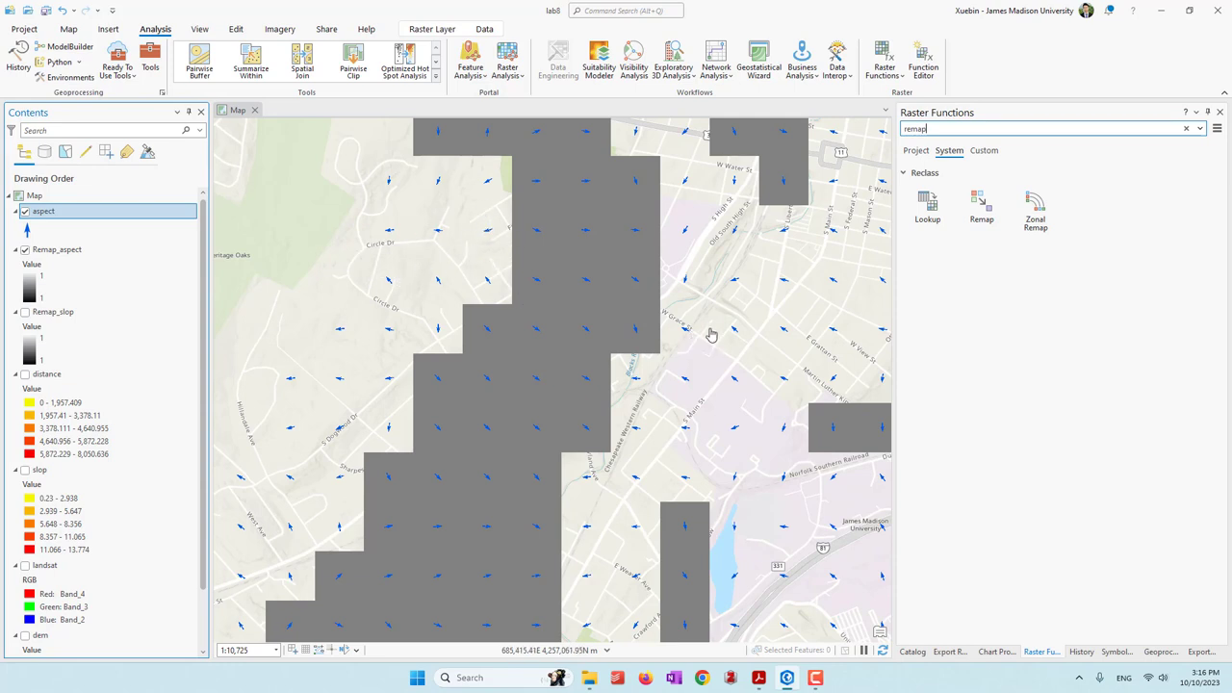
pyautogui.scroll(-5, 711, 333)
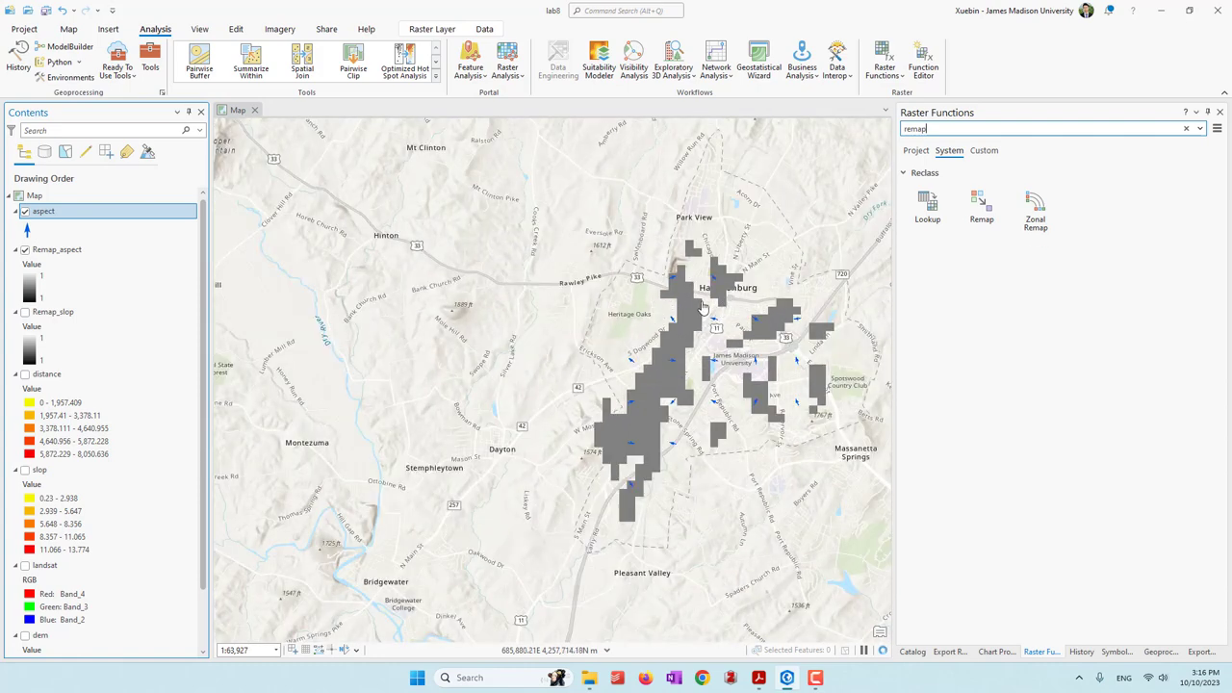
# Remove the aspect and slop layers, then recentre the map on the Remap_aspect grey cells
pyautogui.rightClick(45, 213)
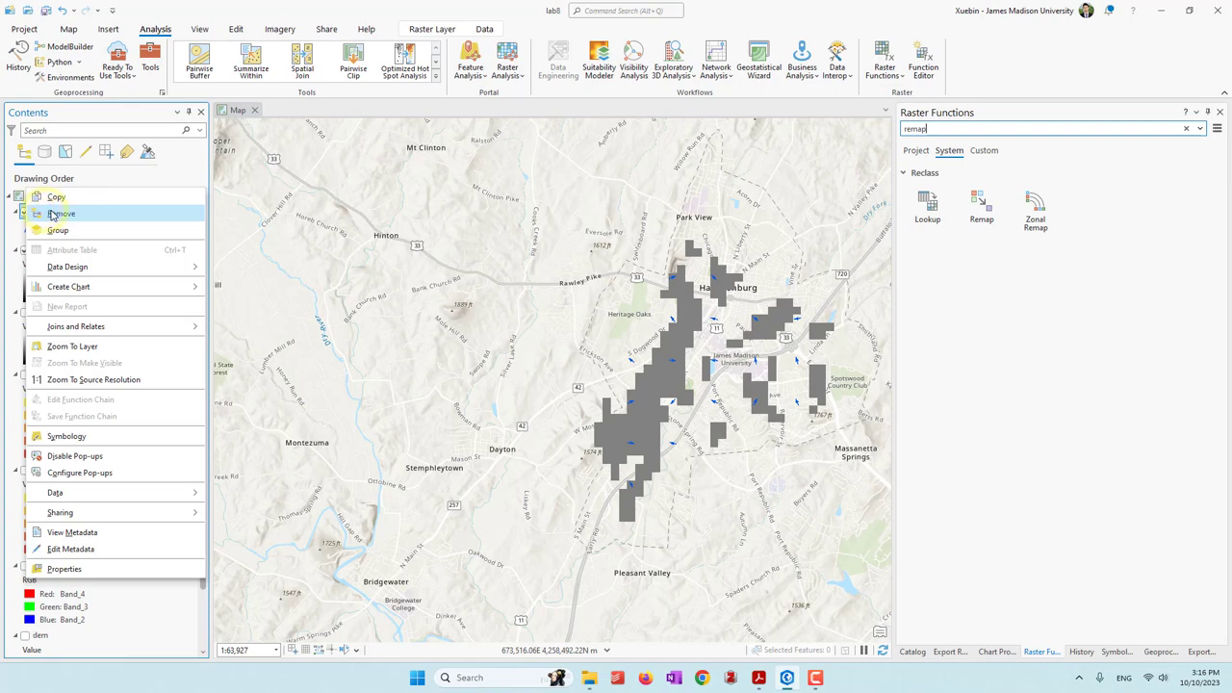
pyautogui.click(53, 214)
pyautogui.rightClick(42, 434)
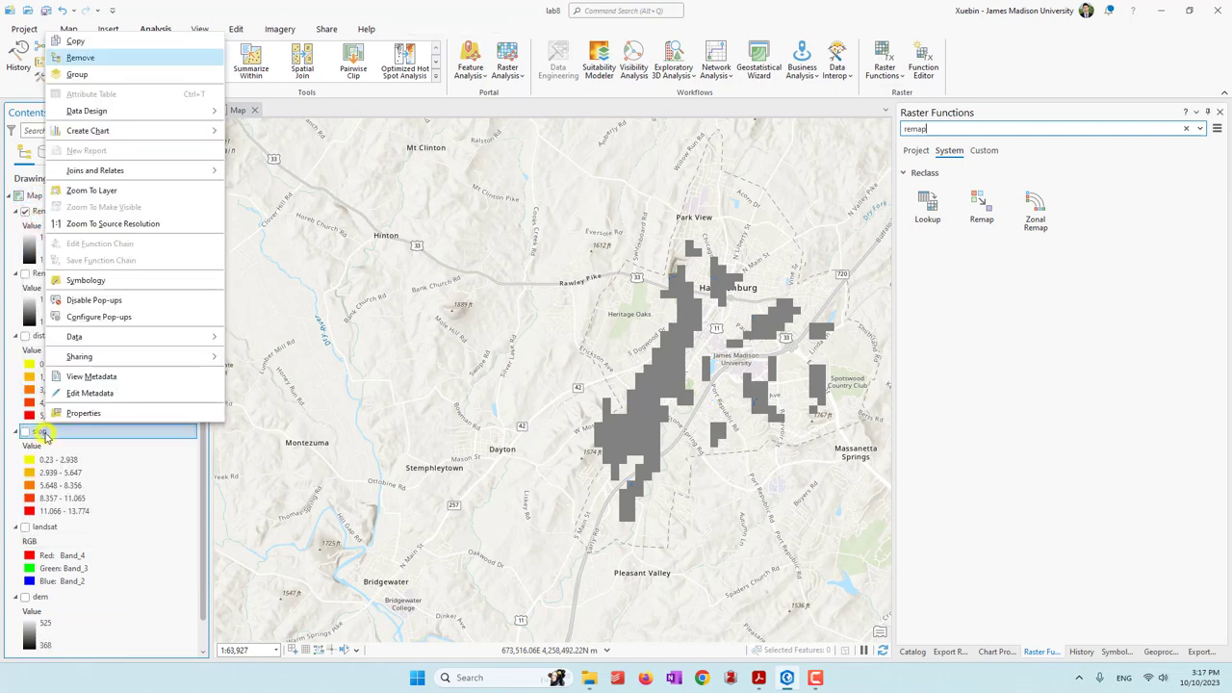
pyautogui.click(80, 58)
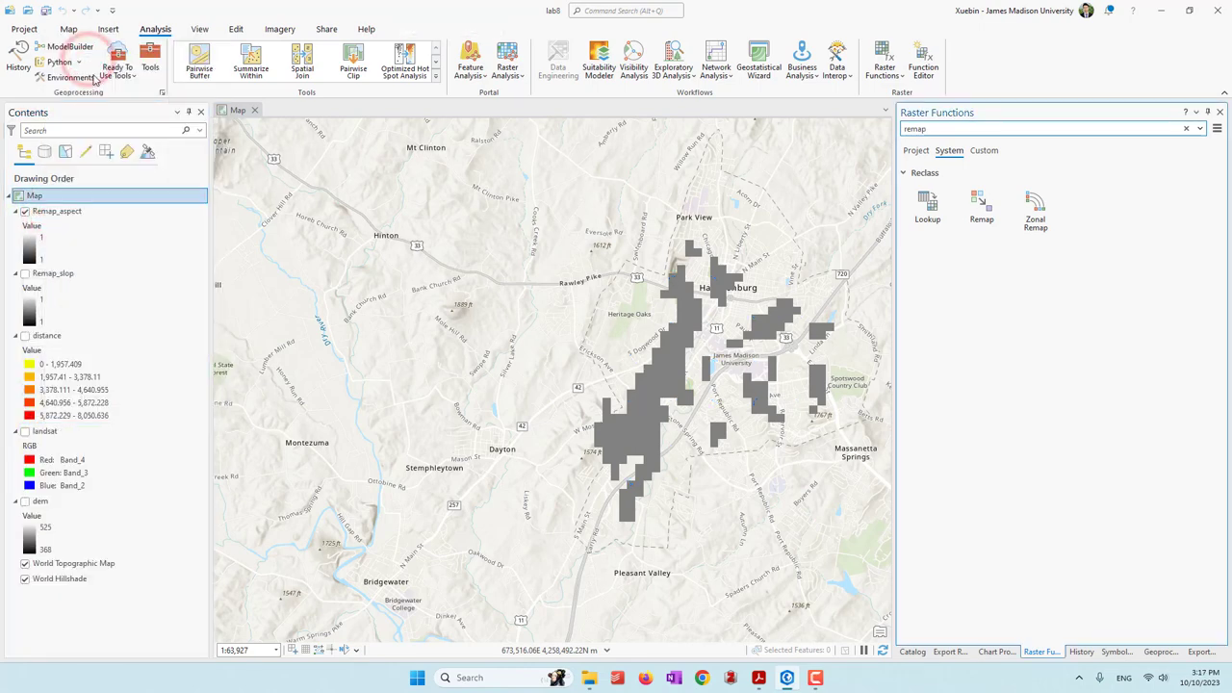
pyautogui.moveTo(631, 337); pyautogui.dragTo(556, 317)
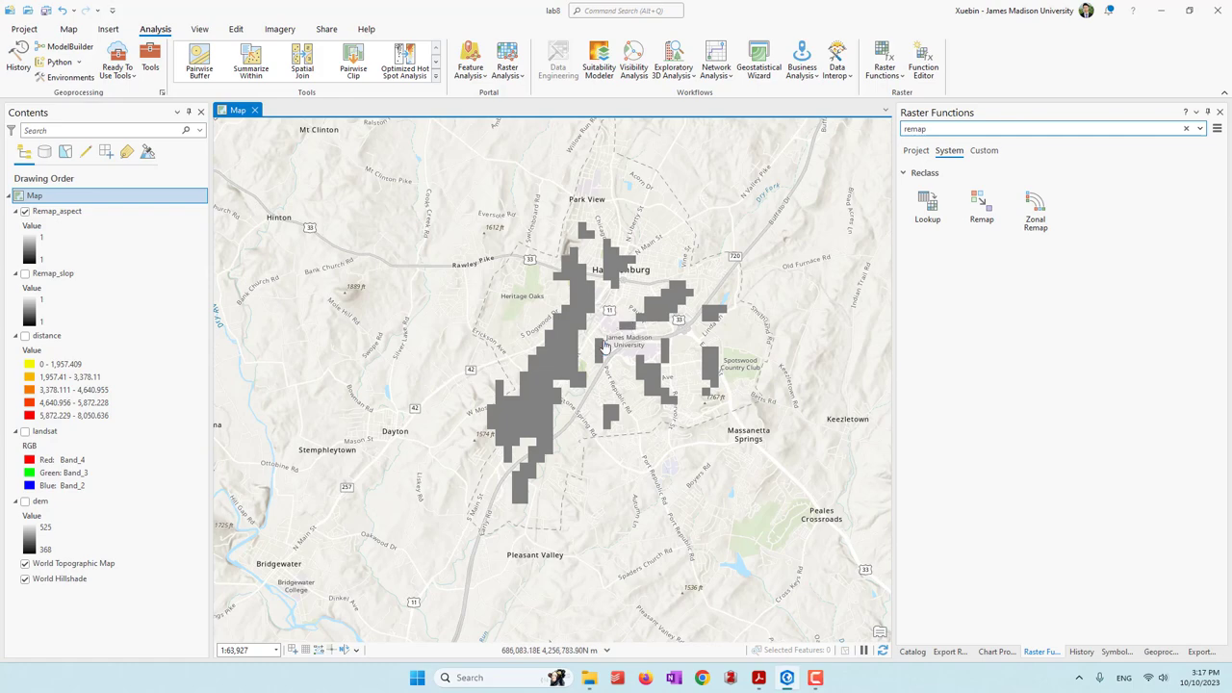
# Turn on Remap_slop in the Contents pane and show Remap_aspect with it
pyautogui.scroll(2, 609, 332)
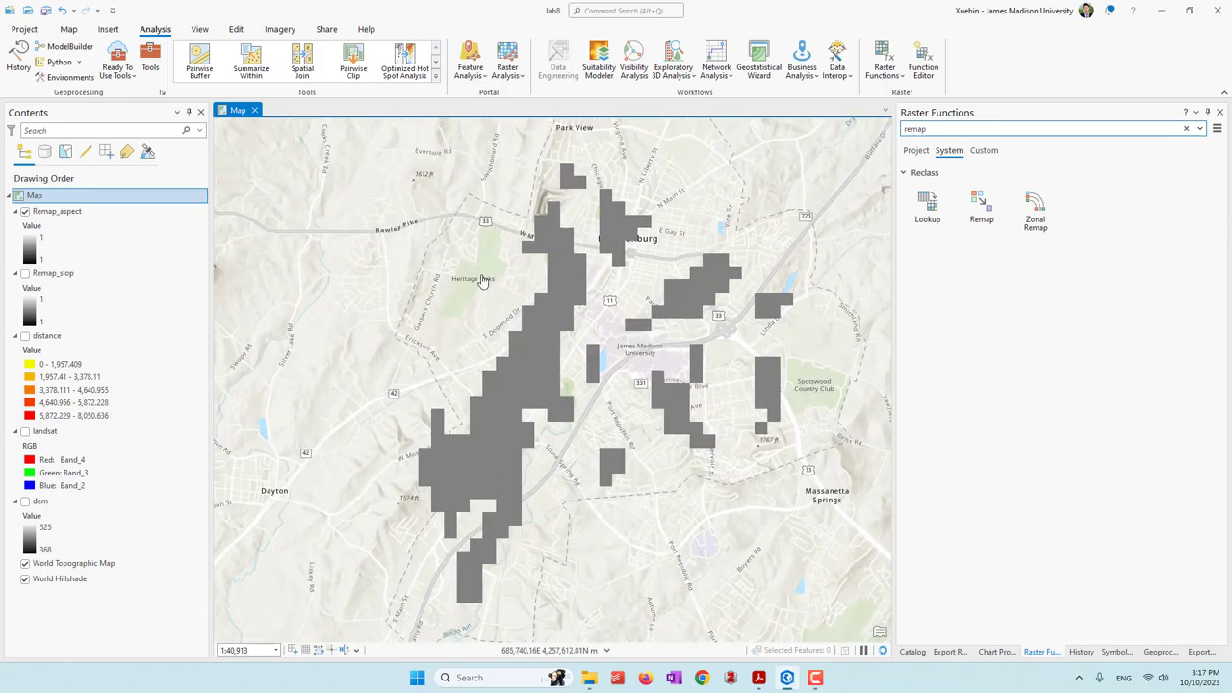
pyautogui.click(25, 210)
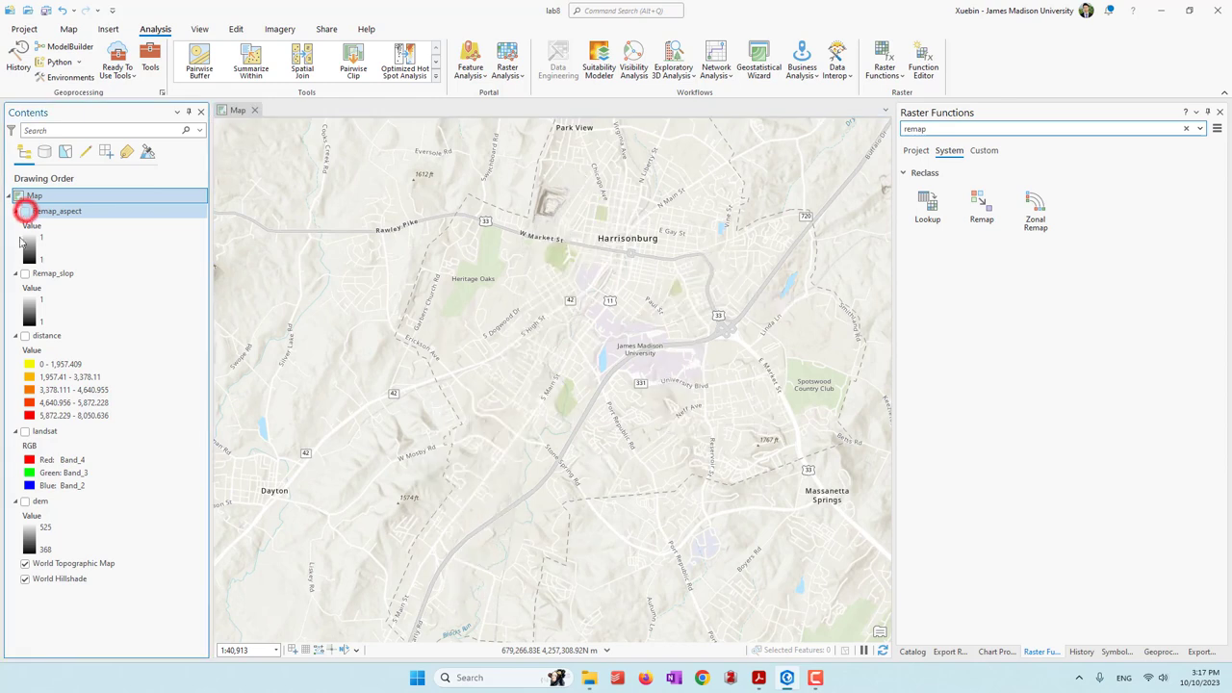
pyautogui.click(24, 273)
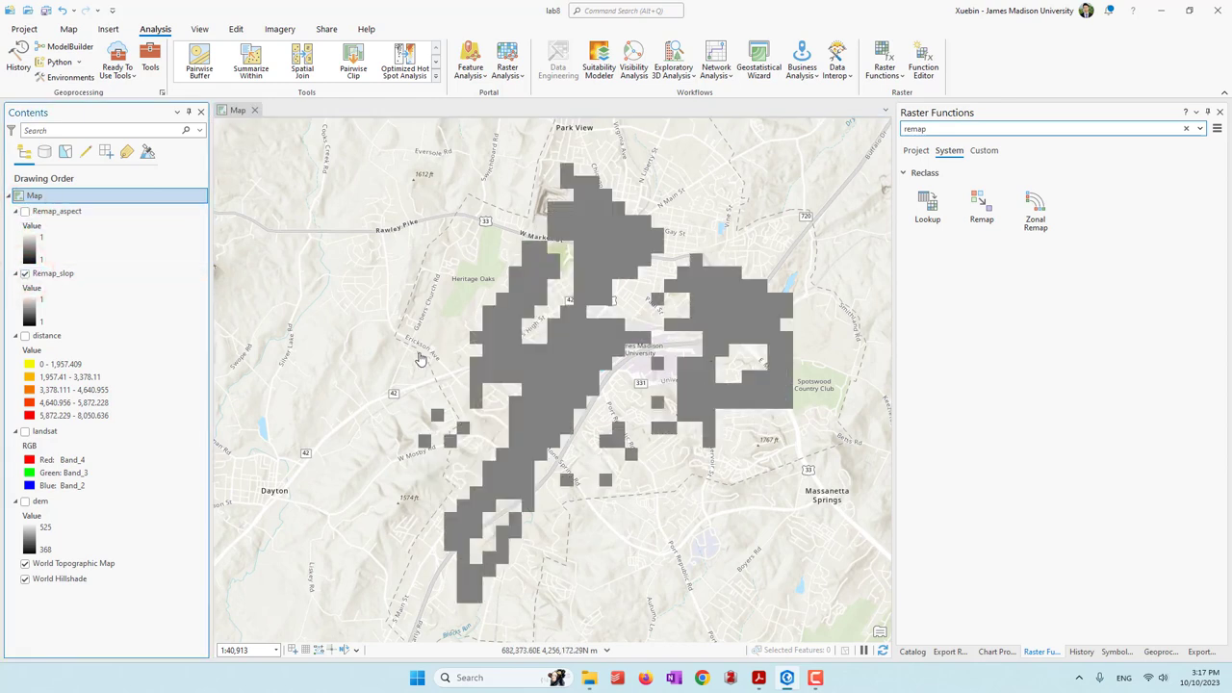
pyautogui.click(24, 212)
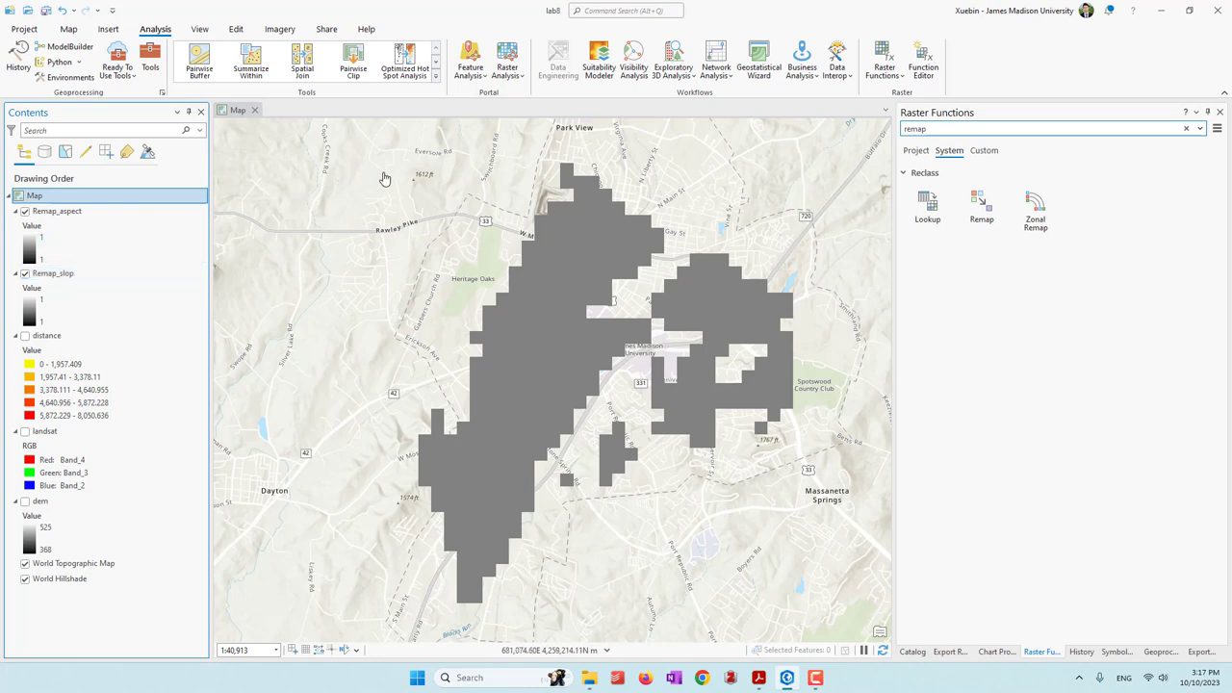
# Clear the raster function search and expand the Math and Math: Logical groups
pyautogui.click(884, 55)
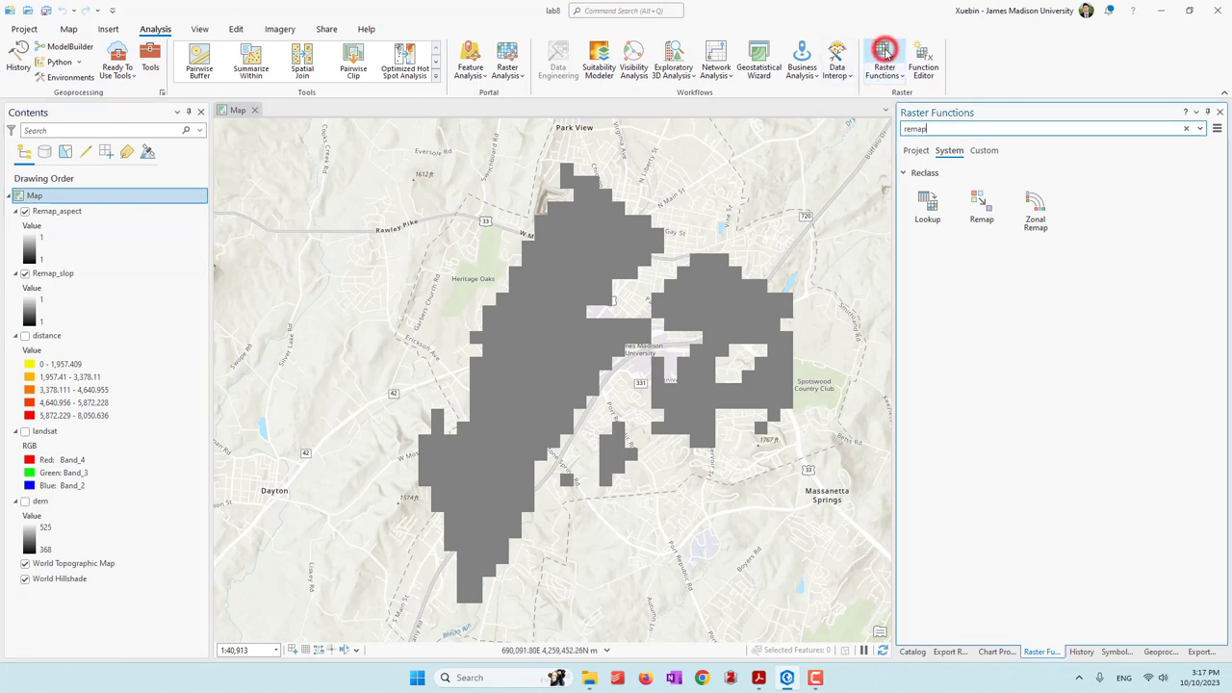
pyautogui.click(959, 128)
pyautogui.press('BackSpace')
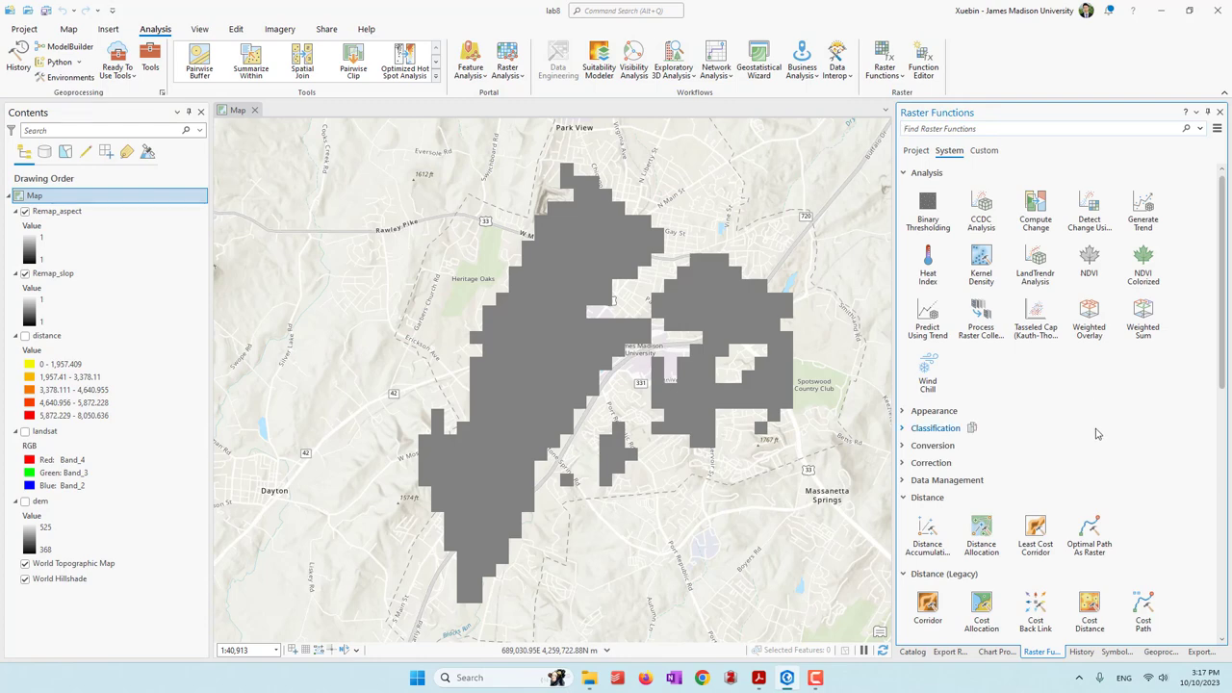
pyautogui.scroll(-5, 1095, 434)
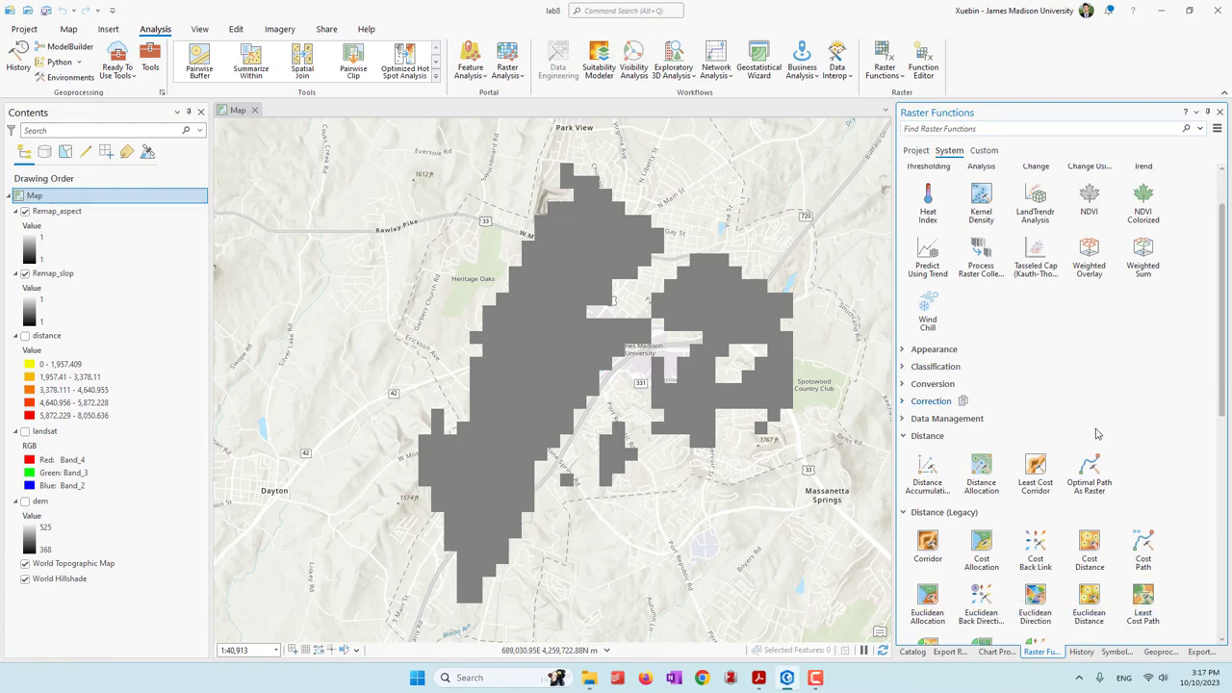
pyautogui.scroll(-6, 1093, 428)
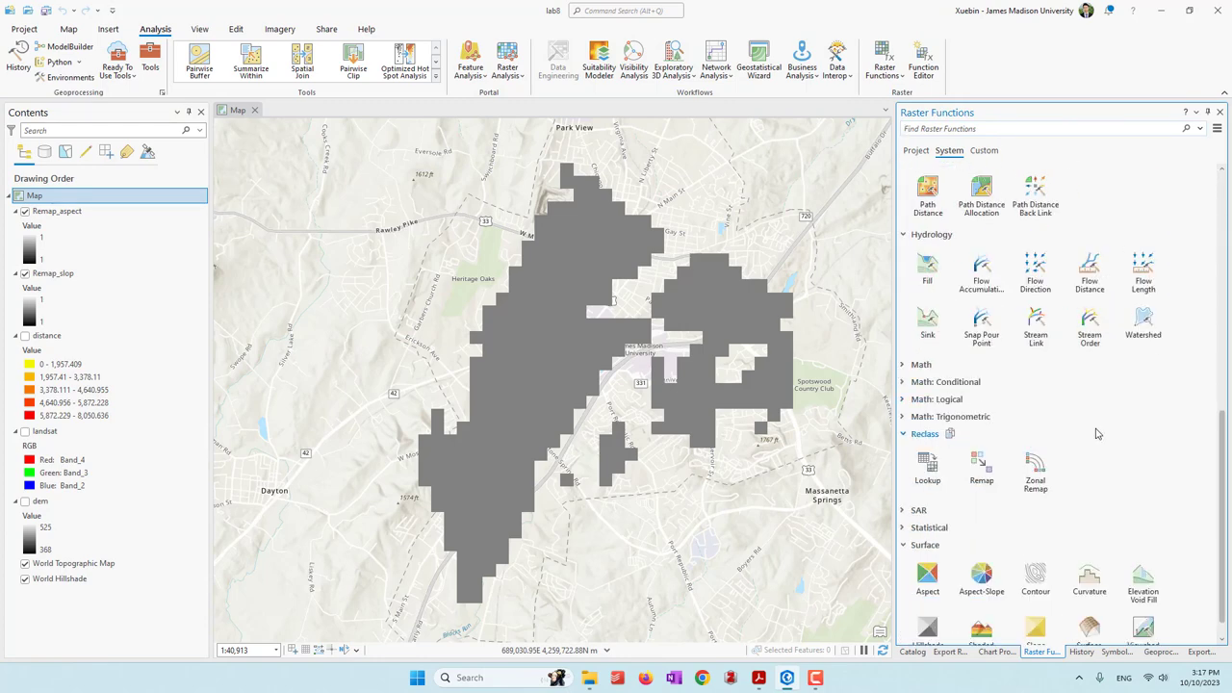
pyautogui.click(900, 343)
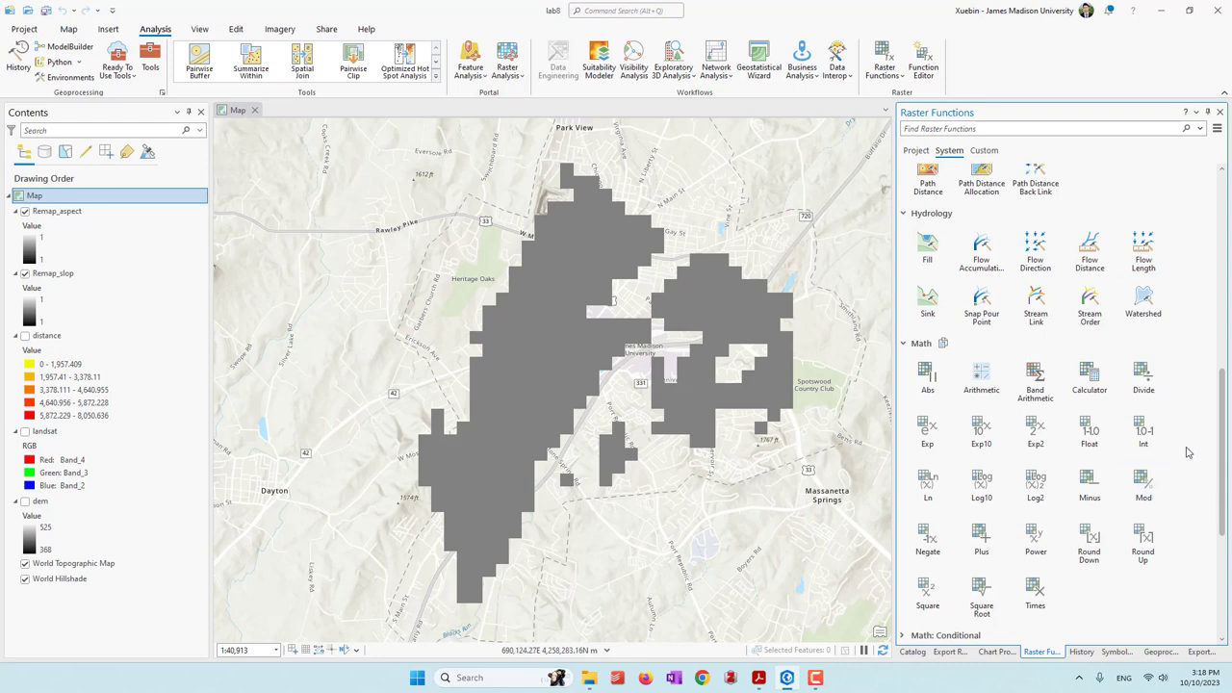
pyautogui.scroll(-5, 1186, 451)
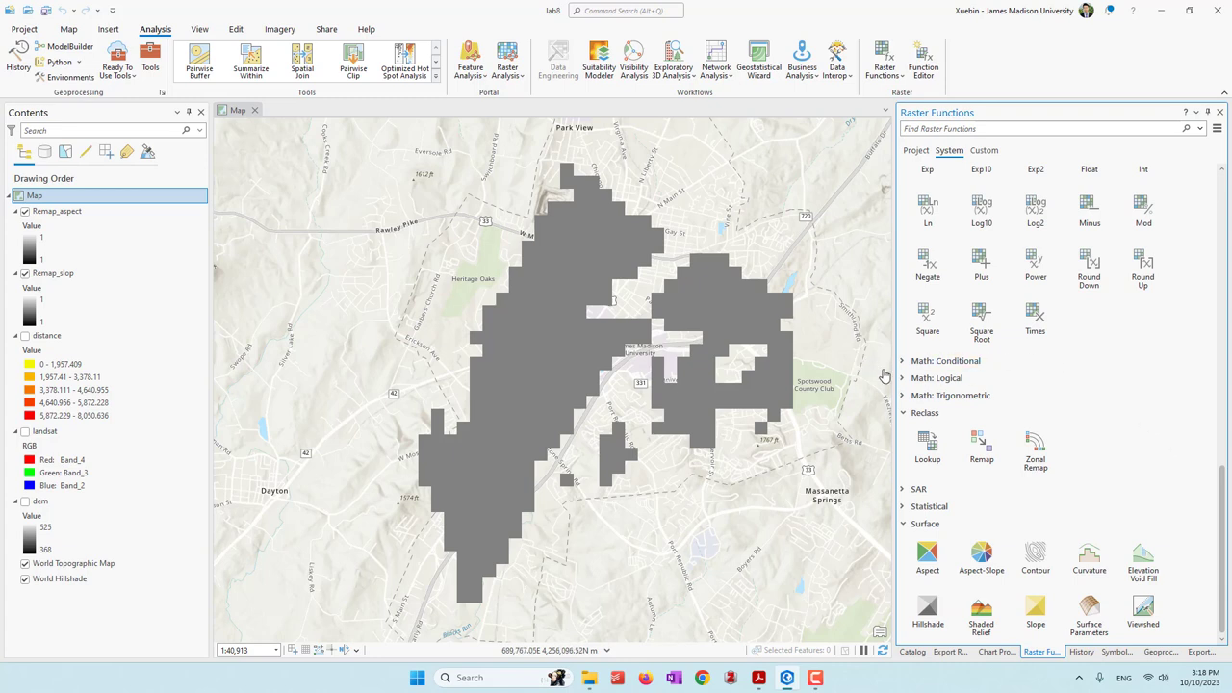
pyautogui.click(904, 379)
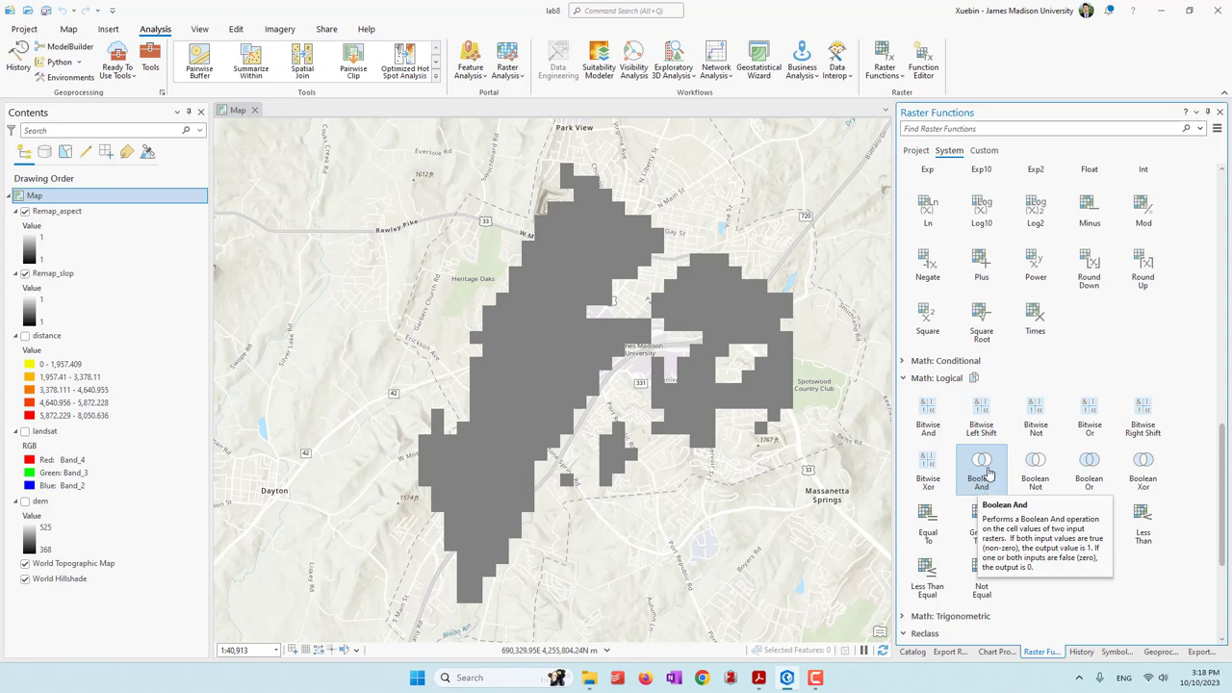
# Create a Boolean And layer with Raster set to Remap_aspect and Raster2 to Remap_slop
pyautogui.click(986, 472)
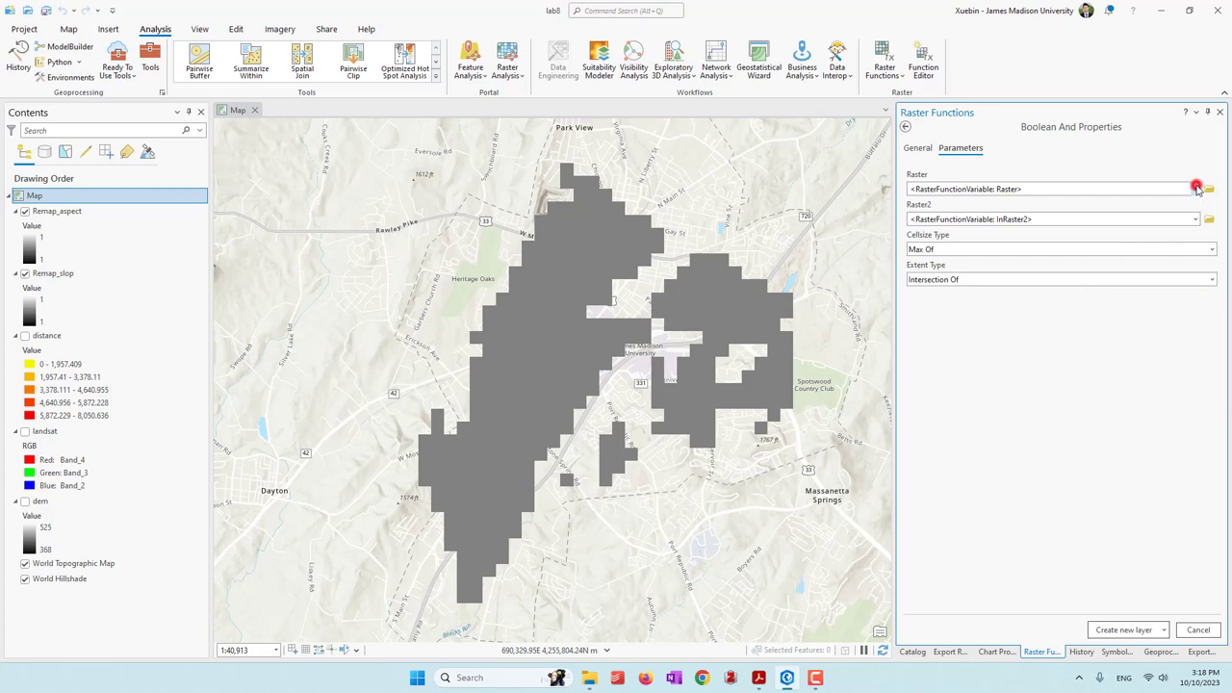
pyautogui.click(1196, 186)
pyautogui.click(958, 200)
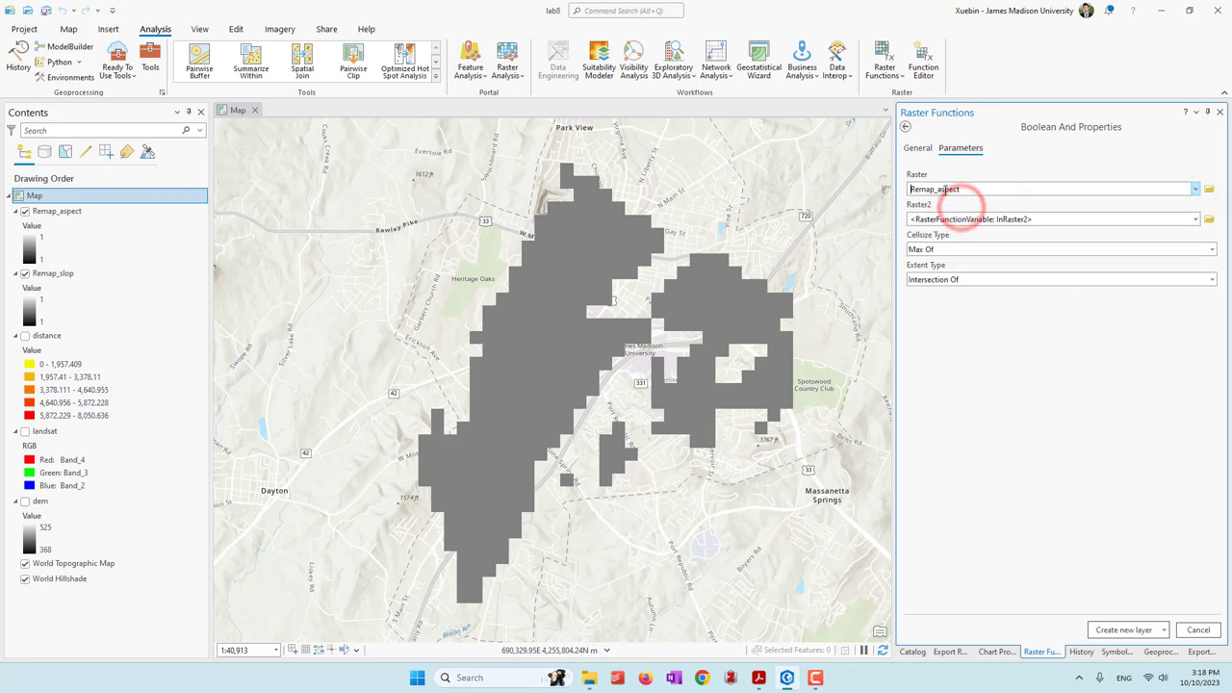
pyautogui.click(1196, 219)
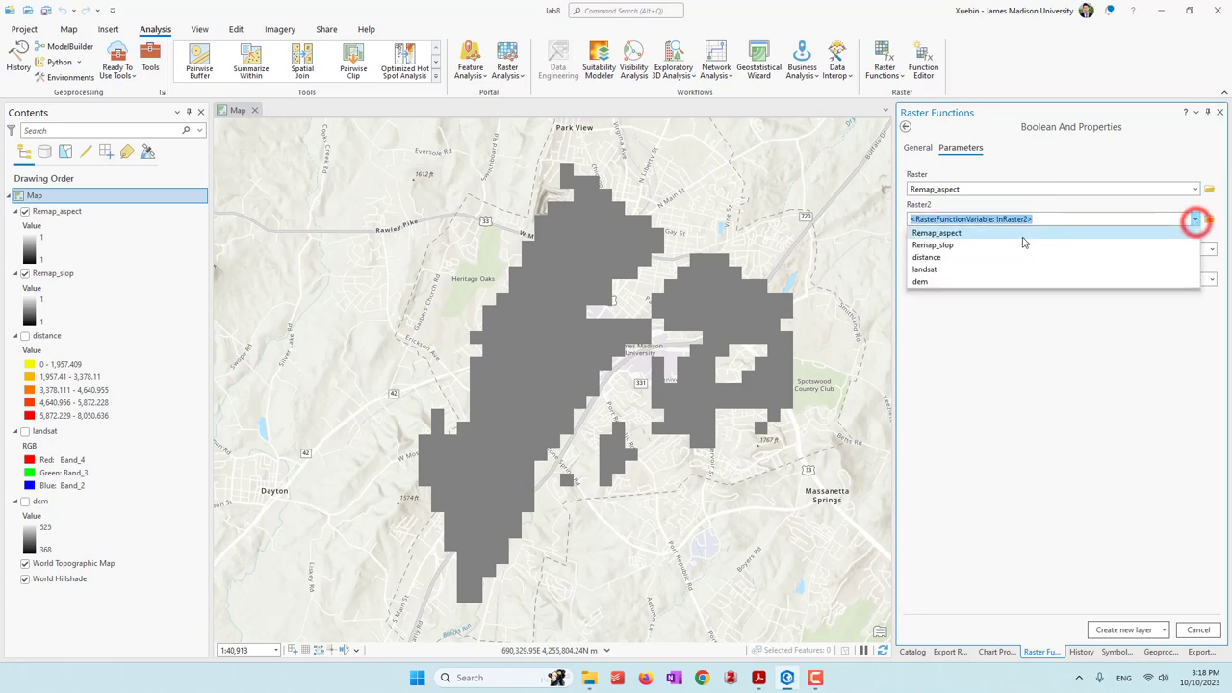
pyautogui.click(981, 245)
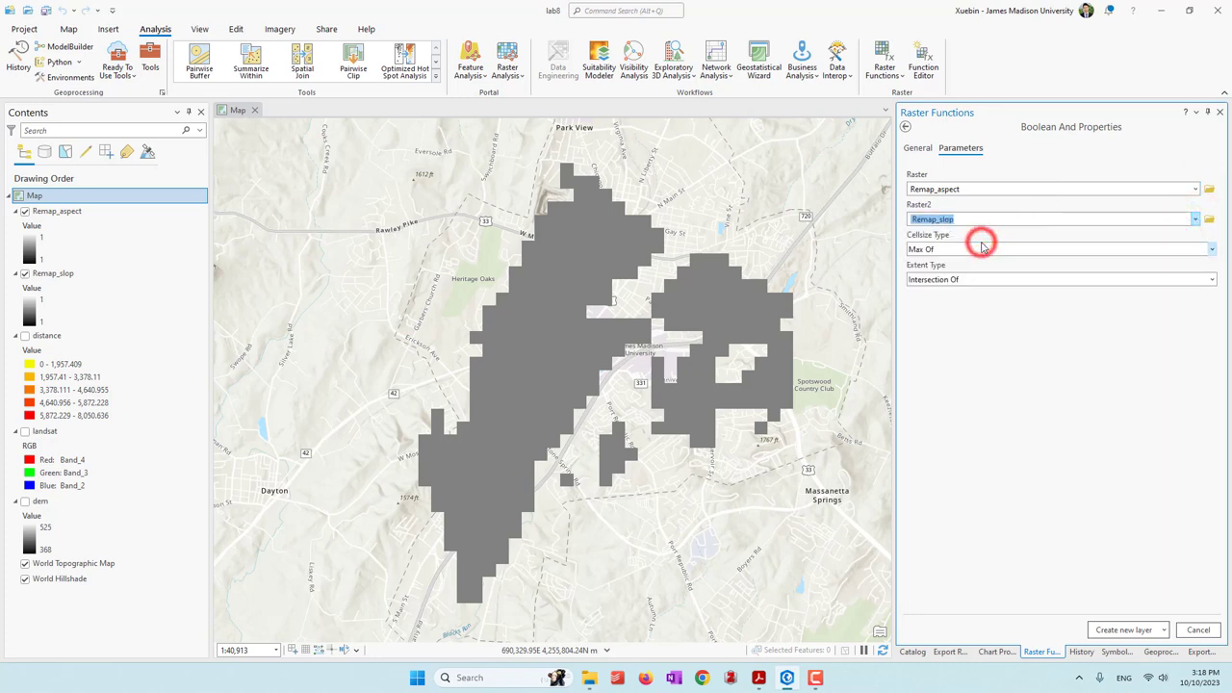
pyautogui.click(1011, 376)
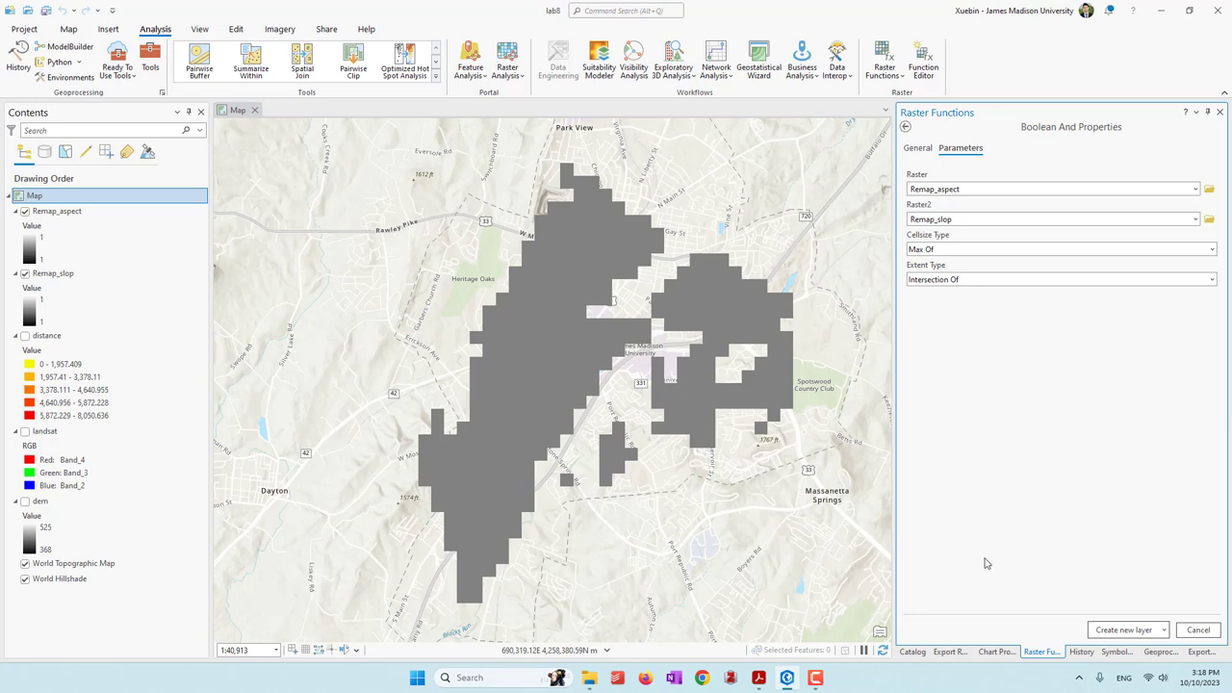
pyautogui.click(1122, 630)
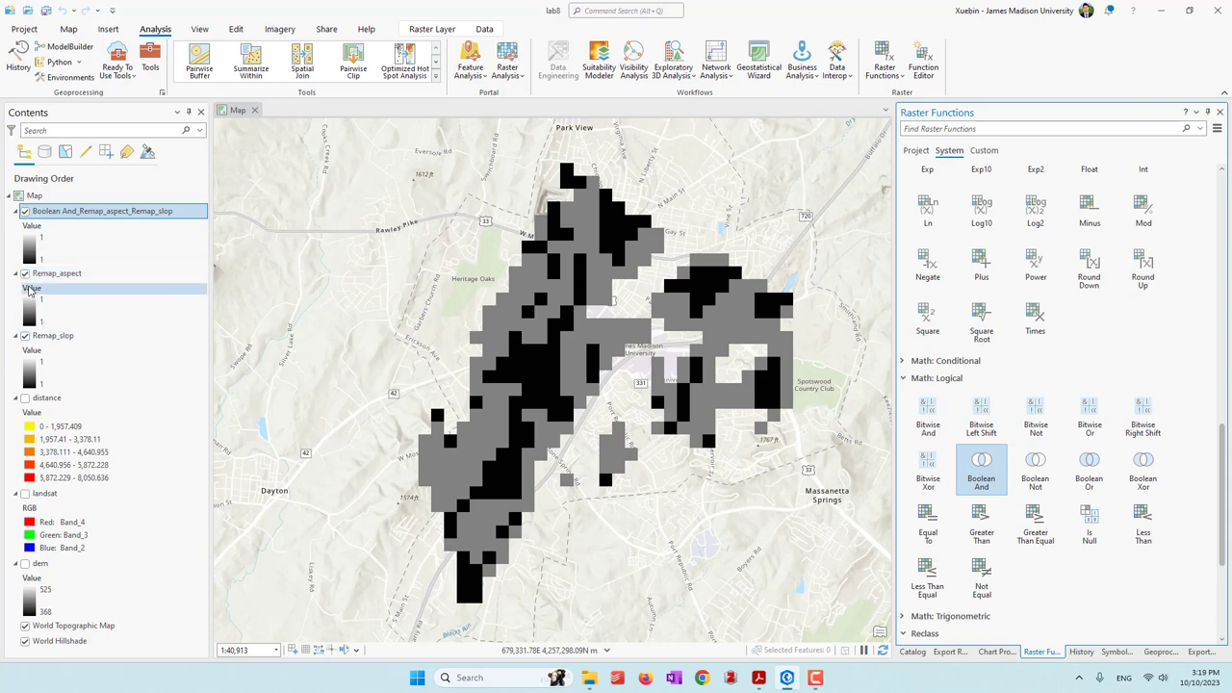
# Hide Remap_aspect and toggle the Boolean And result to compare it with Remap_slop
pyautogui.click(26, 274)
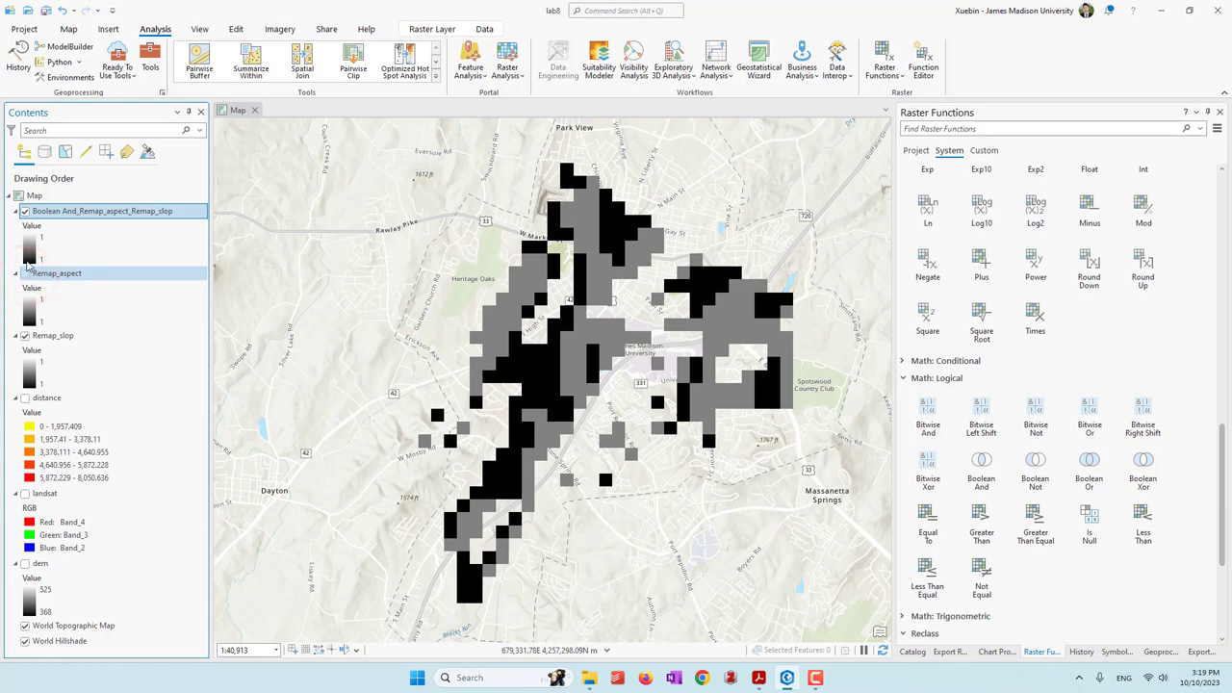
pyautogui.click(24, 211)
pyautogui.click(24, 211)
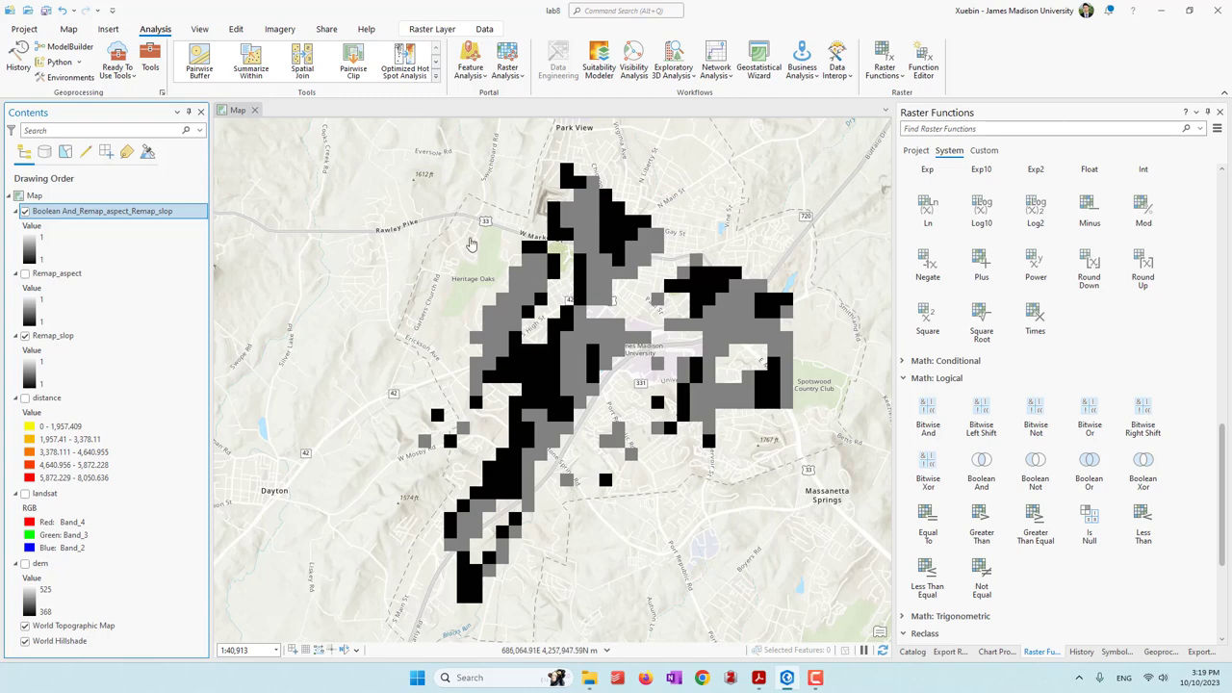
pyautogui.click(24, 211)
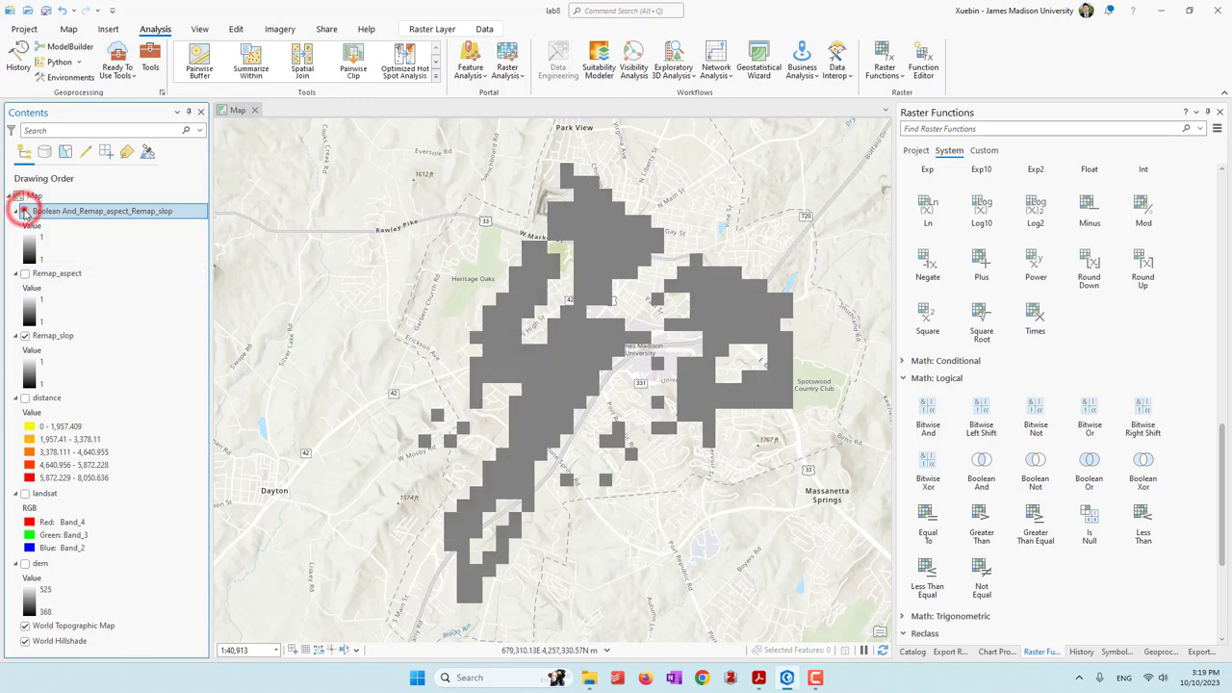
pyautogui.click(24, 212)
# Hide Remap_slop, show Remap_aspect, and toggle the Boolean And result over it
pyautogui.click(24, 336)
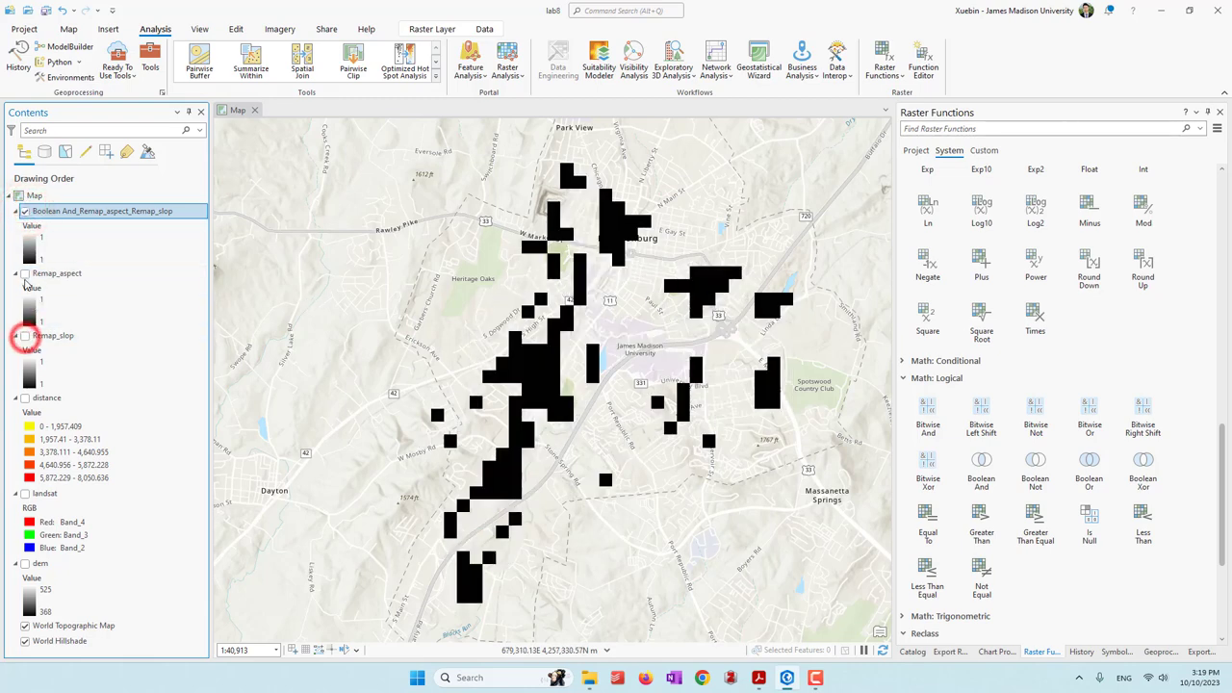
pyautogui.click(23, 274)
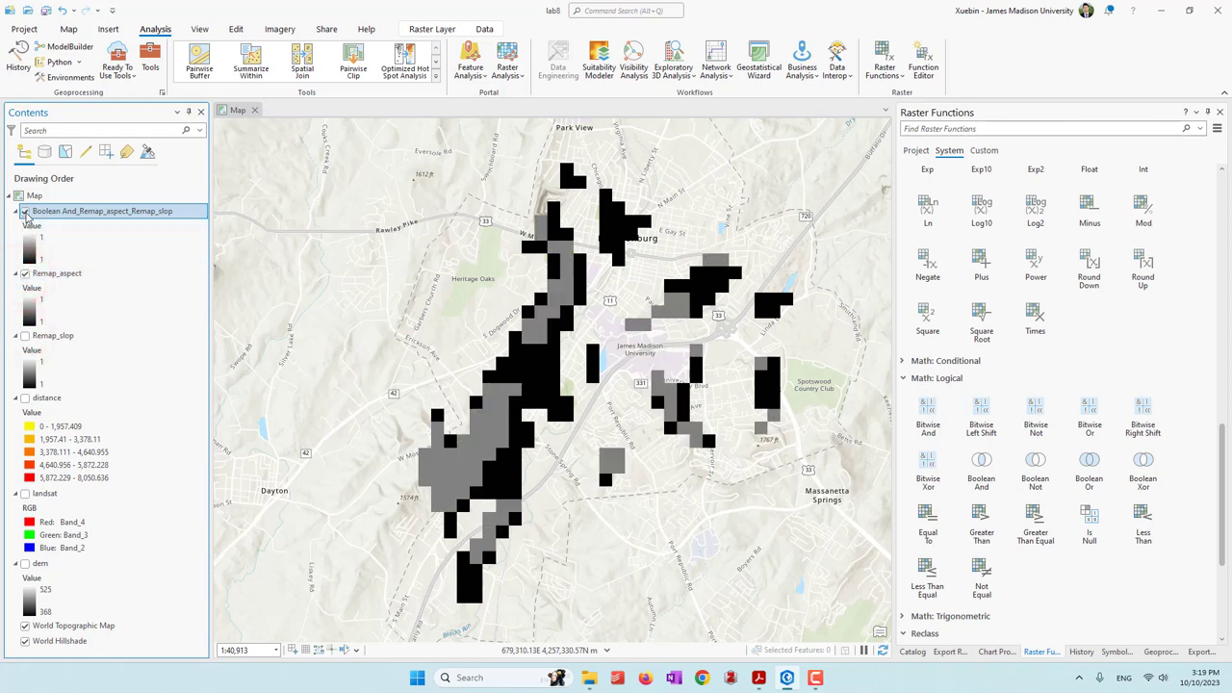
pyautogui.click(24, 211)
pyautogui.click(25, 211)
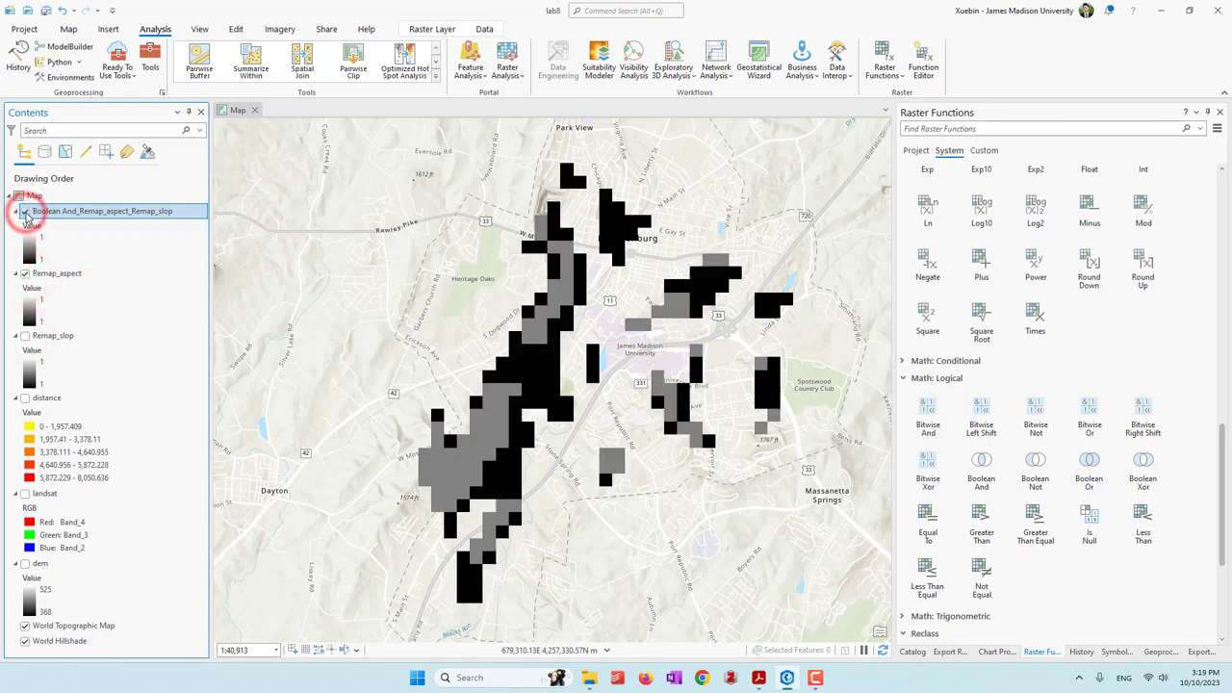
pyautogui.click(24, 211)
pyautogui.click(24, 212)
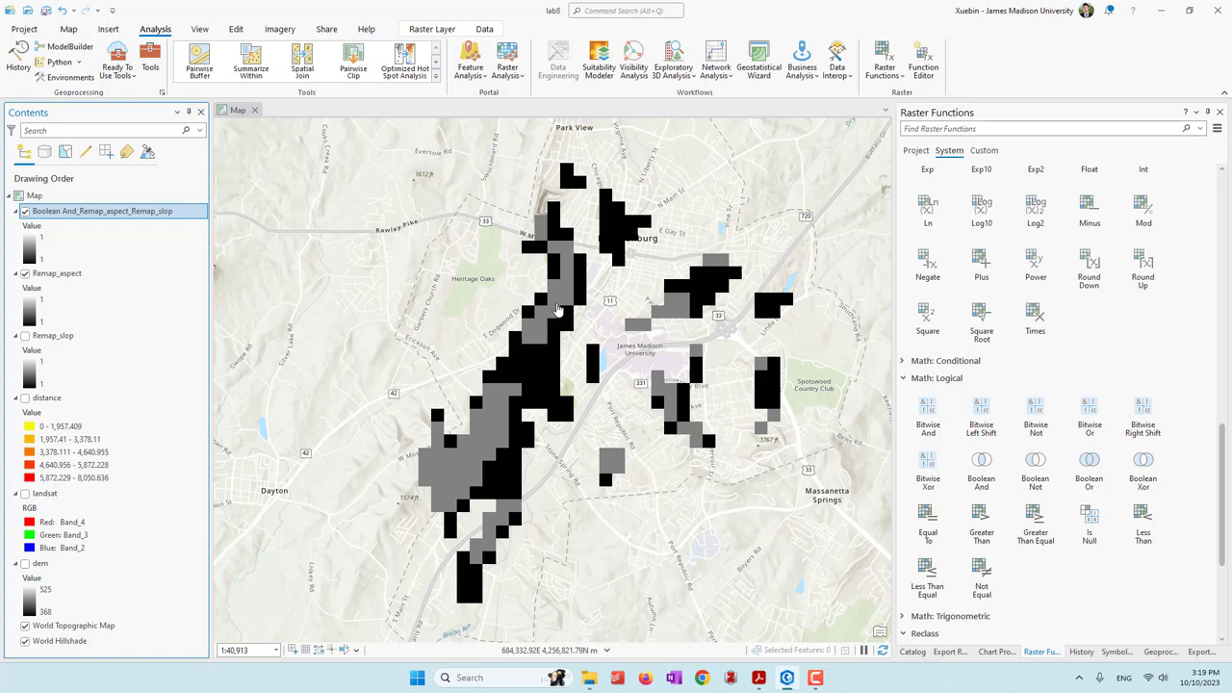
# Remove the Remap_aspect and Remap_slop layers from the map
pyautogui.rightClick(62, 276)
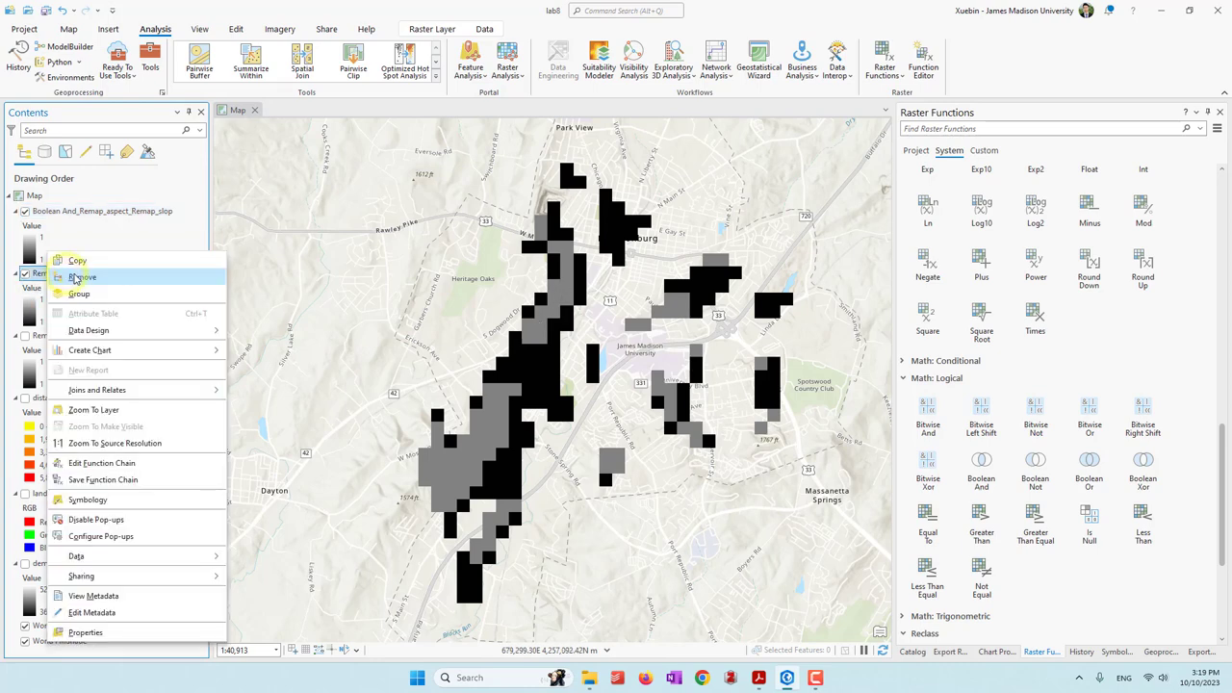
pyautogui.click(69, 278)
pyautogui.rightClick(68, 276)
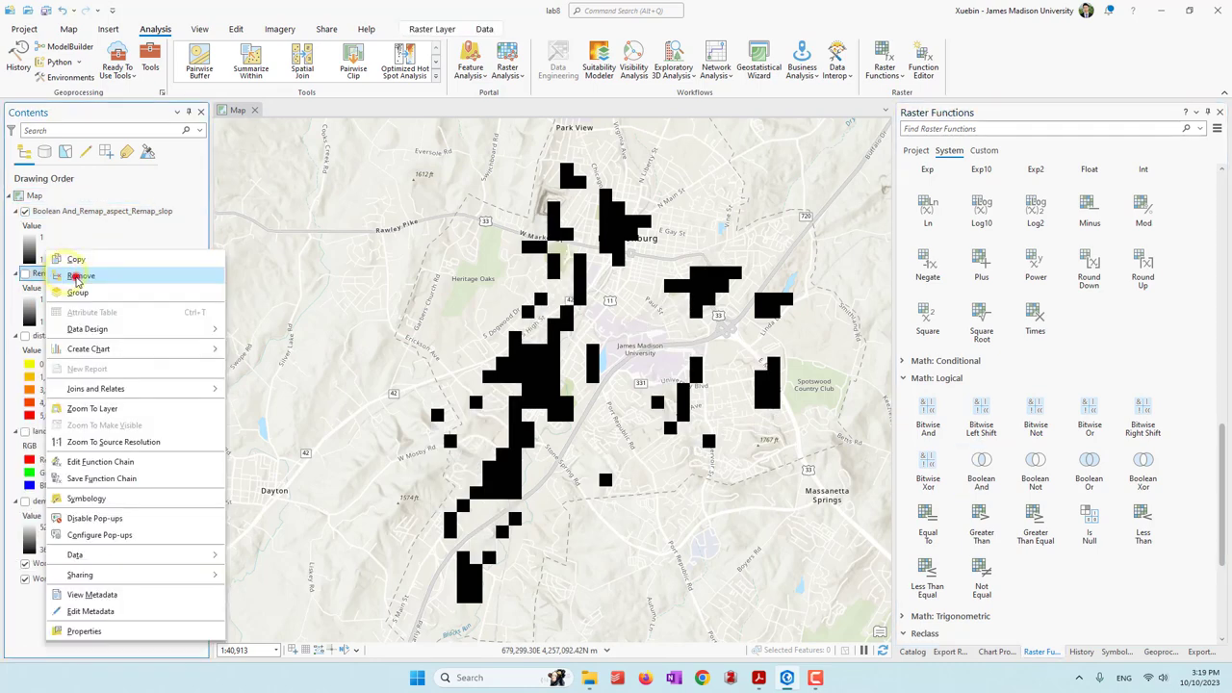
pyautogui.click(70, 277)
# Export the Boolean And layer as a new raster named flat_and_east
pyautogui.rightClick(121, 212)
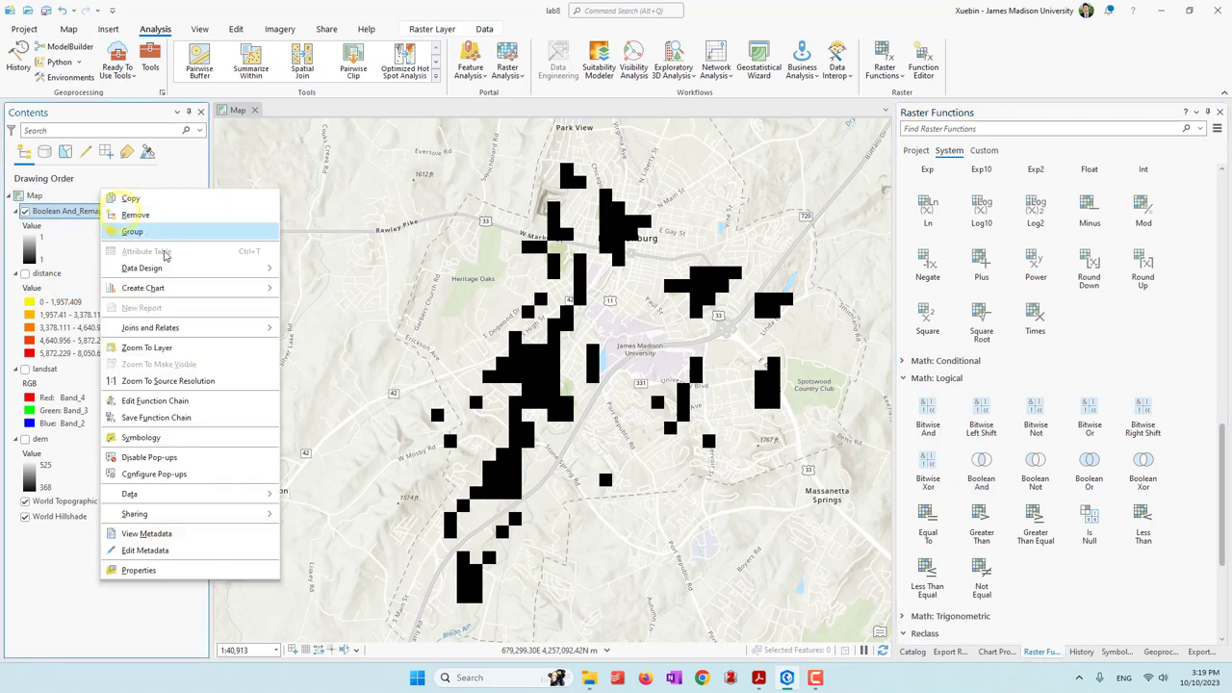
pyautogui.moveTo(245, 498)
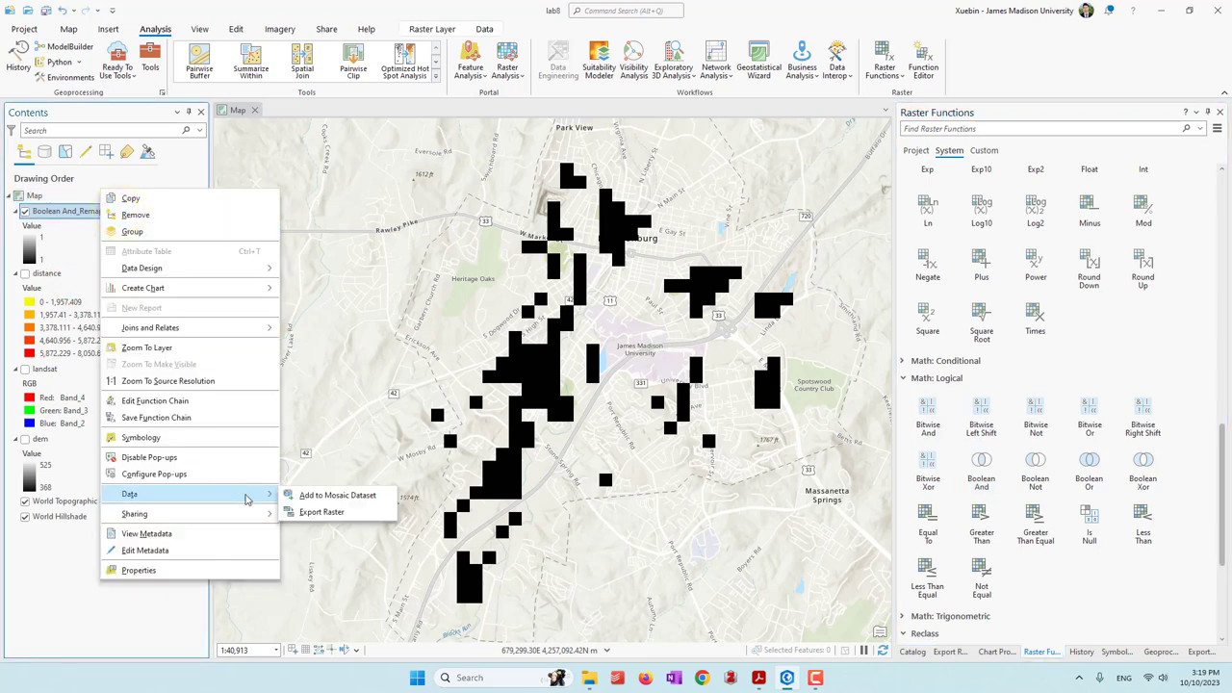
pyautogui.click(323, 512)
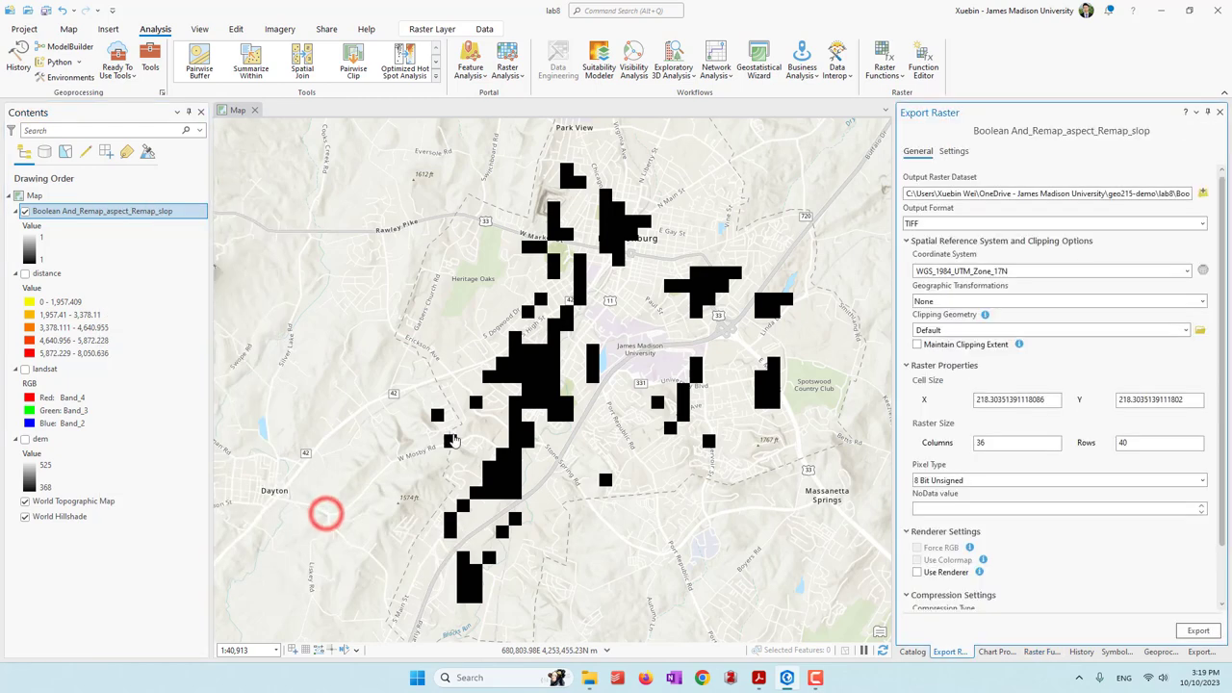
pyautogui.click(1201, 195)
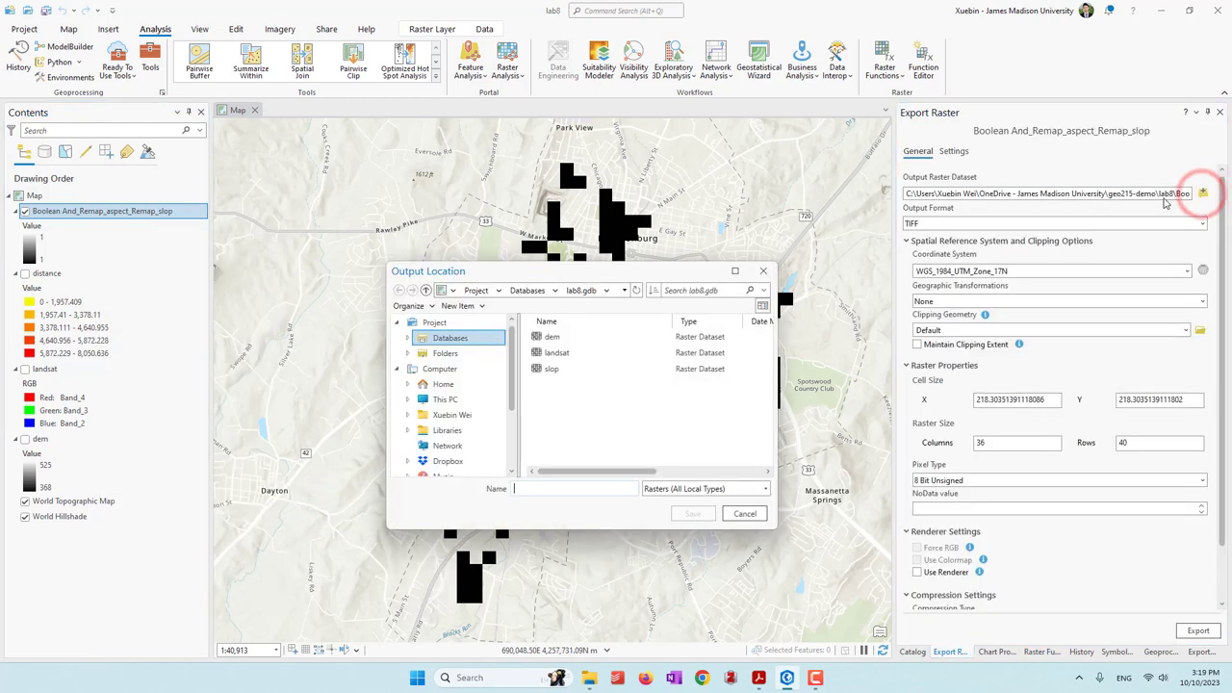
pyautogui.click(565, 493)
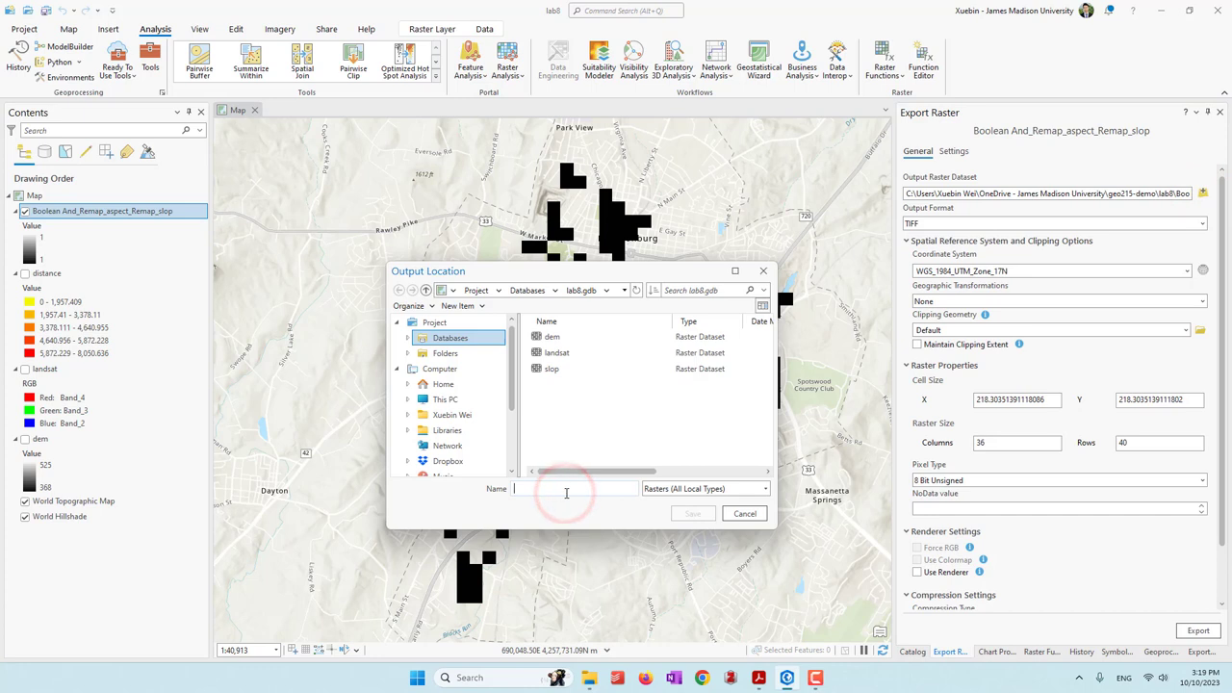
pyautogui.write('fa')
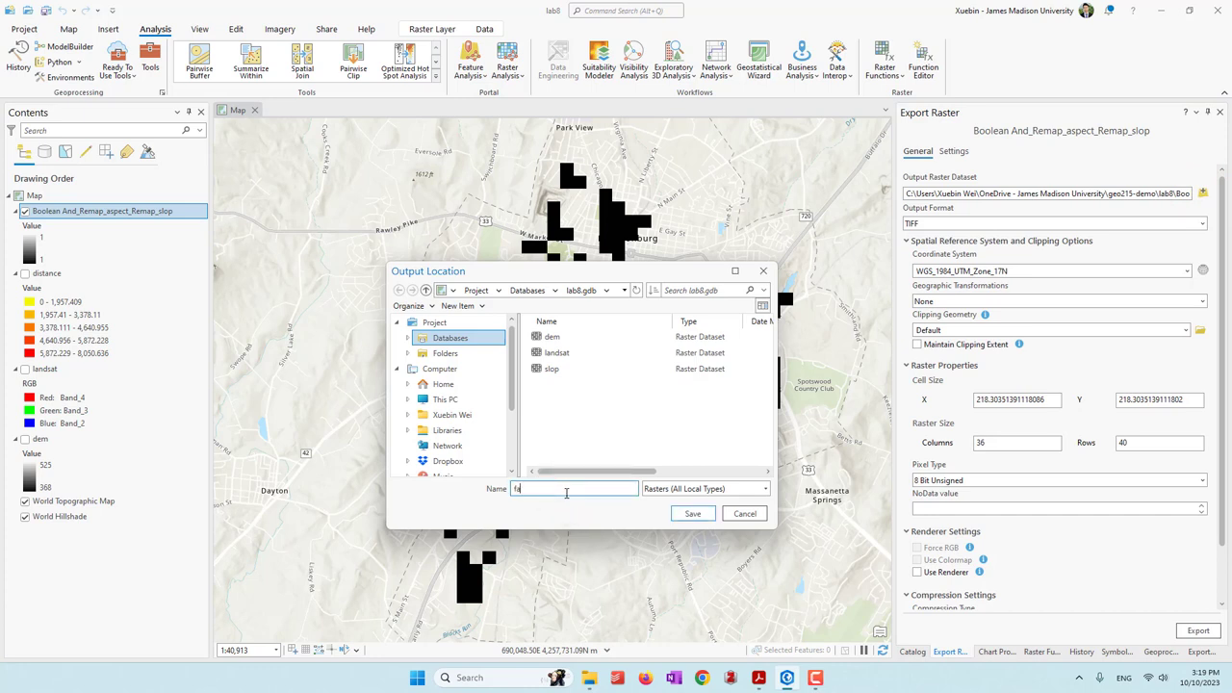
pyautogui.press('BackSpace')
pyautogui.press('BackSpace')
pyautogui.write('flat_and_east')
pyautogui.click(693, 513)
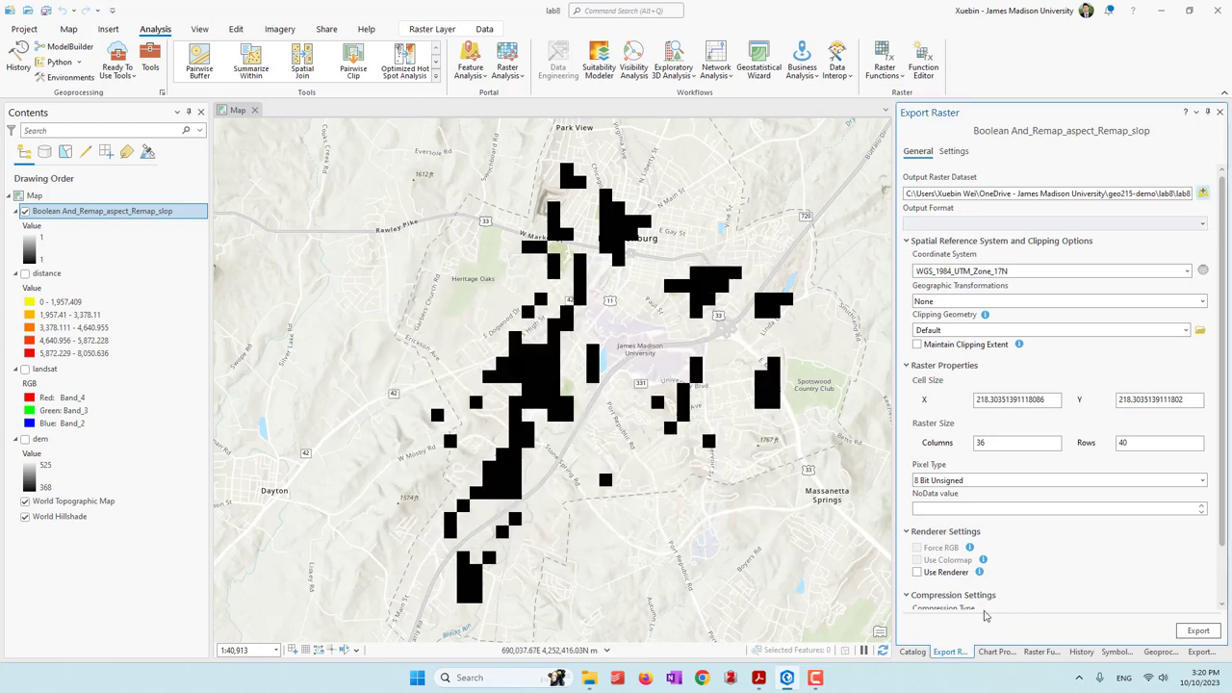
pyautogui.click(1197, 631)
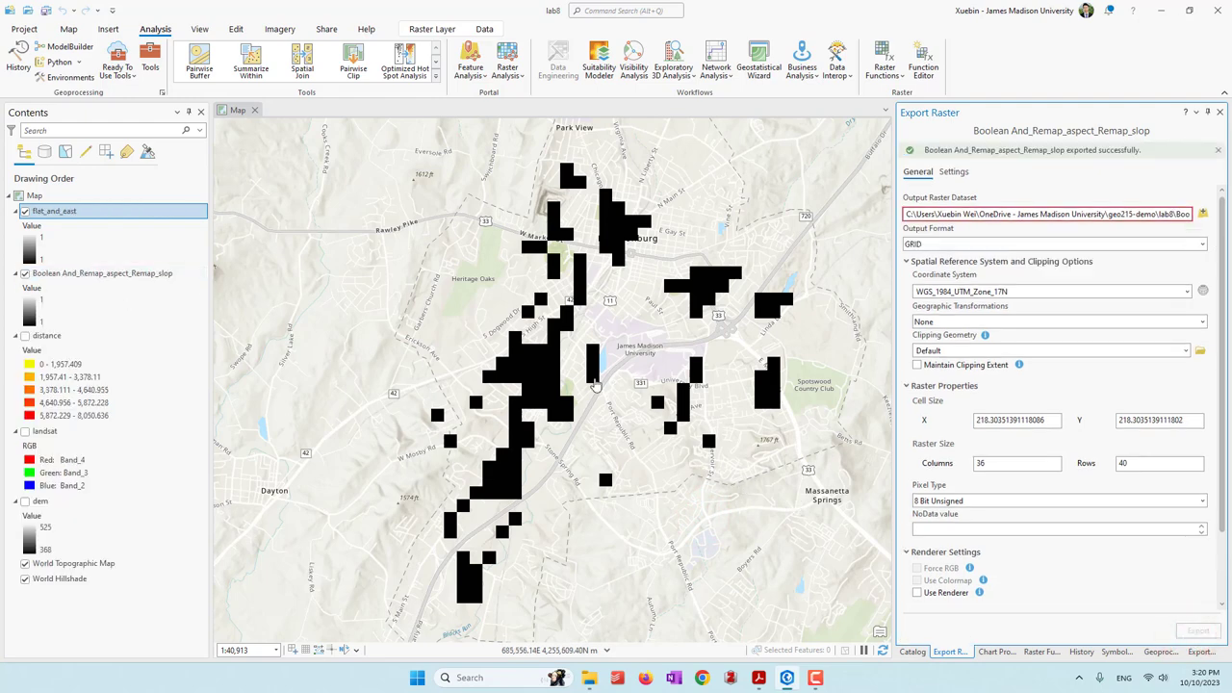
pyautogui.rightClick(116, 276)
# Remove the old Boolean And layer and symbolize flat_and_east with Unique Values
pyautogui.click(178, 284)
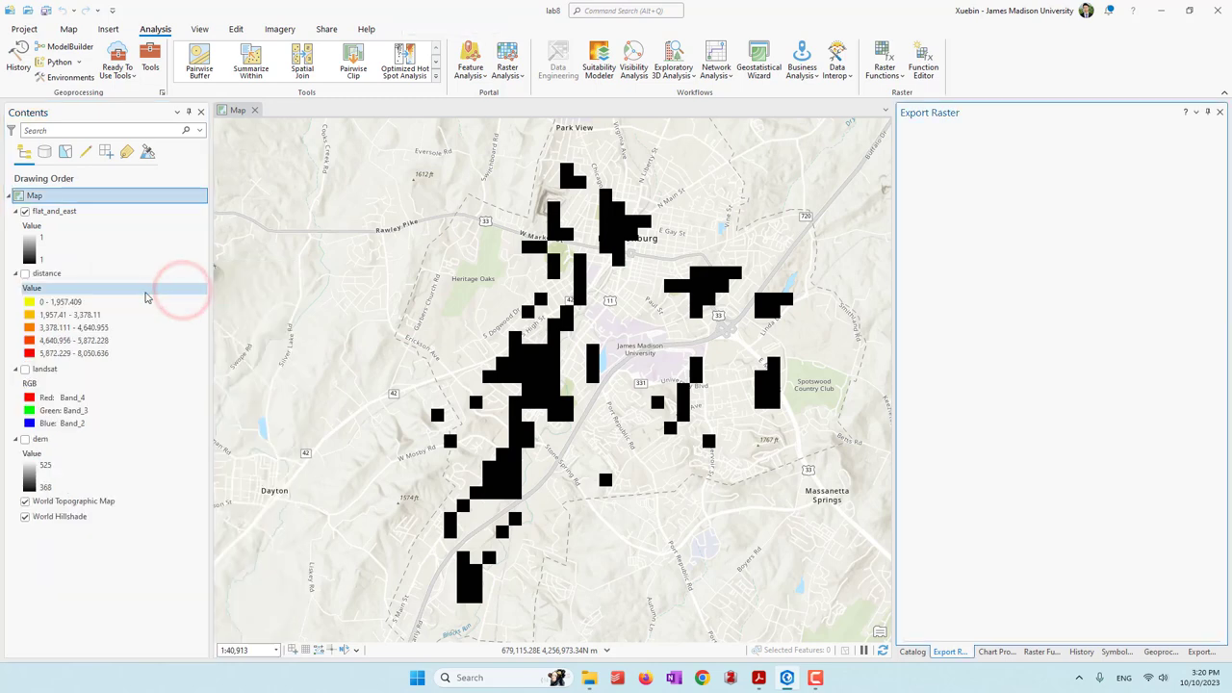
pyautogui.click(62, 210)
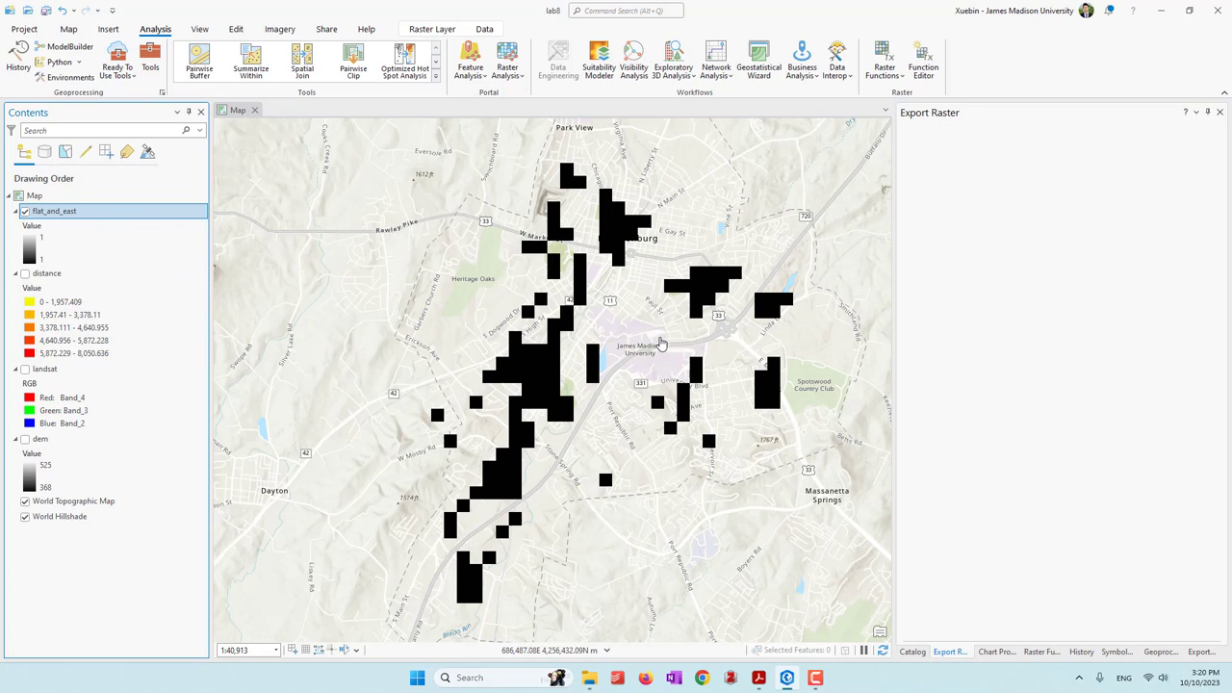
pyautogui.click(439, 30)
pyautogui.click(404, 77)
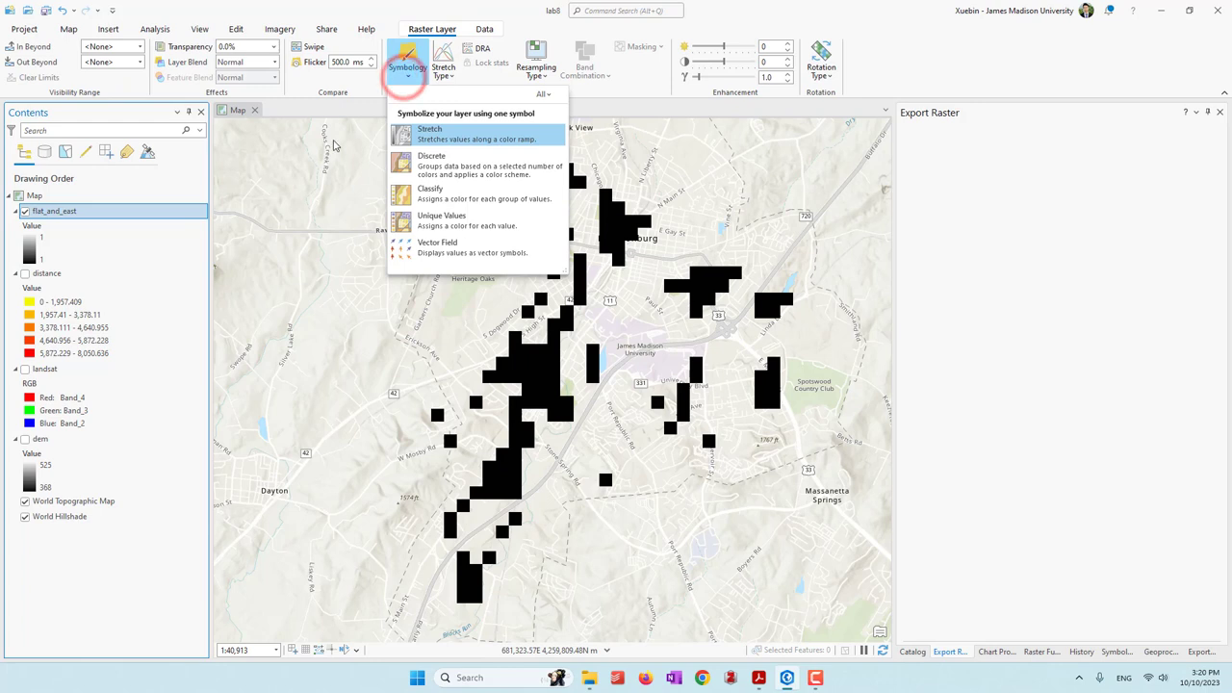
pyautogui.click(463, 225)
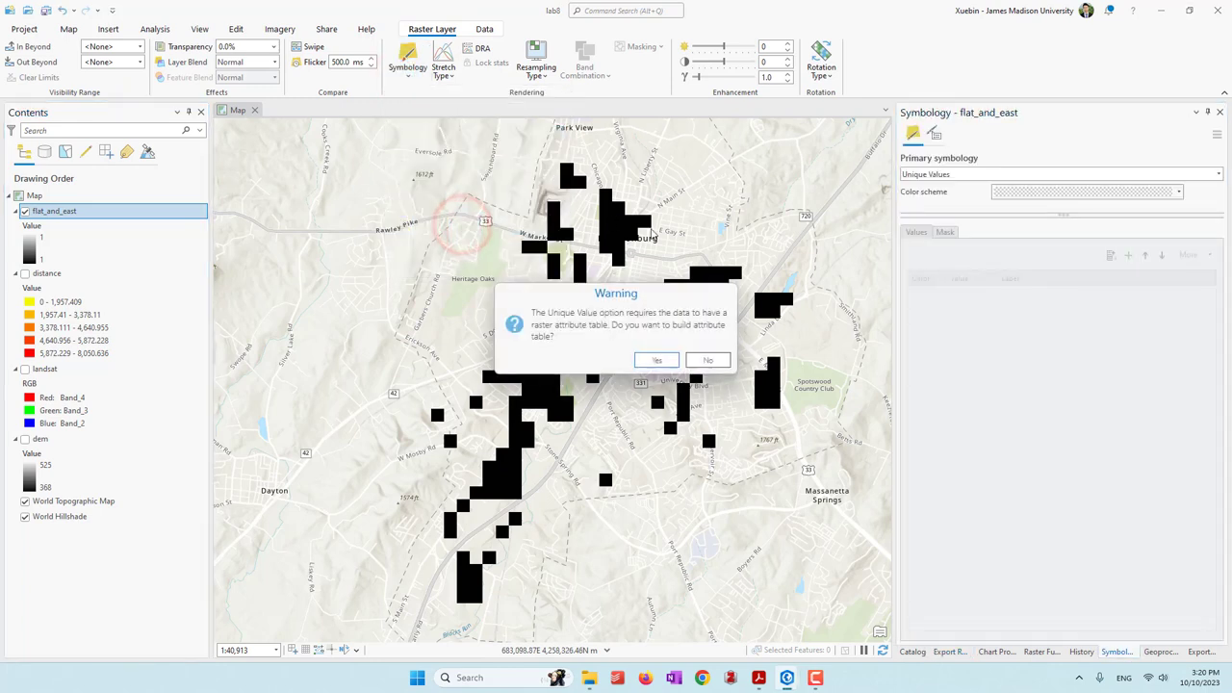
# Build the raster attribute table, save the project, and hide flat_and_east
pyautogui.click(655, 358)
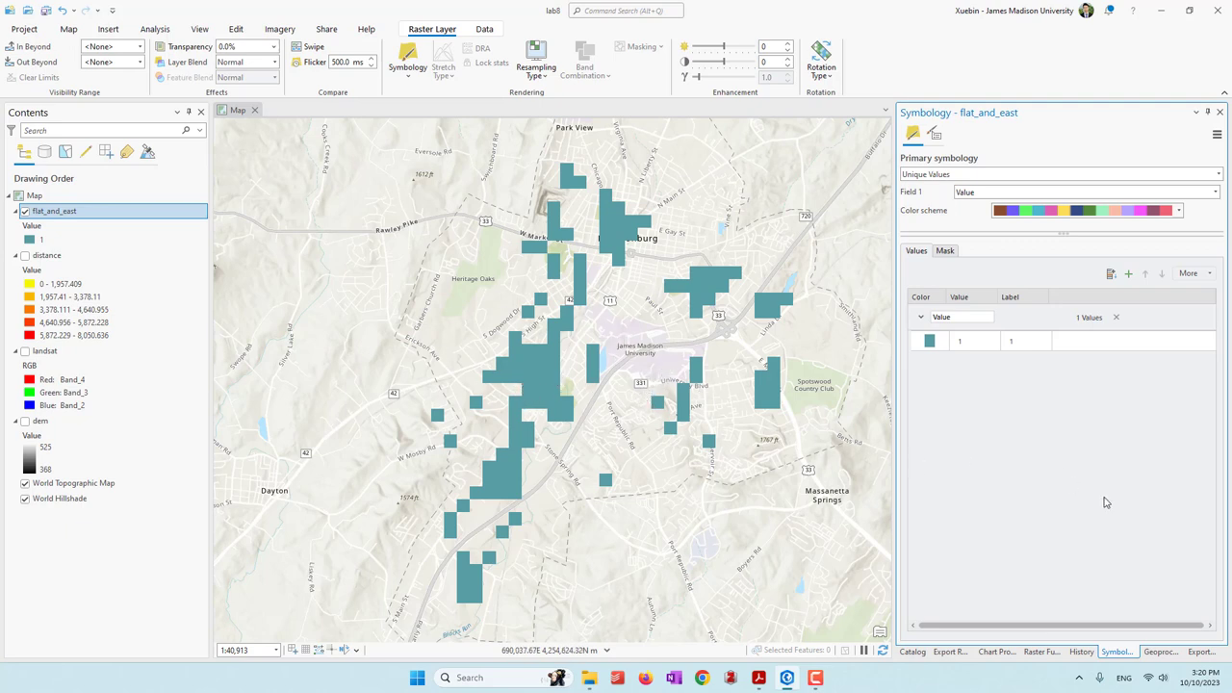
pyautogui.click(45, 10)
pyautogui.click(24, 210)
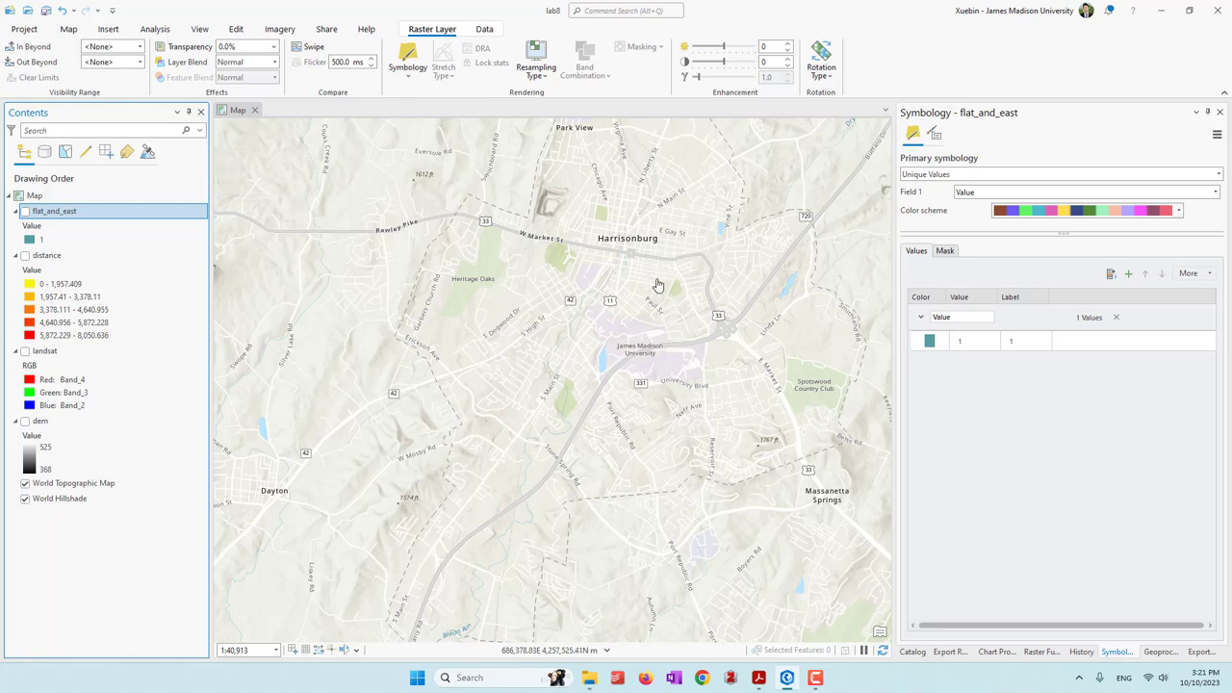
# Find the NDVI function in the Analysis tab's Raster Functions gallery and open its settings
pyautogui.click(154, 29)
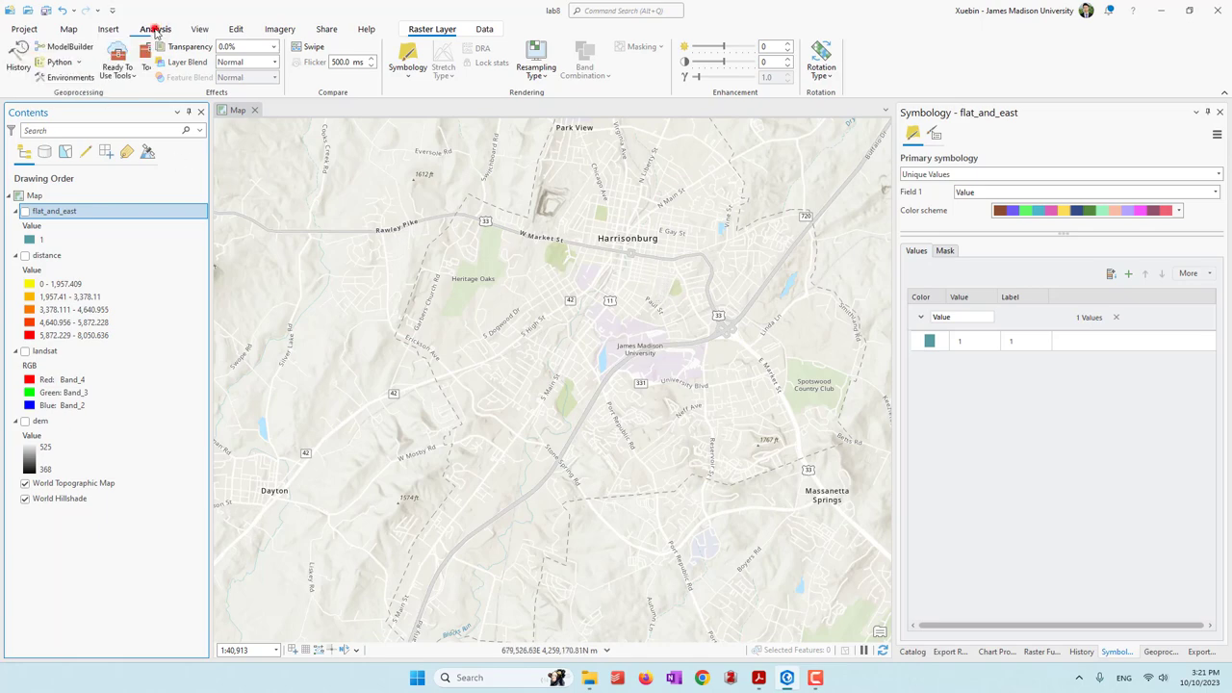
pyautogui.click(882, 56)
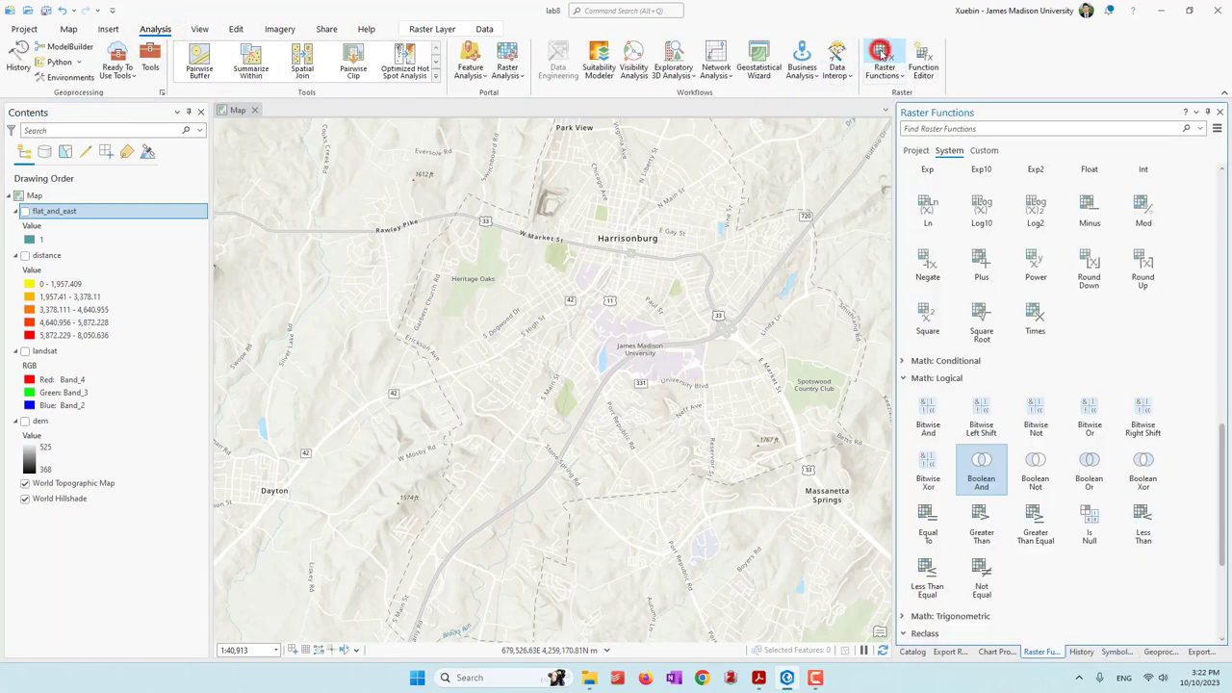
pyautogui.scroll(10, 1118, 360)
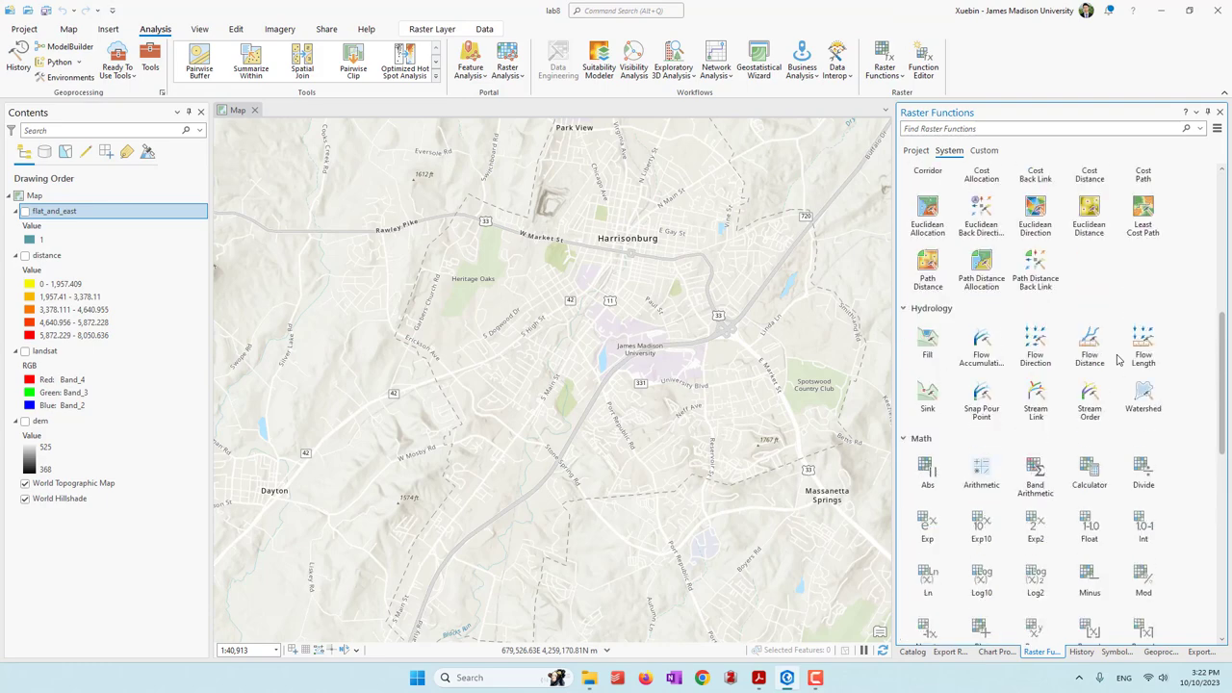
pyautogui.click(1001, 128)
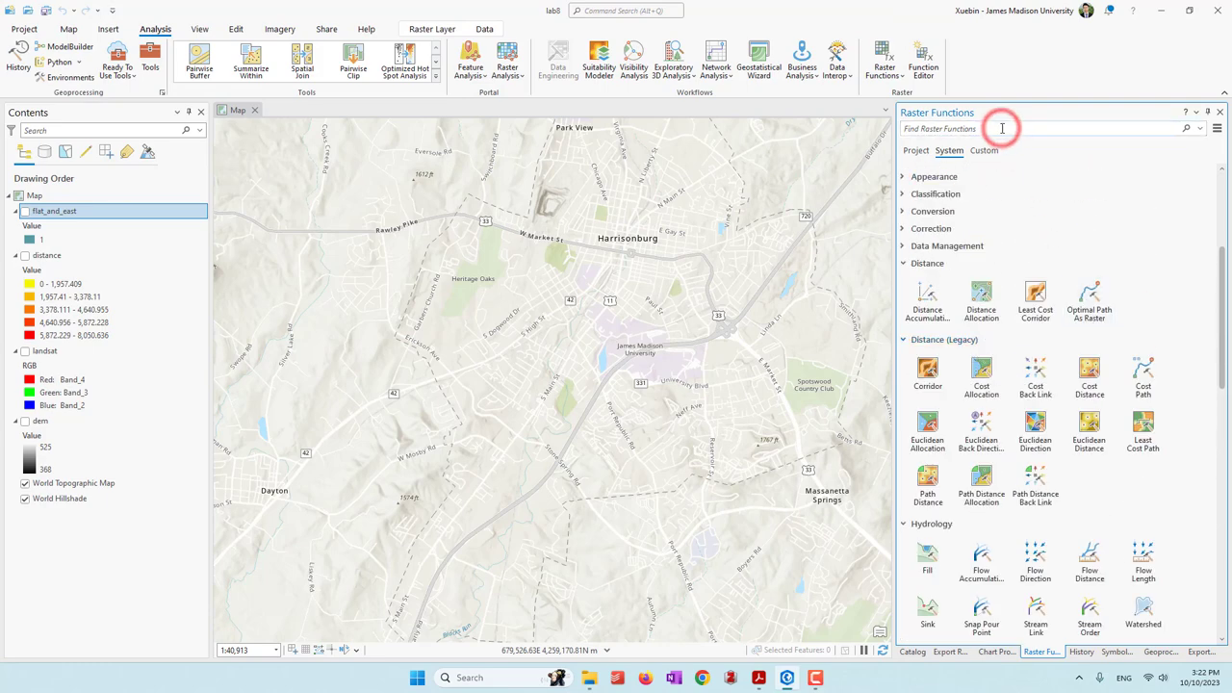
pyautogui.write('ndvi')
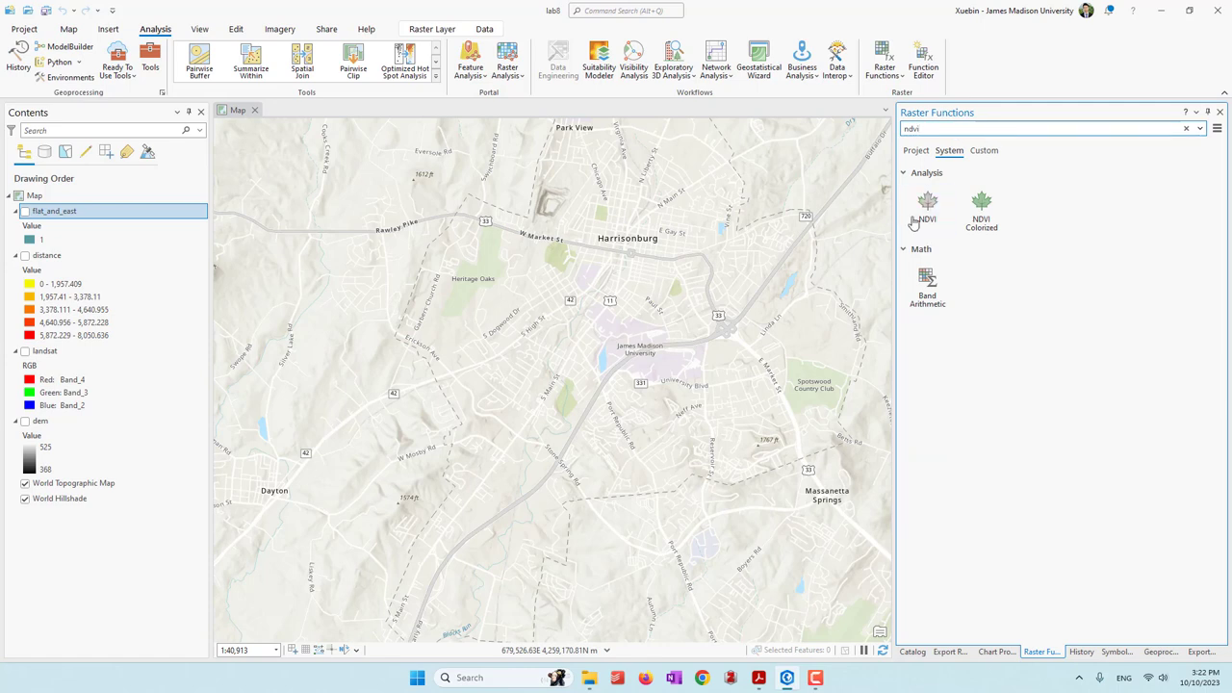
pyautogui.click(914, 222)
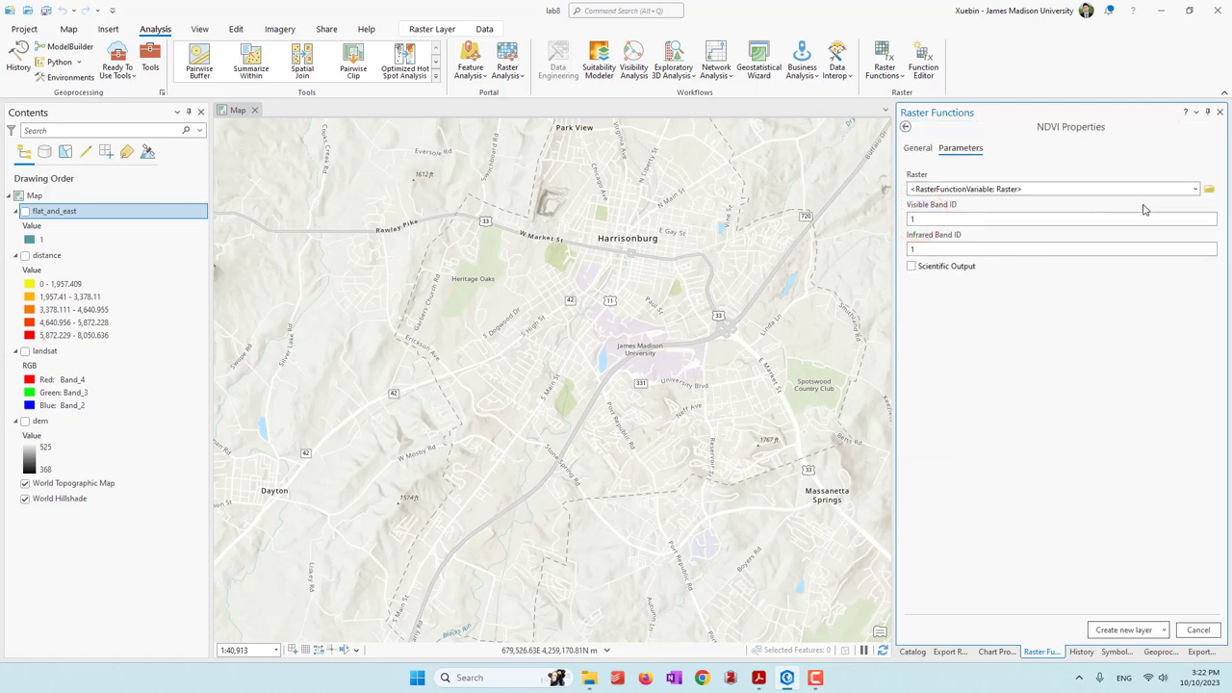
# Choose landsat as the NDVI input raster, leaving both band IDs at 1
pyautogui.click(1200, 189)
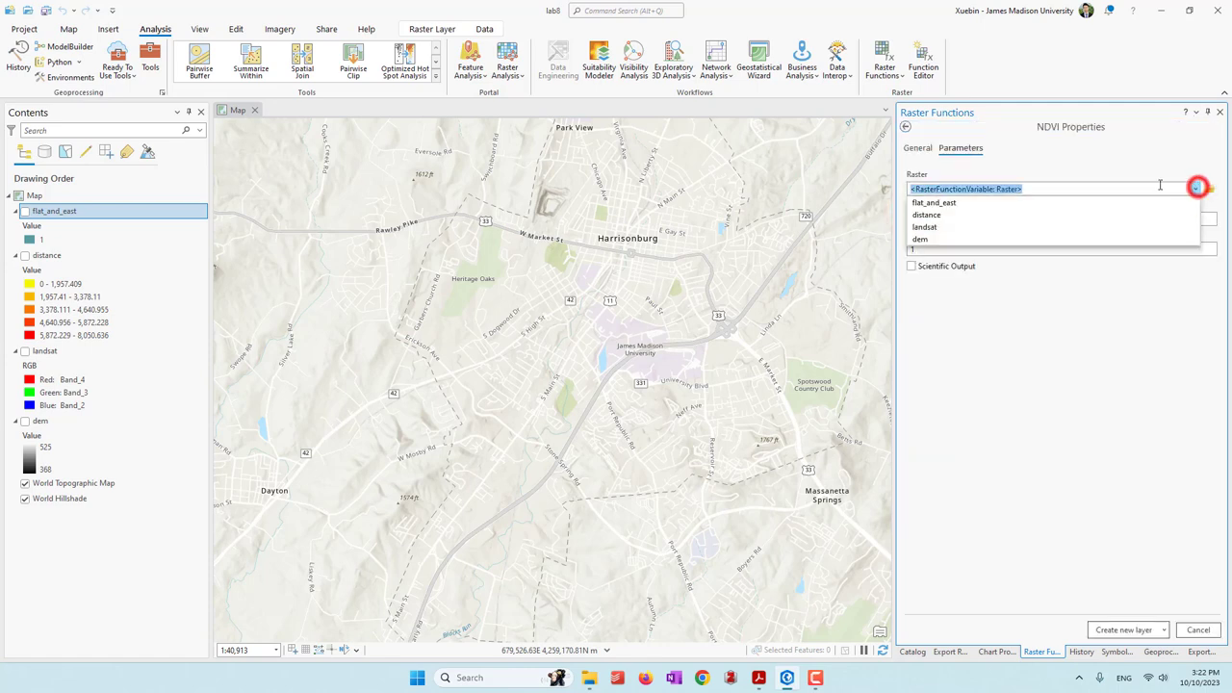
pyautogui.click(929, 234)
pyautogui.click(993, 376)
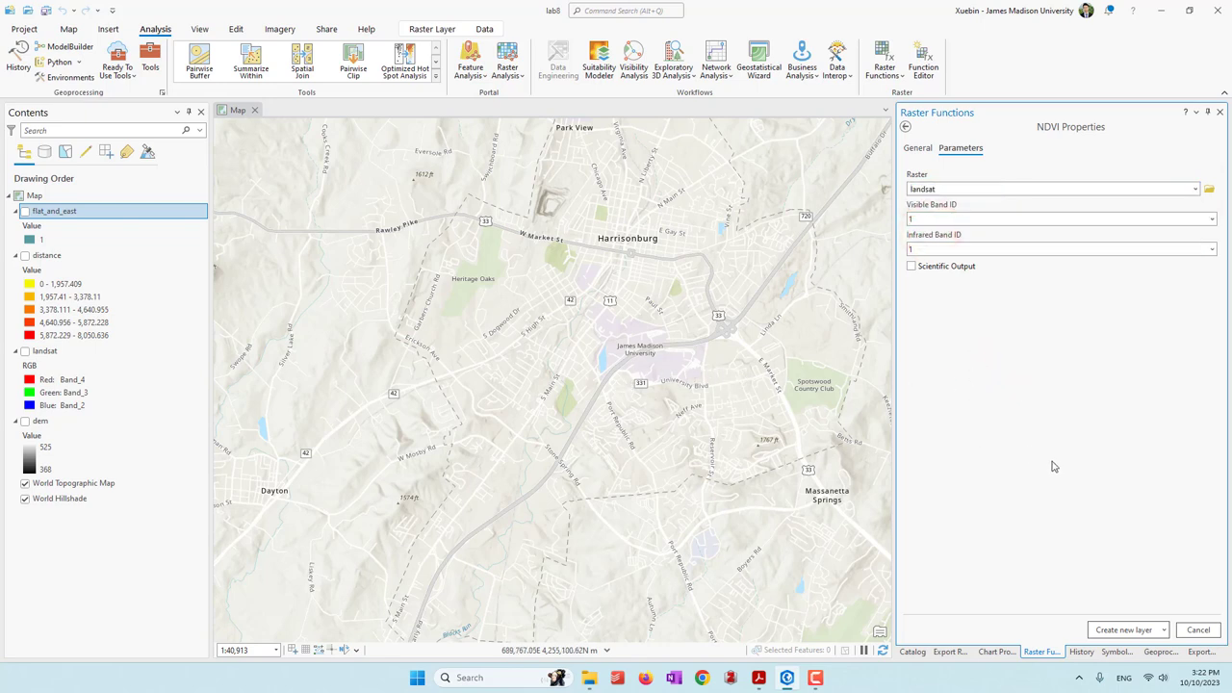
pyautogui.click(940, 220)
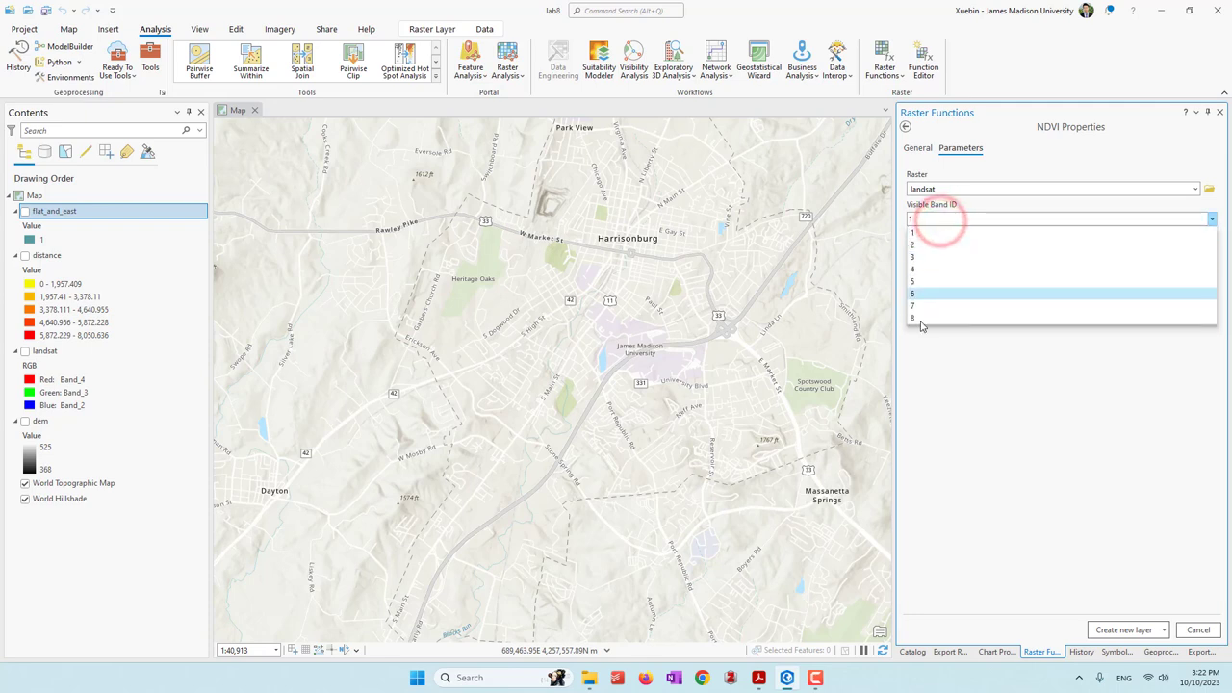
pyautogui.click(990, 412)
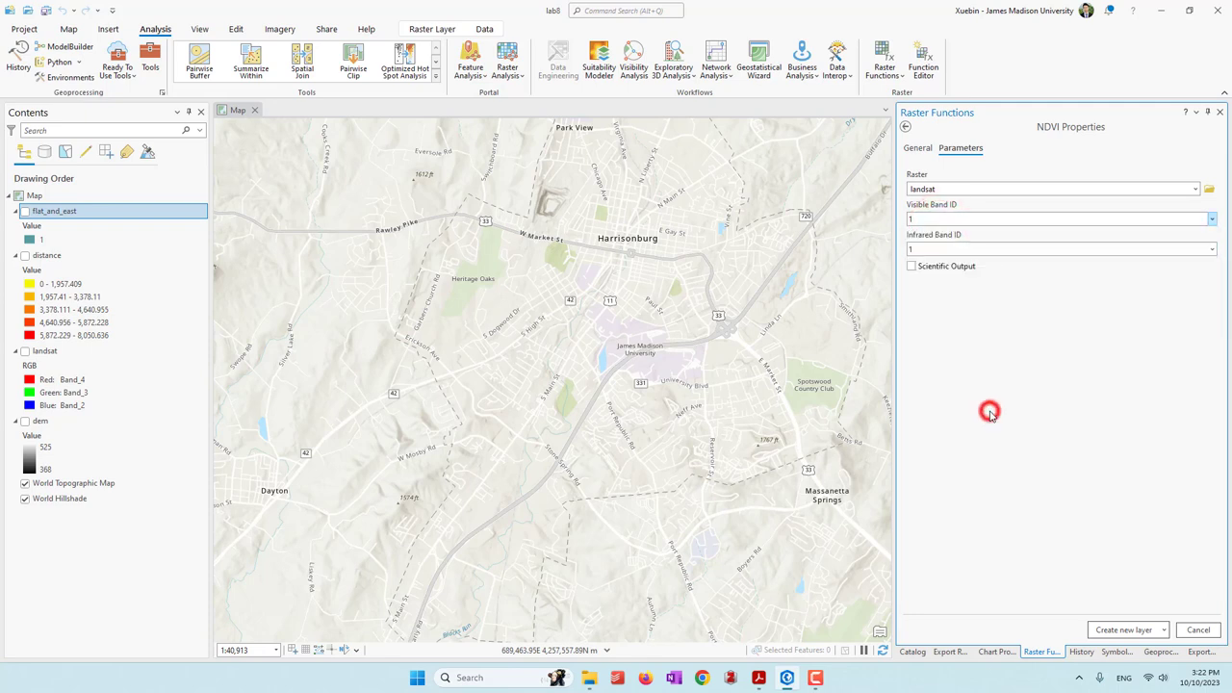
pyautogui.click(929, 251)
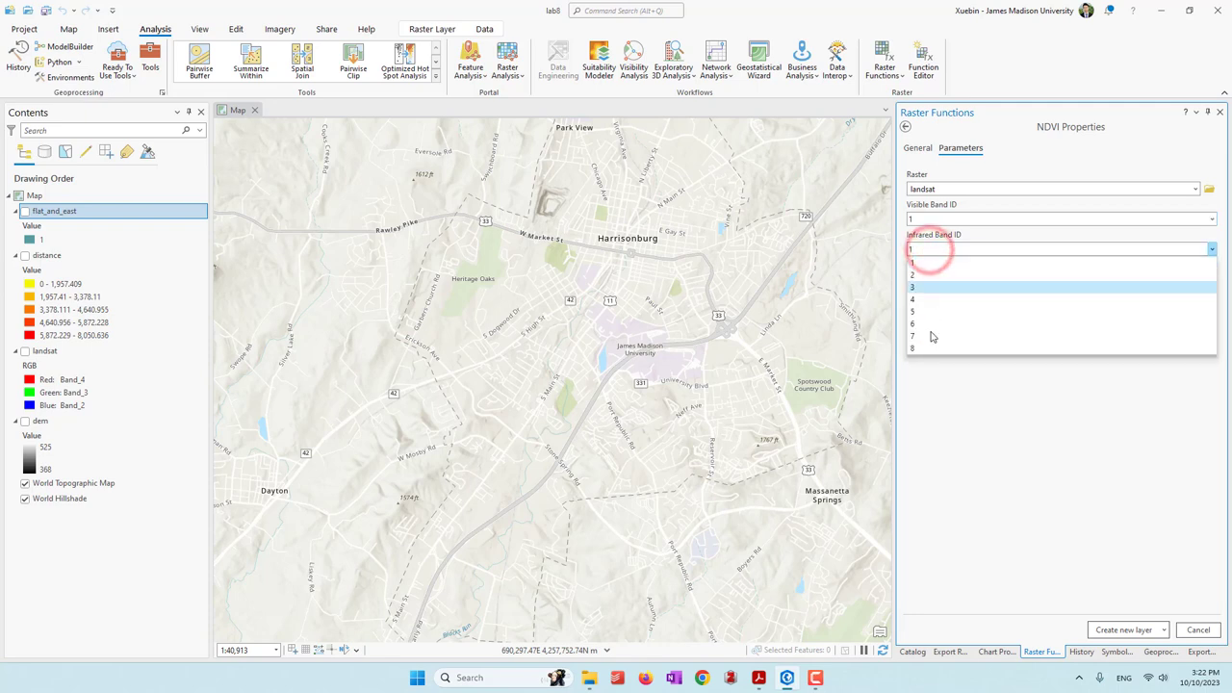
pyautogui.click(993, 491)
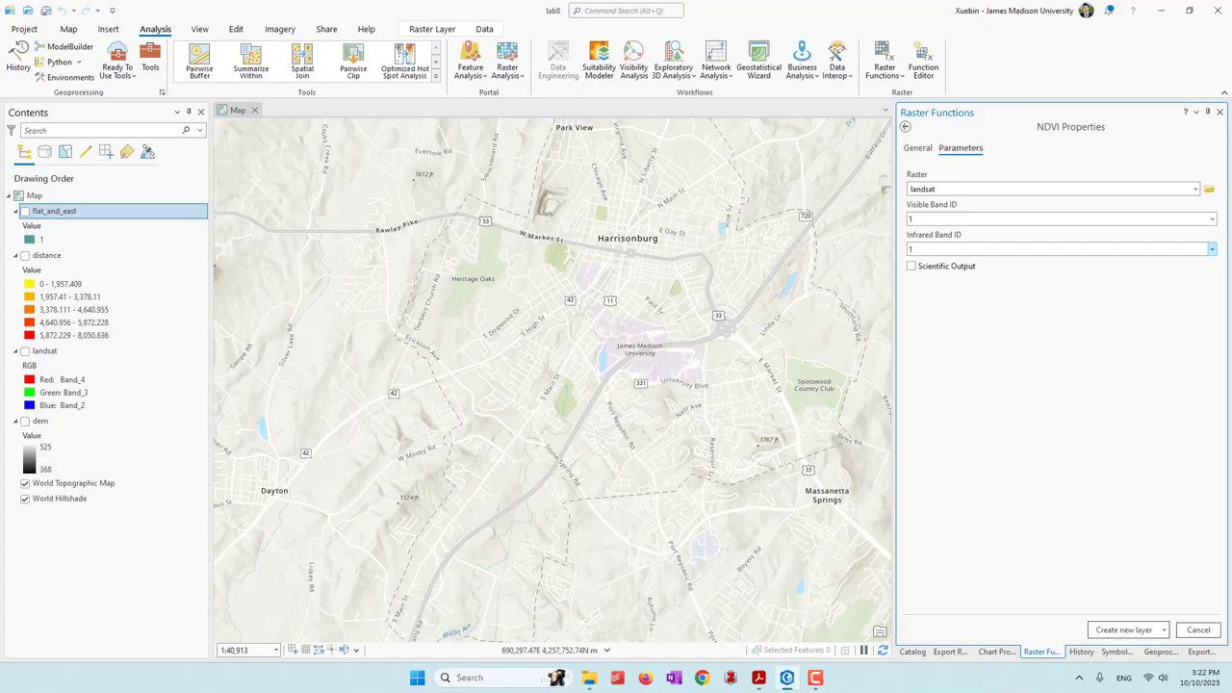
pyautogui.hotkey('alt', 'Tab')
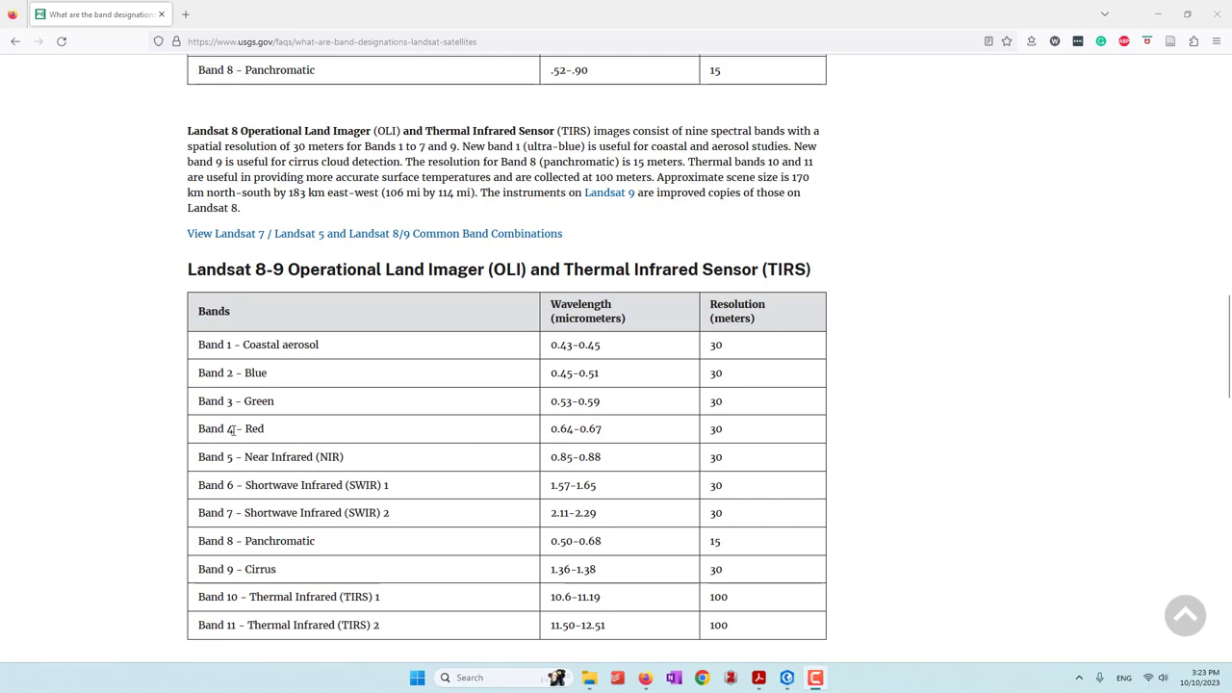
pyautogui.moveTo(232, 430); pyautogui.dragTo(313, 458)
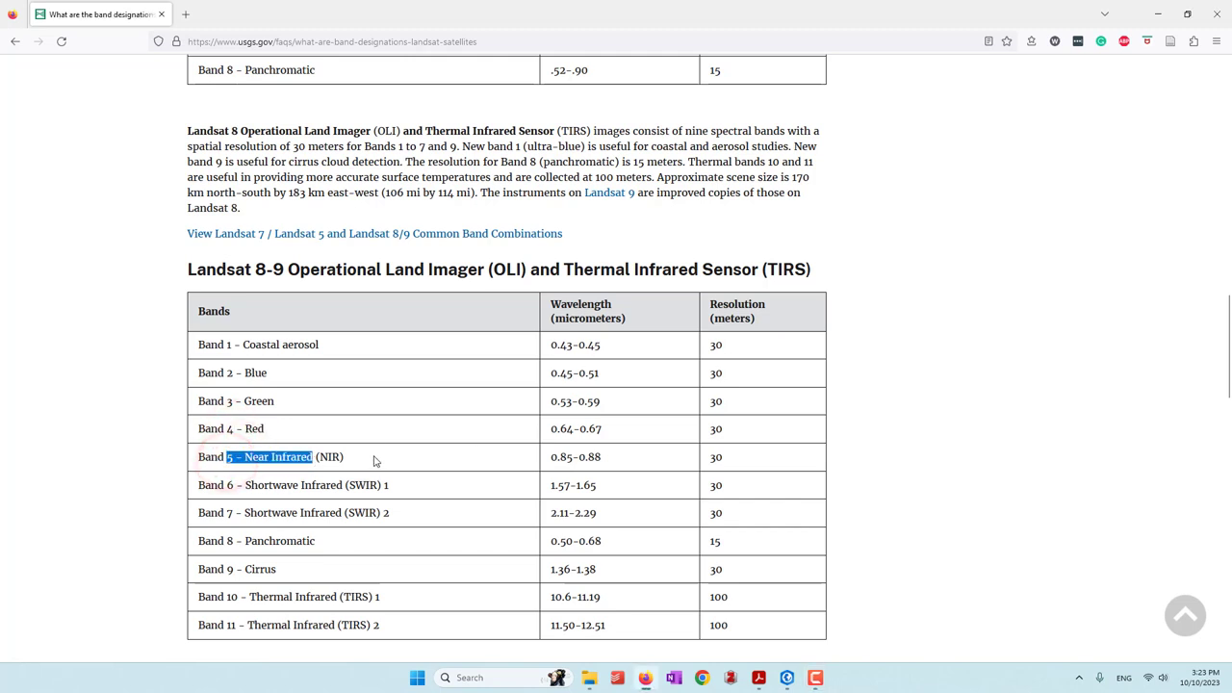
pyautogui.click(375, 461)
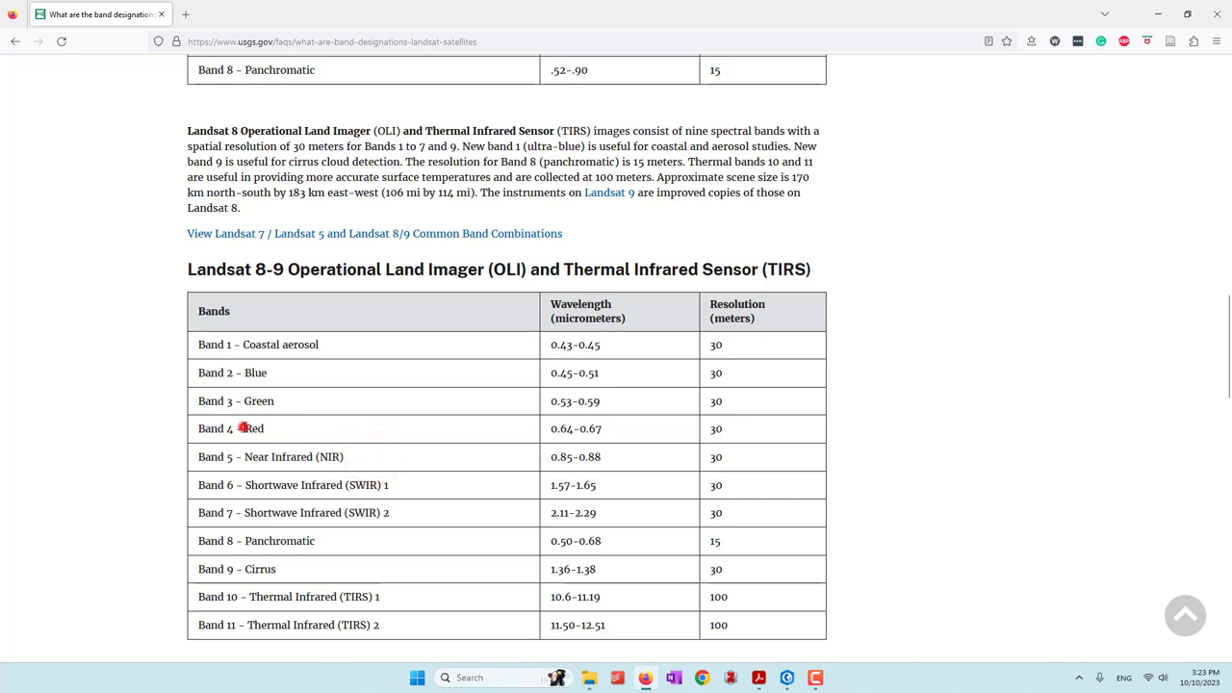
pyautogui.moveTo(252, 429); pyautogui.dragTo(366, 462)
pyautogui.click(365, 459)
pyautogui.hotkey('alt', 'Tab')
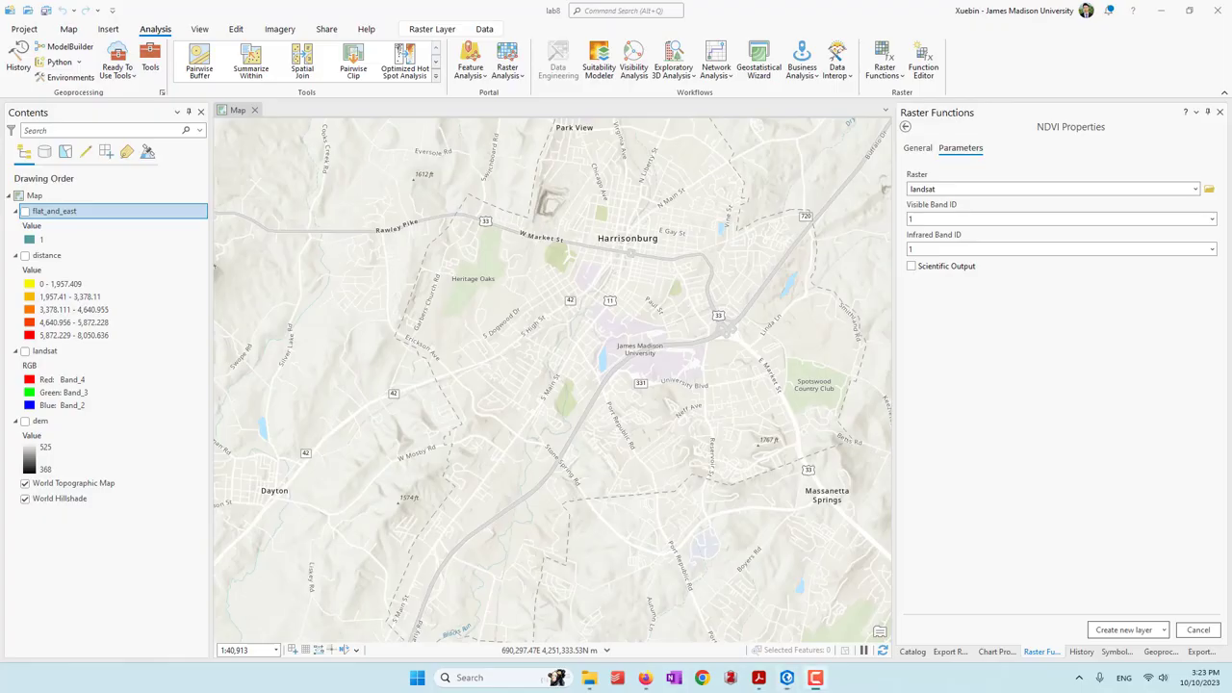
# Set Visible Band ID to 4 and Infrared Band ID to 5, then create the NDVI_landsat layer
pyautogui.click(1211, 220)
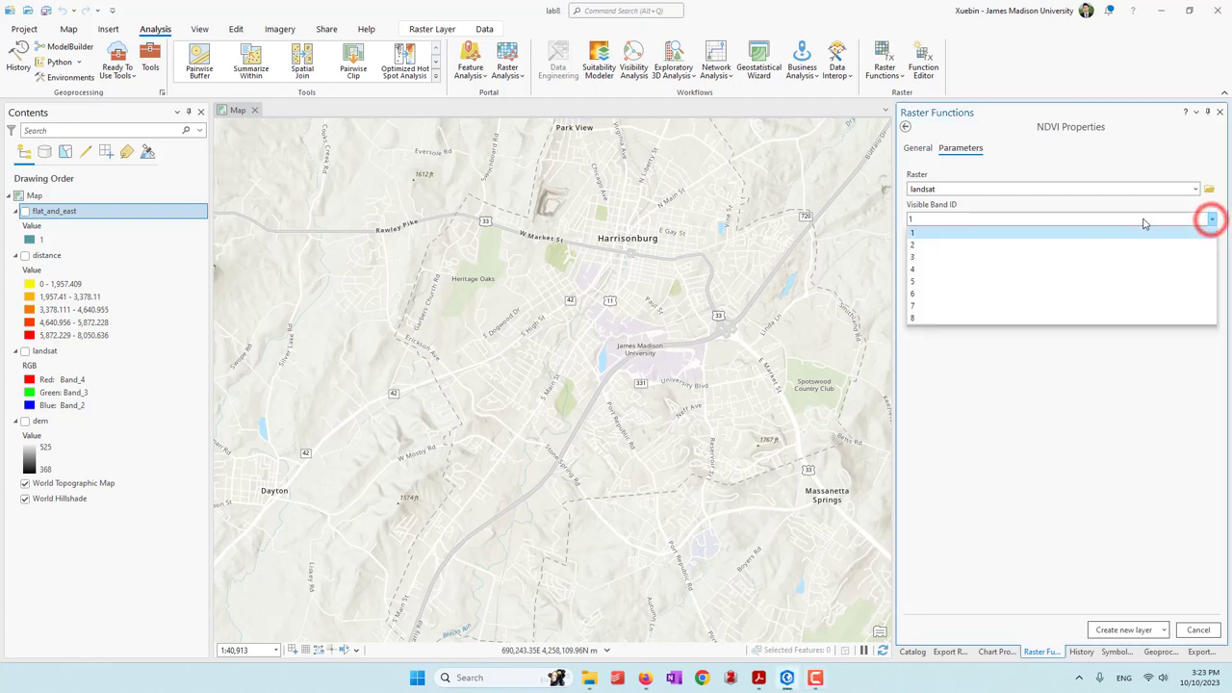
pyautogui.click(963, 275)
pyautogui.click(1210, 249)
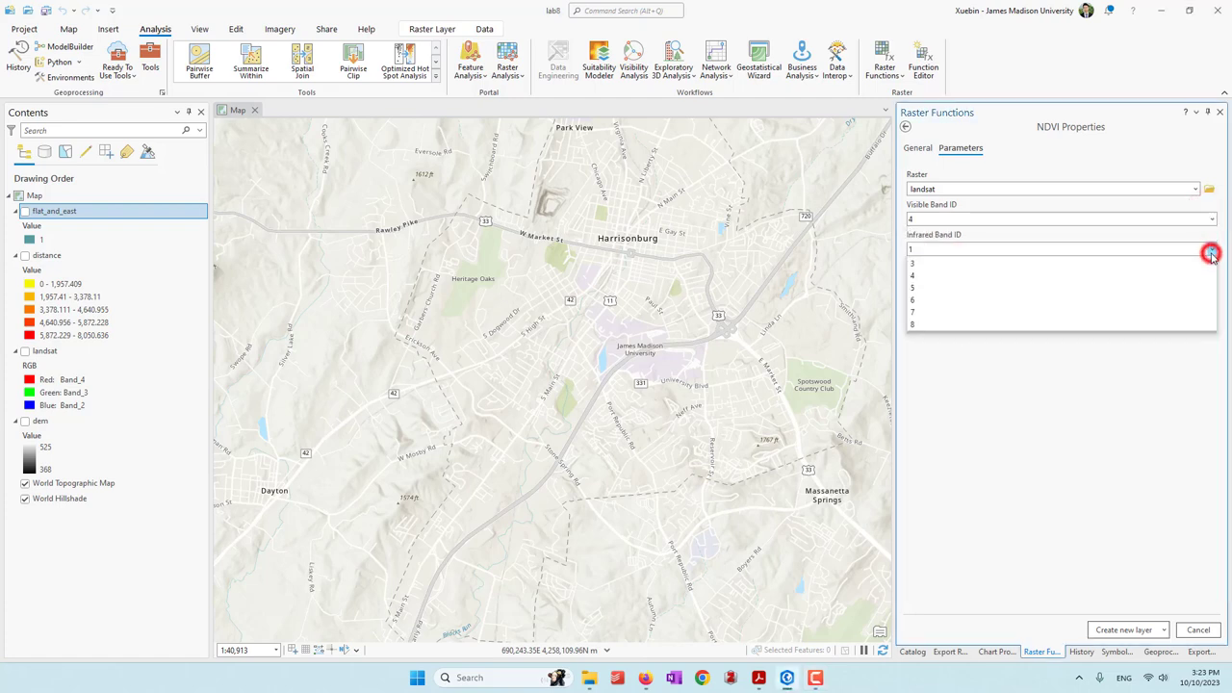
pyautogui.click(948, 312)
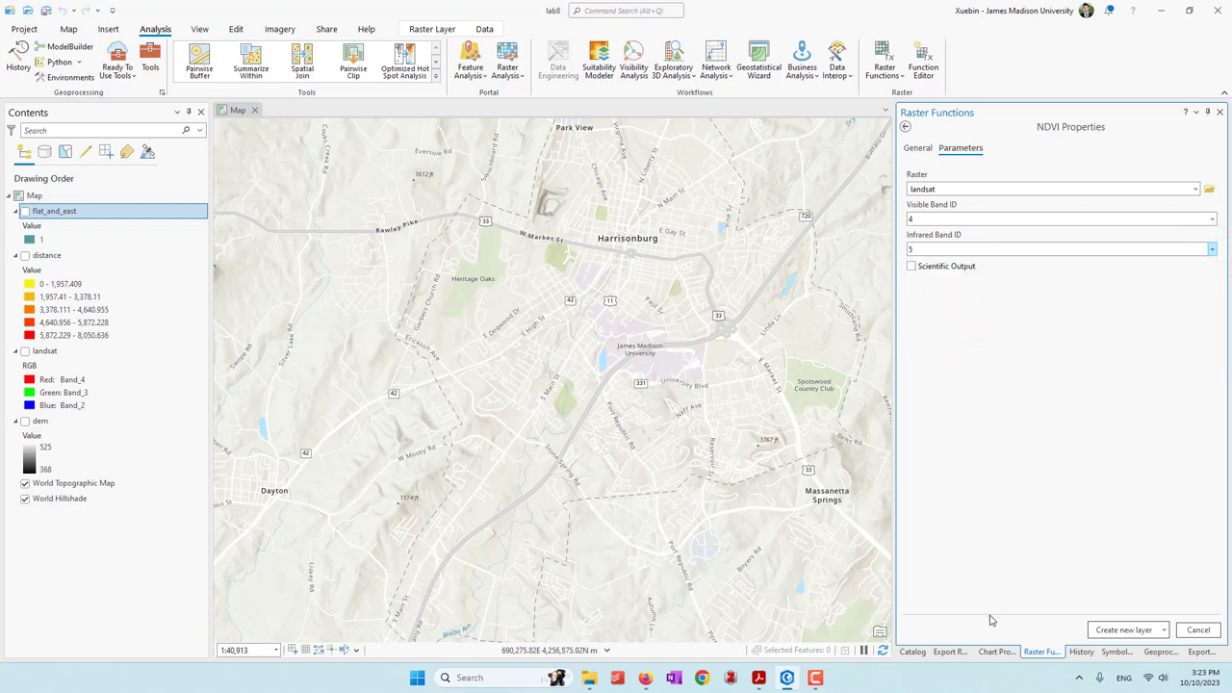
pyautogui.click(1121, 631)
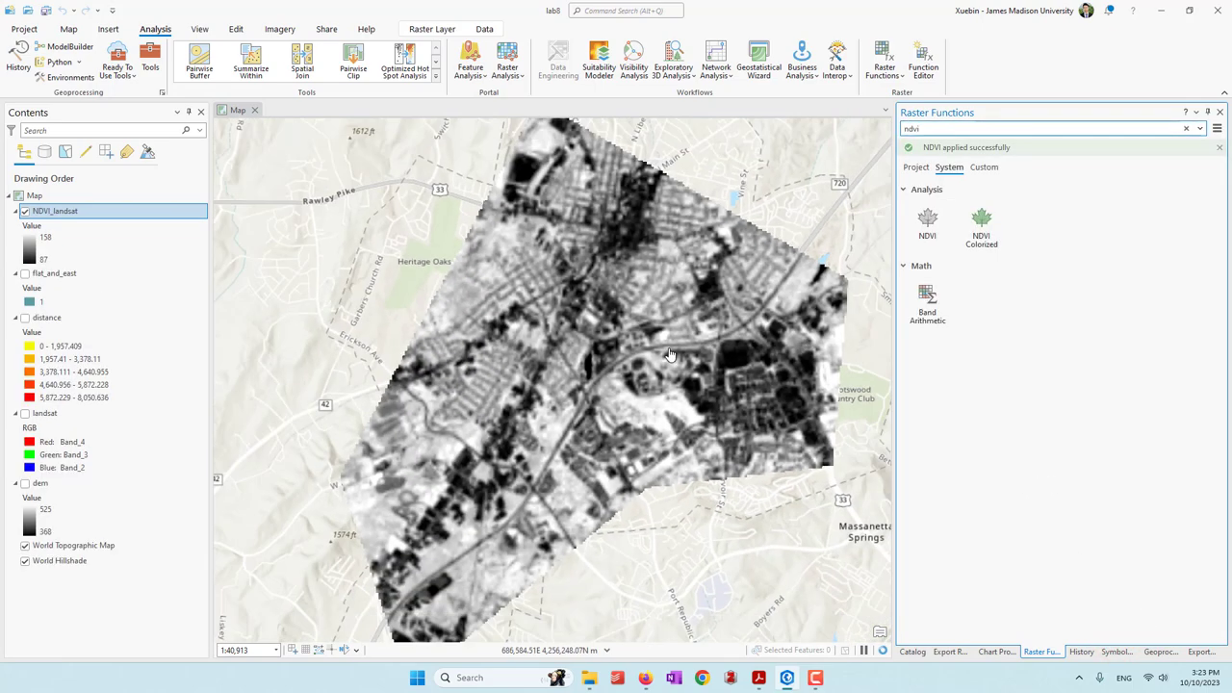
# Export the NDVI_landsat layer as a raster named ndvi in lab8.gdb
pyautogui.rightClick(72, 214)
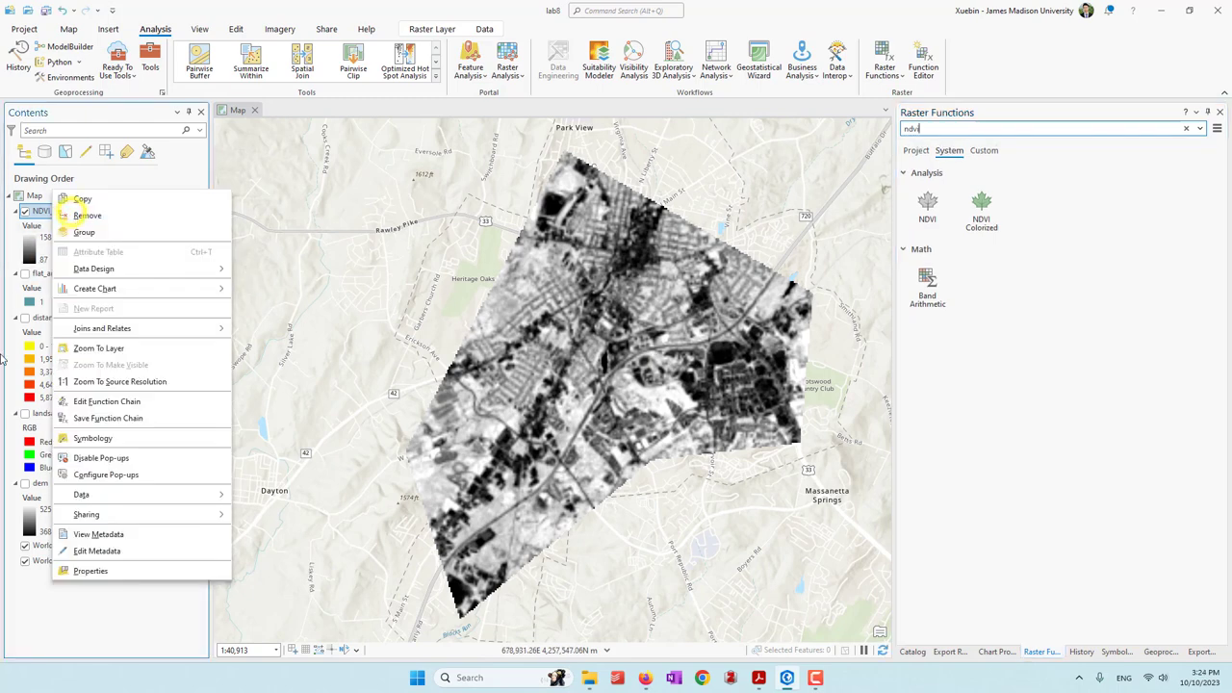
pyautogui.click(163, 496)
pyautogui.click(273, 512)
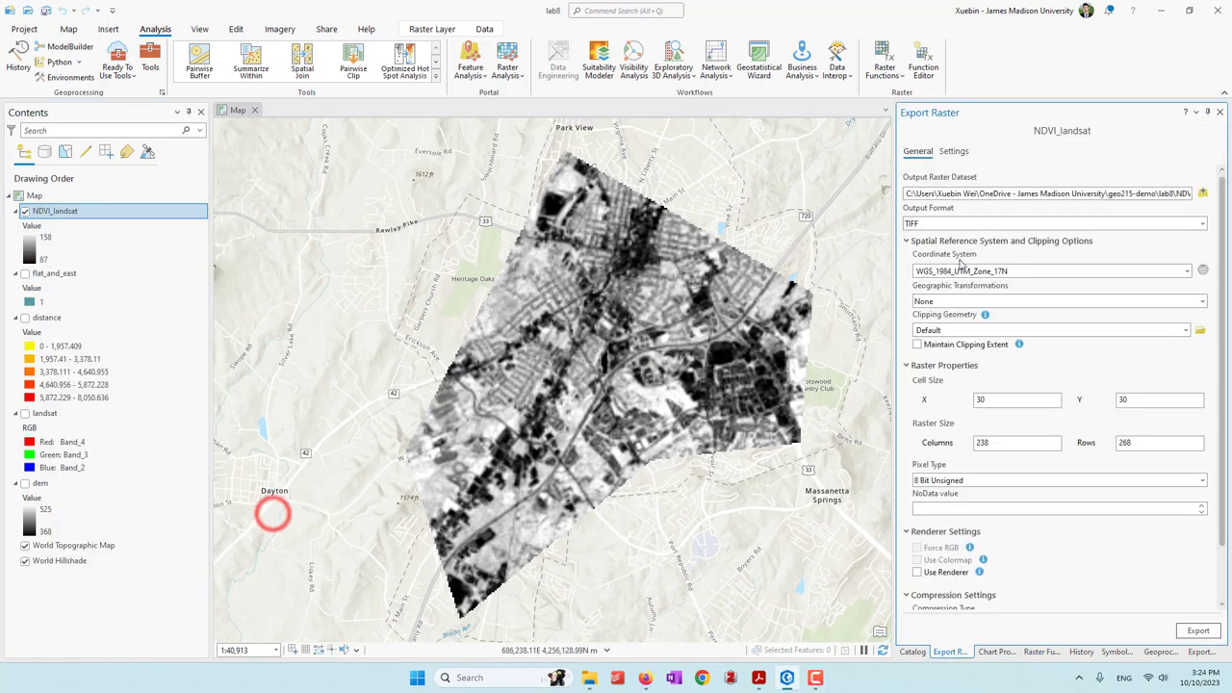
pyautogui.click(1202, 192)
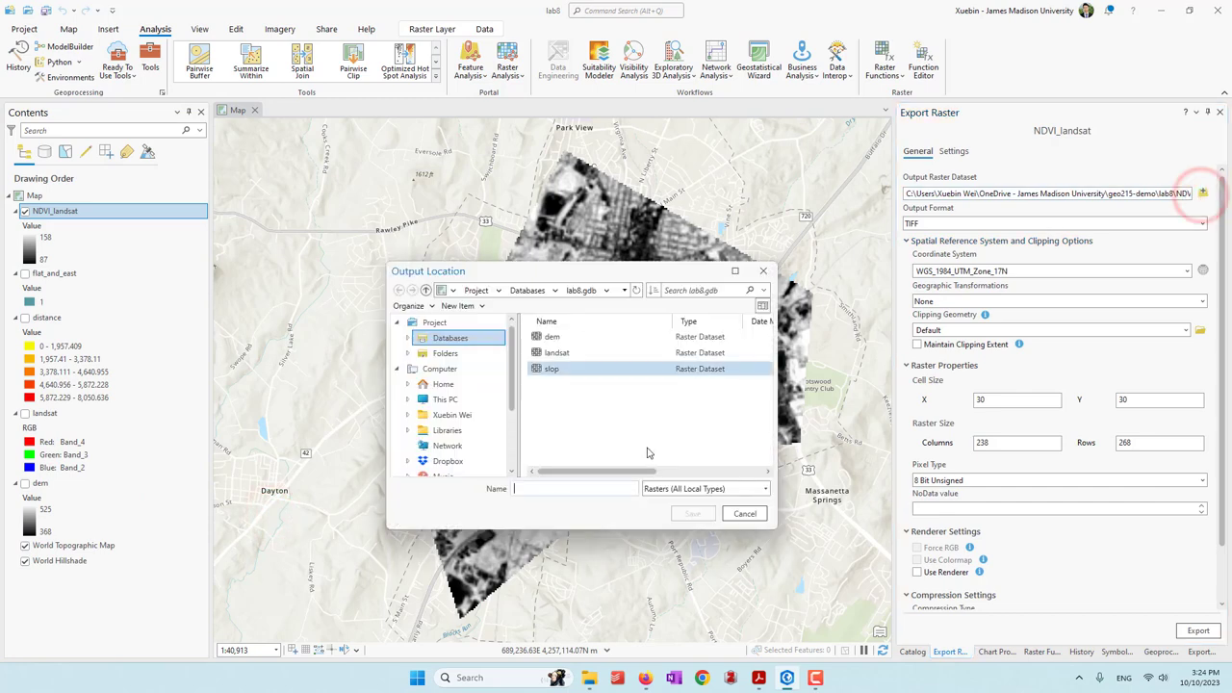
pyautogui.click(614, 491)
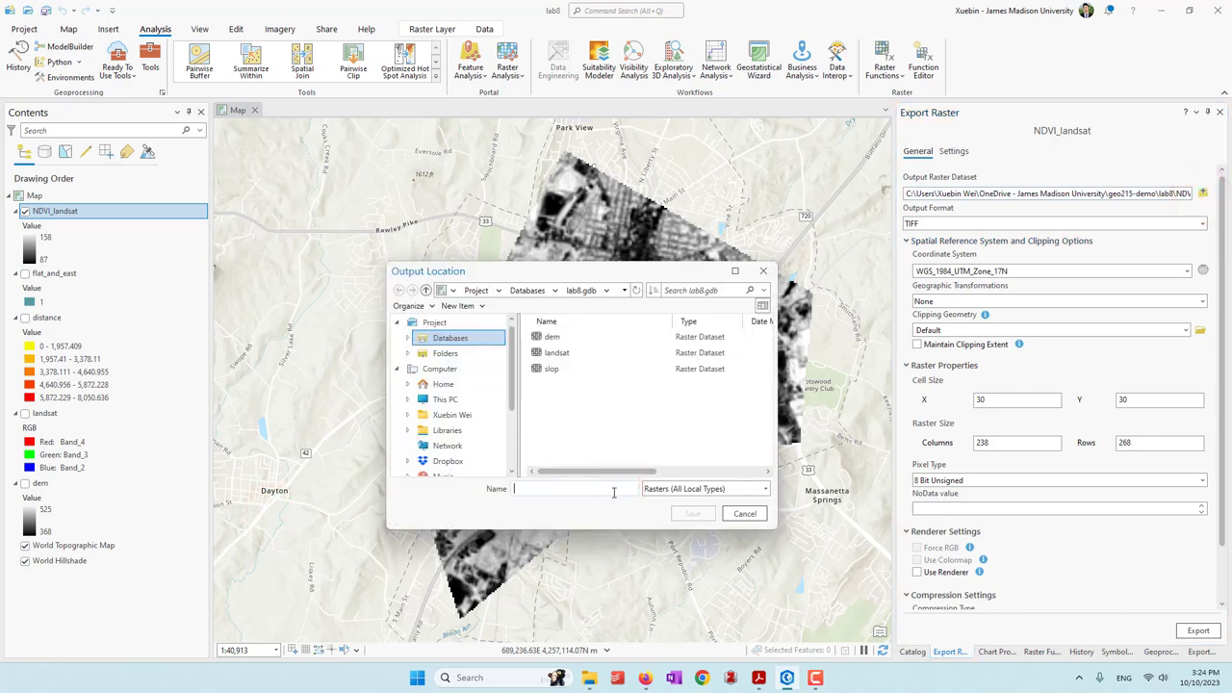
pyautogui.write('ndvi')
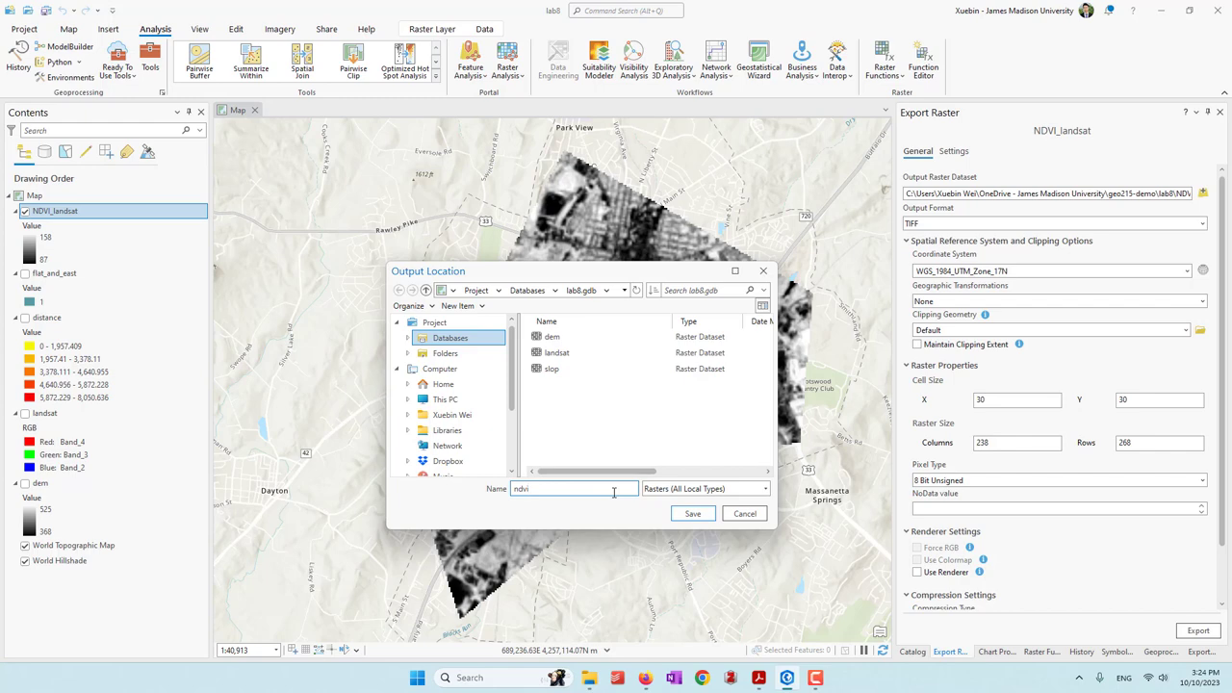
pyautogui.click(697, 514)
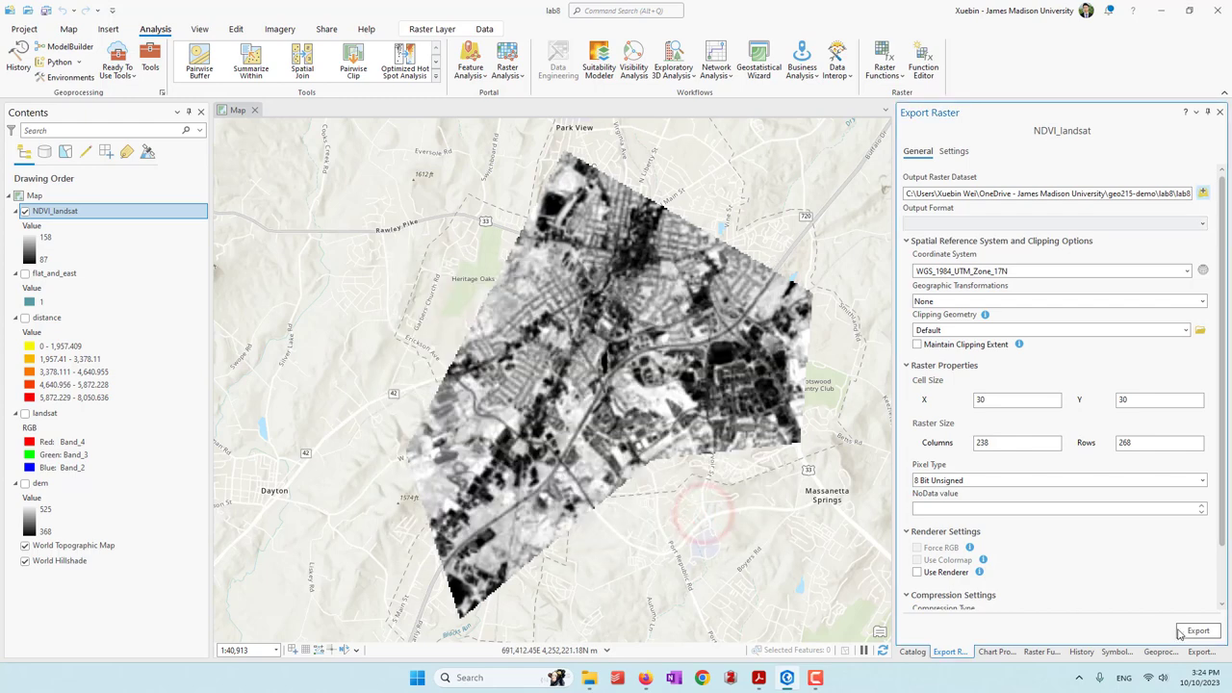
pyautogui.click(1198, 631)
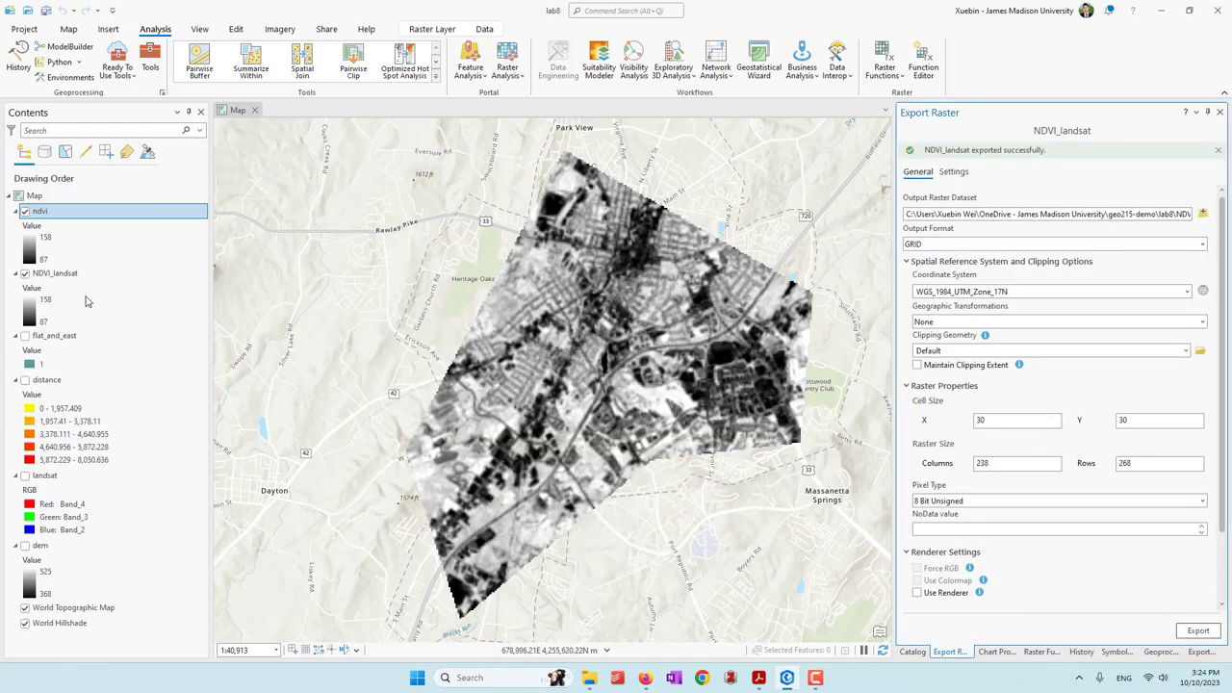
# Remove the temporary NDVI_landsat layer and select the new ndvi layer
pyautogui.click(58, 274)
pyautogui.rightClick(57, 275)
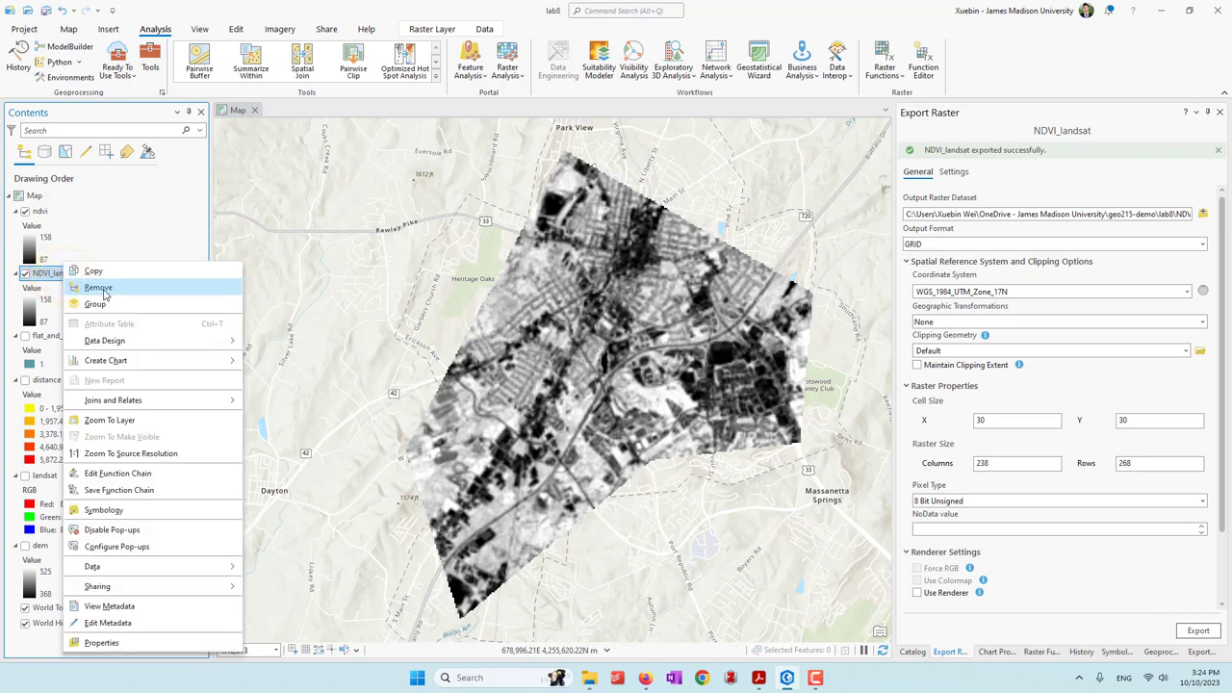
pyautogui.click(99, 288)
pyautogui.click(48, 207)
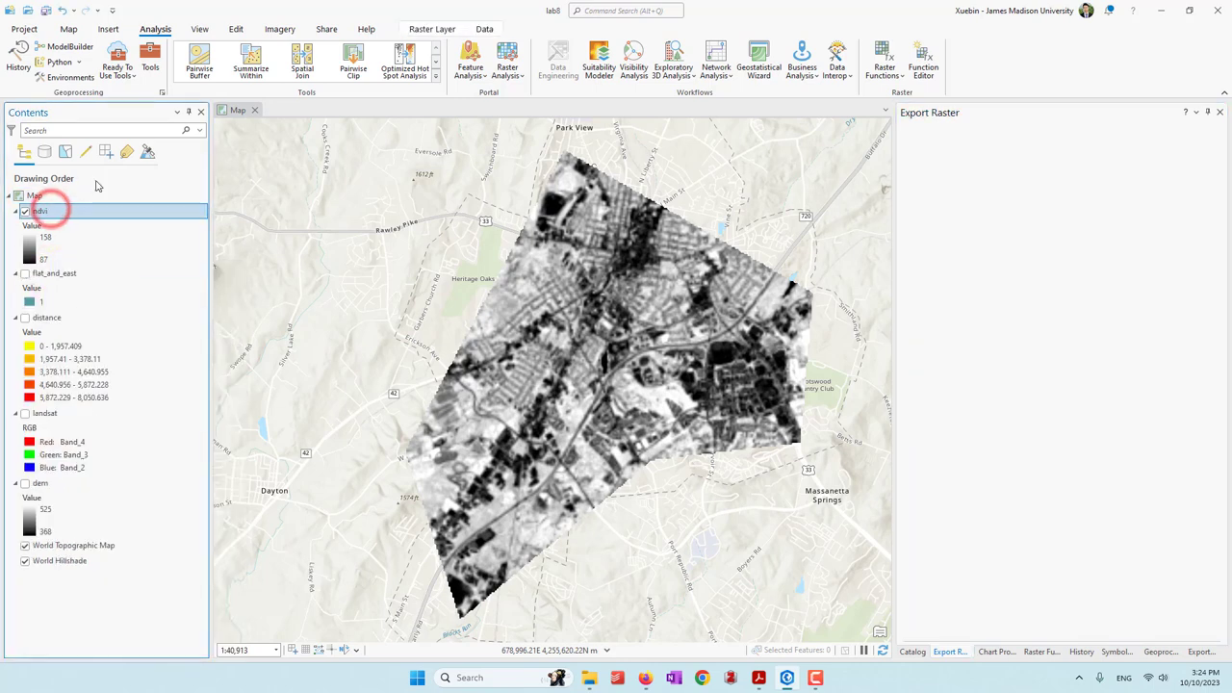
# Classify ndvi symbology into 5 Natural Breaks classes with a white-to-green colour ramp
pyautogui.click(430, 29)
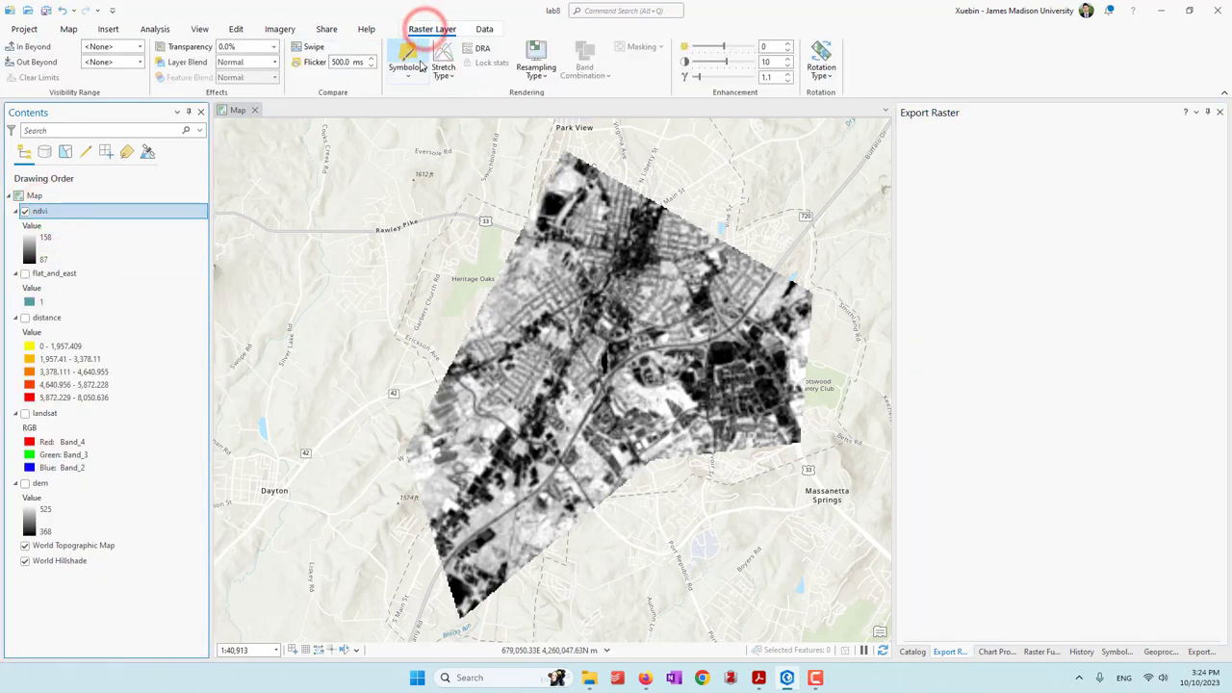
pyautogui.click(412, 69)
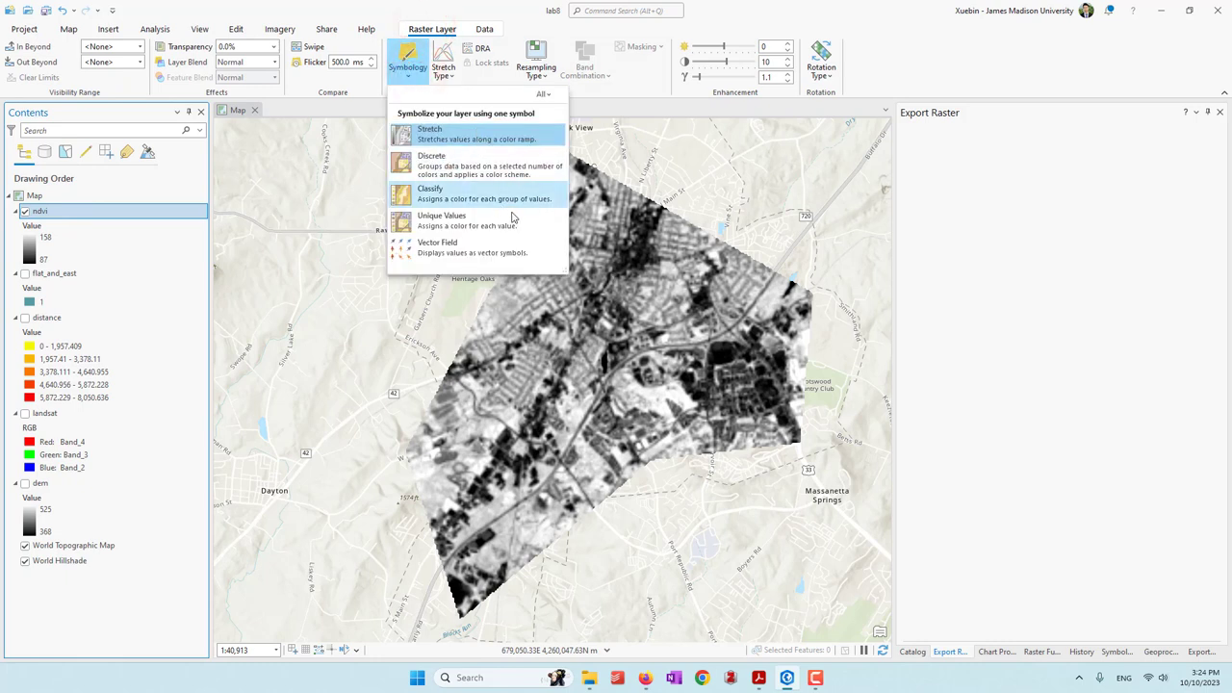
pyautogui.click(449, 195)
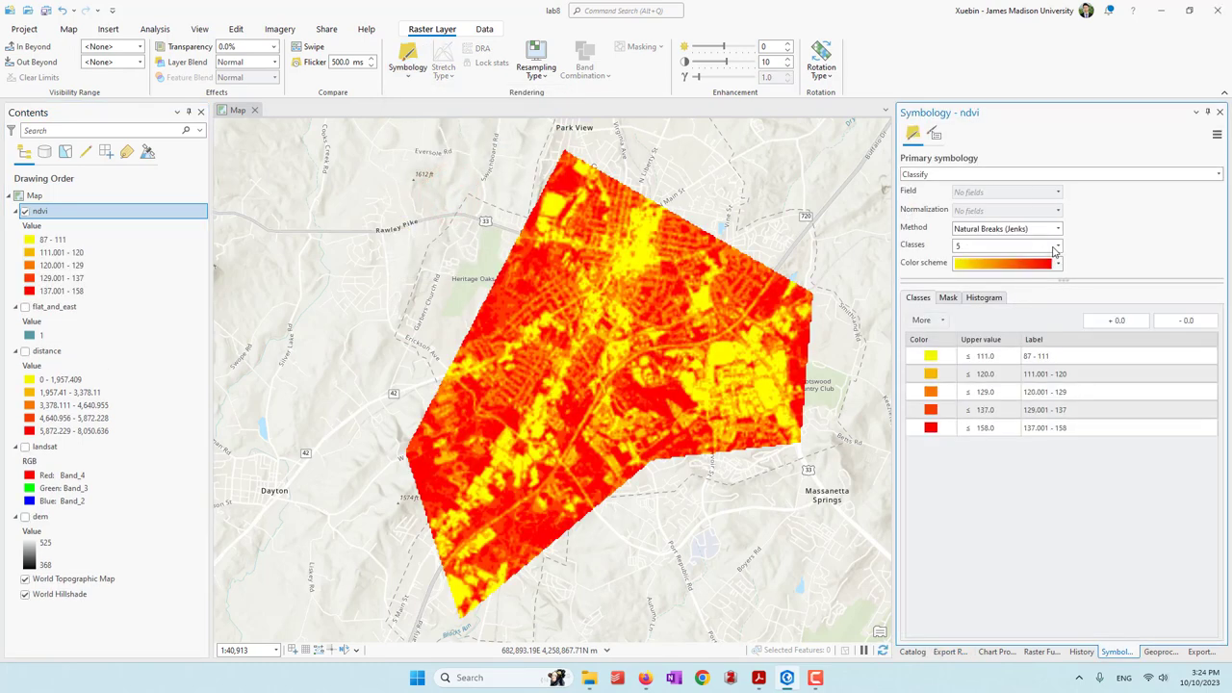
pyautogui.click(1058, 265)
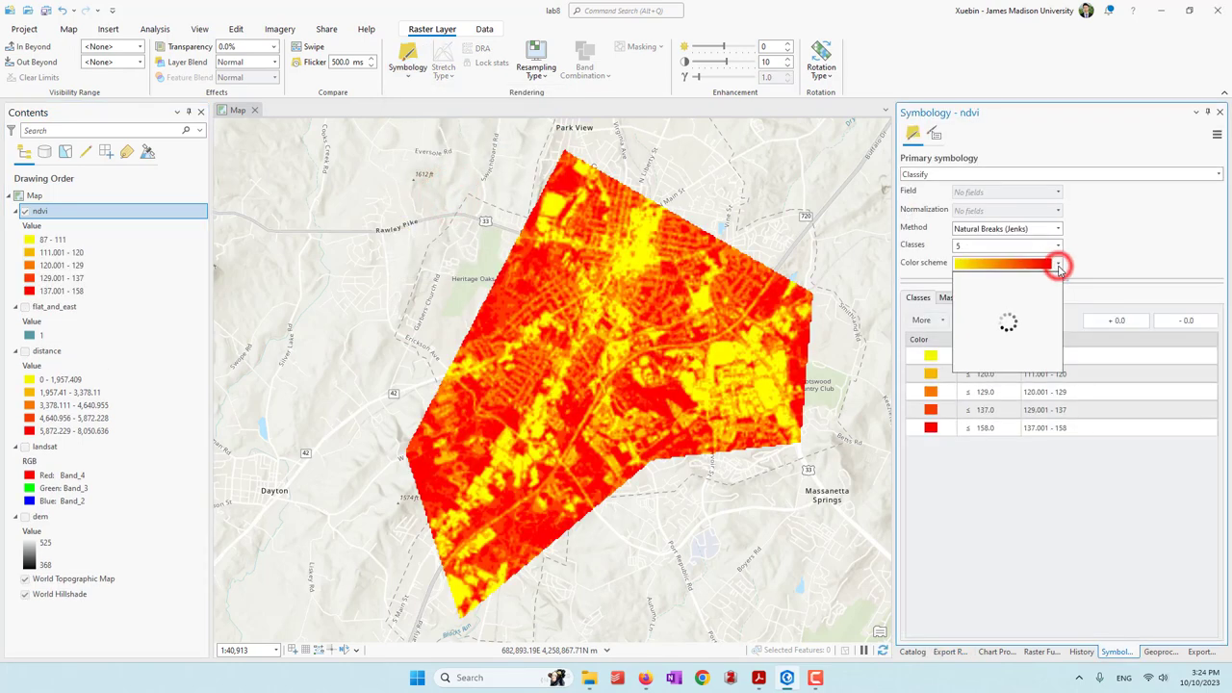
pyautogui.scroll(-3, 1056, 371)
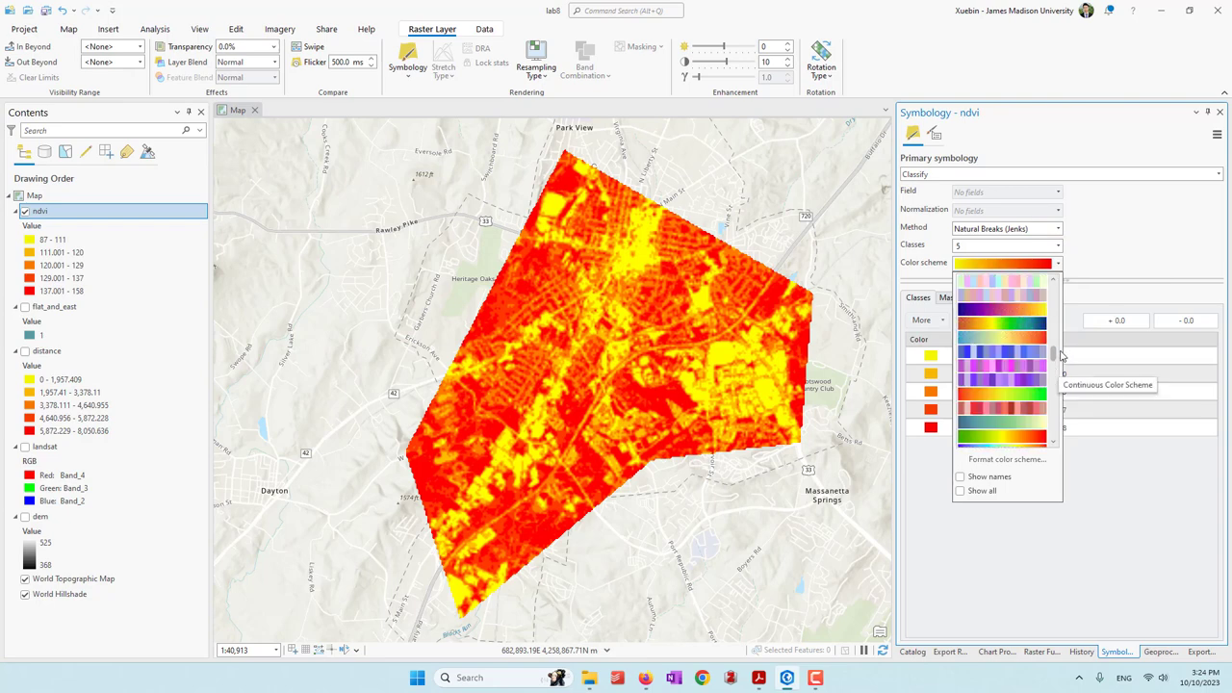
pyautogui.scroll(-2, 1057, 370)
pyautogui.scroll(-2, 1017, 423)
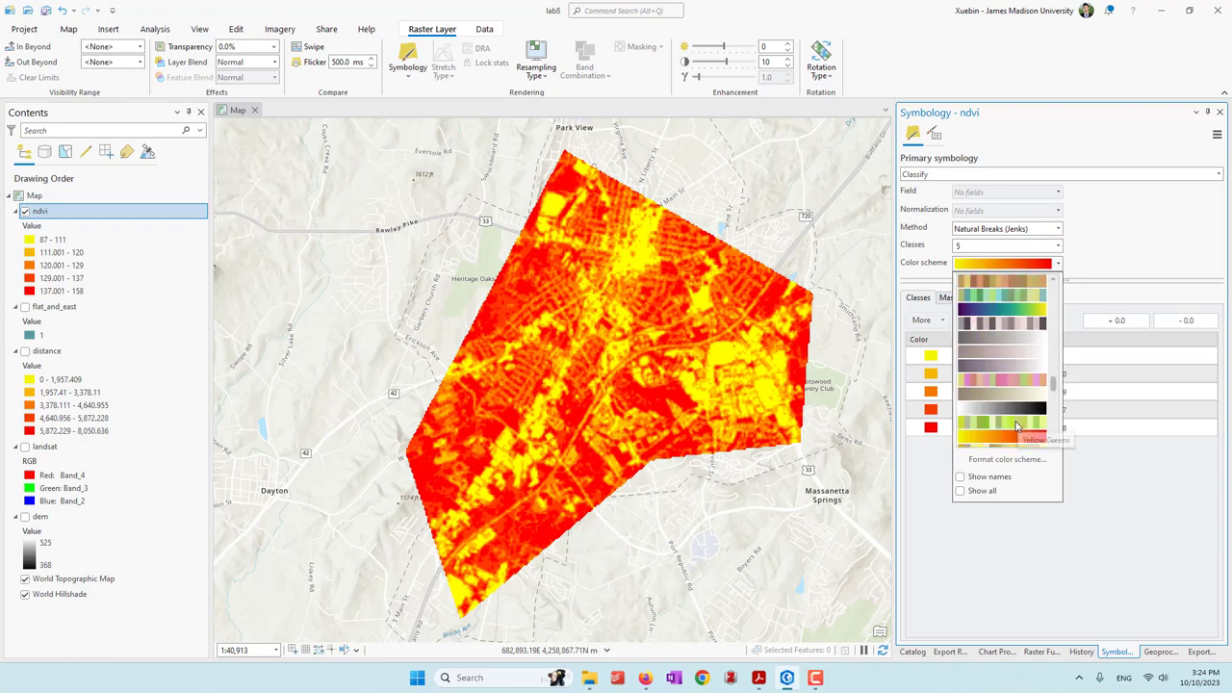
pyautogui.scroll(-2, 1017, 423)
pyautogui.click(998, 320)
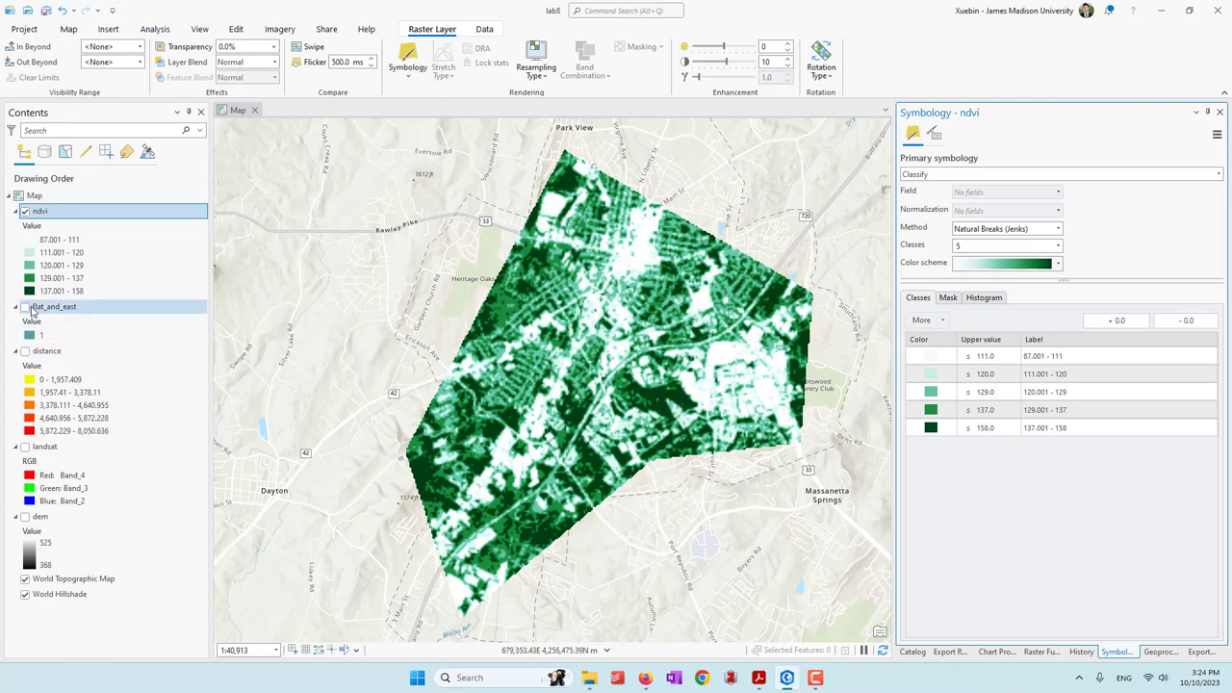
# Turn on landsat and toggle ndvi on and off to compare, leaving ndvi visible
pyautogui.click(25, 447)
pyautogui.click(25, 211)
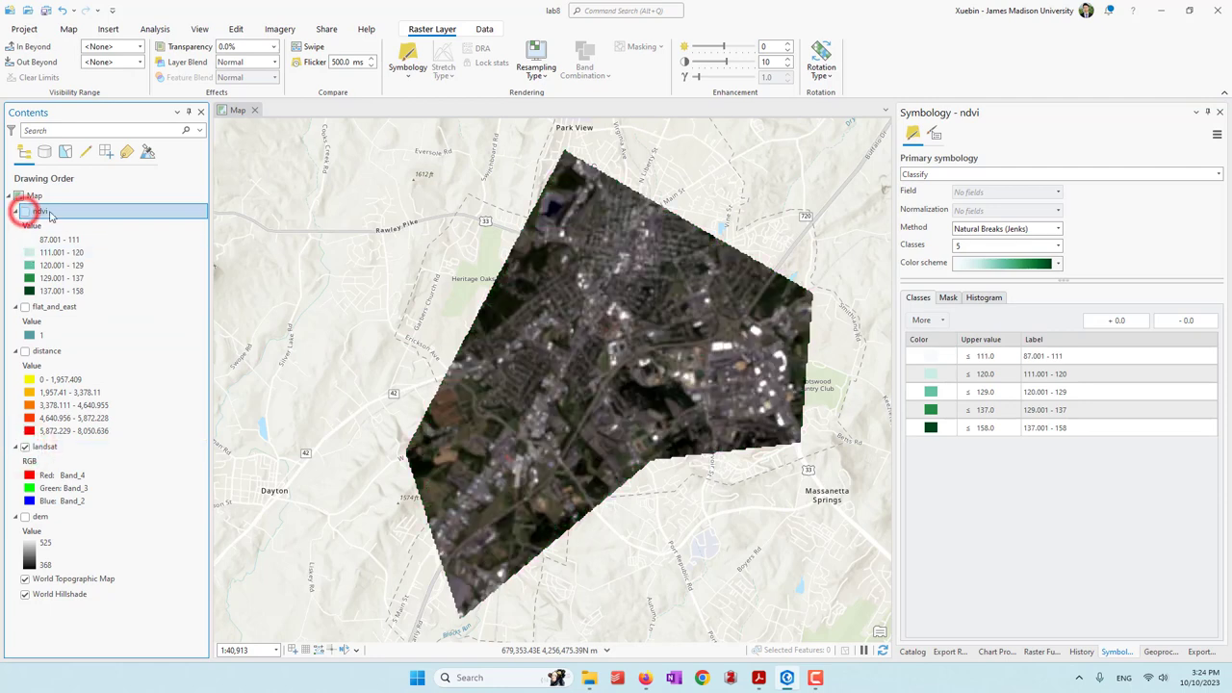
pyautogui.scroll(3, 713, 376)
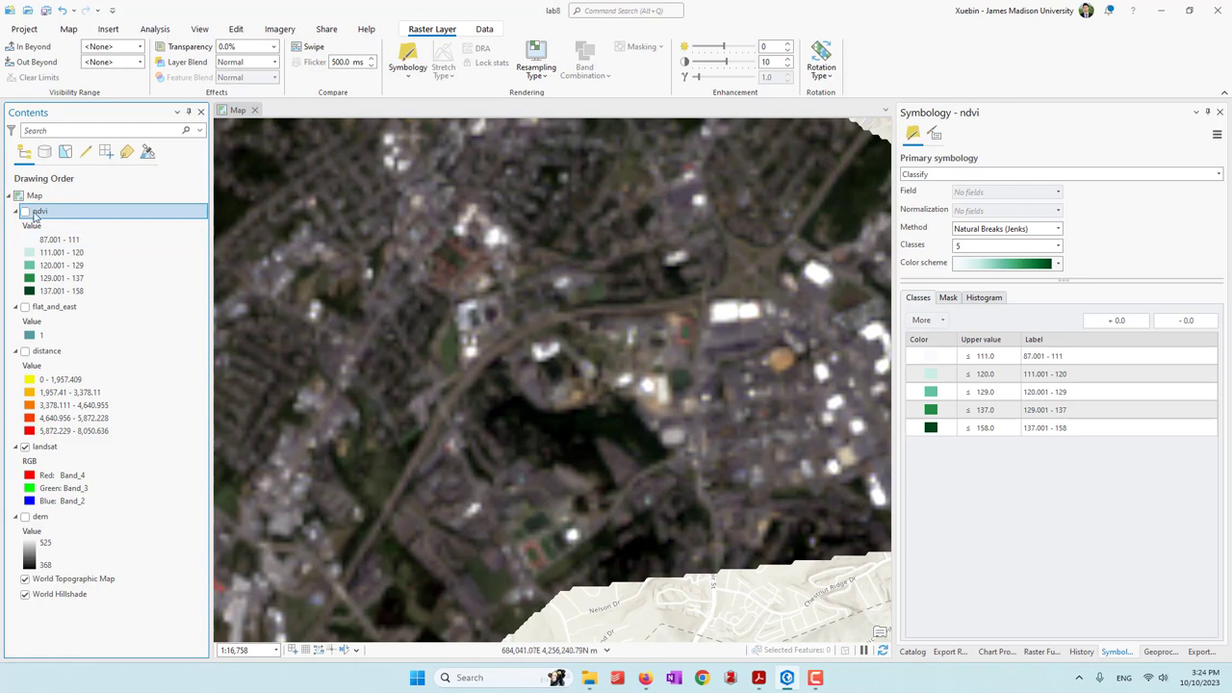
pyautogui.click(26, 212)
pyautogui.click(26, 212)
pyautogui.click(24, 213)
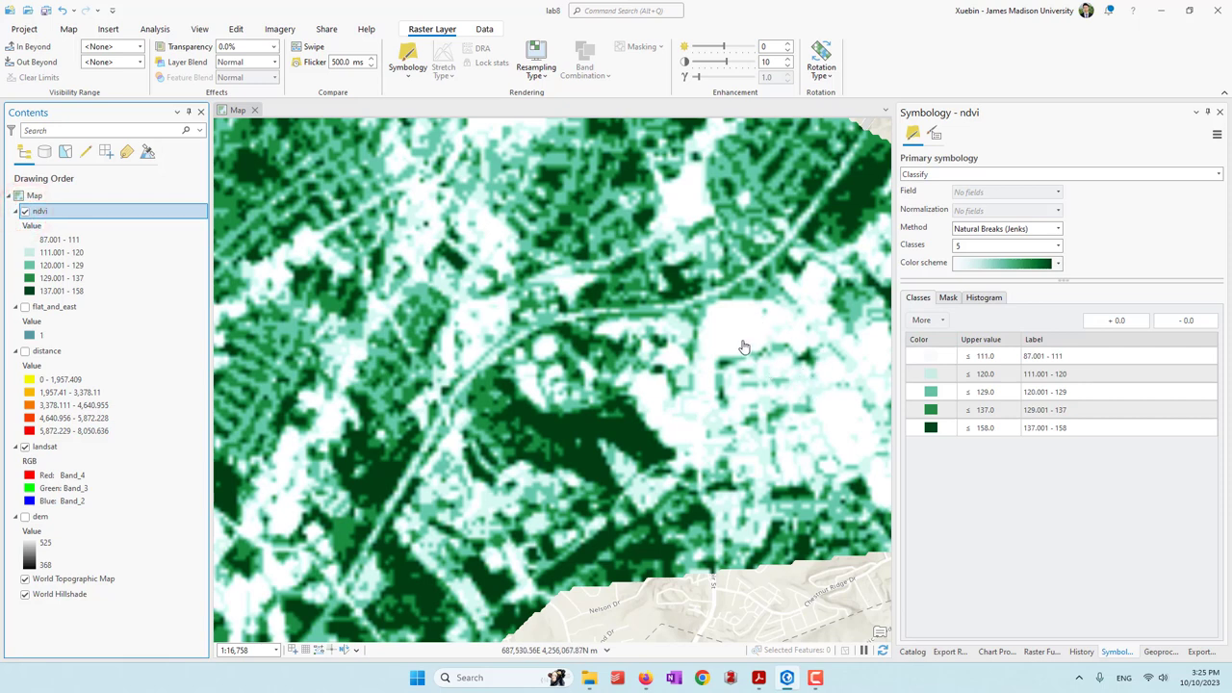
pyautogui.click(24, 212)
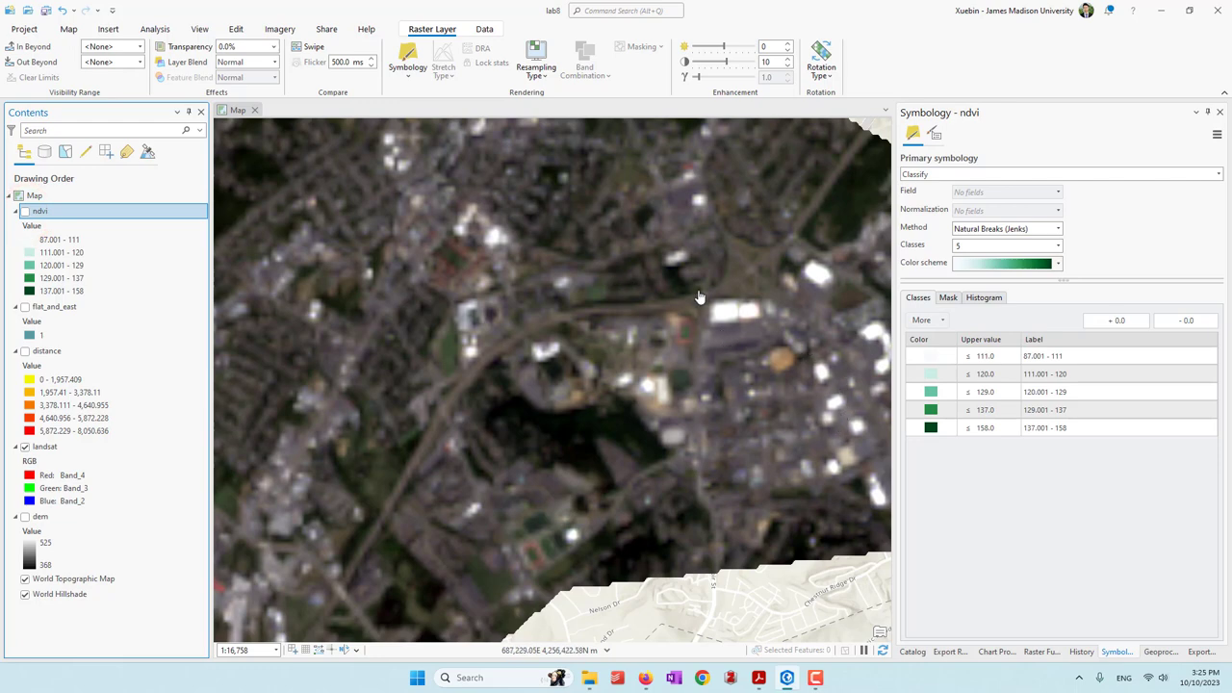
pyautogui.scroll(-2, 700, 300)
pyautogui.scroll(-2, 701, 299)
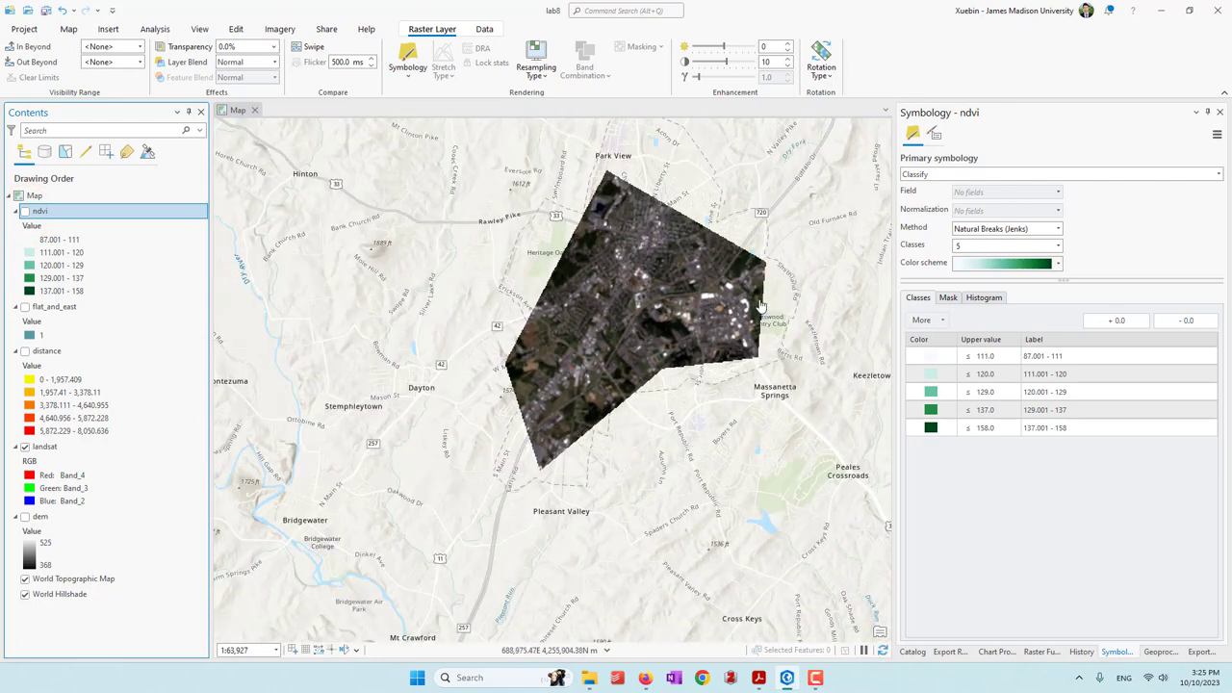
pyautogui.click(25, 212)
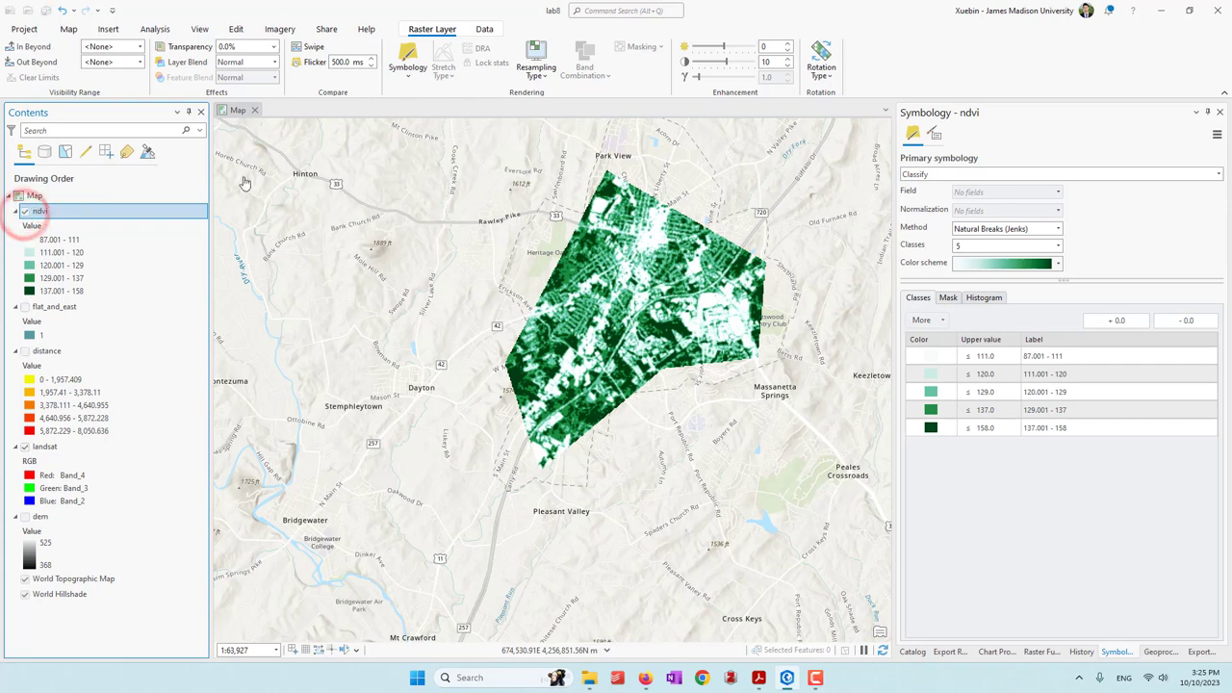
pyautogui.moveTo(717, 200); pyautogui.dragTo(695, 244)
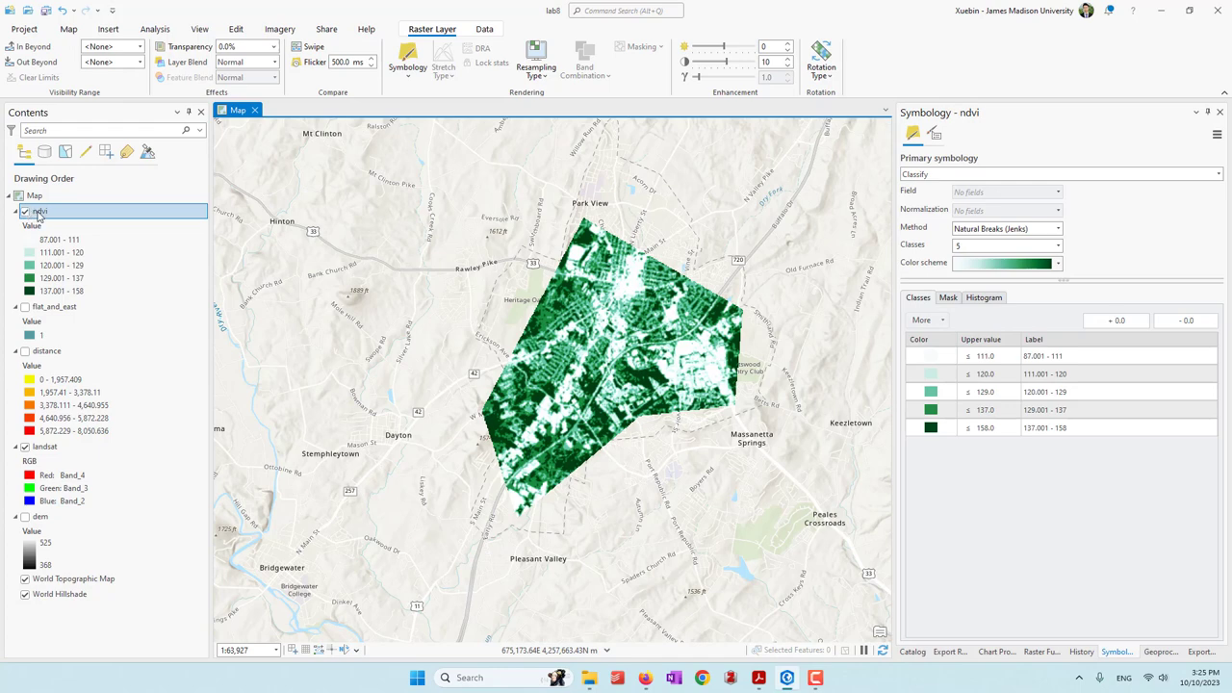
# Hide landsat and show the distance, flat_and_east and ndvi layers together
pyautogui.click(25, 306)
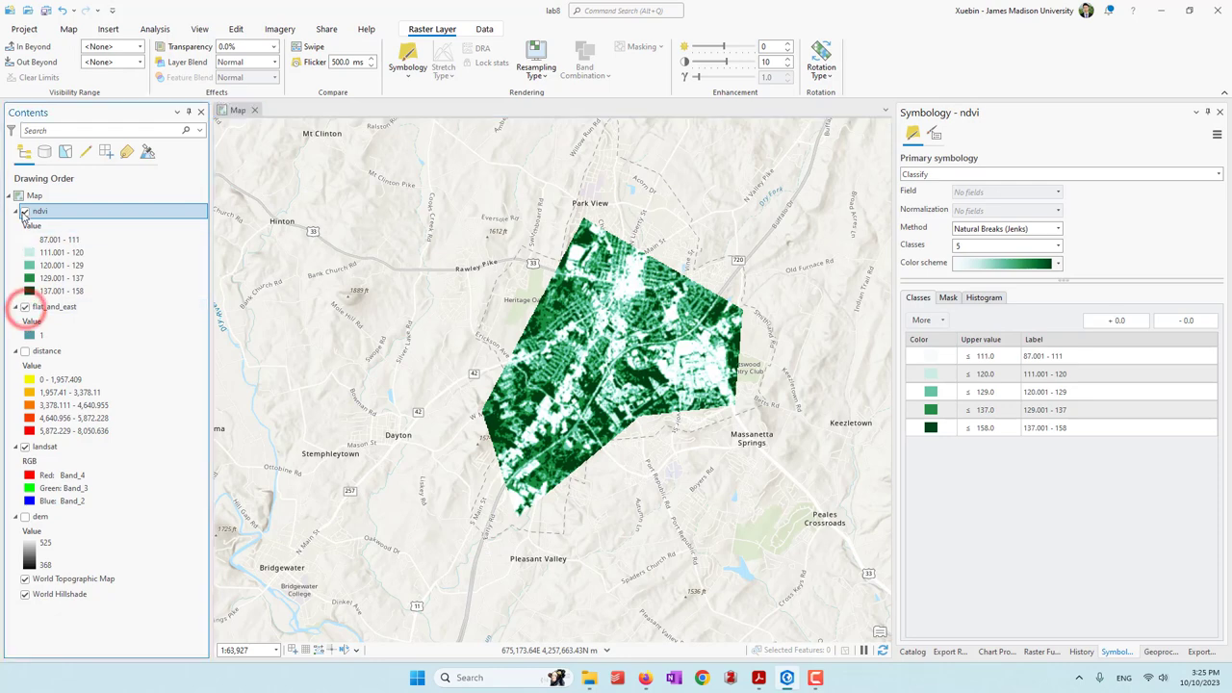
pyautogui.click(23, 211)
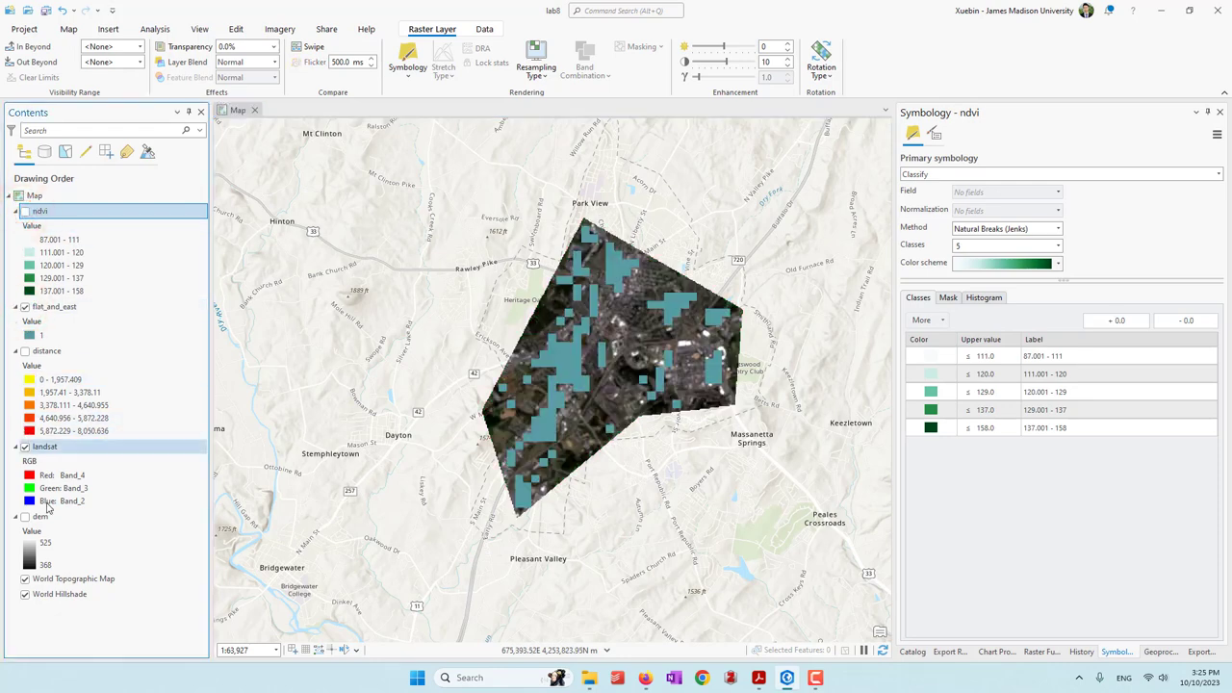
pyautogui.click(25, 446)
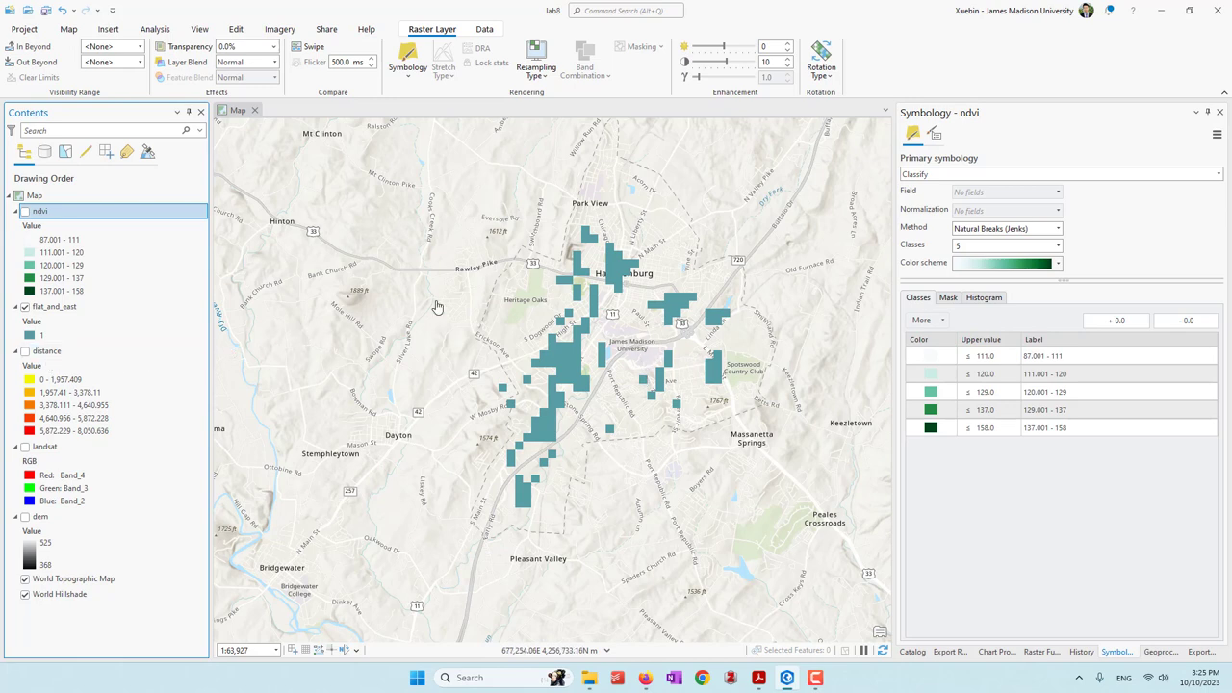
pyautogui.click(25, 350)
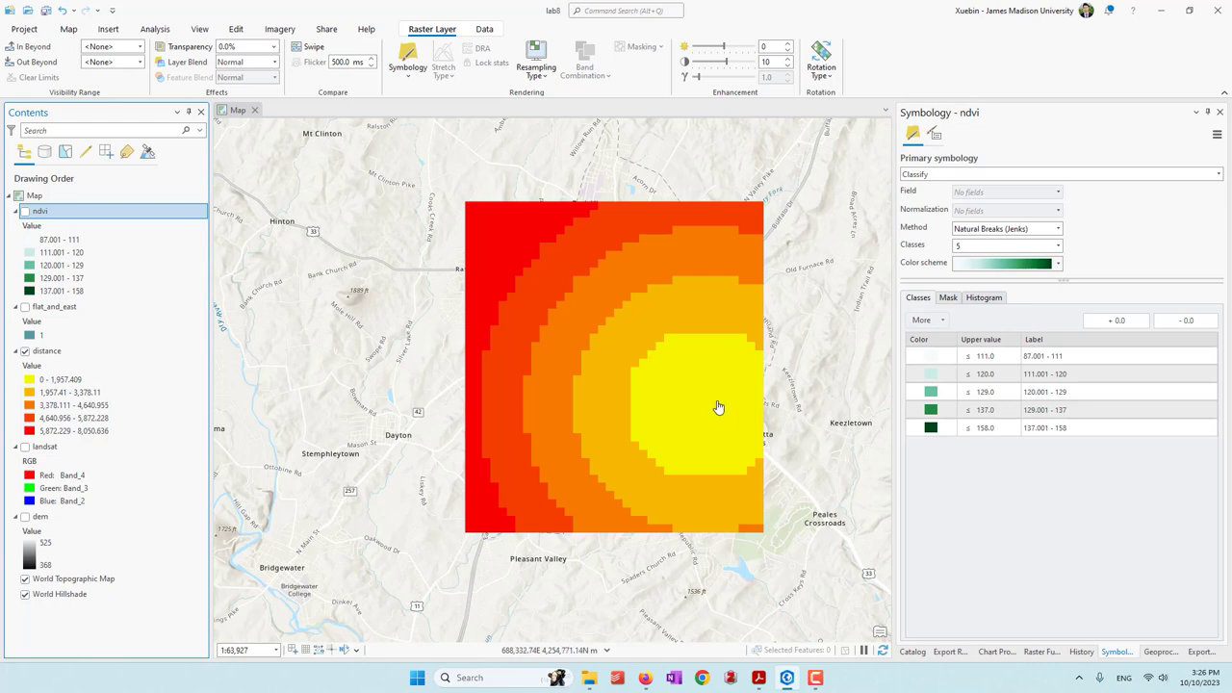
pyautogui.click(25, 306)
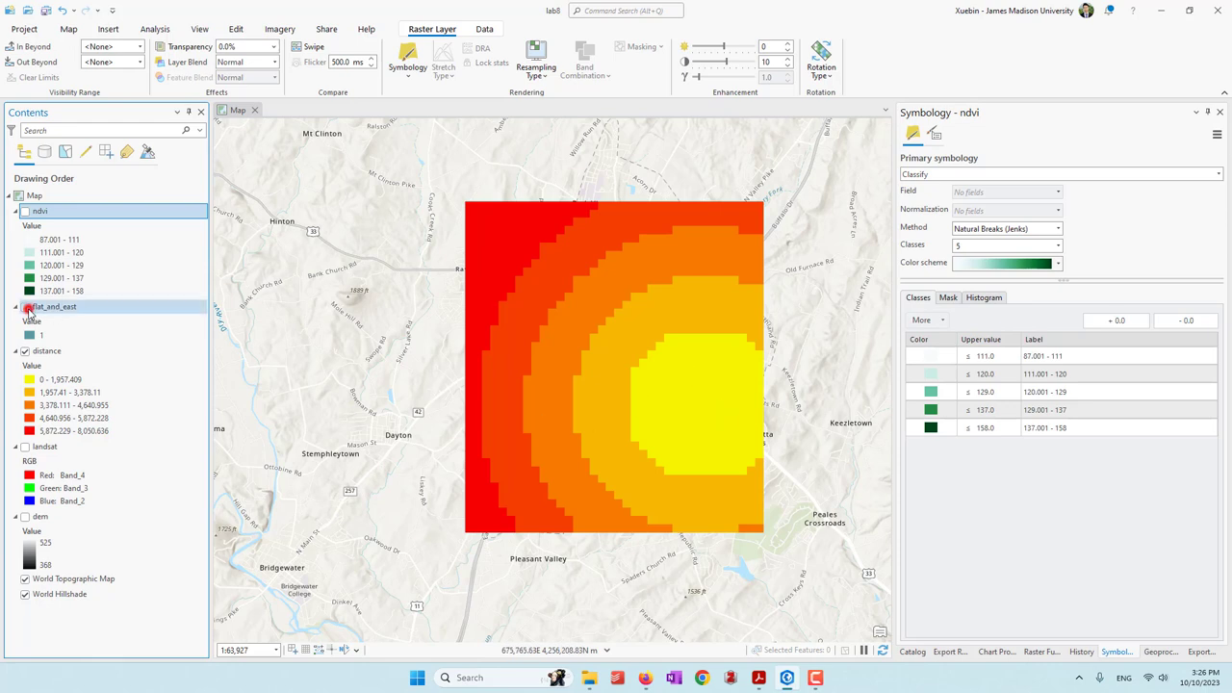
pyautogui.click(25, 211)
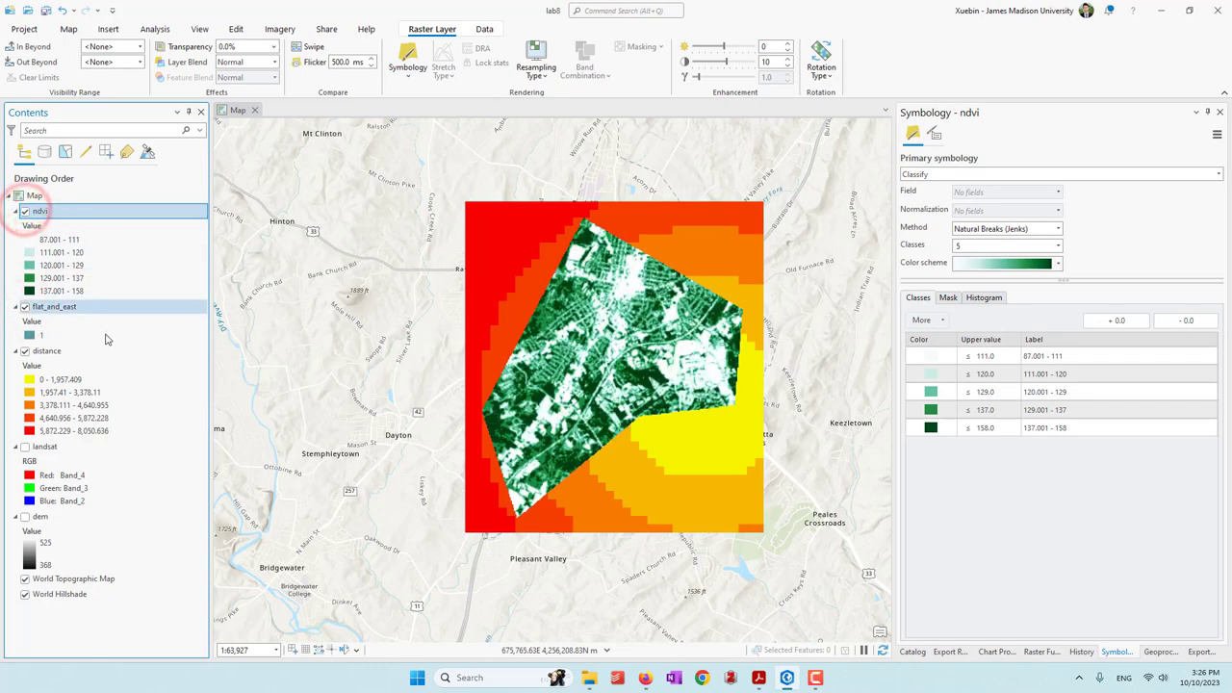
# Remove the landsat and dem layers from Contents and save the project
pyautogui.rightClick(45, 447)
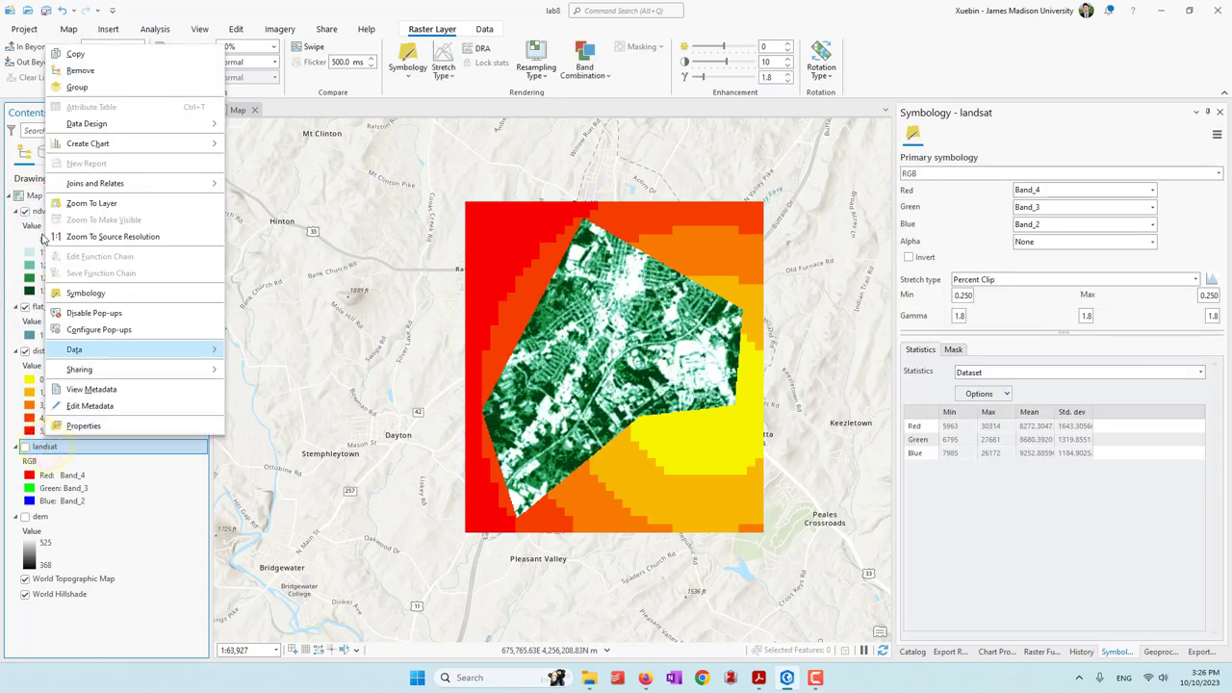
pyautogui.click(80, 70)
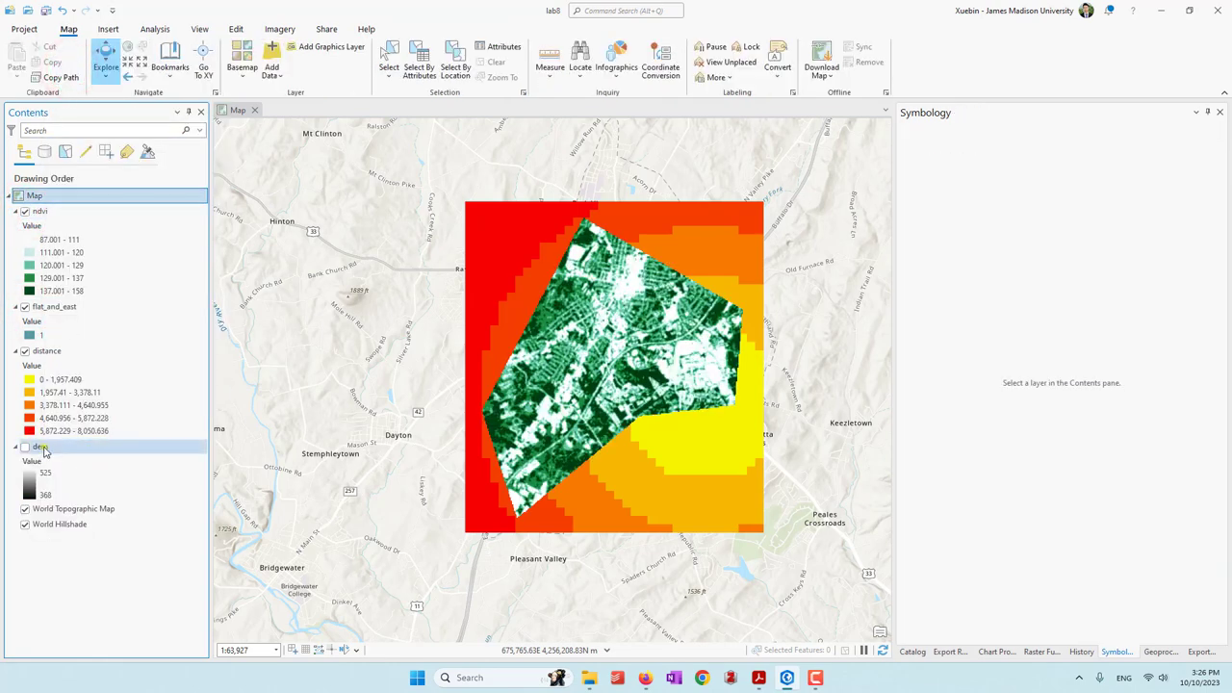
pyautogui.rightClick(43, 446)
pyautogui.click(92, 74)
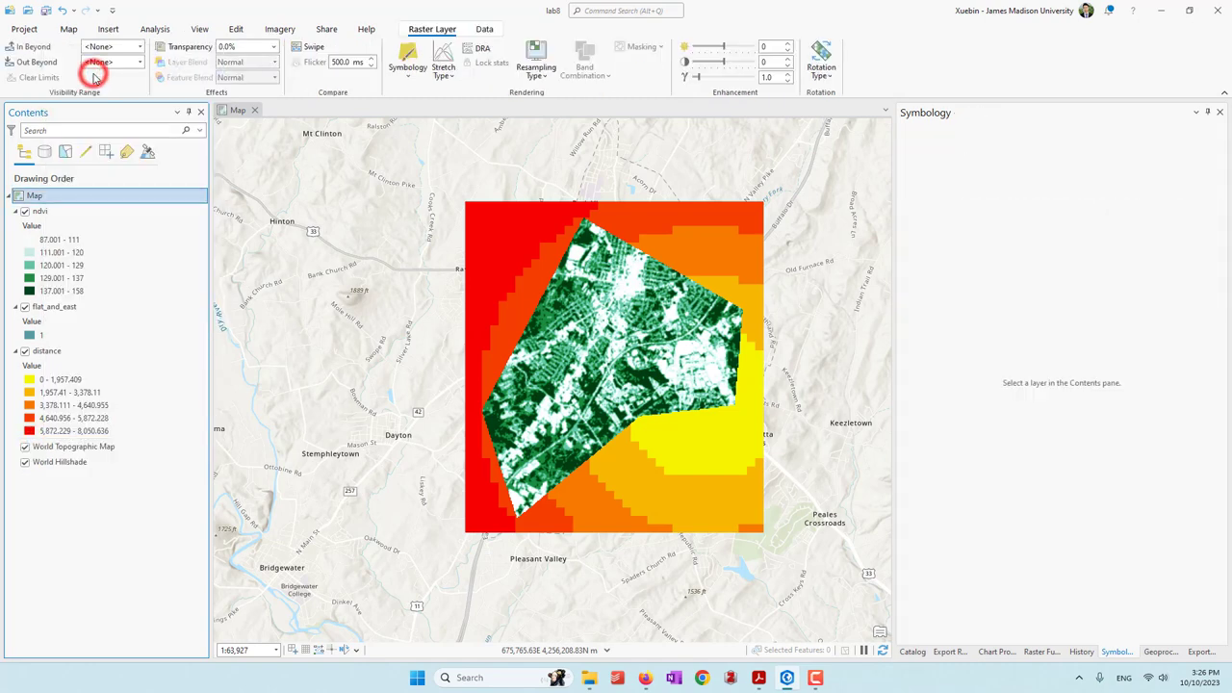
pyautogui.click(44, 11)
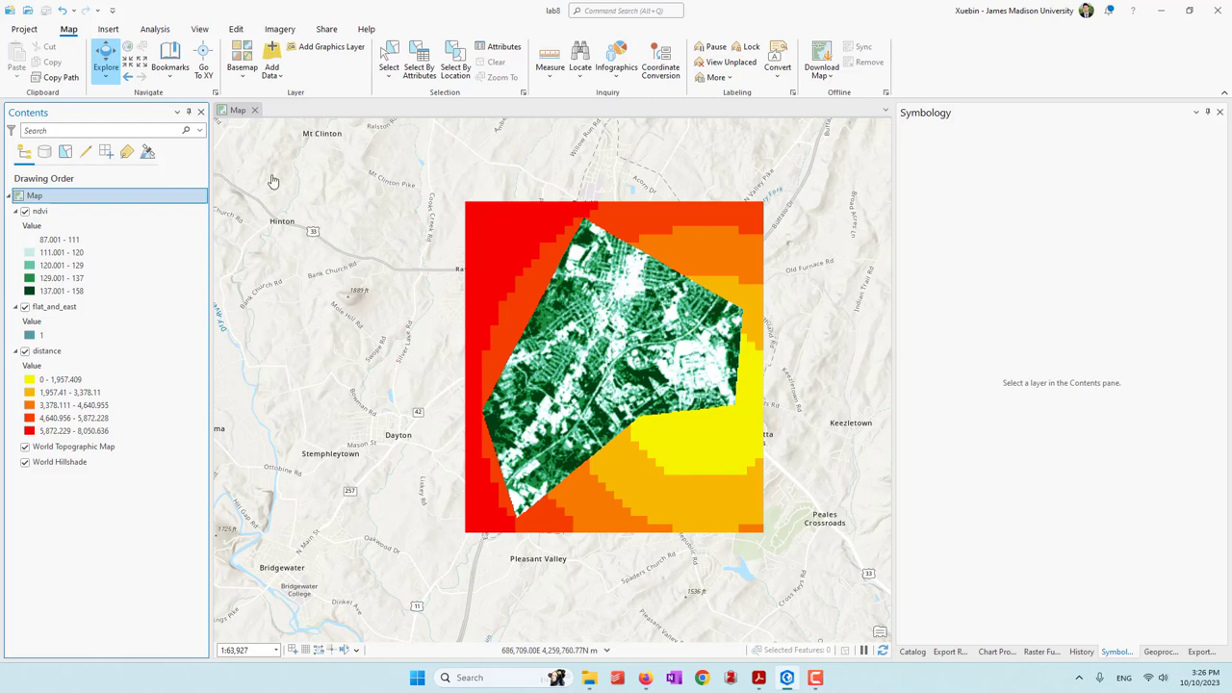
pyautogui.click(158, 30)
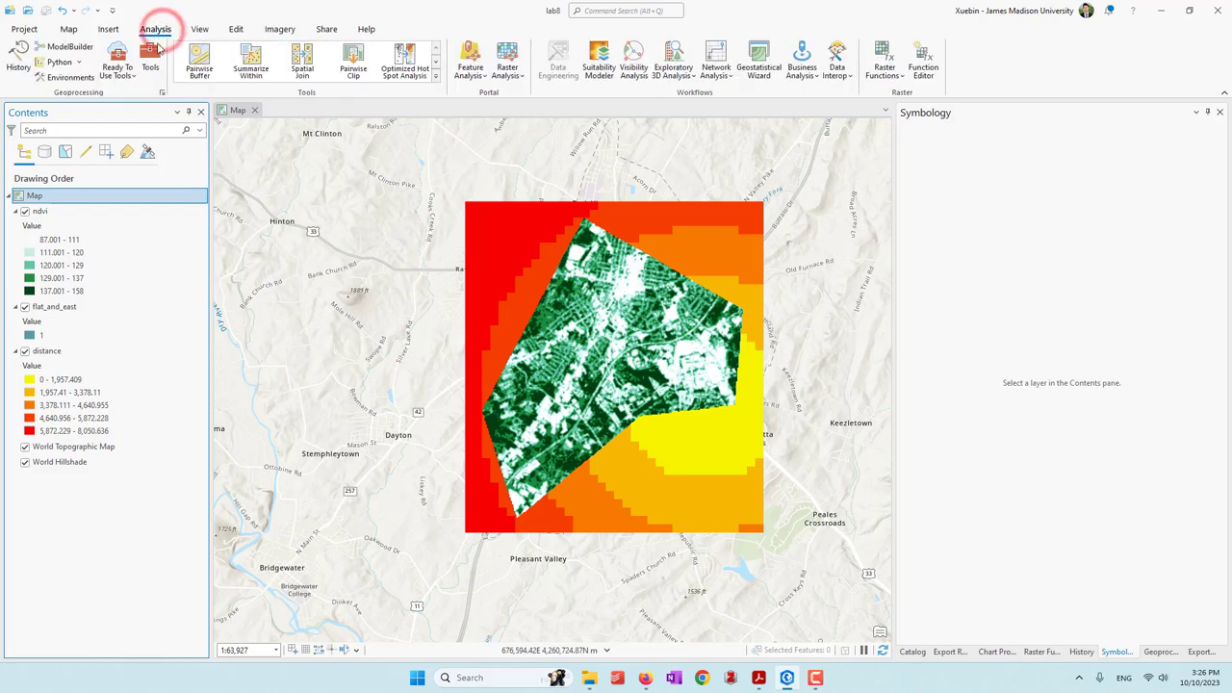
# Create a new suitability model with ndvi, flat_and_east and distance as criteria, each weighted 1
pyautogui.click(598, 73)
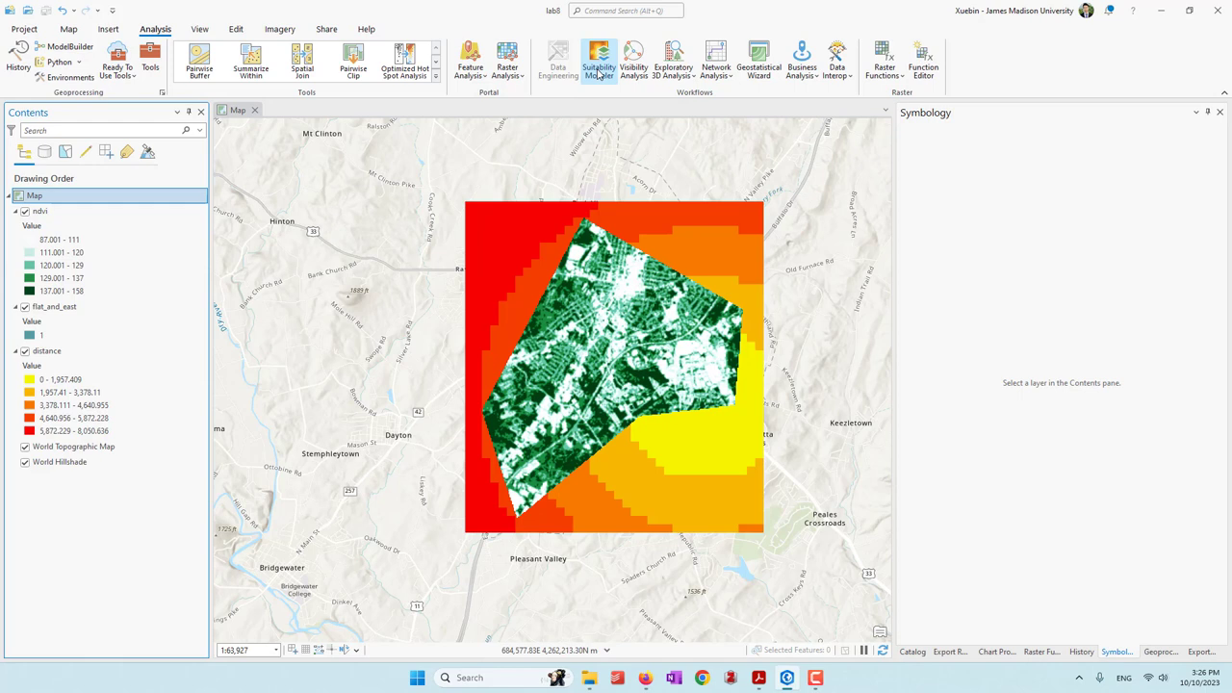
pyautogui.click(598, 73)
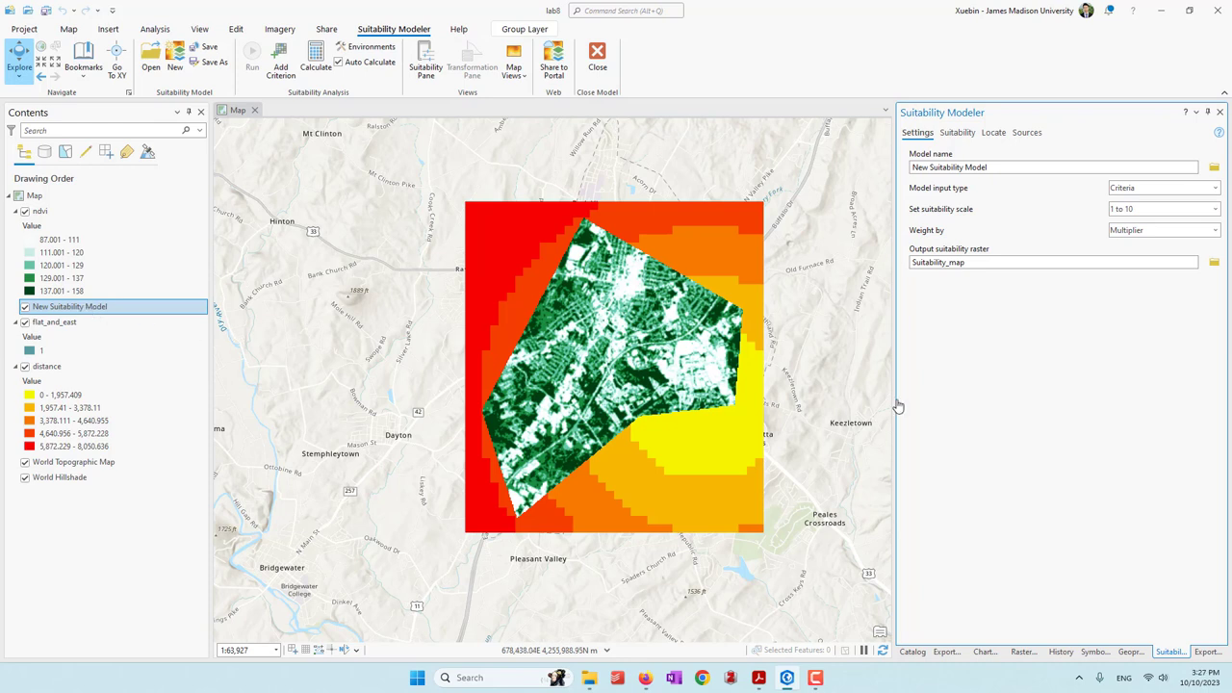
pyautogui.click(961, 133)
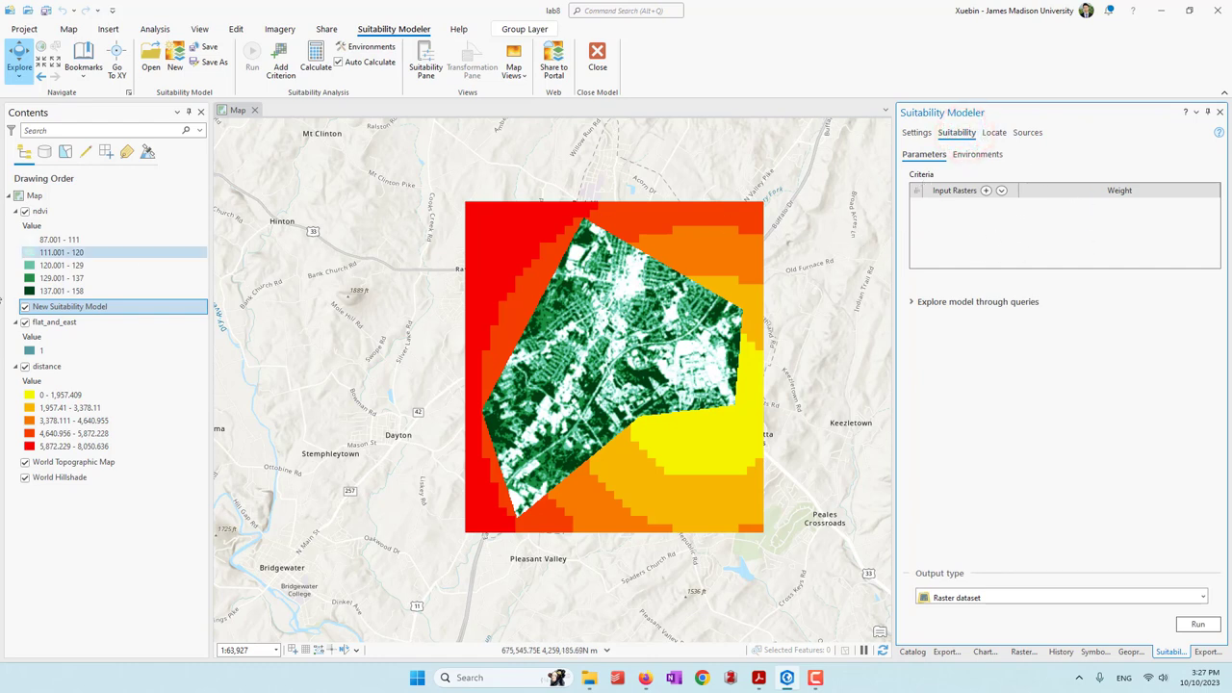
pyautogui.click(58, 215)
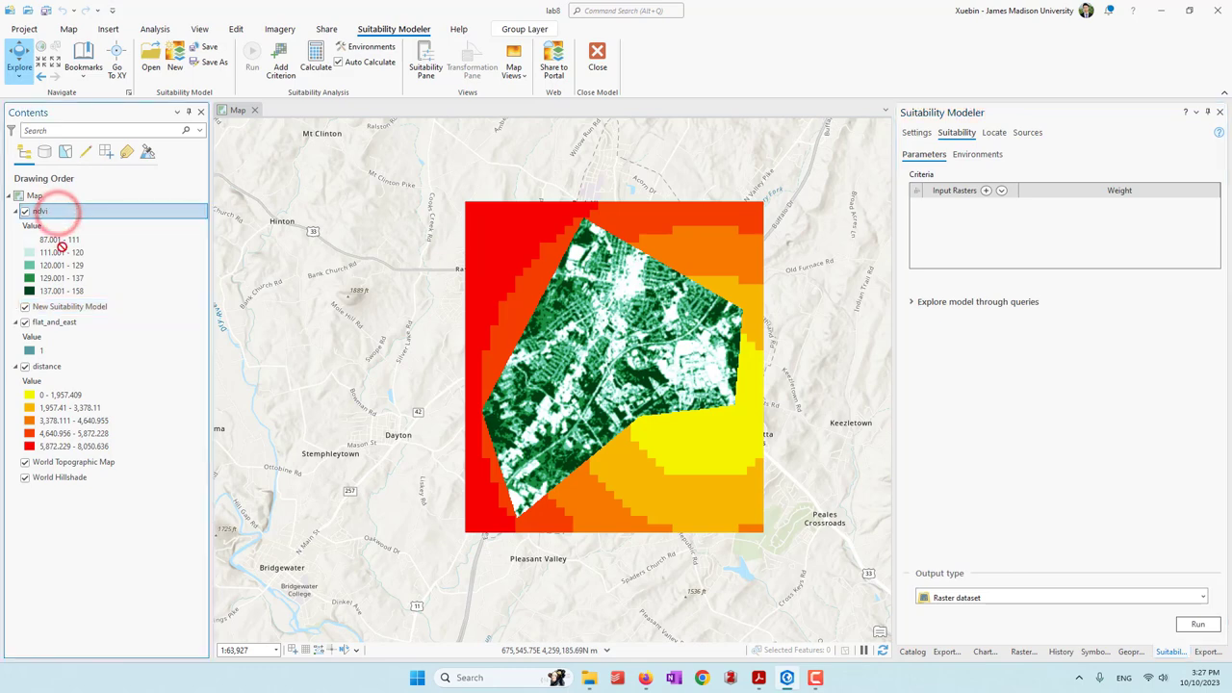
pyautogui.moveTo(76, 314); pyautogui.dragTo(76, 314)
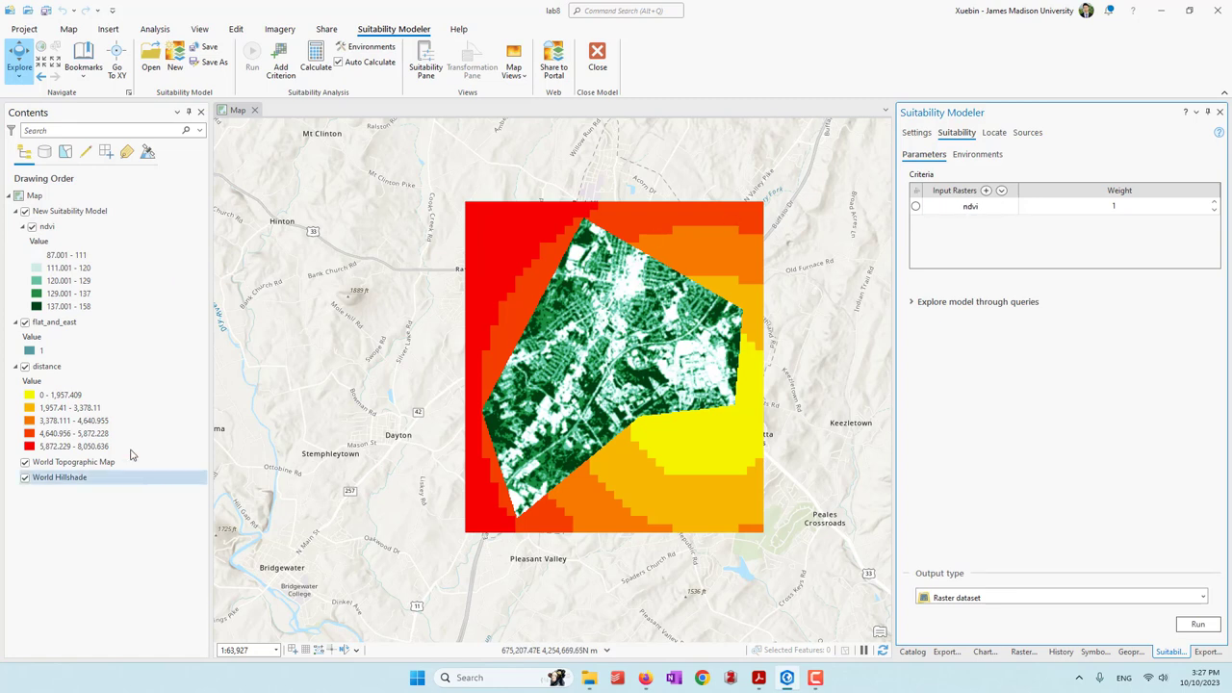
pyautogui.moveTo(56, 325); pyautogui.dragTo(82, 241)
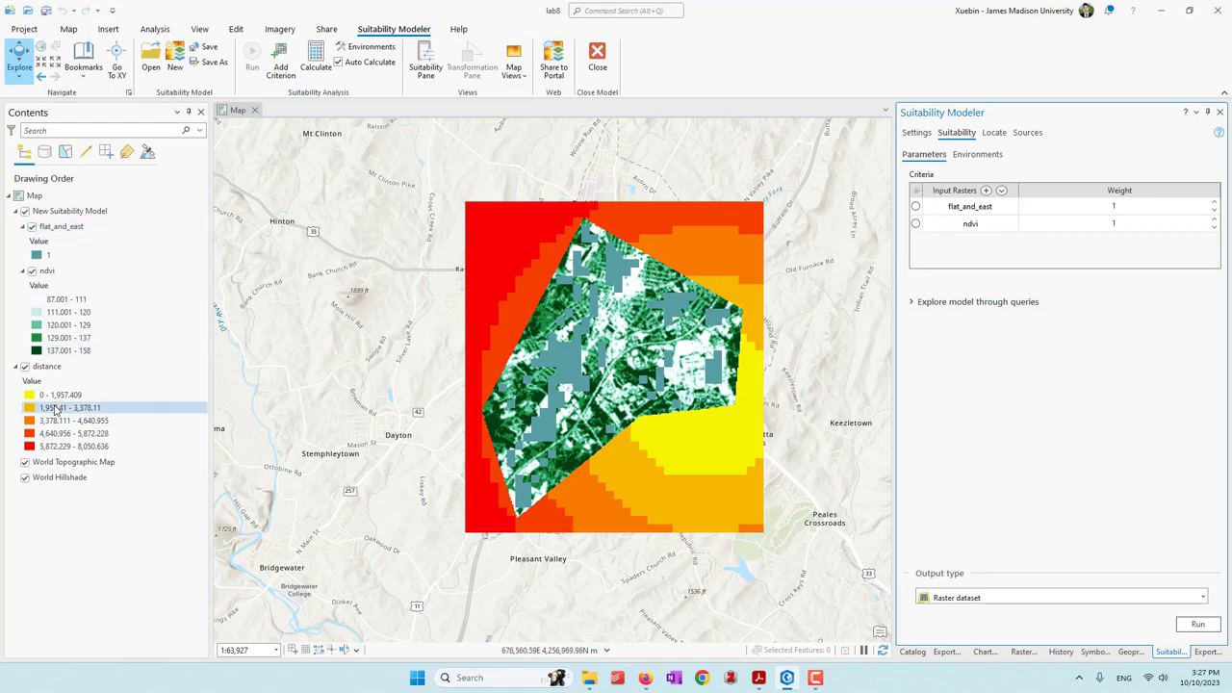
pyautogui.moveTo(46, 367); pyautogui.dragTo(104, 229)
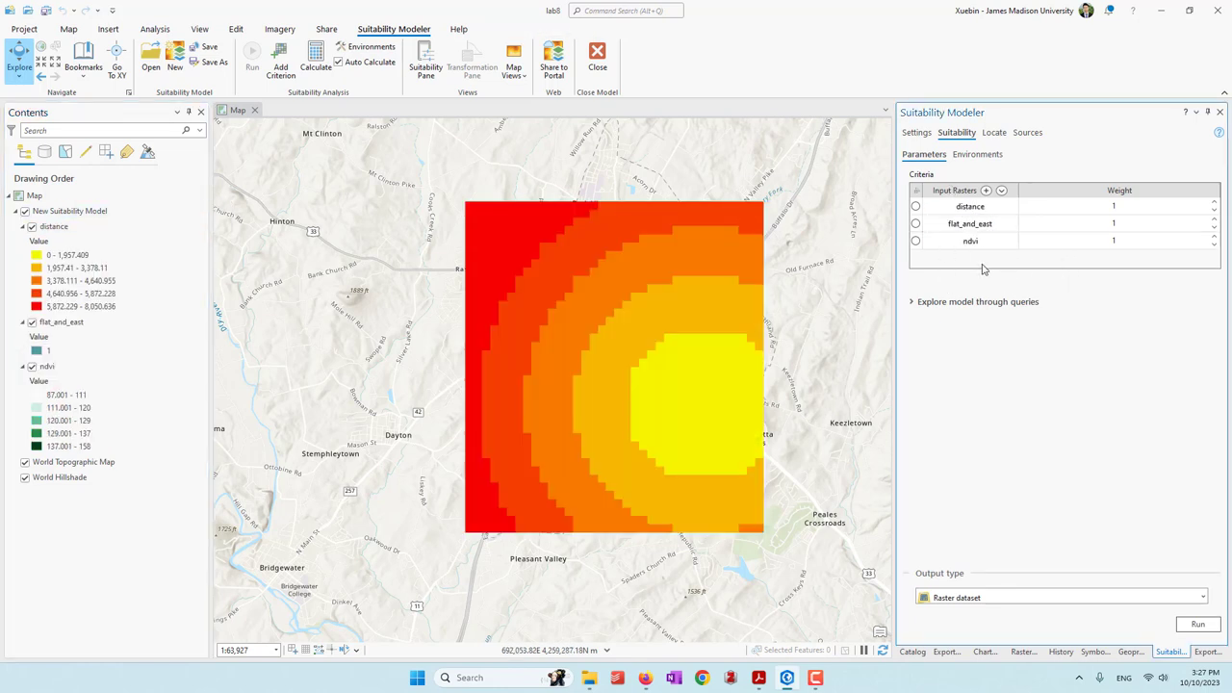
# Save the project and hide the distance layer so flat_and_east shows alone
pyautogui.click(45, 13)
pyautogui.click(32, 228)
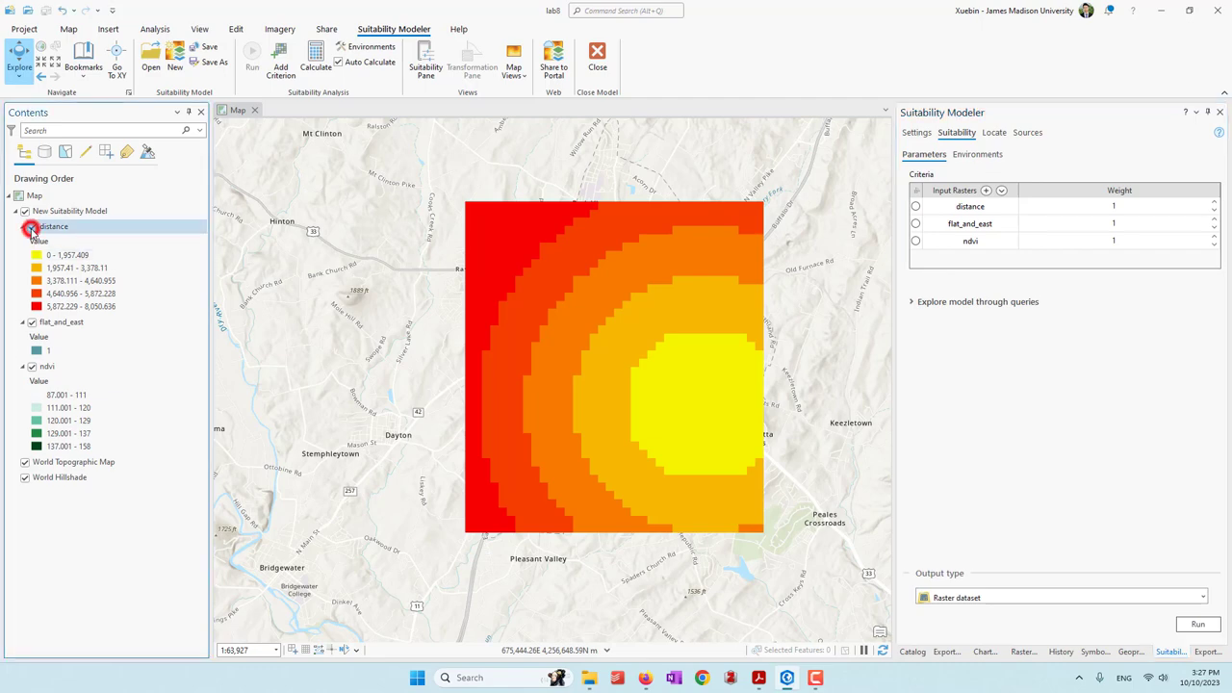
pyautogui.click(32, 366)
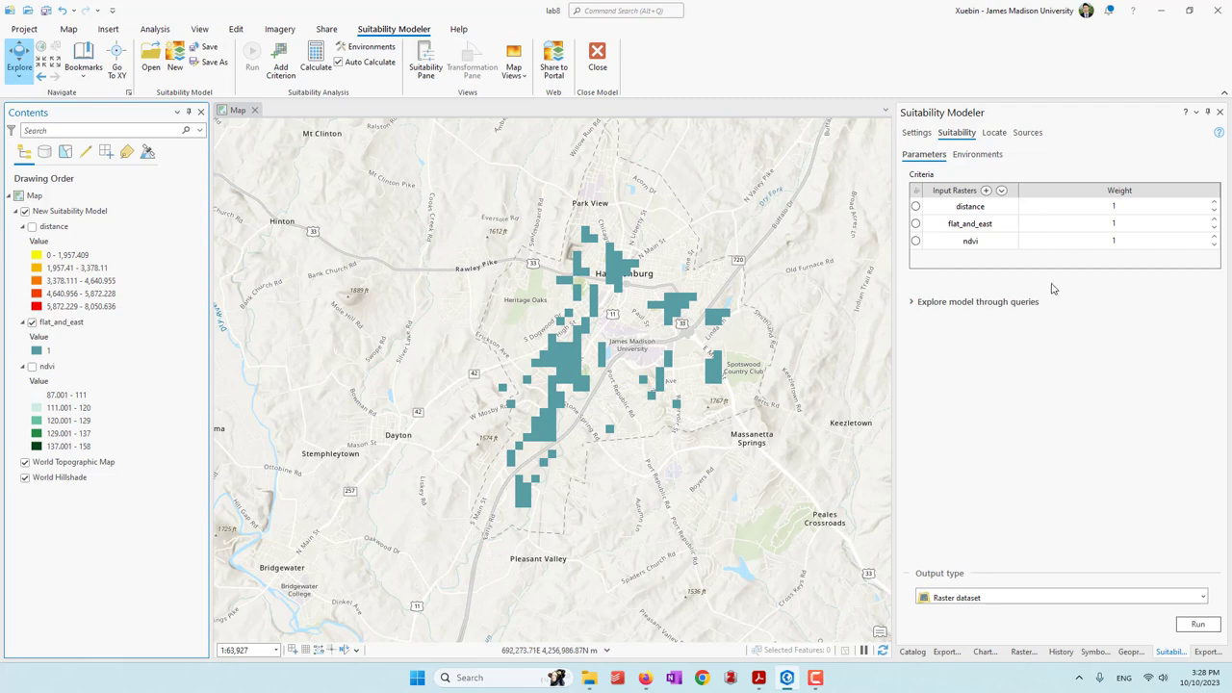
# Review flat_and_east's Continuous Functions and Range of Classes options, keeping Unique Categories with value 1 at suitability 10
pyautogui.click(915, 223)
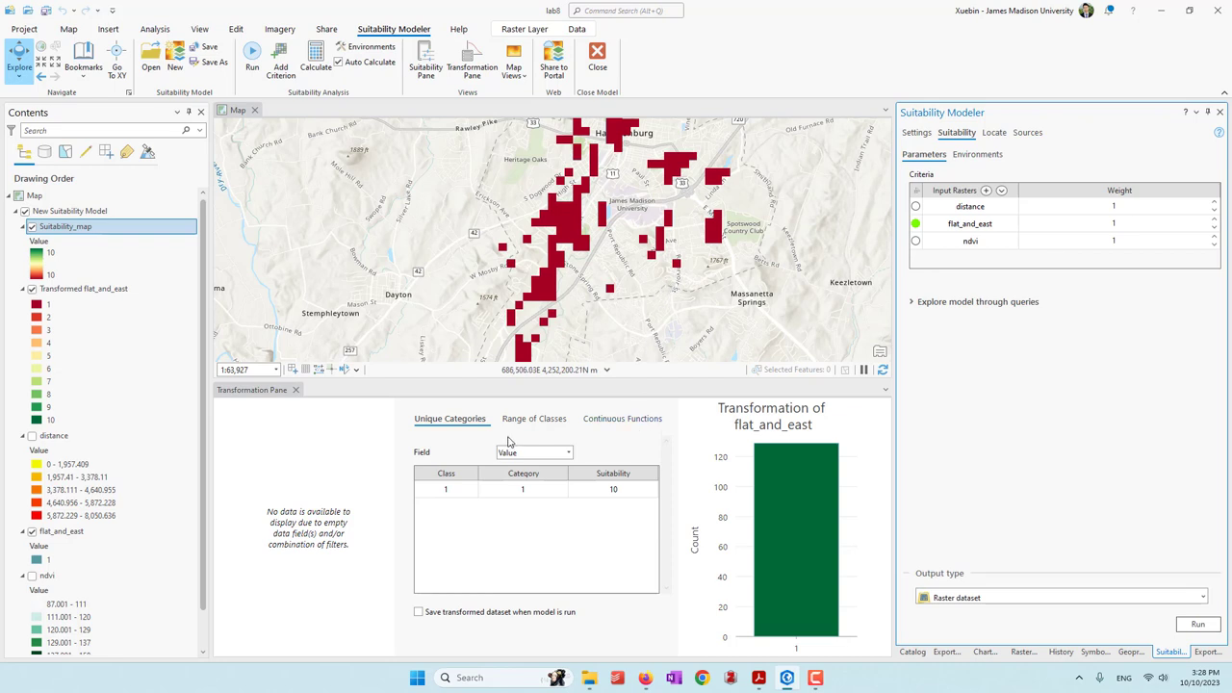
pyautogui.click(600, 420)
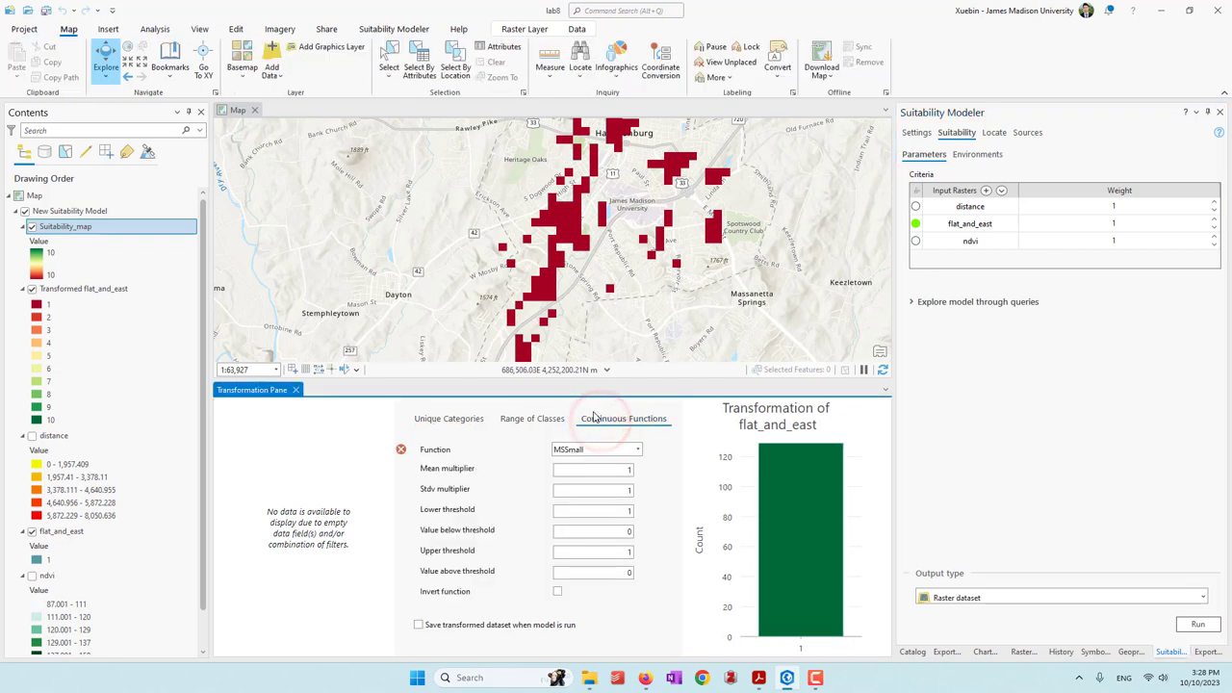
pyautogui.click(525, 420)
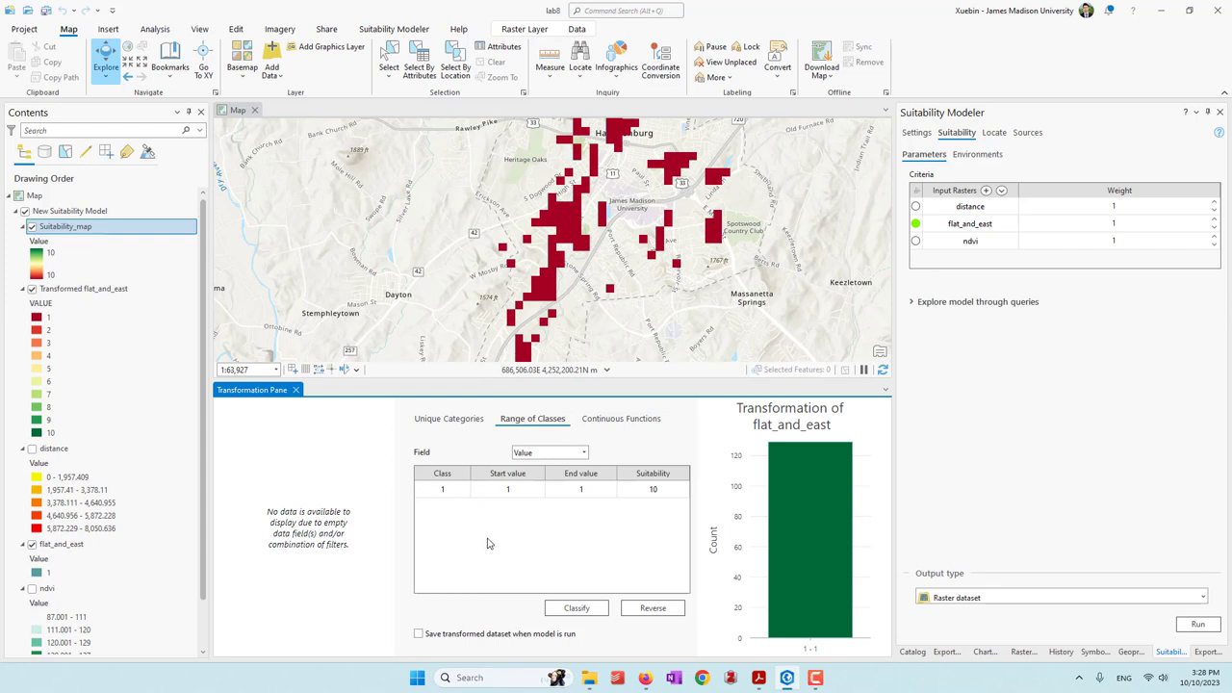
pyautogui.click(442, 423)
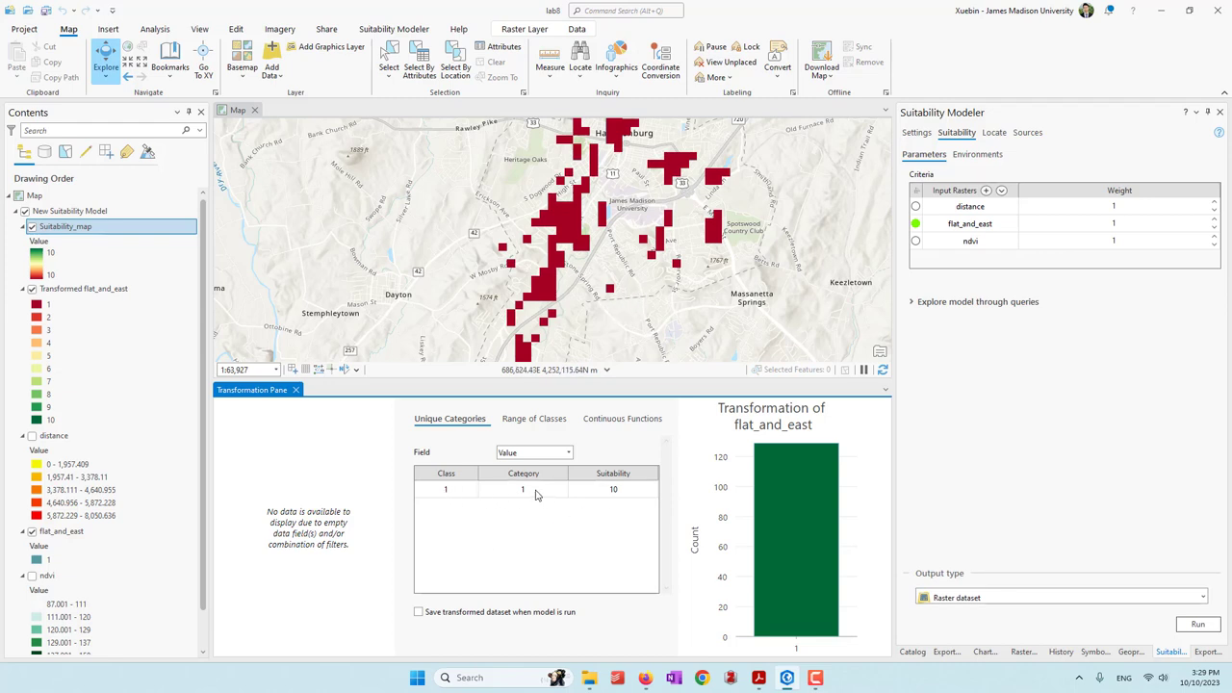
# Edit the suitability score for category 1 in the transformation table
pyautogui.scroll(-1, 520, 277)
pyautogui.scroll(-1, 520, 278)
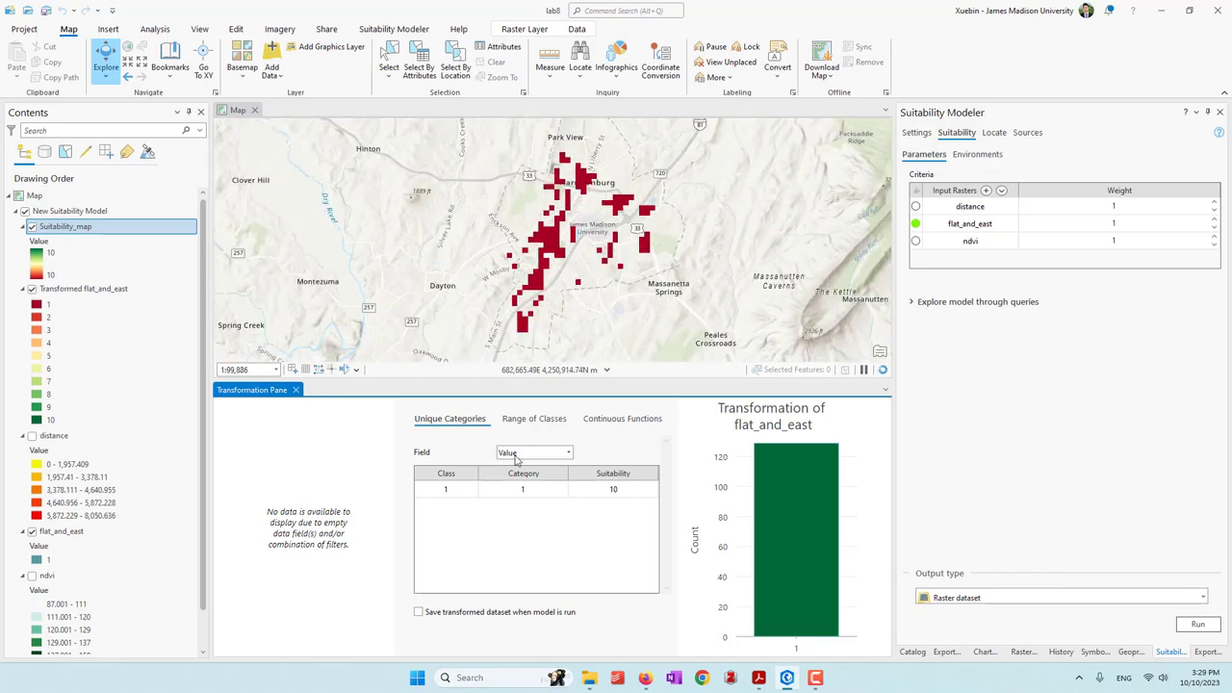
pyautogui.doubleClick(616, 488)
pyautogui.click(616, 527)
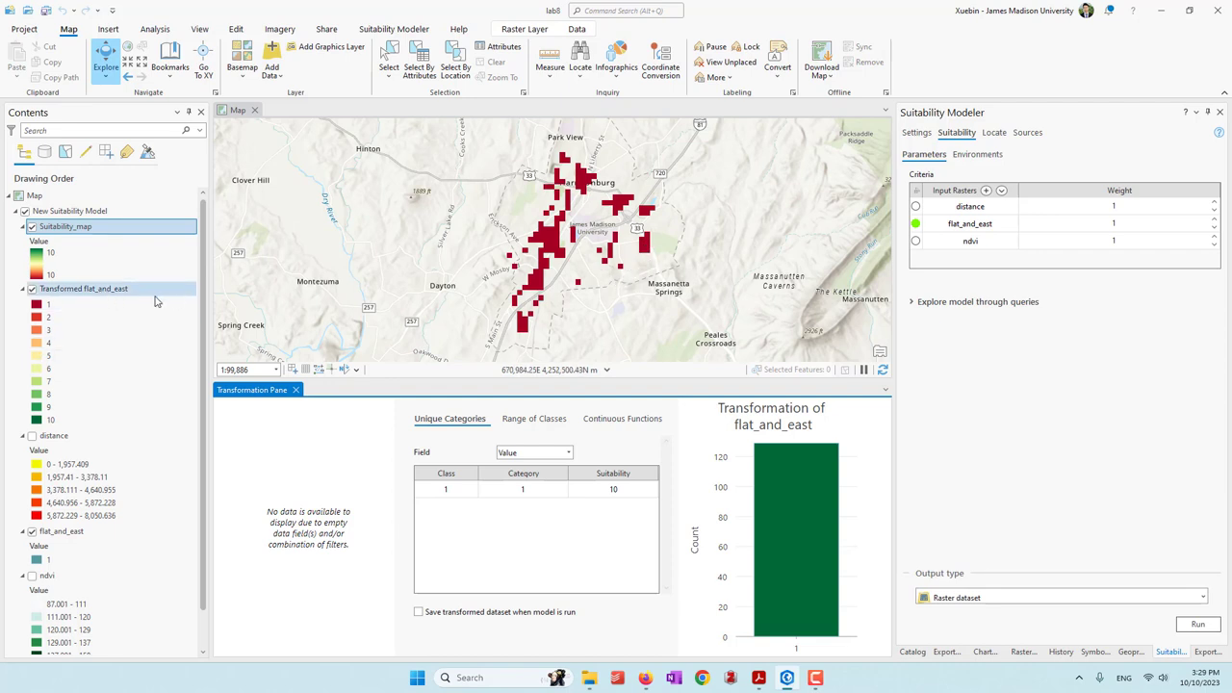
# Compare Suitability_map and Transformed flat_and_east by hiding and then re-showing both layers
pyautogui.click(31, 227)
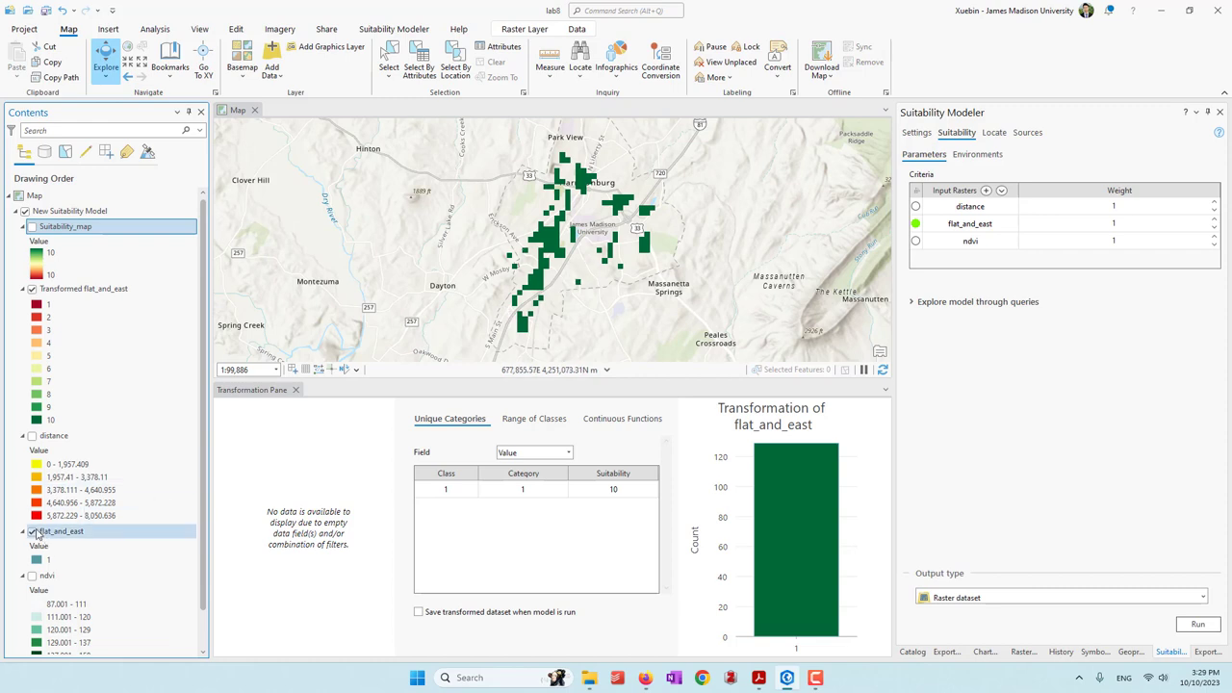
pyautogui.click(31, 289)
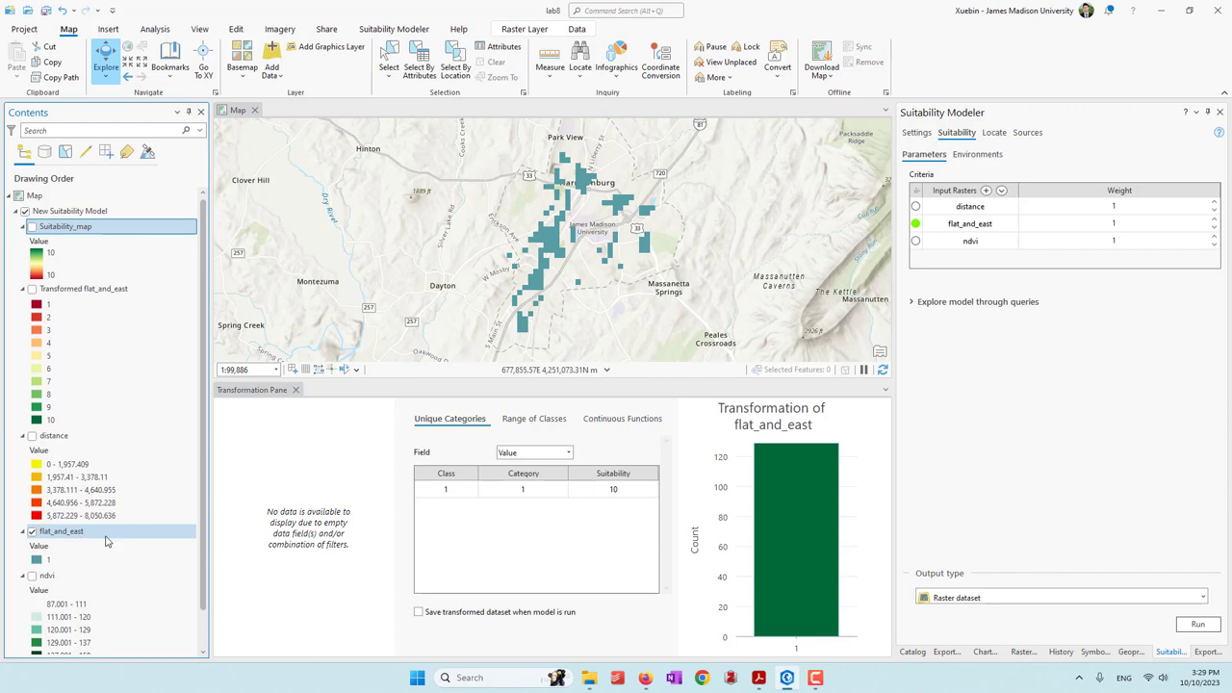
pyautogui.click(31, 289)
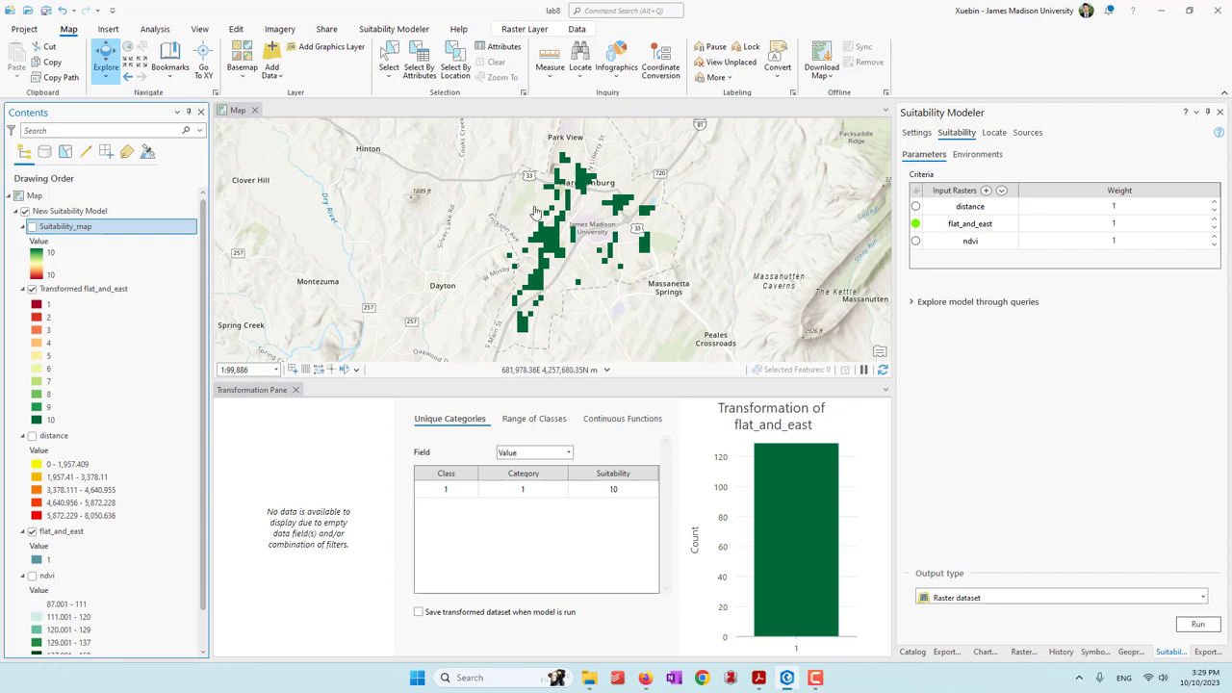
pyautogui.click(32, 227)
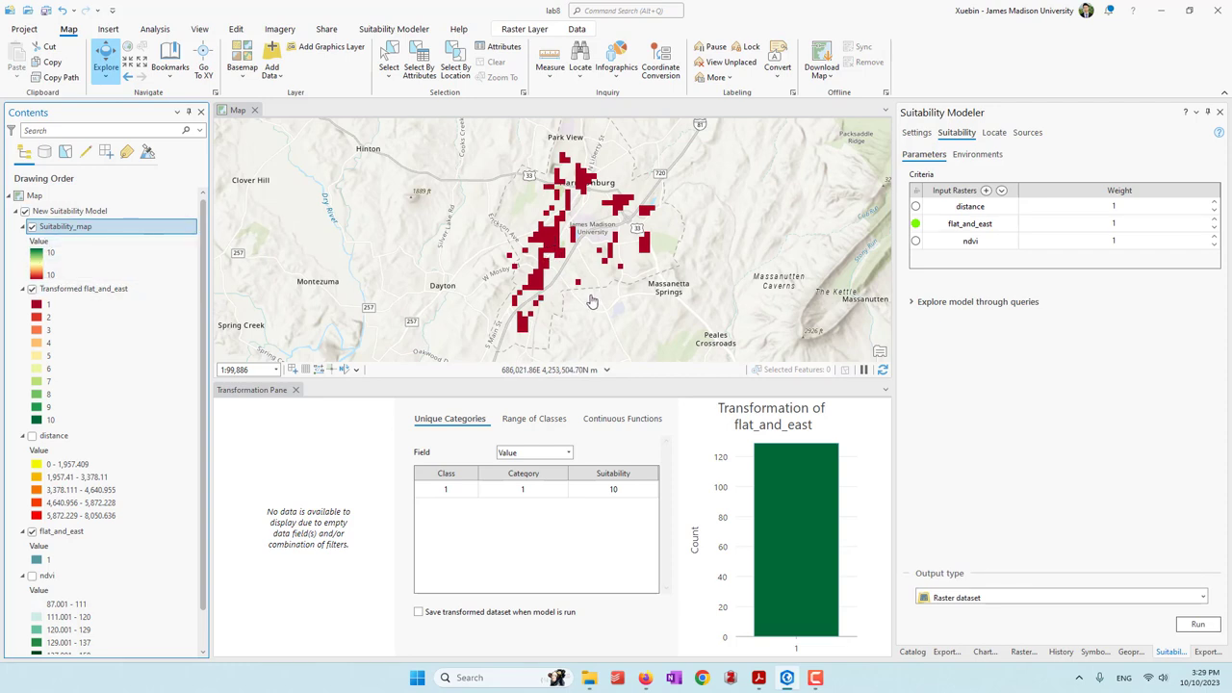
# Hide Suitability_map, Transformed flat_and_east and flat_and_east so only the distance raster shows
pyautogui.click(32, 228)
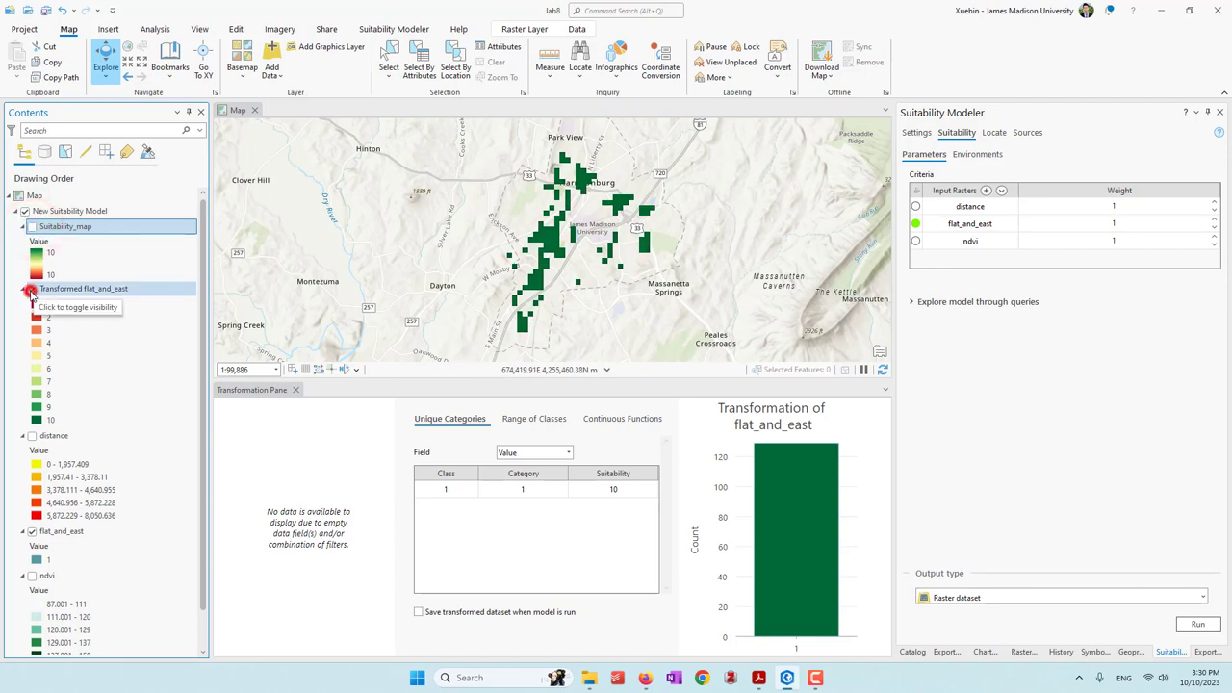
pyautogui.click(32, 288)
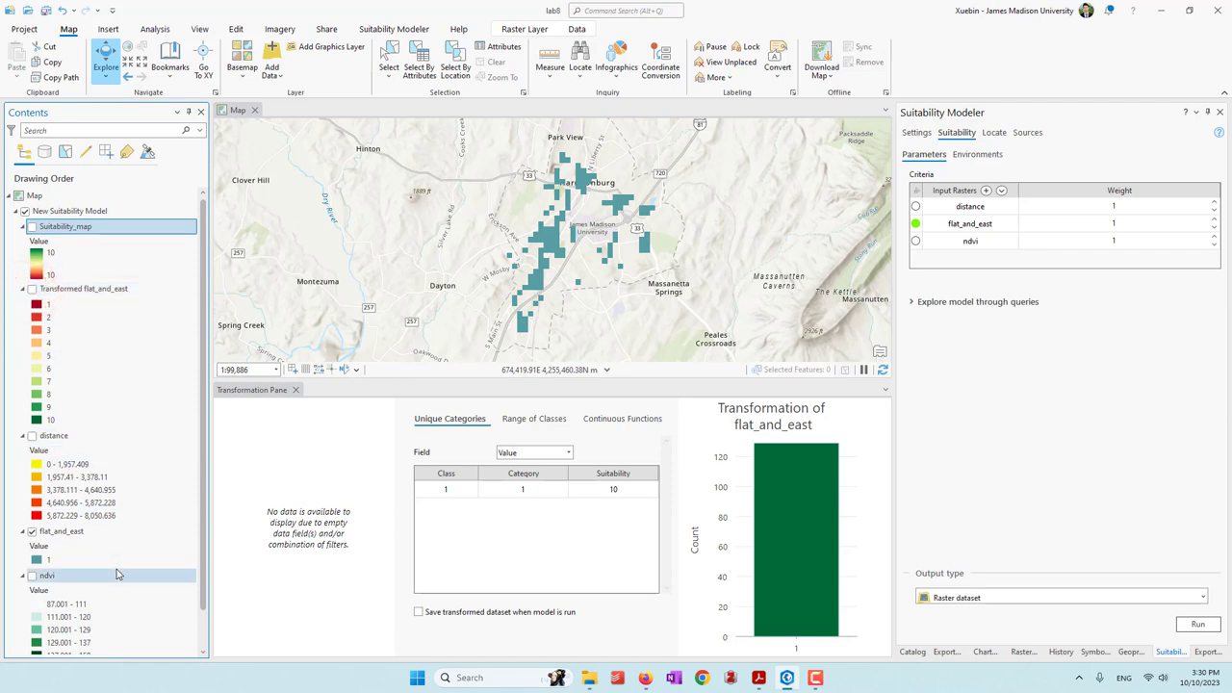
pyautogui.click(31, 531)
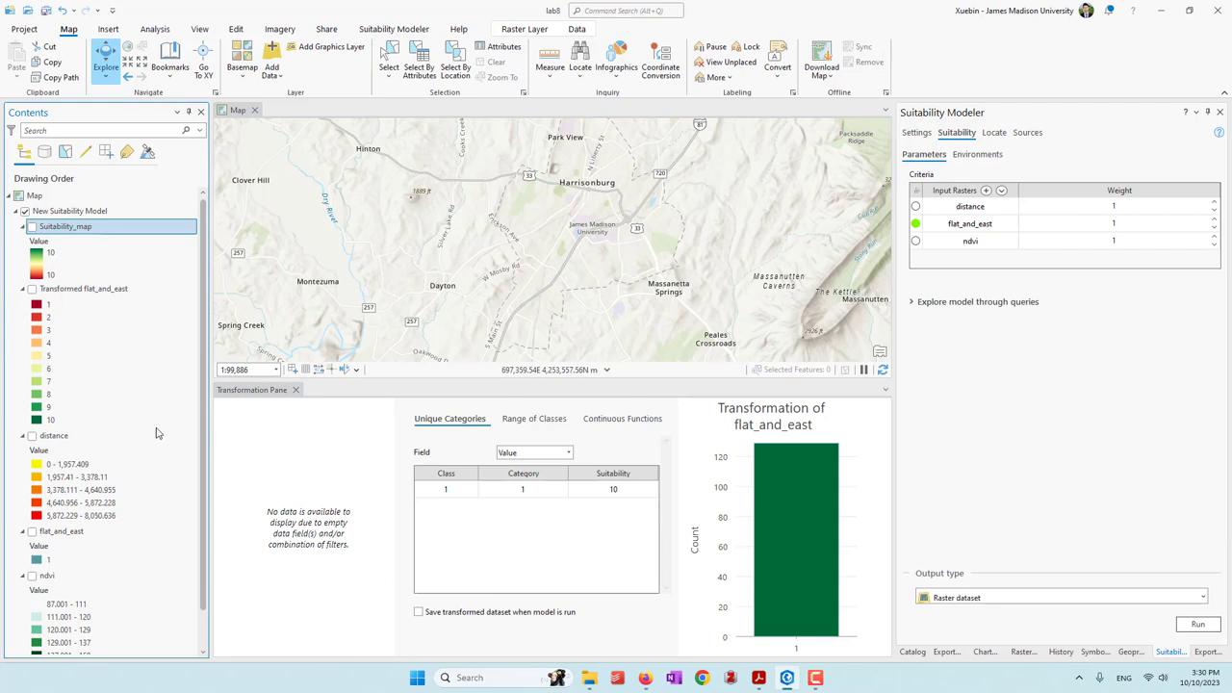
pyautogui.click(32, 435)
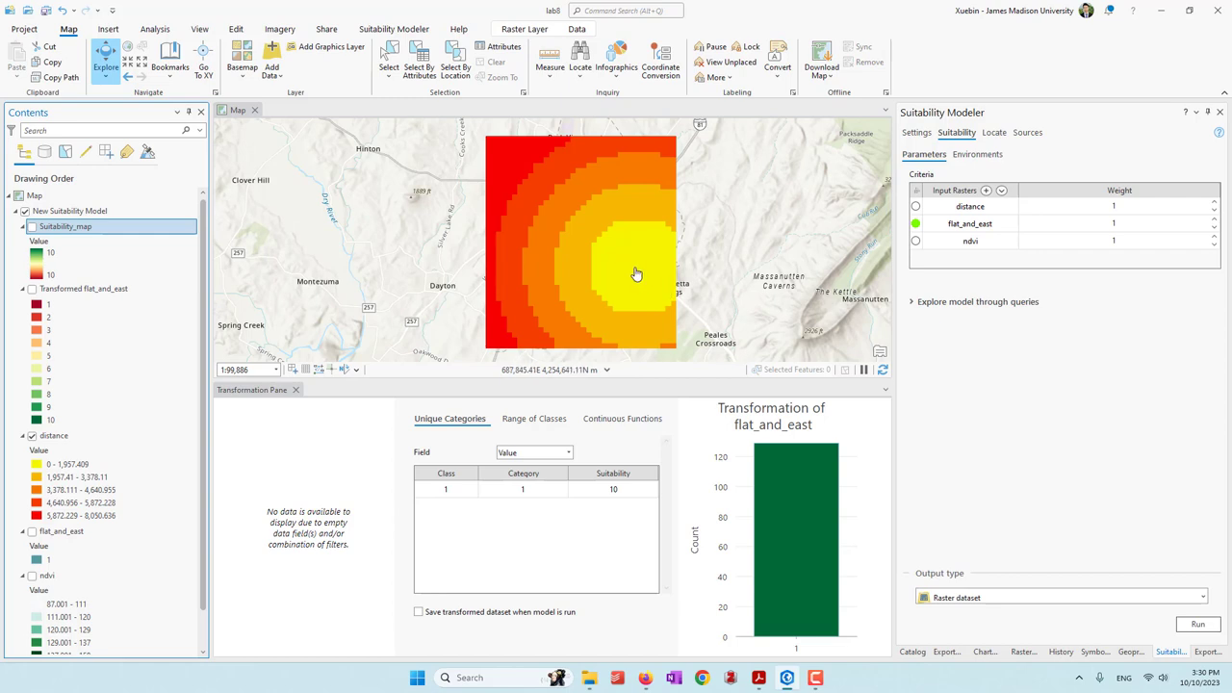
# Make distance the active criterion and try Unique categories, then continuous functions, leaving MSSmall
pyautogui.click(915, 206)
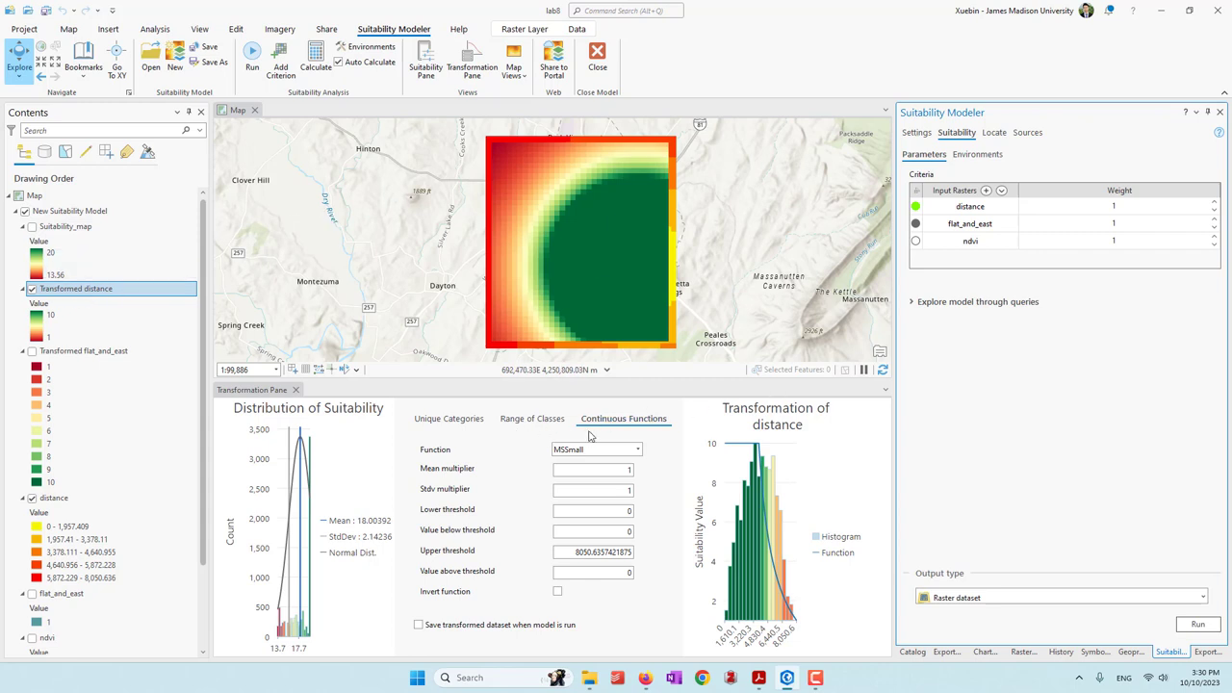
pyautogui.click(434, 421)
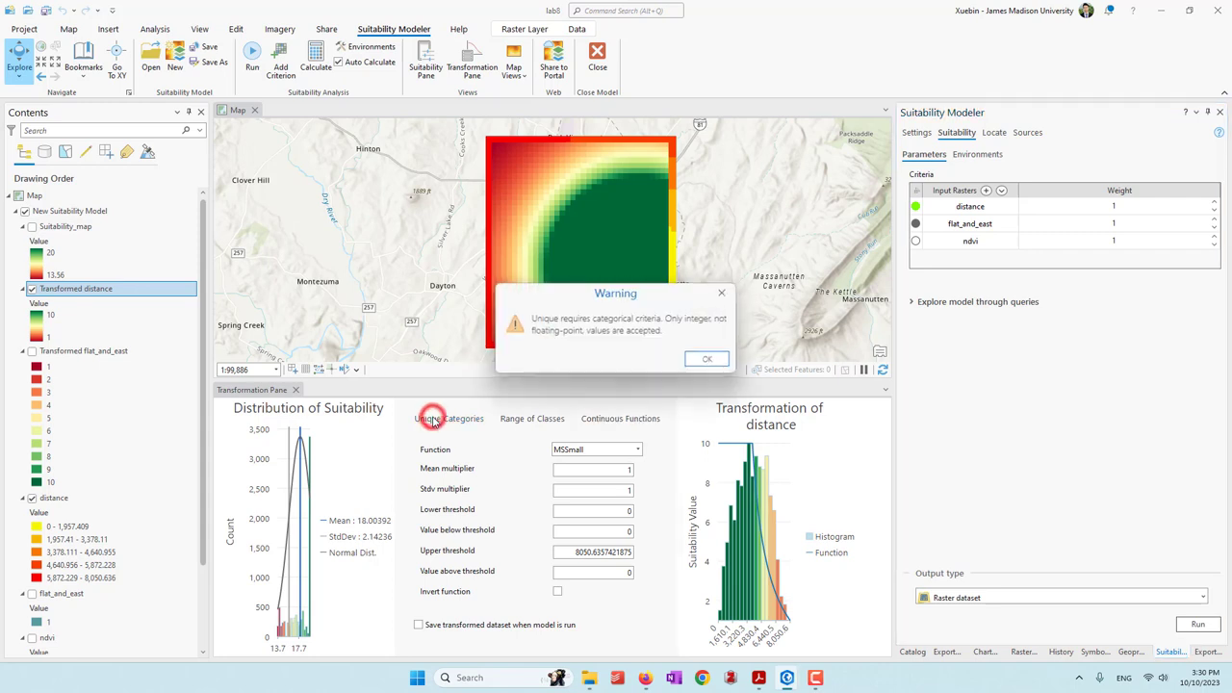
pyautogui.click(724, 296)
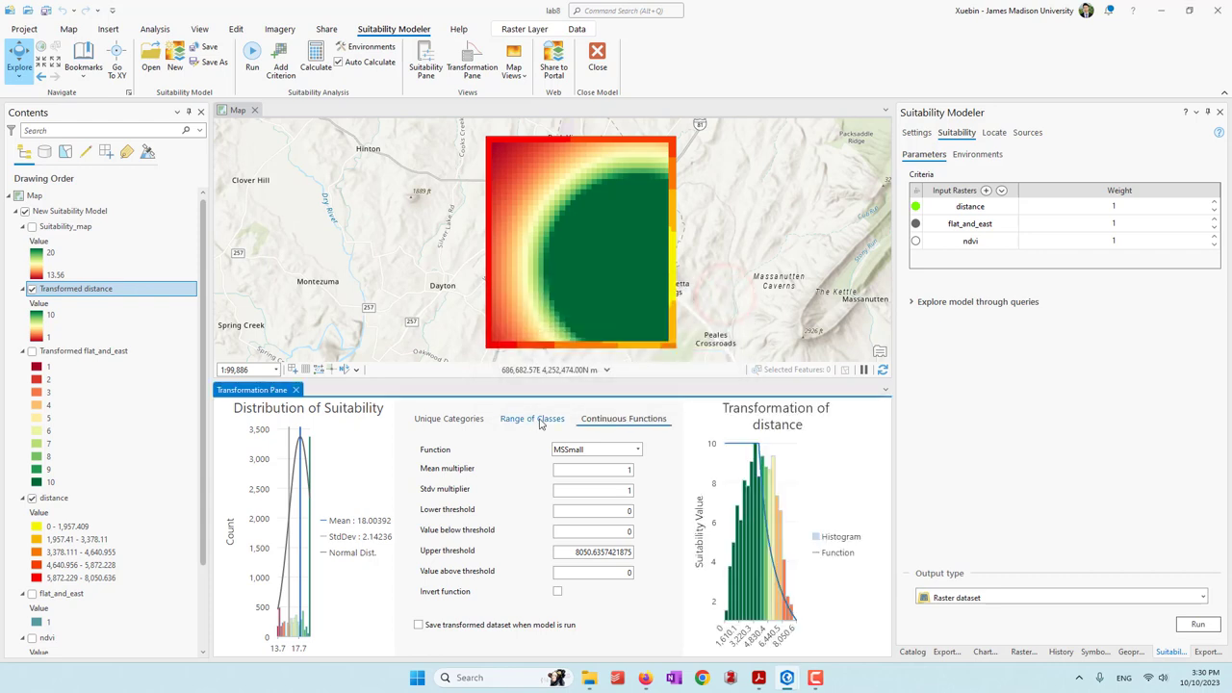
pyautogui.click(637, 449)
pyautogui.click(625, 637)
# Switch distance to a Range of Classes transformation with ten classes scored 1 to 10
pyautogui.click(519, 422)
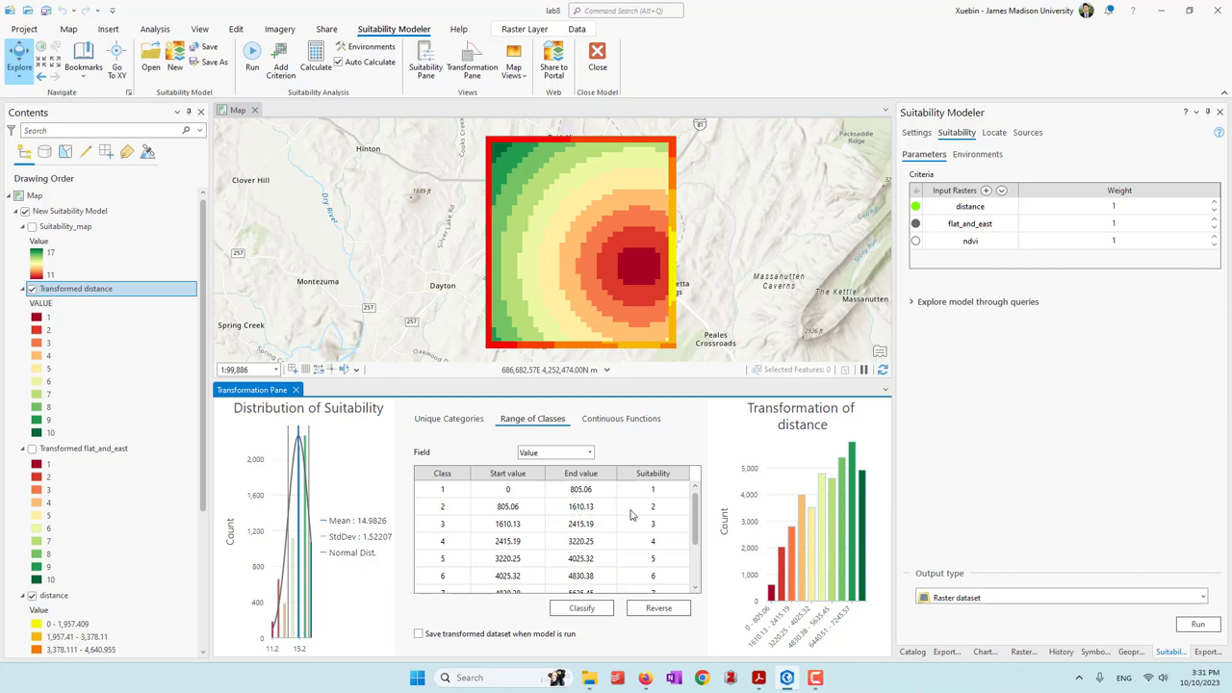
pyautogui.moveTo(694, 515); pyautogui.dragTo(701, 598)
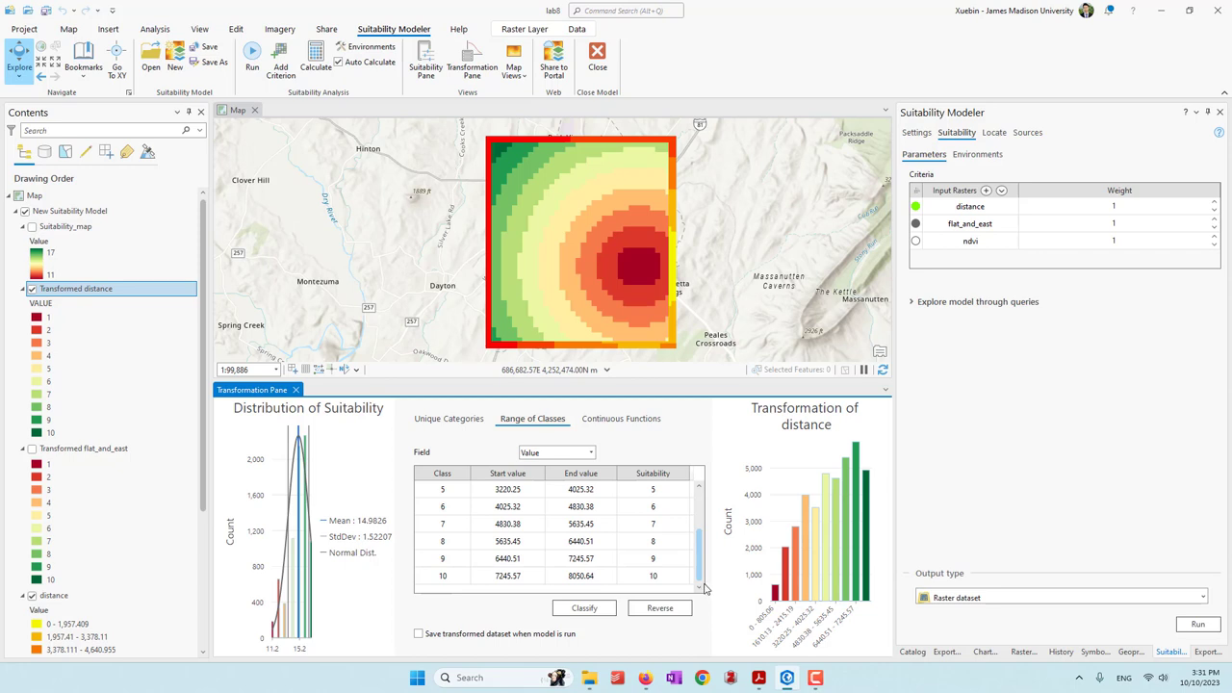
pyautogui.moveTo(693, 564); pyautogui.dragTo(695, 520)
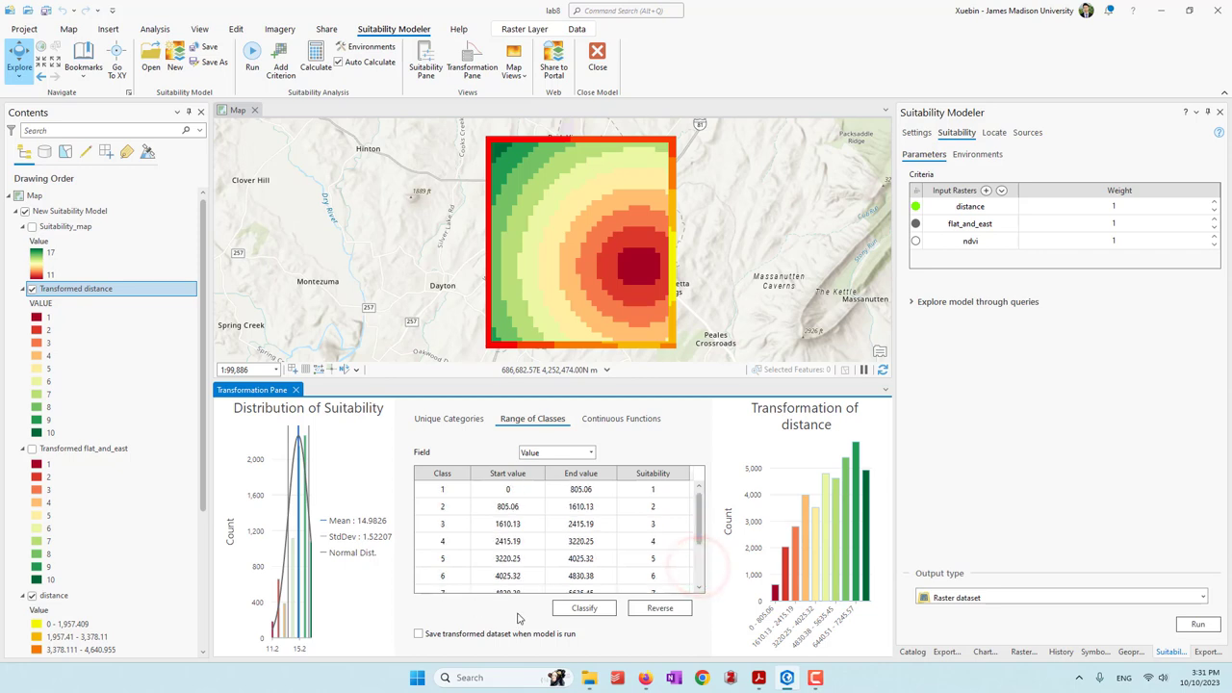
pyautogui.click(584, 608)
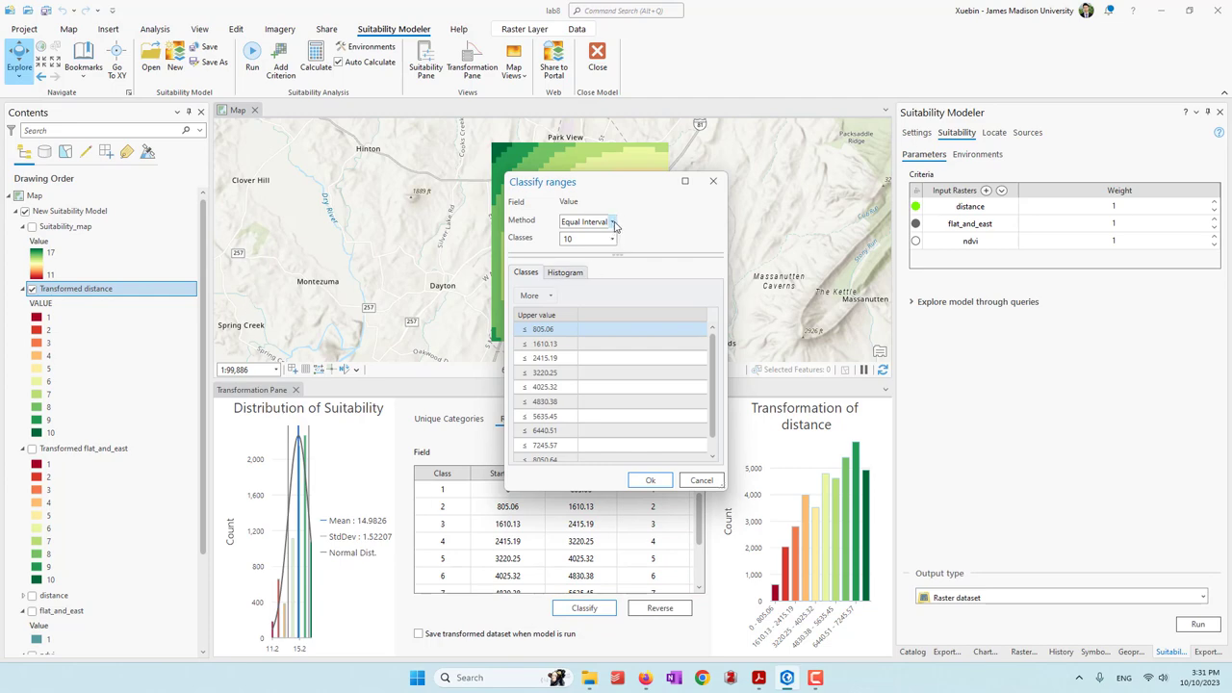
# Reclassify the distance ranges with the Defined Interval method and an interval size of 2000
pyautogui.click(612, 222)
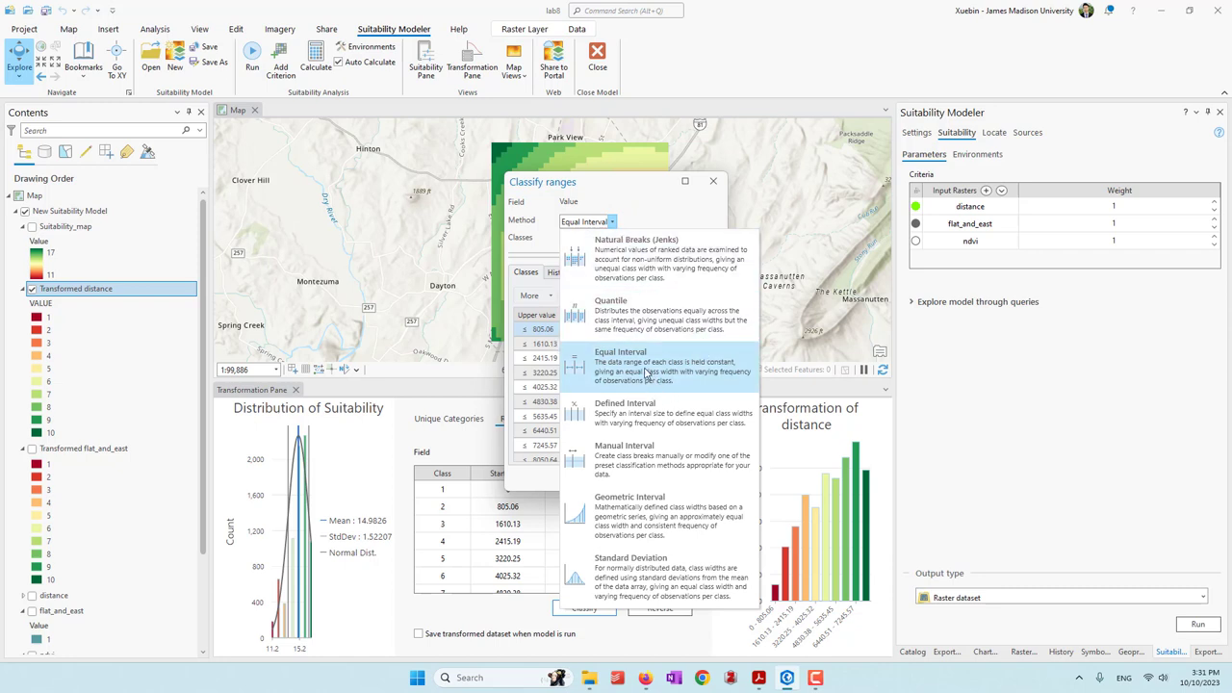
pyautogui.click(638, 412)
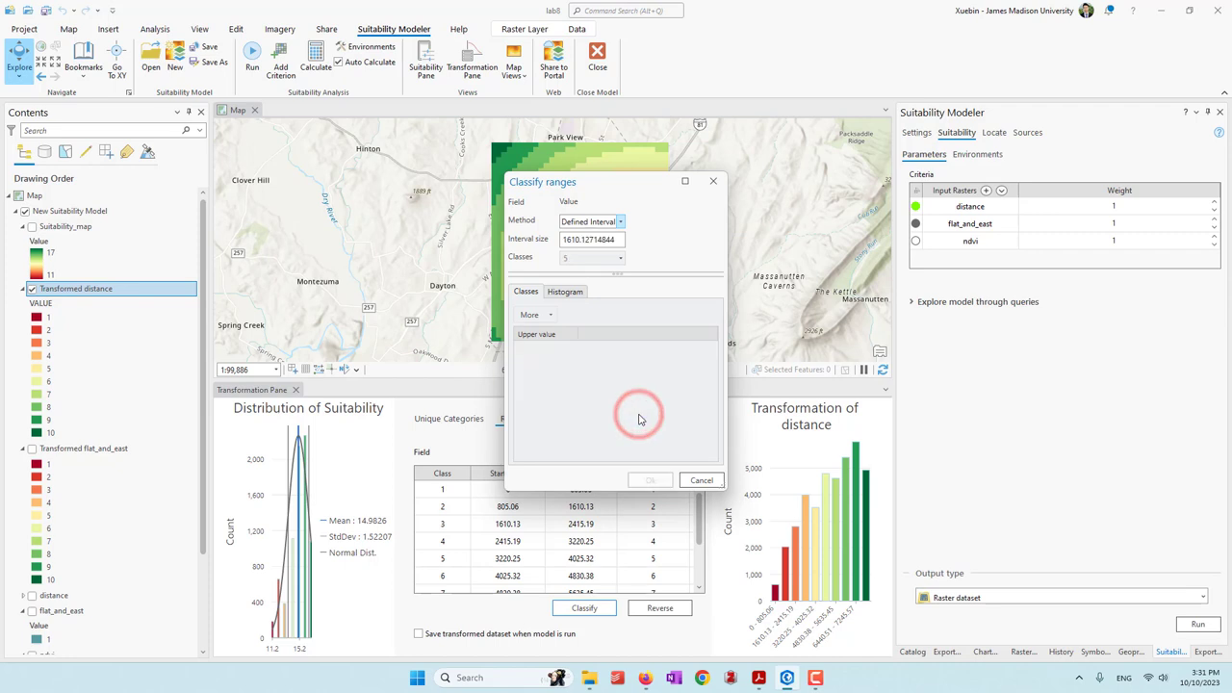
pyautogui.doubleClick(619, 242)
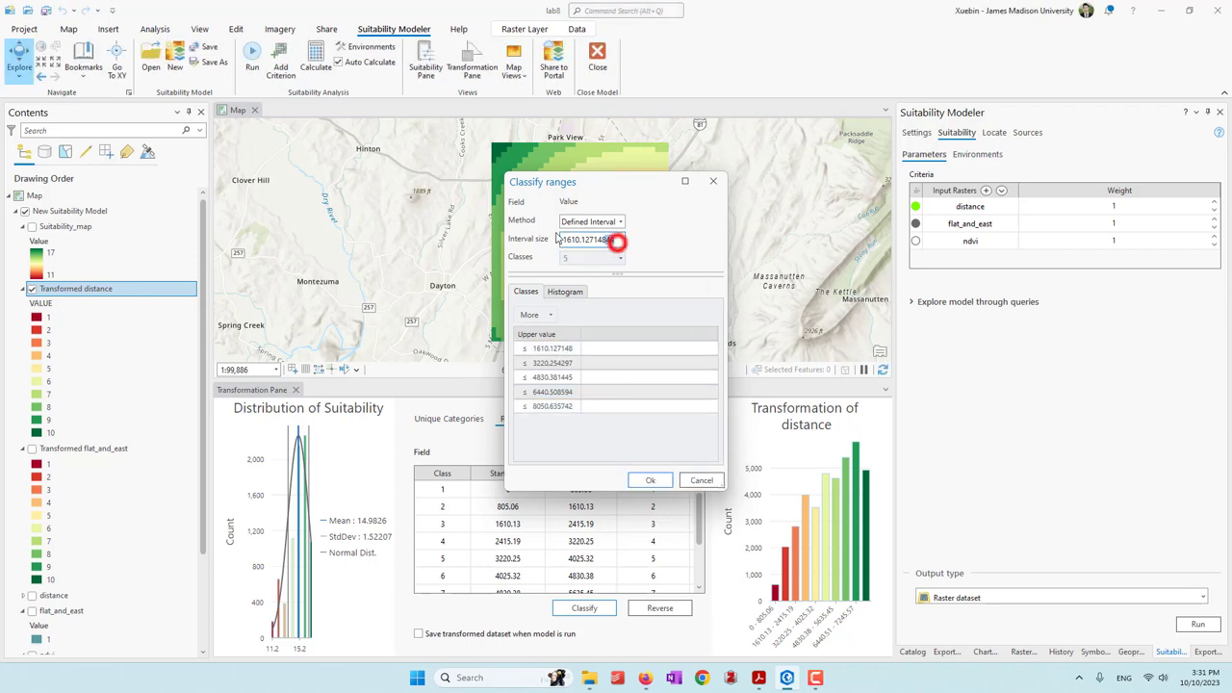
pyautogui.write('2000')
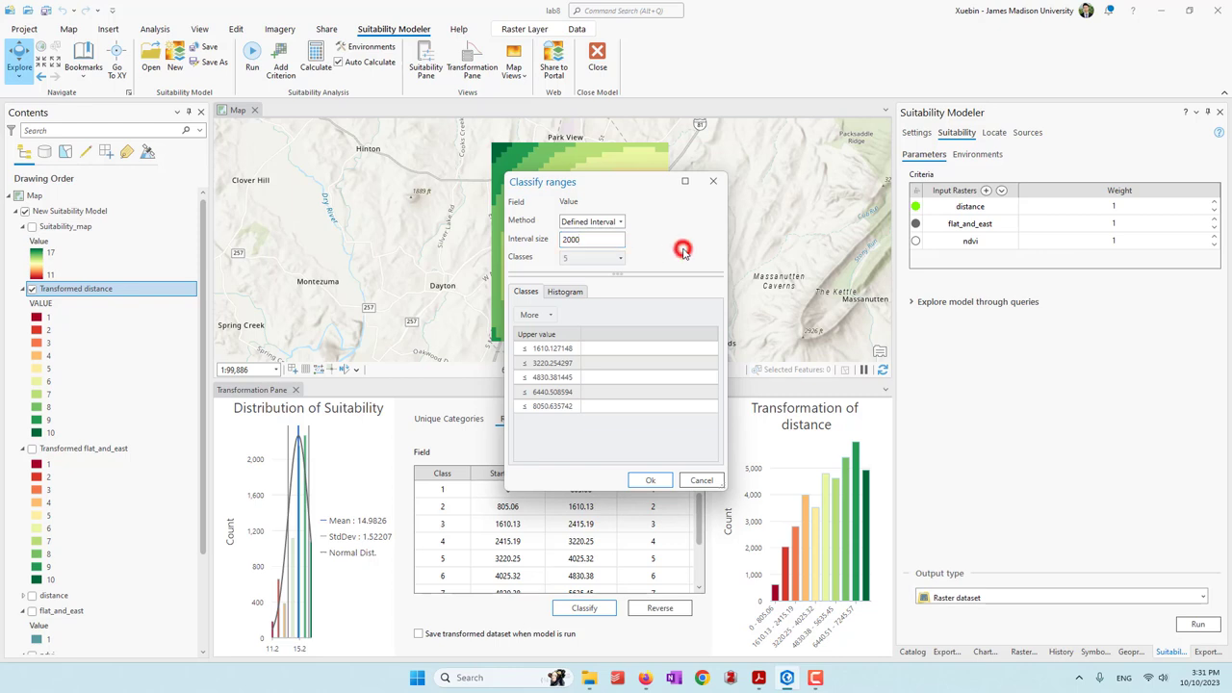
pyautogui.click(650, 479)
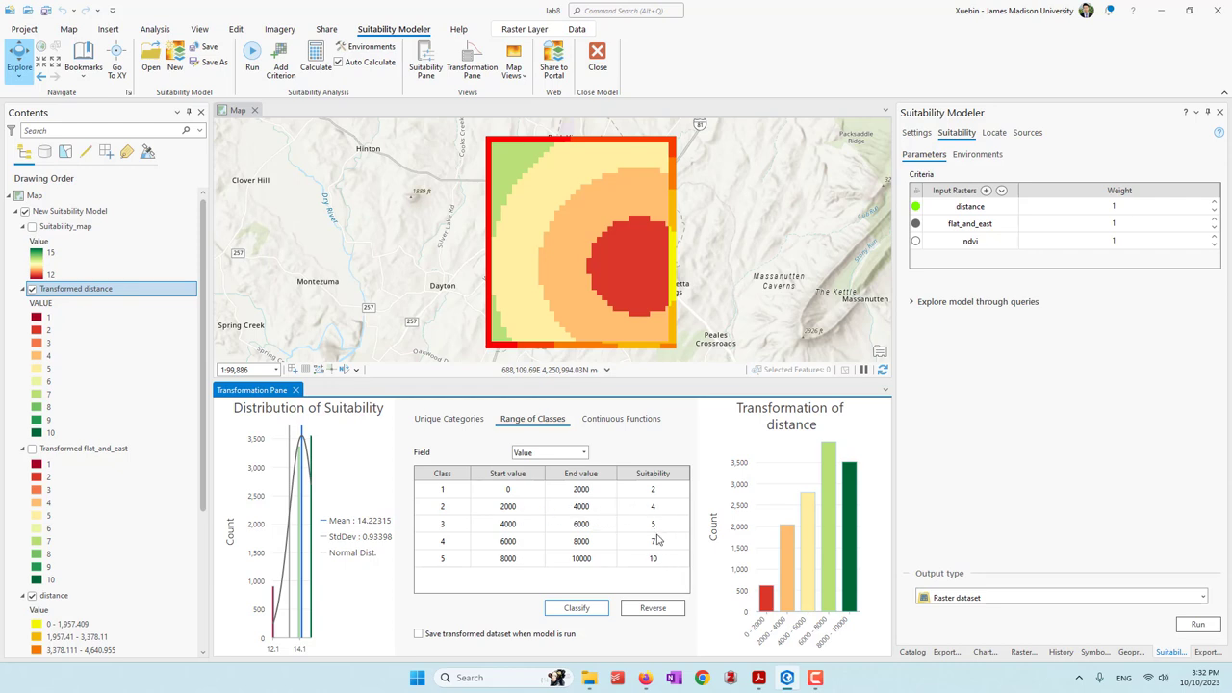
# Hide Transformed distance and distance, and show the updated Suitability_map
pyautogui.click(32, 289)
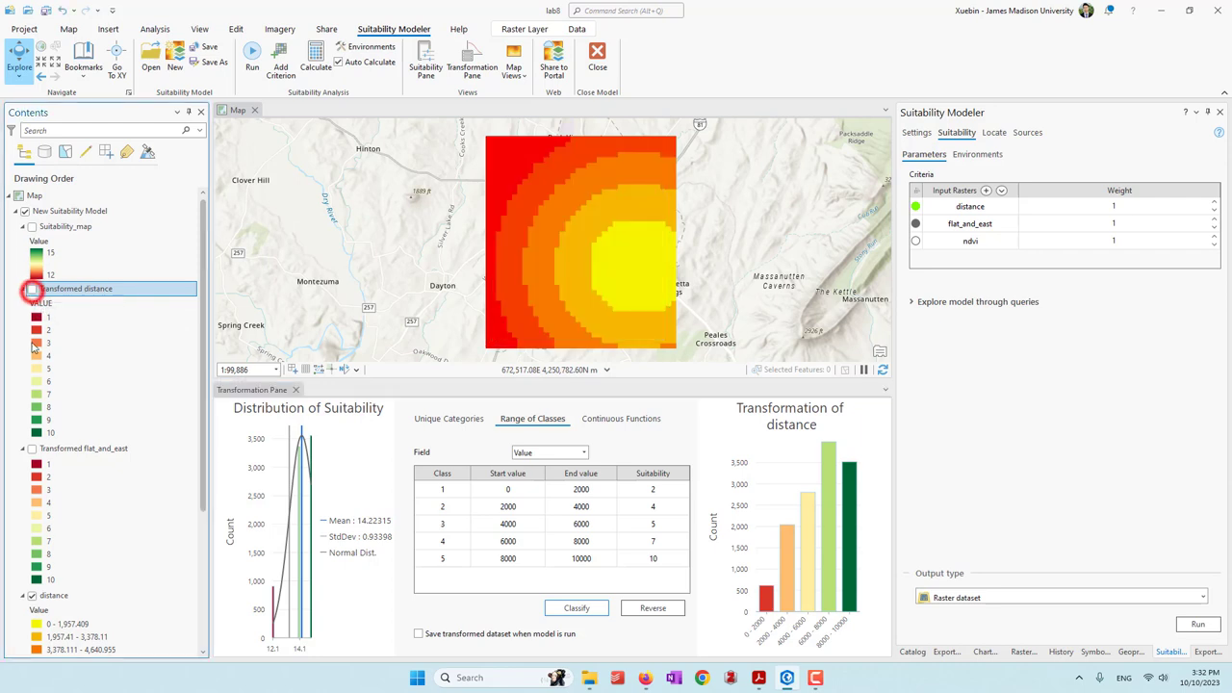
pyautogui.click(31, 594)
pyautogui.click(32, 227)
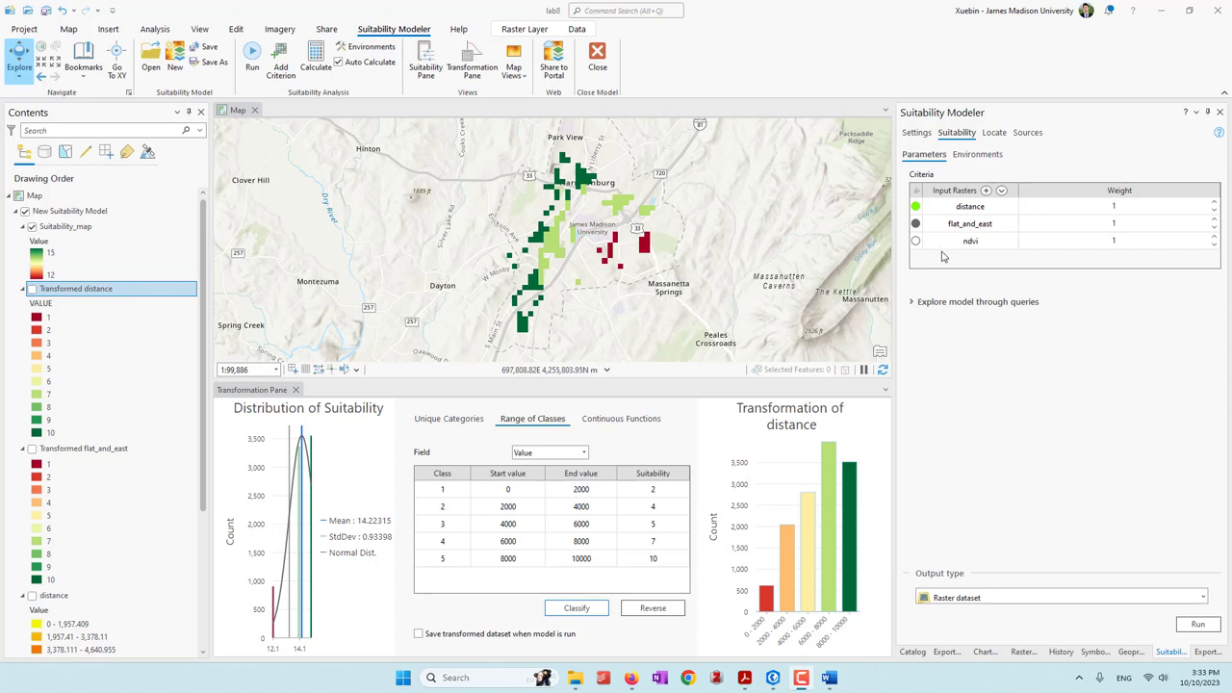
# Hide Suitability_map, show the raw ndvi layer, and select ndvi as the criterion to transform
pyautogui.click(33, 227)
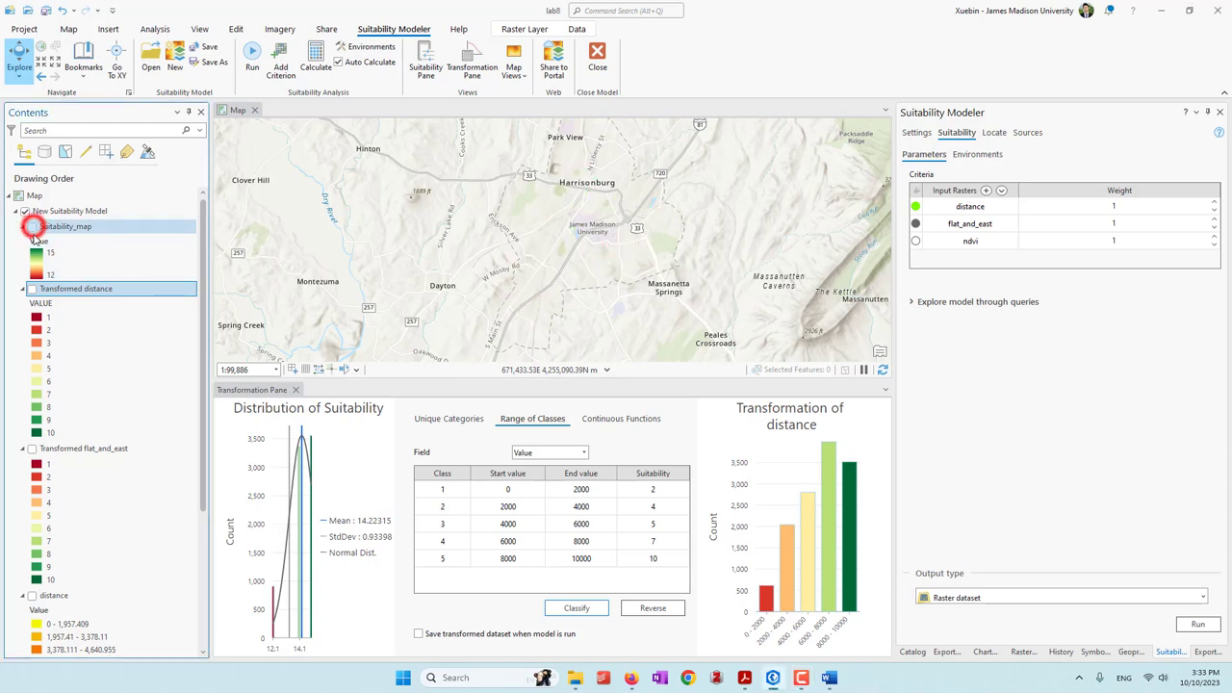
pyautogui.scroll(-5, 38, 462)
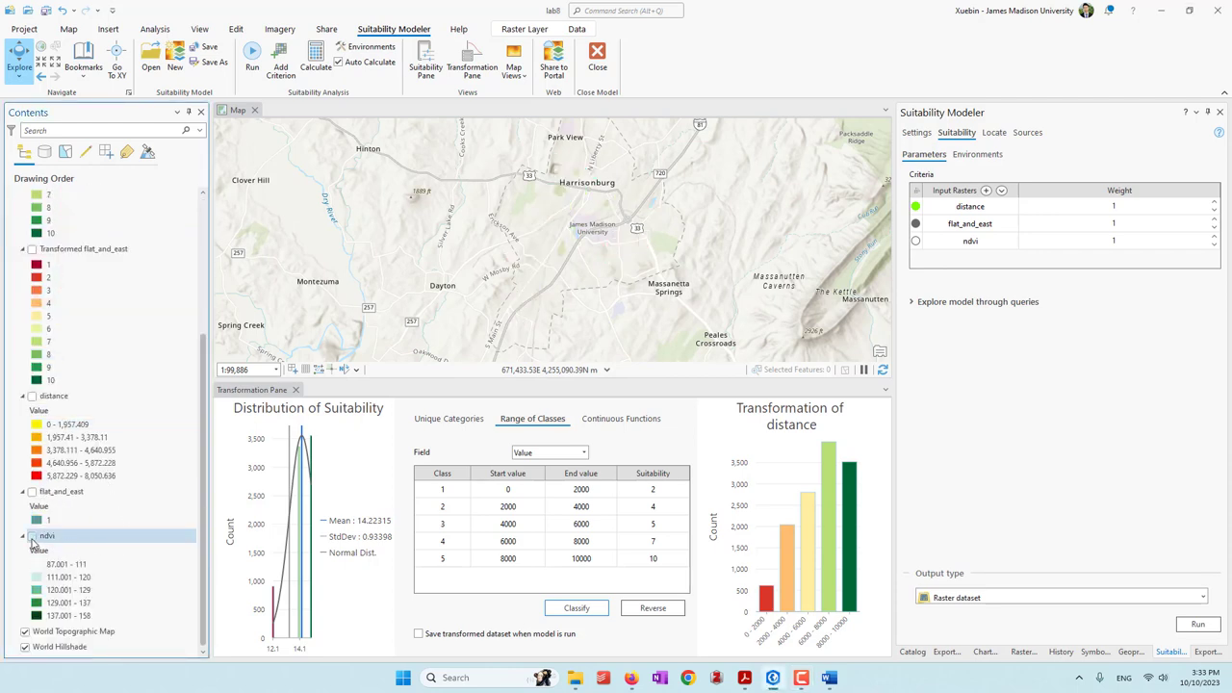
pyautogui.click(32, 535)
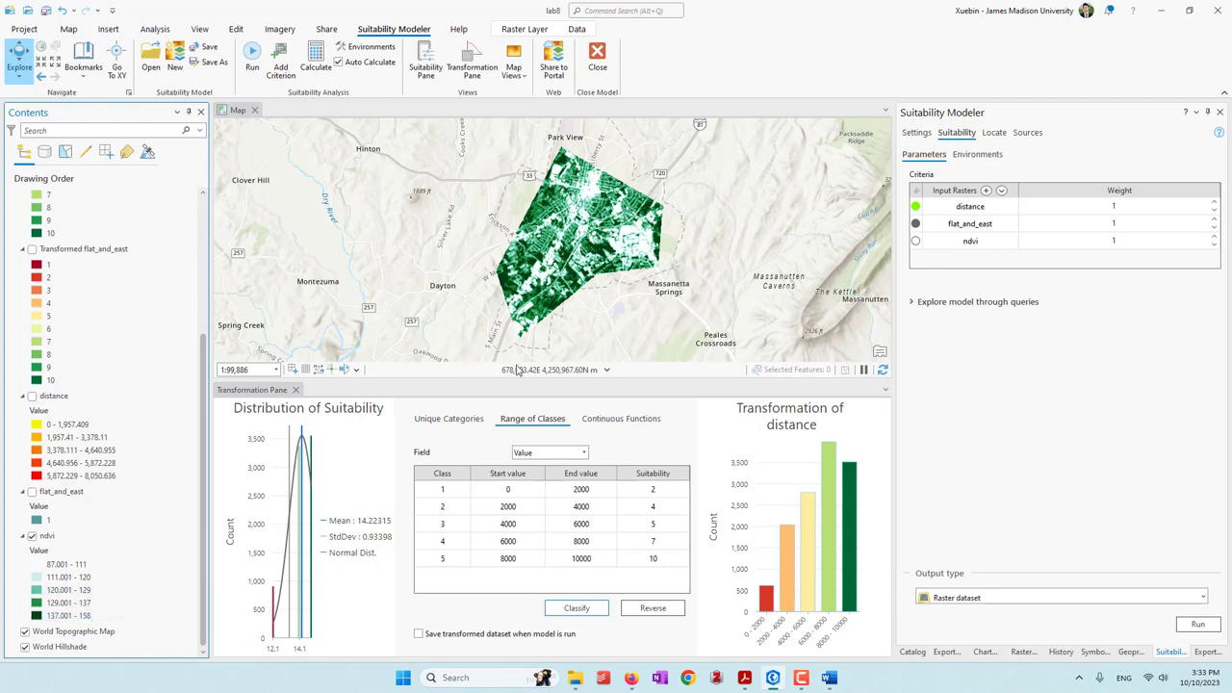
pyautogui.click(916, 241)
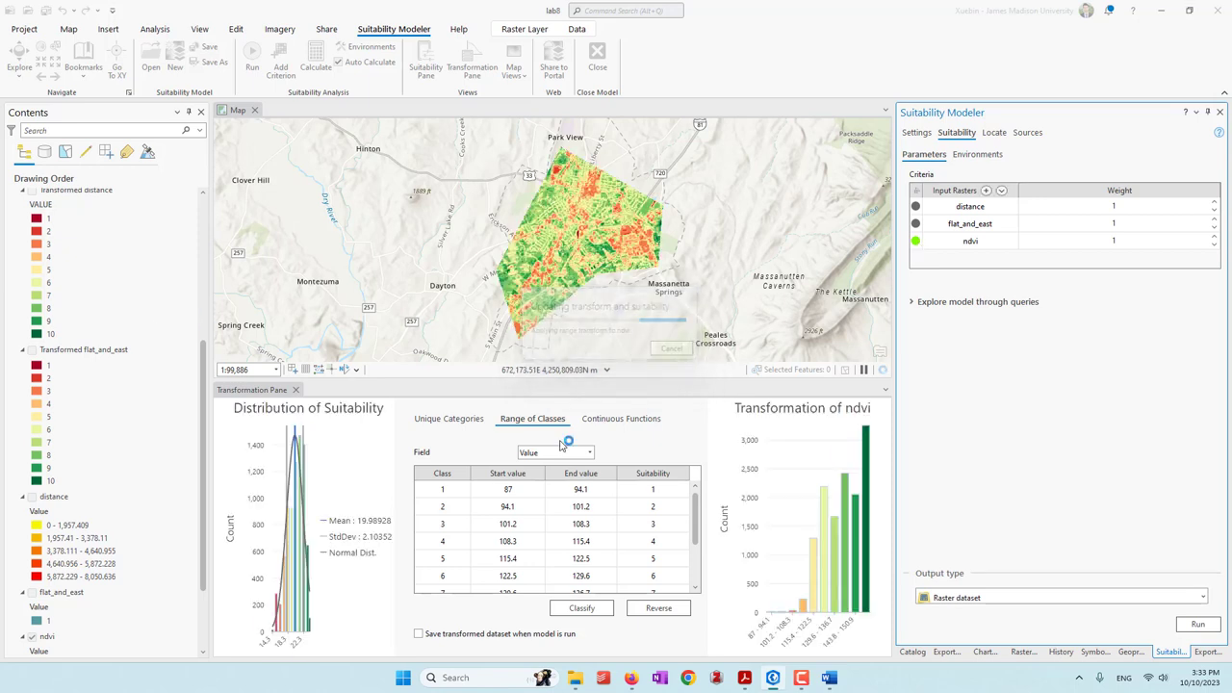
# Switch ndvi to the Continuous Functions transformation and list the available function types
pyautogui.click(614, 421)
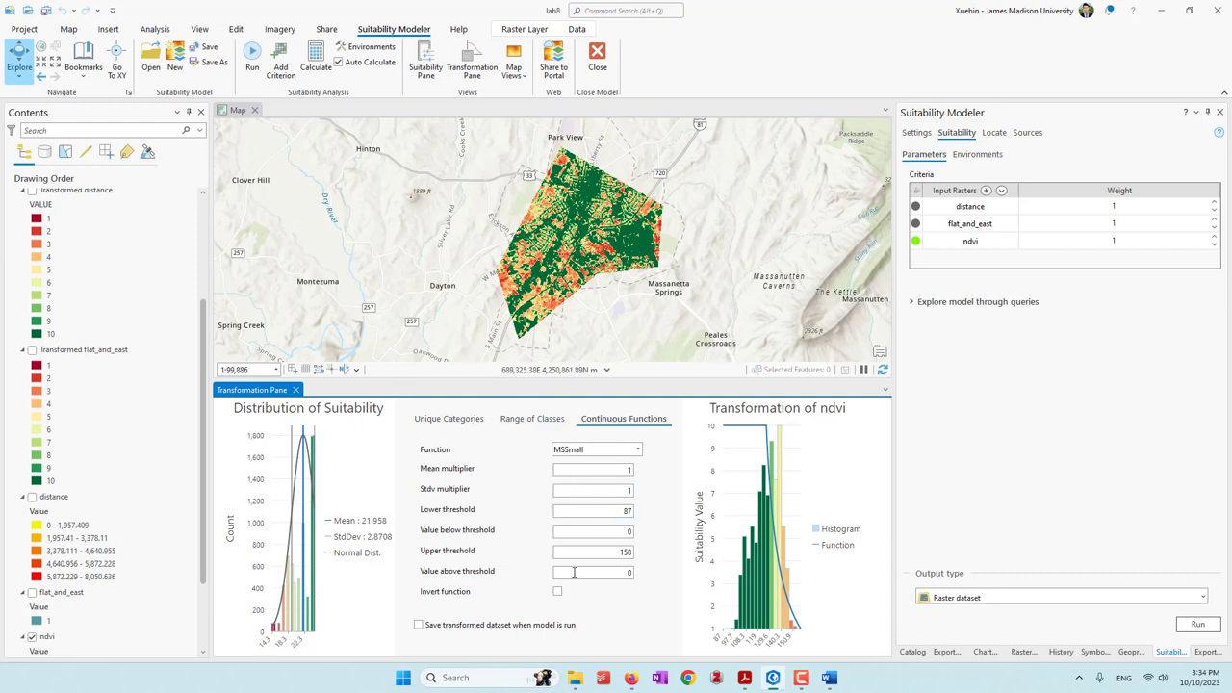
pyautogui.click(637, 451)
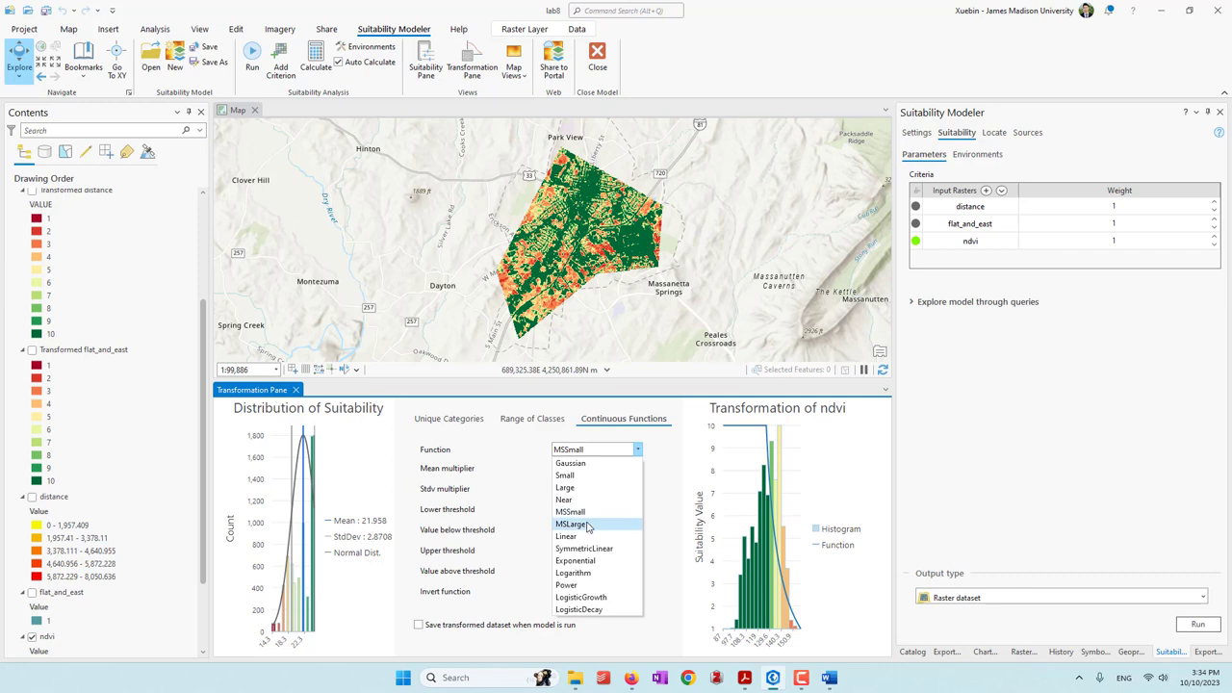
# Set the ndvi function to Small (midpoint 122.5, spread 5) and invert it
pyautogui.click(566, 475)
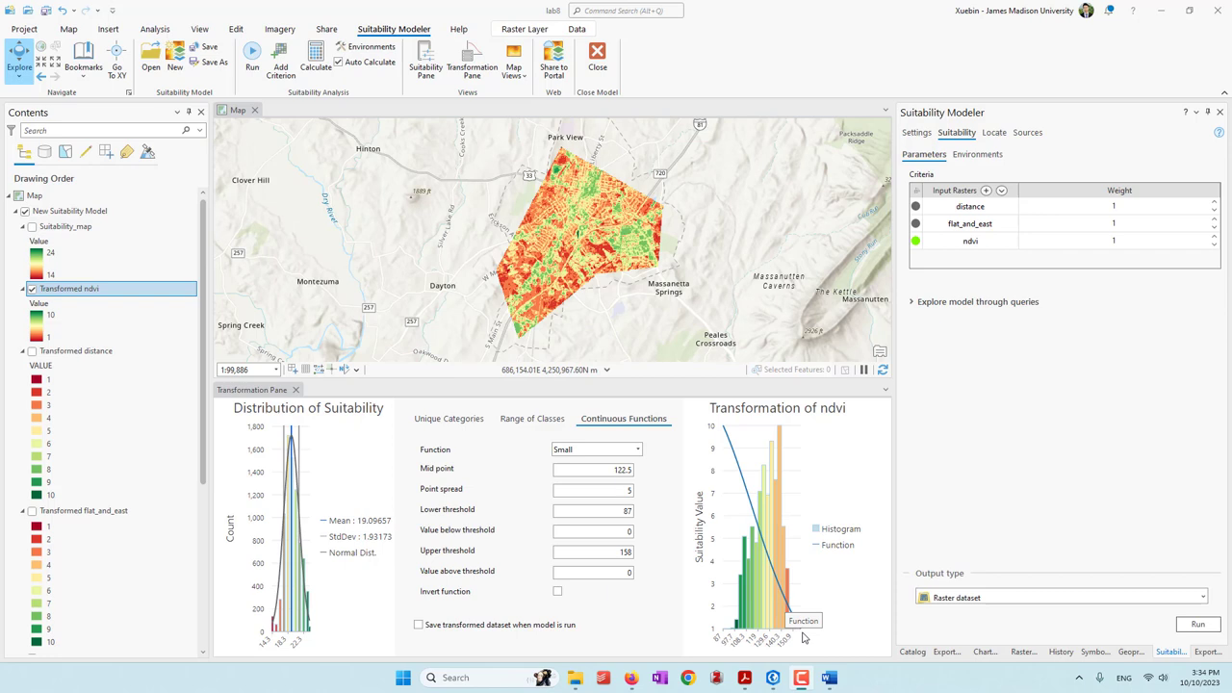
pyautogui.moveTo(795, 529)
pyautogui.click(557, 591)
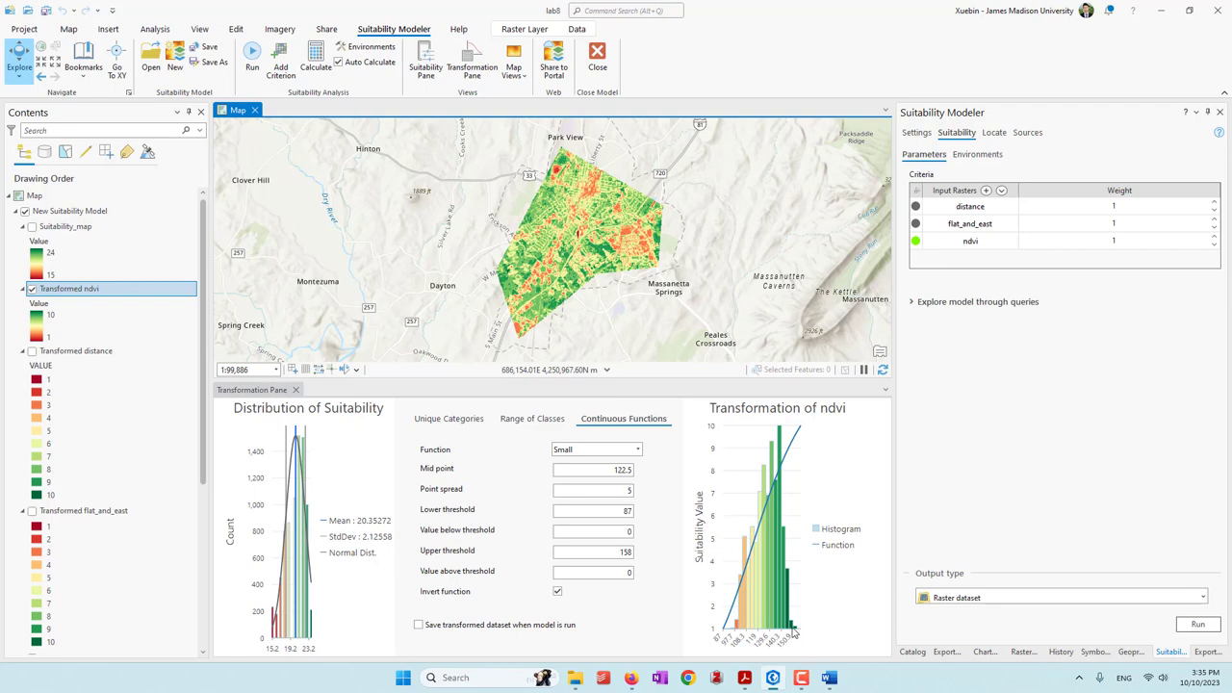
pyautogui.moveTo(795, 630)
# Change ndvi to an inverted MSSmall function with thresholds 87–158 and multipliers of 1
pyautogui.click(612, 450)
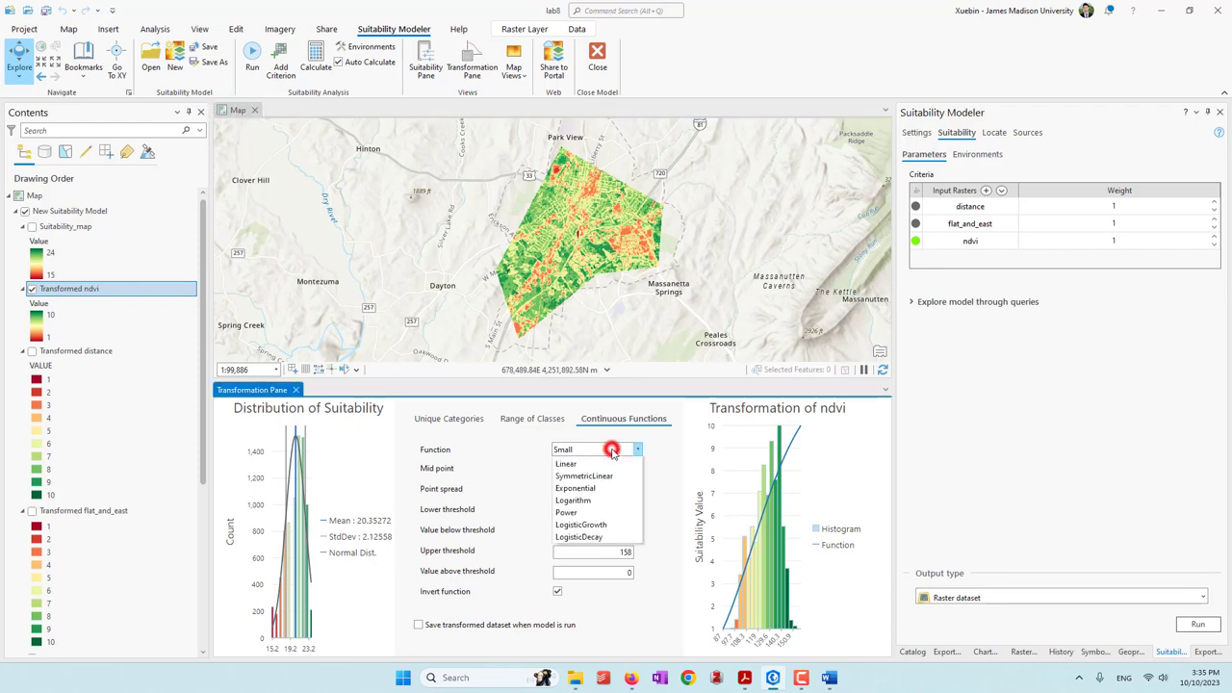
pyautogui.click(584, 511)
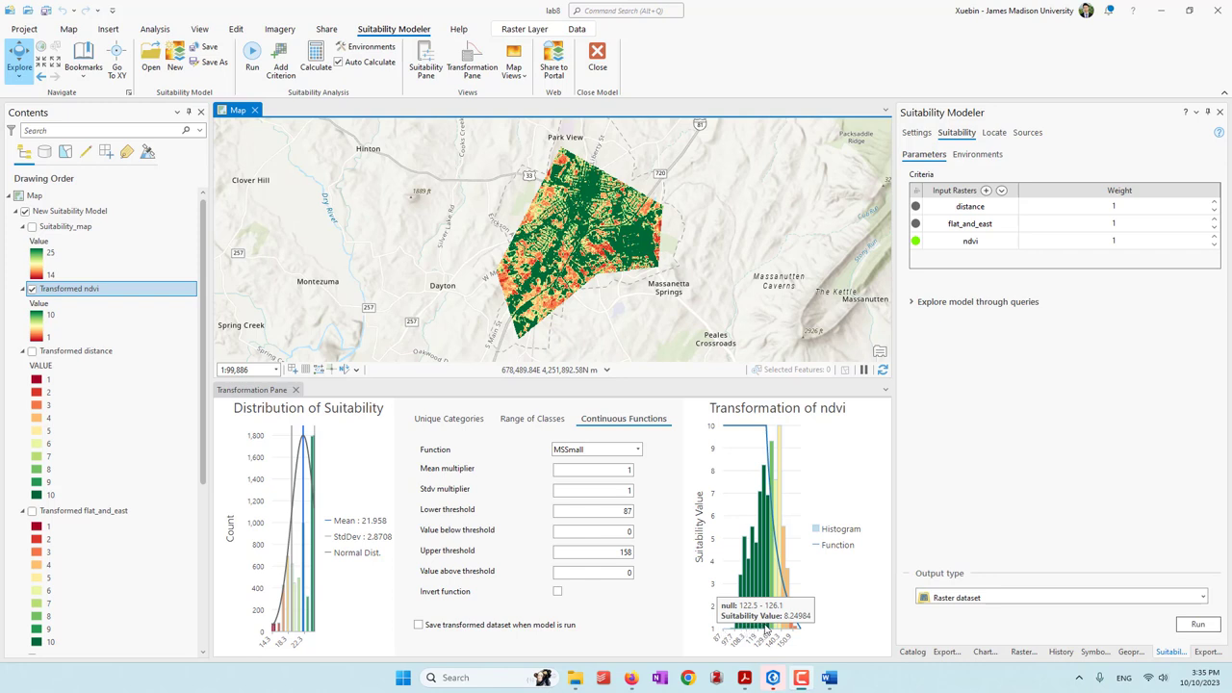
pyautogui.moveTo(722, 638)
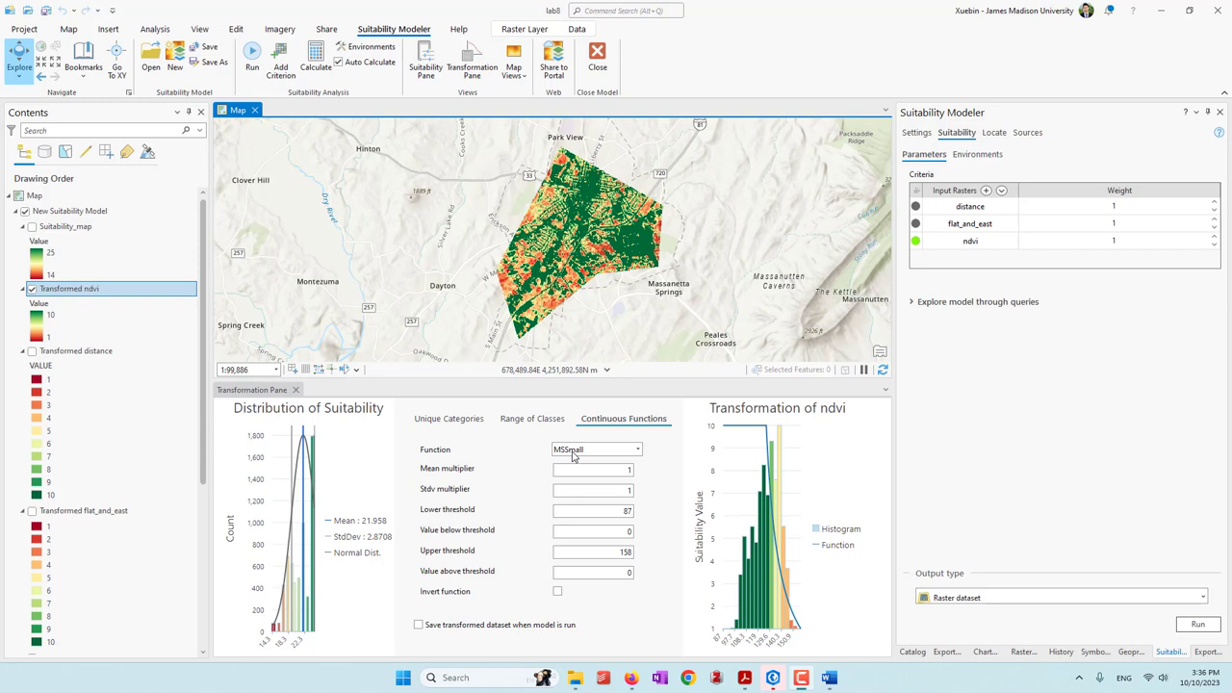
pyautogui.click(557, 592)
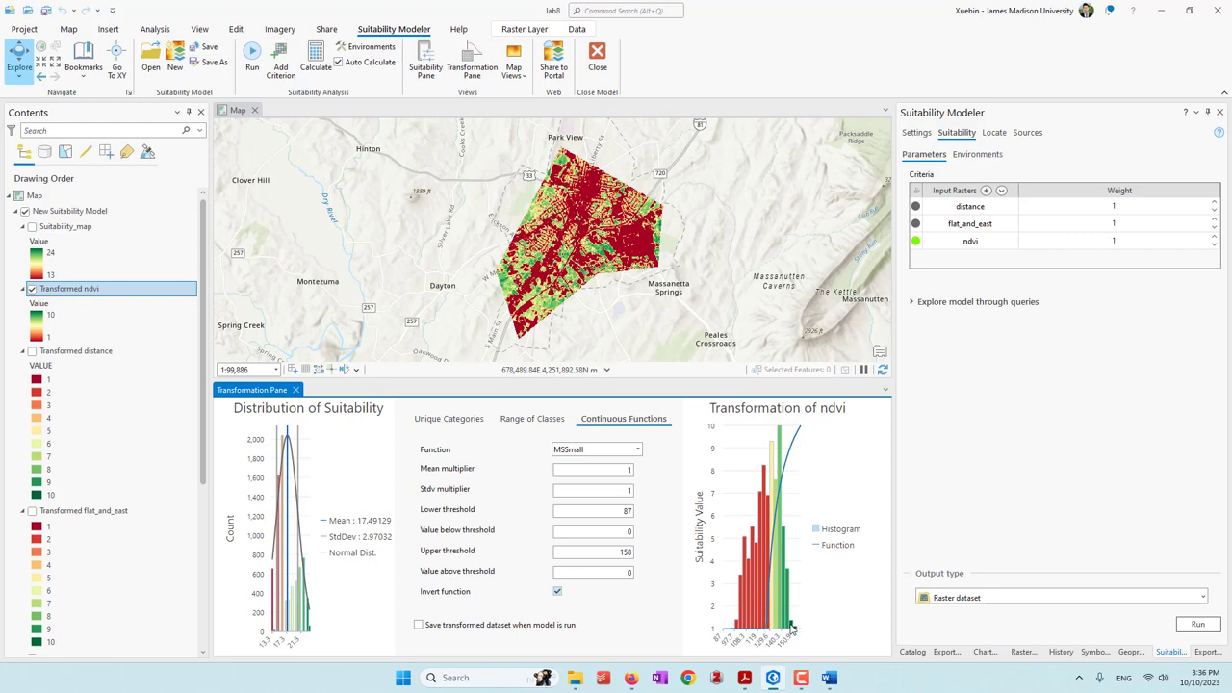
# Enlarge the map area, hide Transformed ndvi and ndvi, and show Suitability_map
pyautogui.moveTo(798, 632)
pyautogui.moveTo(783, 546)
pyautogui.moveTo(683, 378); pyautogui.dragTo(654, 518)
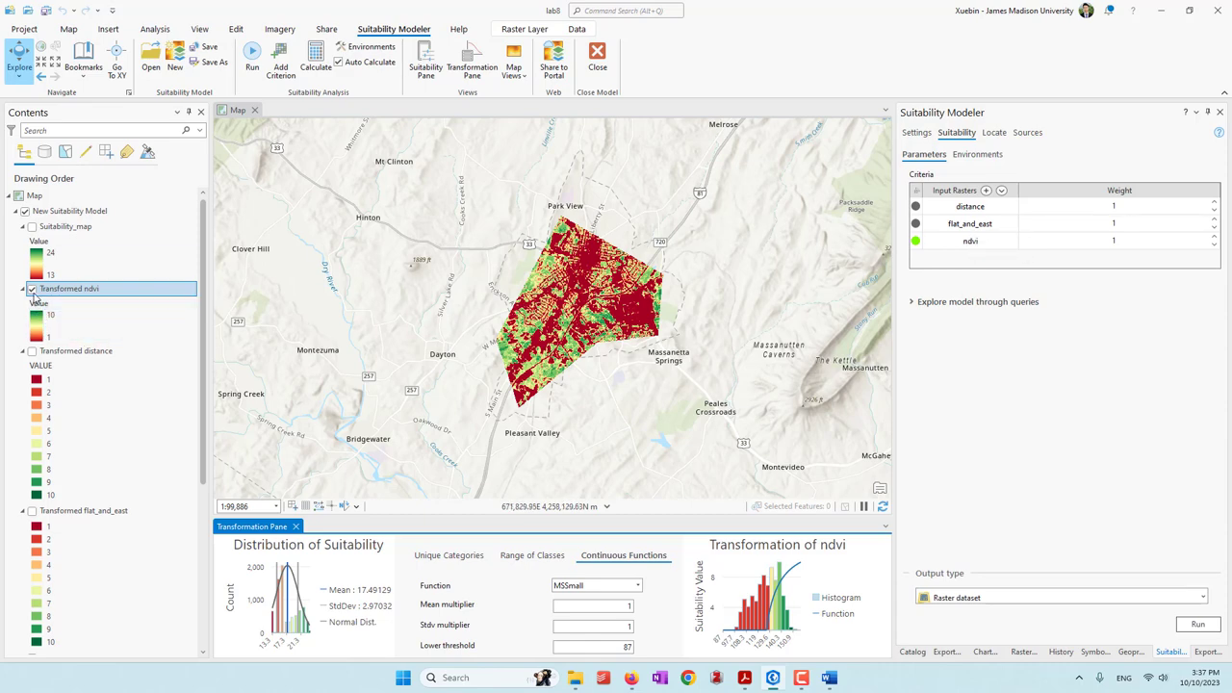
pyautogui.click(32, 288)
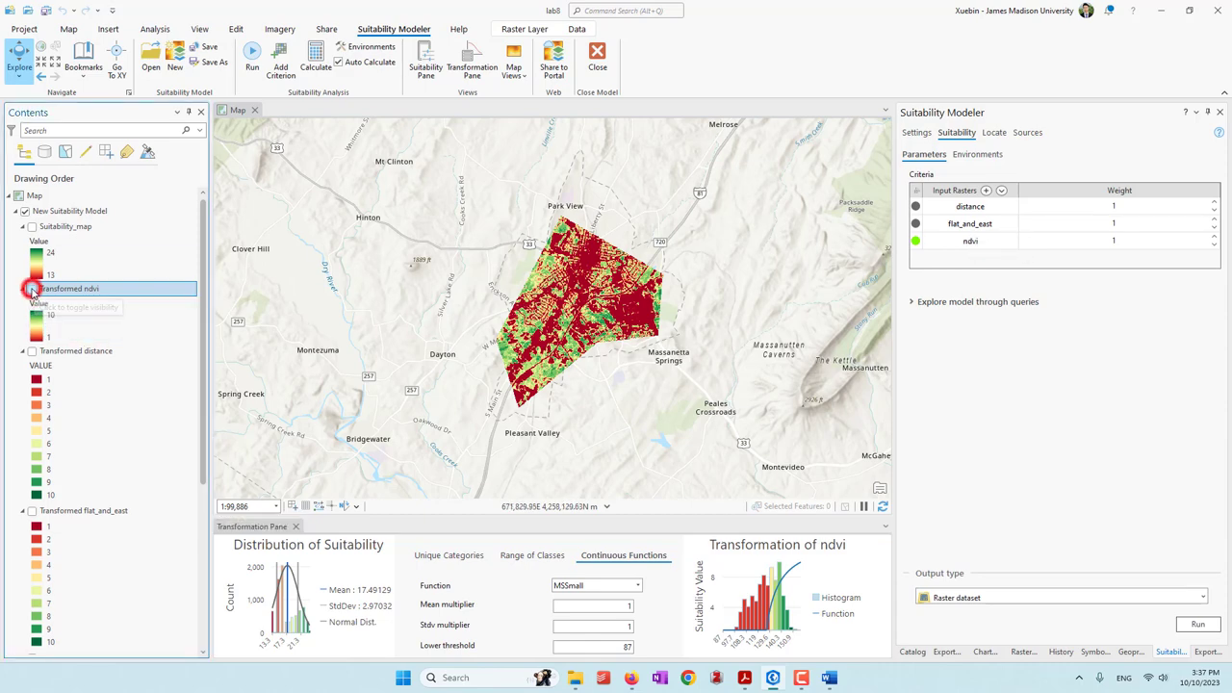
pyautogui.scroll(-3, 47, 563)
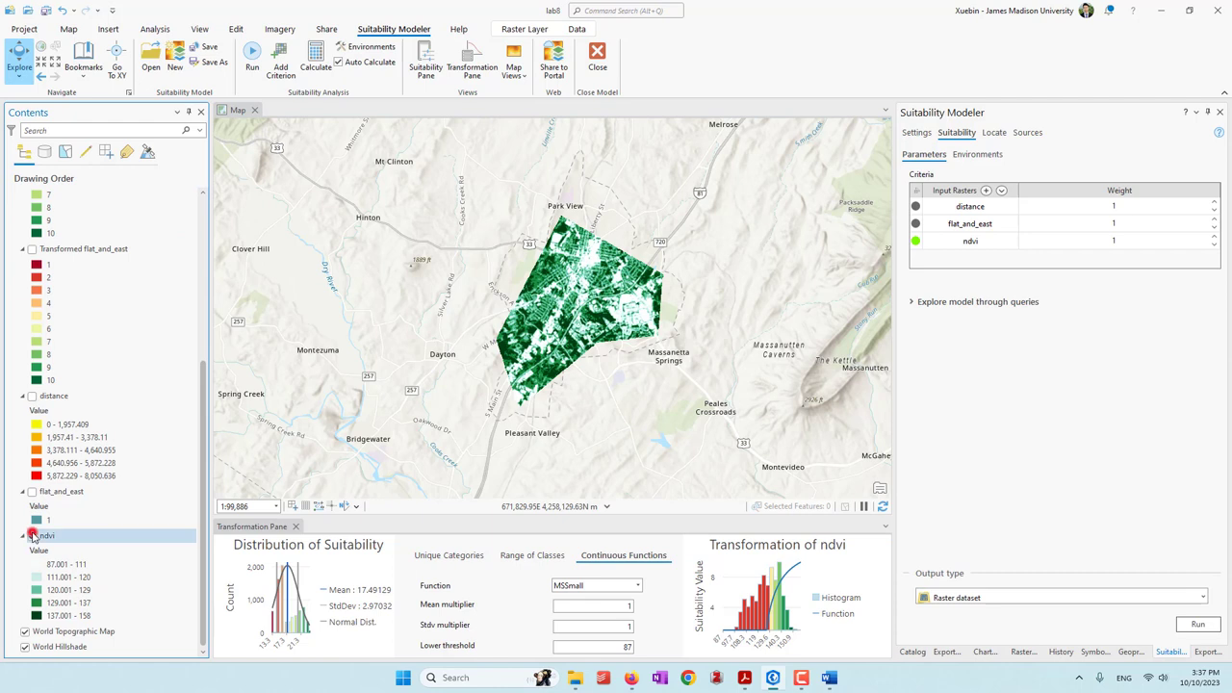
pyautogui.click(31, 533)
pyautogui.scroll(10, 63, 312)
pyautogui.click(31, 226)
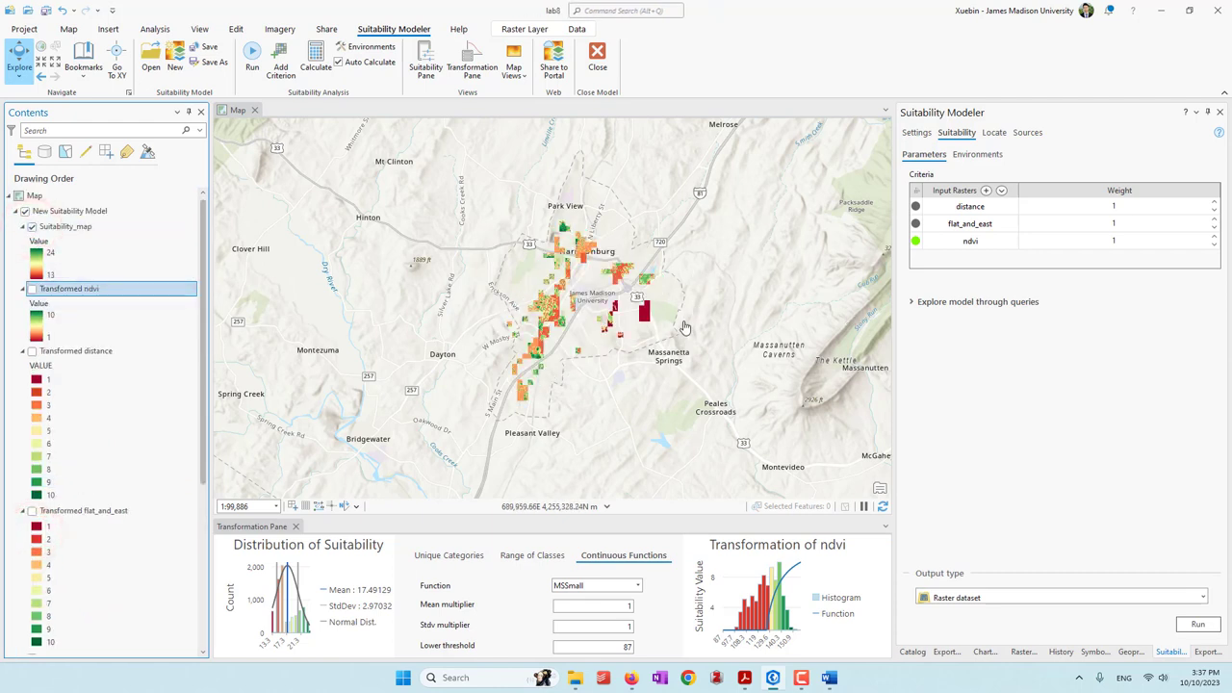
pyautogui.scroll(1, 564, 231)
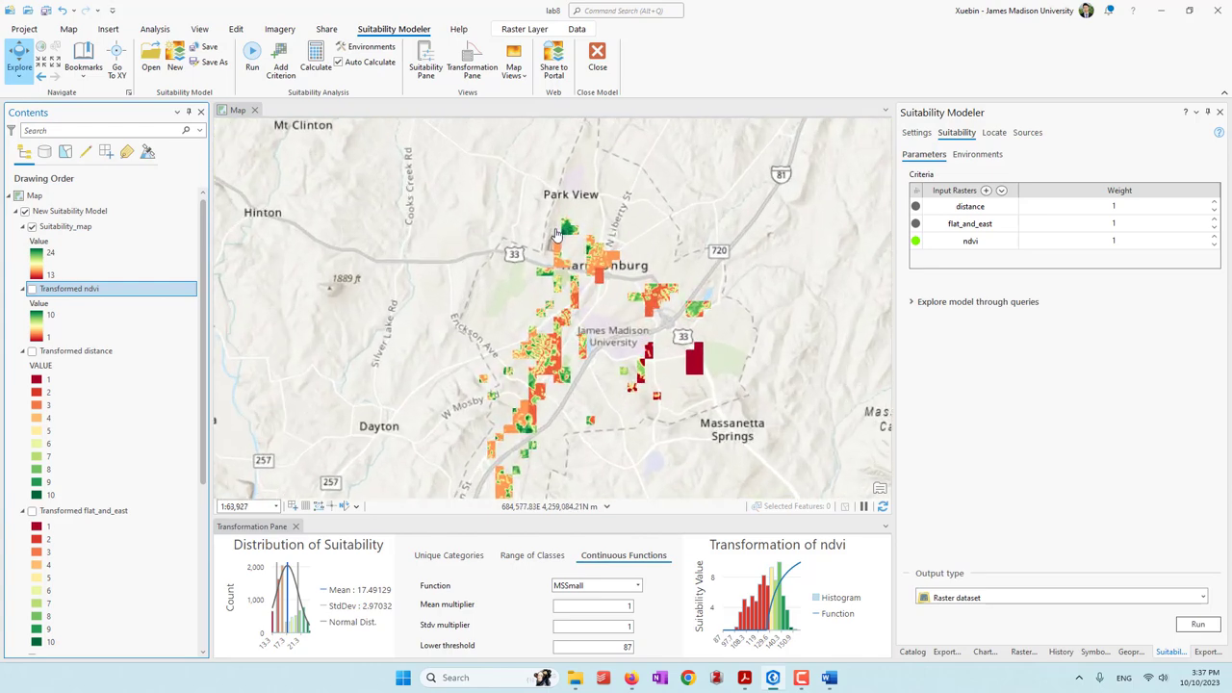
pyautogui.scroll(-1, 558, 233)
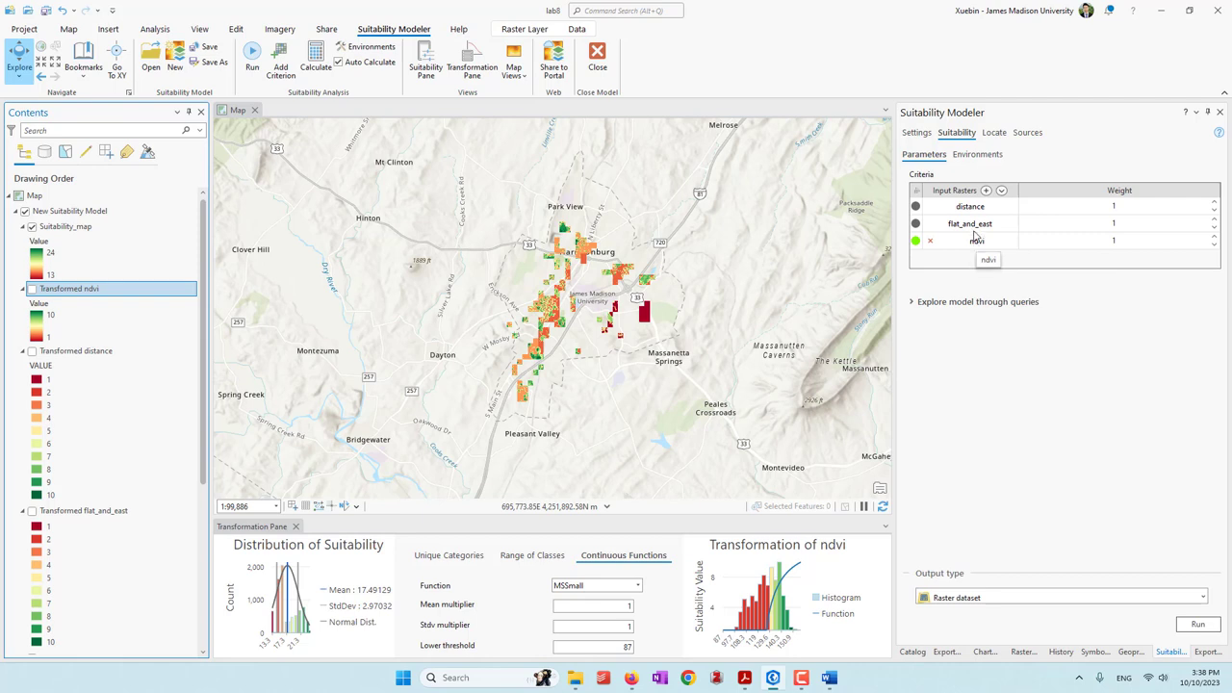
# Set the ndvi weight to 10 and begin adjusting the distance weight
pyautogui.click(1113, 240)
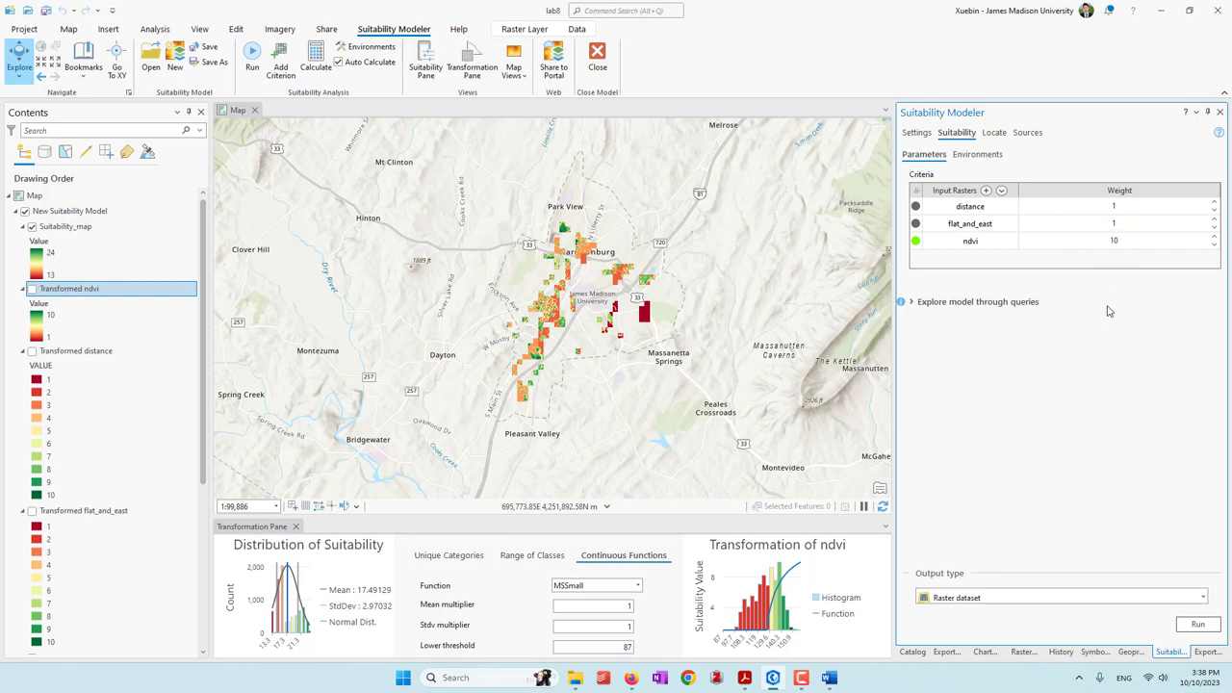
pyautogui.write('10')
pyautogui.click(1119, 260)
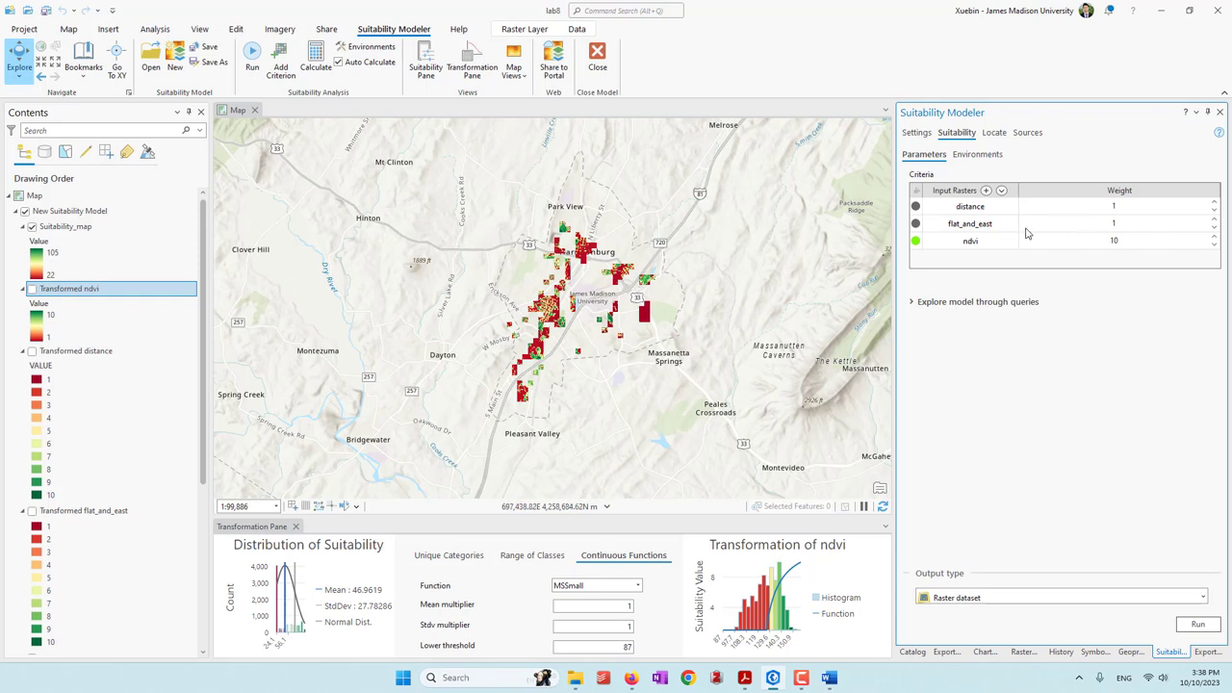
pyautogui.click(1125, 207)
pyautogui.click(1093, 330)
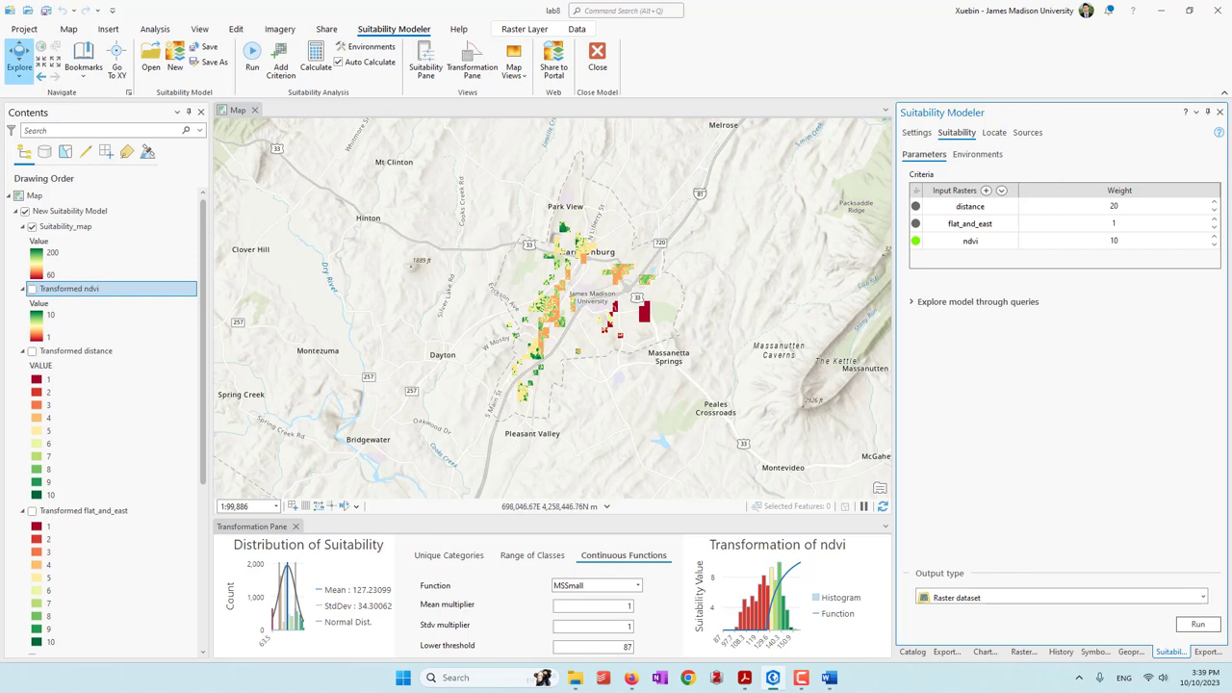
# Set the flat_and_east weight to 5 and the distance weight to 3
pyautogui.doubleClick(1120, 223)
pyautogui.write('5')
pyautogui.click(1135, 205)
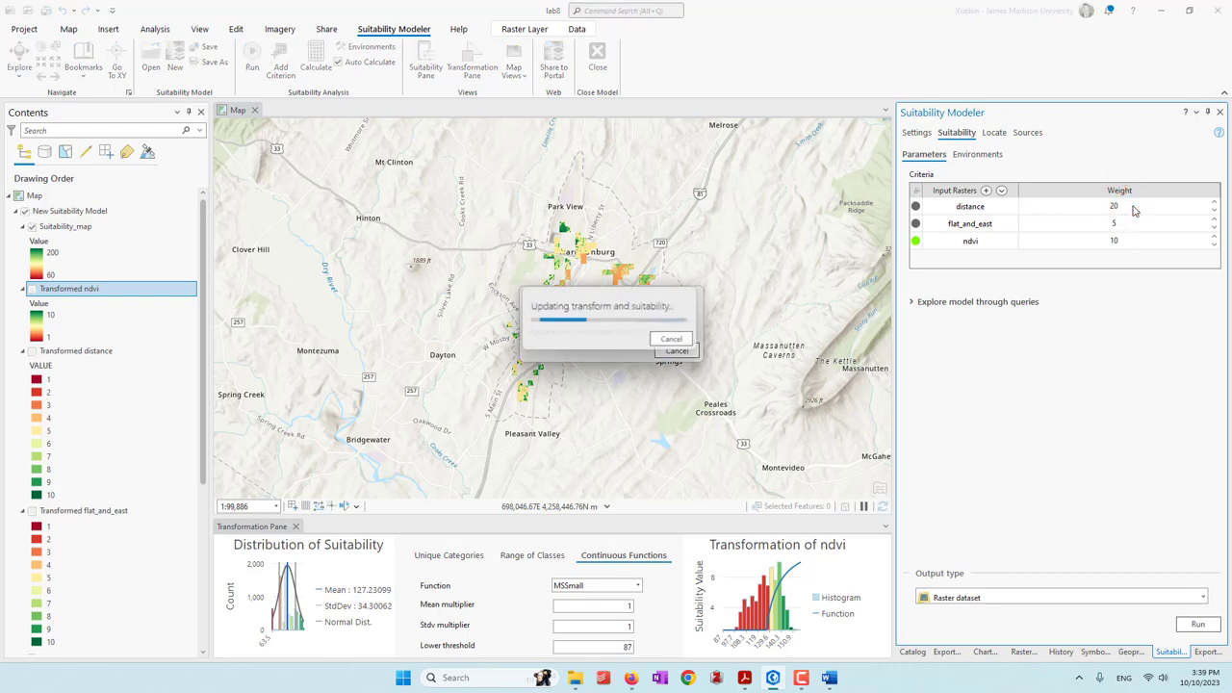
pyautogui.doubleClick(1135, 209)
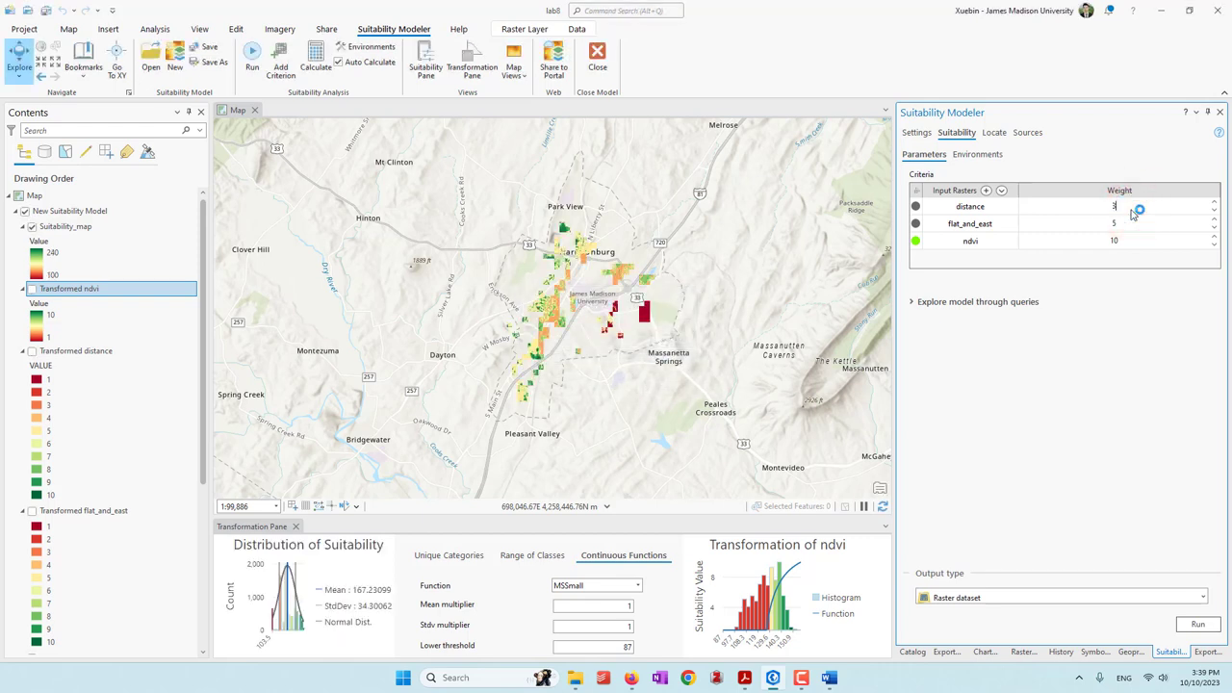
pyautogui.write('3')
pyautogui.press('Return')
# Lower the ndvi weight to 2 and run the suitability model
pyautogui.click(1126, 241)
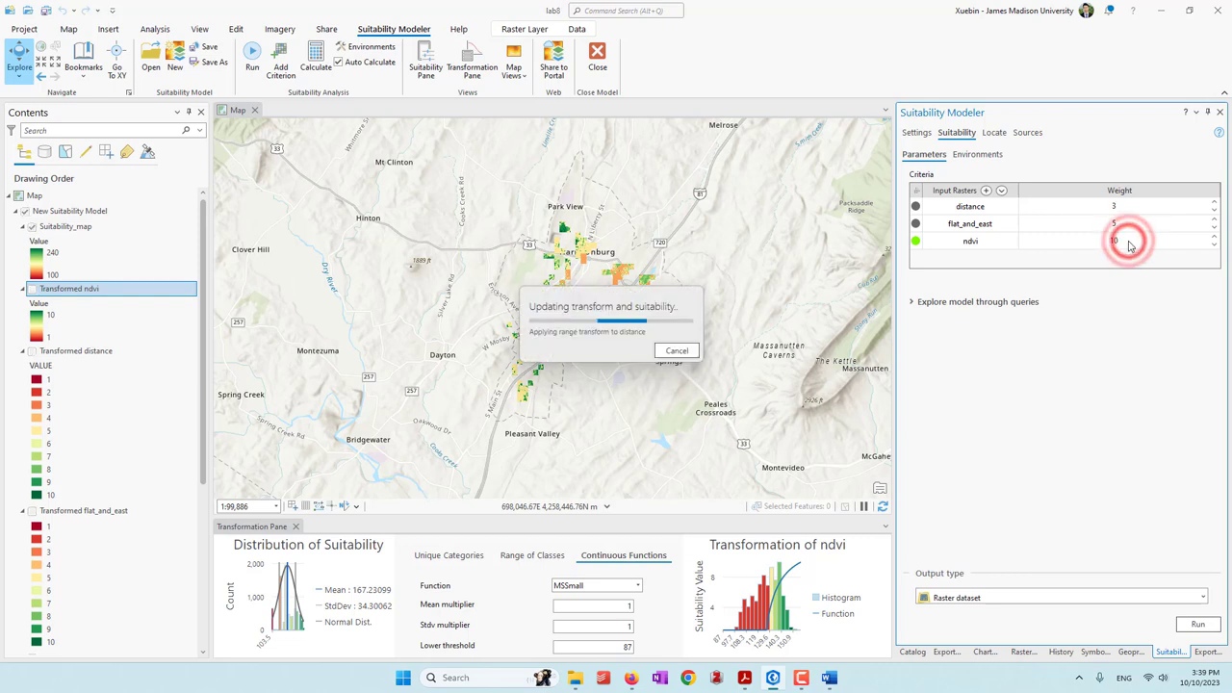
pyautogui.doubleClick(1128, 242)
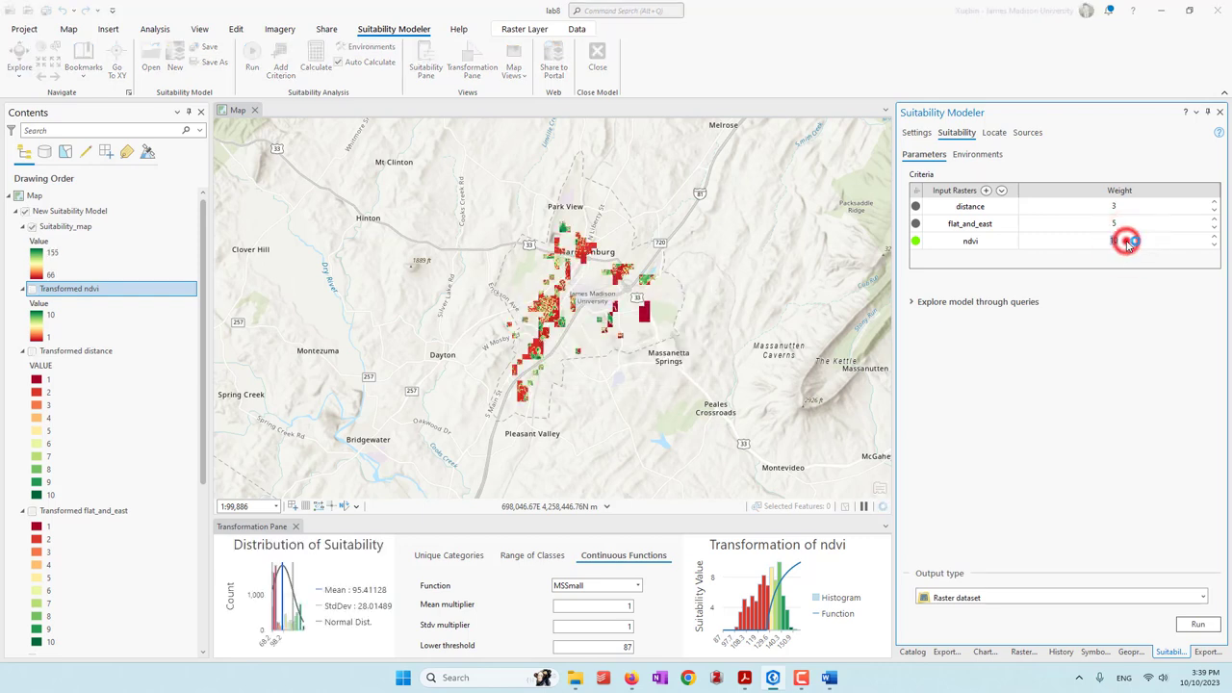
pyautogui.write('2')
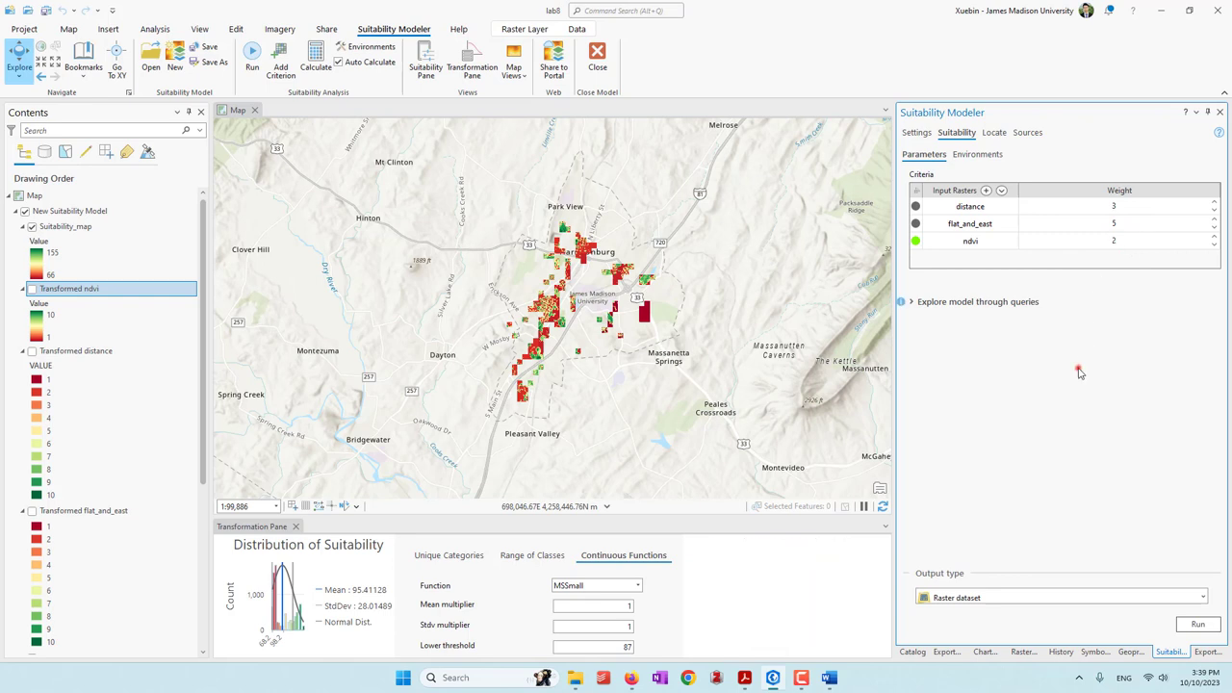
pyautogui.click(1080, 373)
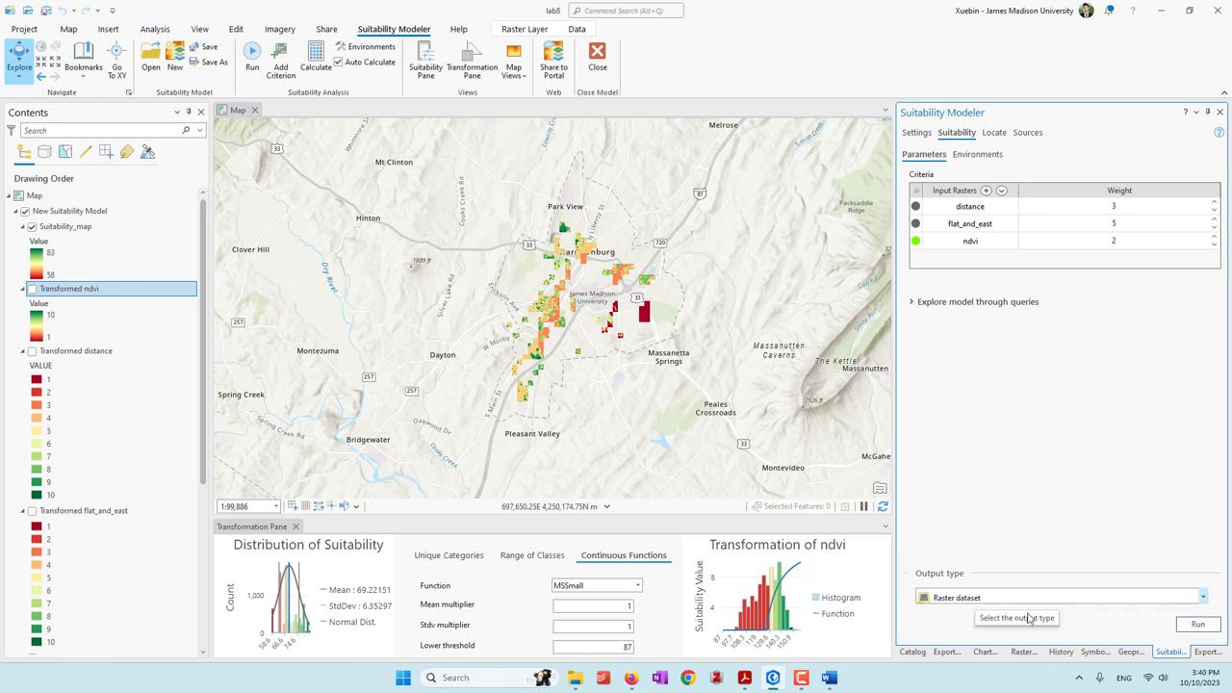
pyautogui.click(1211, 627)
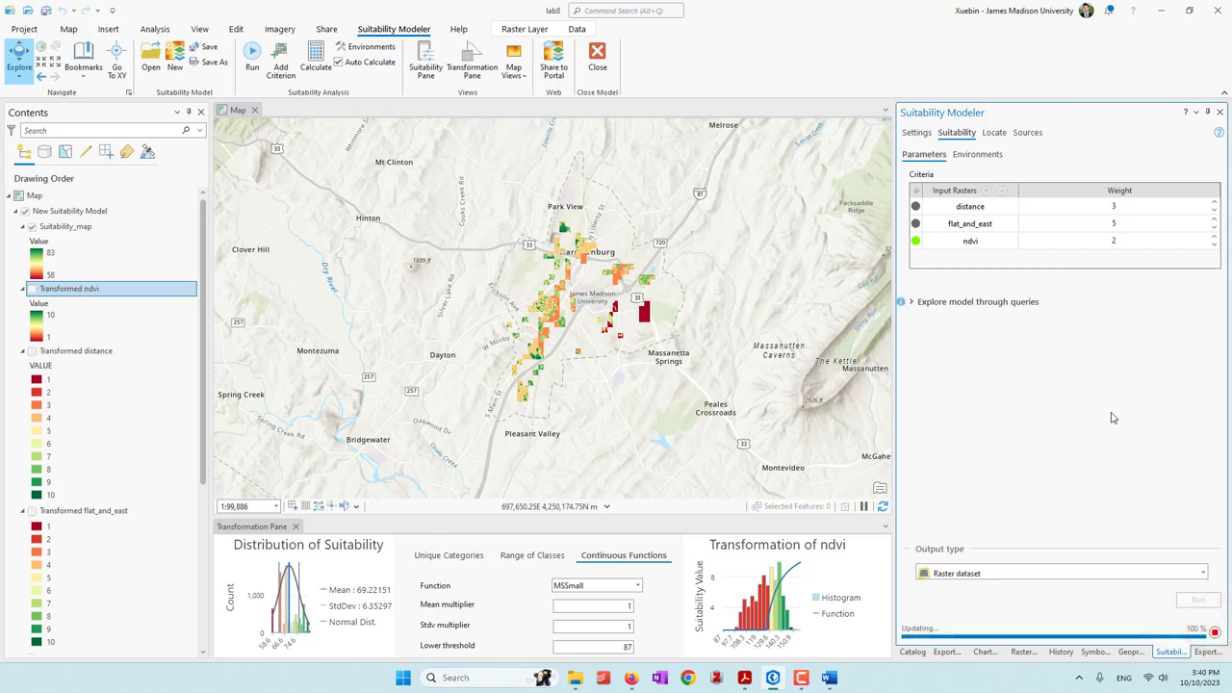